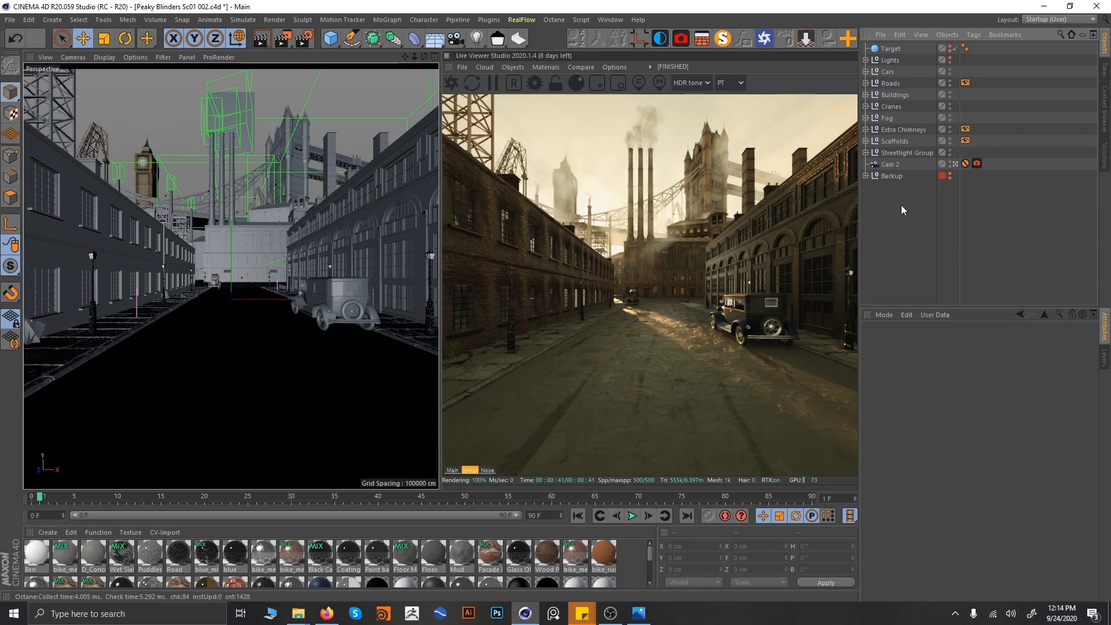
- Check the scene layers and the contents of the Fog group, and hide the Fog group in both viewport and render
left_click(1105, 355)
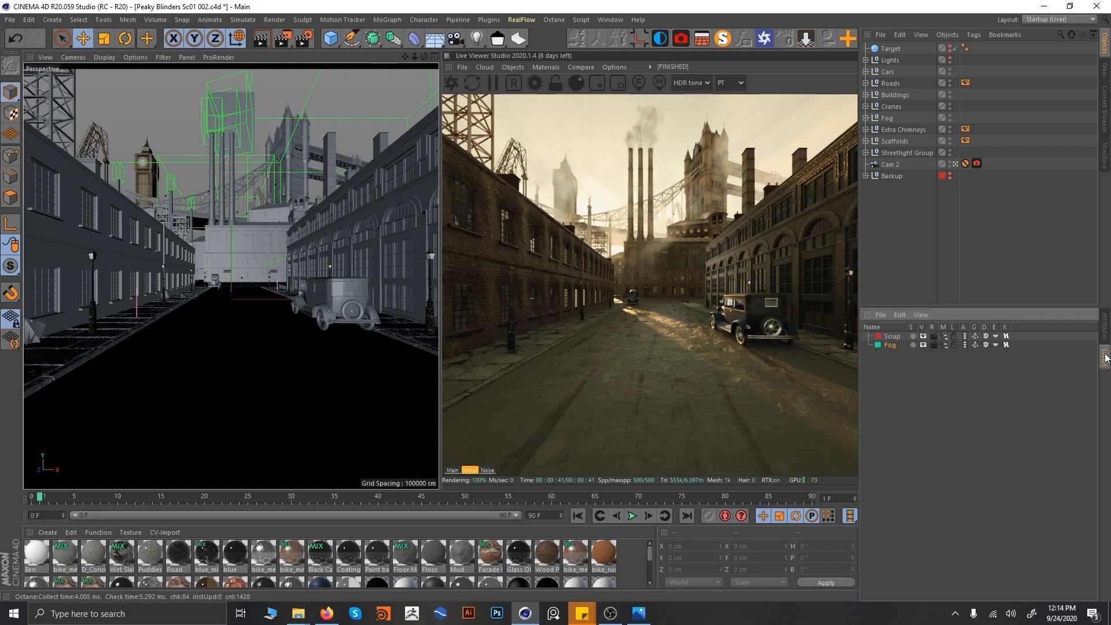
left_click(1105, 329)
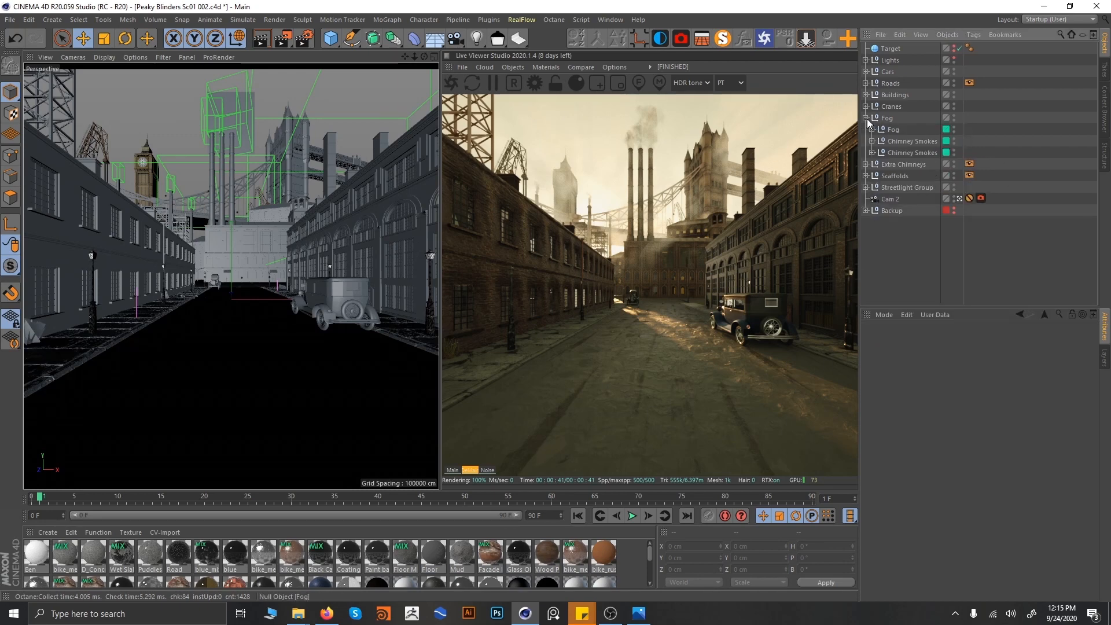
left_click(951, 117, "ctrl")
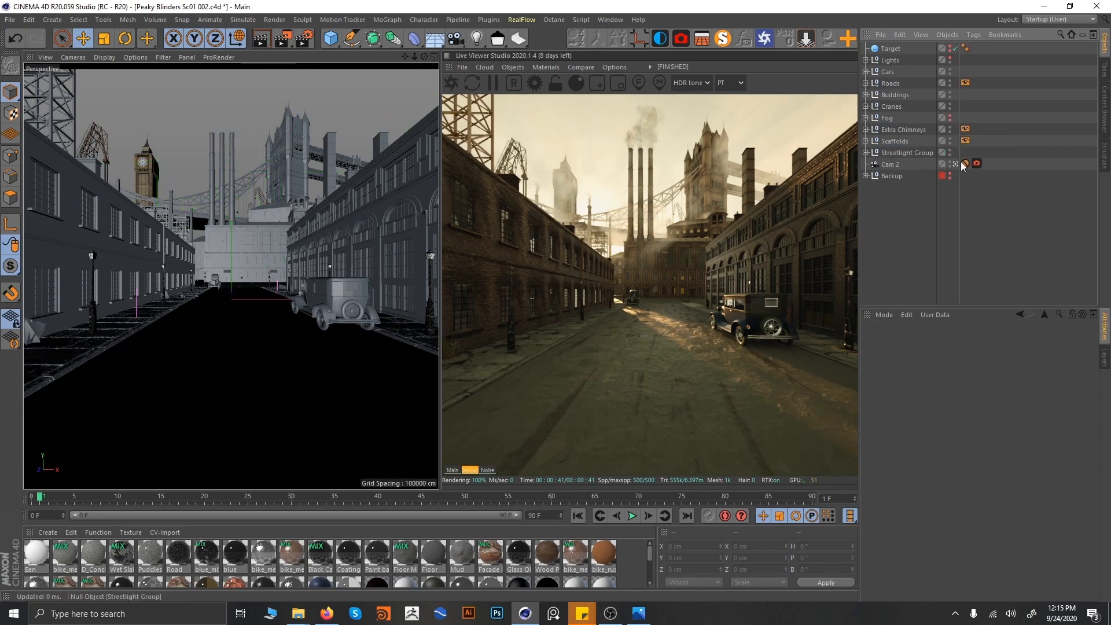
left_click(866, 118)
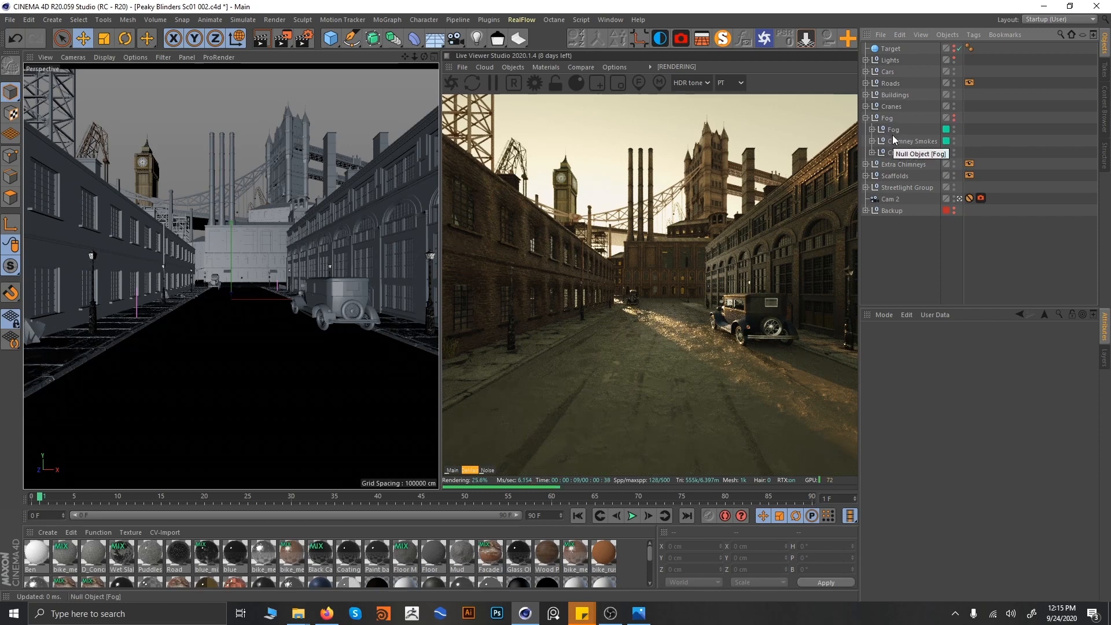
left_click(866, 118)
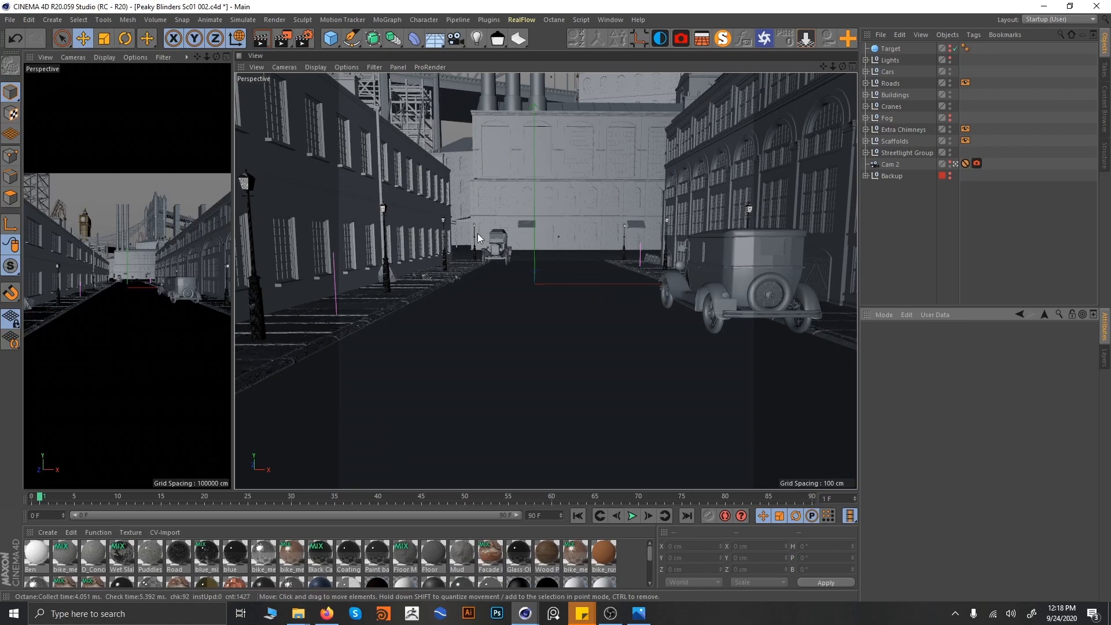
- Examine the whole set from outside the camera view, including the factories, cranes, Big Ben and Tower Bridge
left_click_drag(457, 209, 555, 232, "alt")
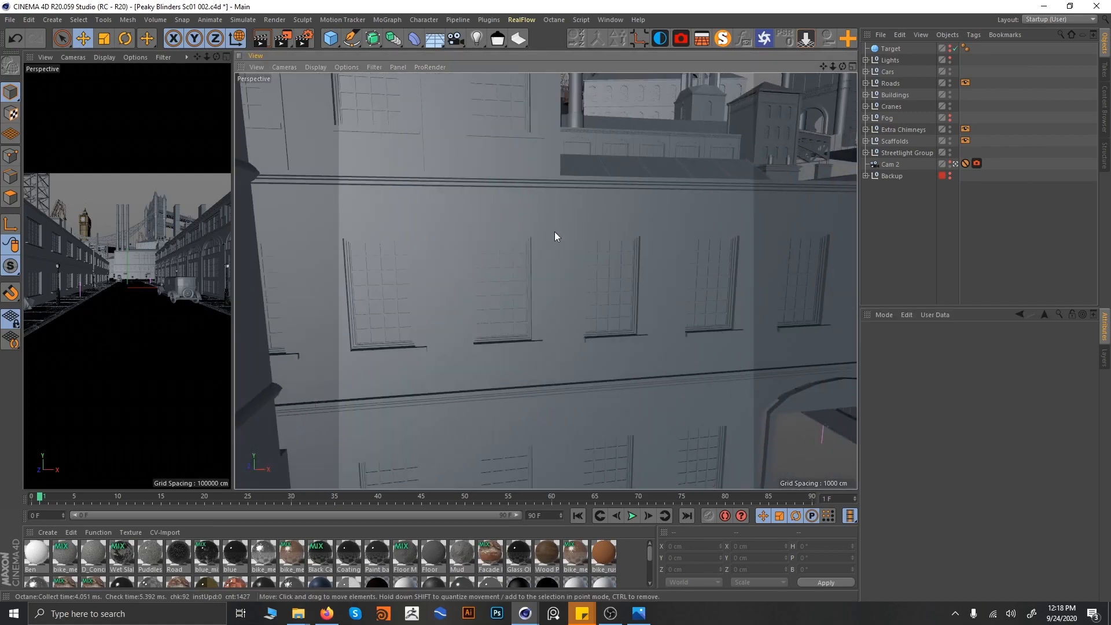
right_click_drag(546, 282, 487, 271, "alt")
left_click_drag(487, 270, 679, 272, "alt")
right_click_drag(678, 272, 624, 276, "alt")
middle_click_drag(624, 276, 691, 288, "alt")
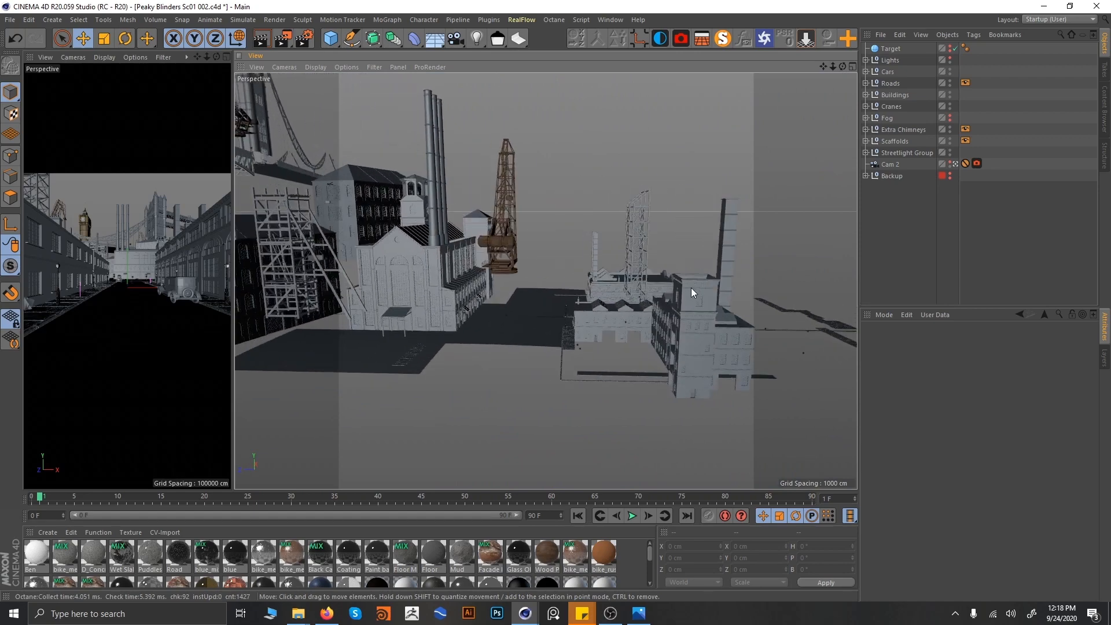
right_click_drag(691, 287, 606, 300, "alt")
middle_click_drag(607, 300, 673, 308, "alt")
right_click_drag(672, 308, 636, 311, "alt")
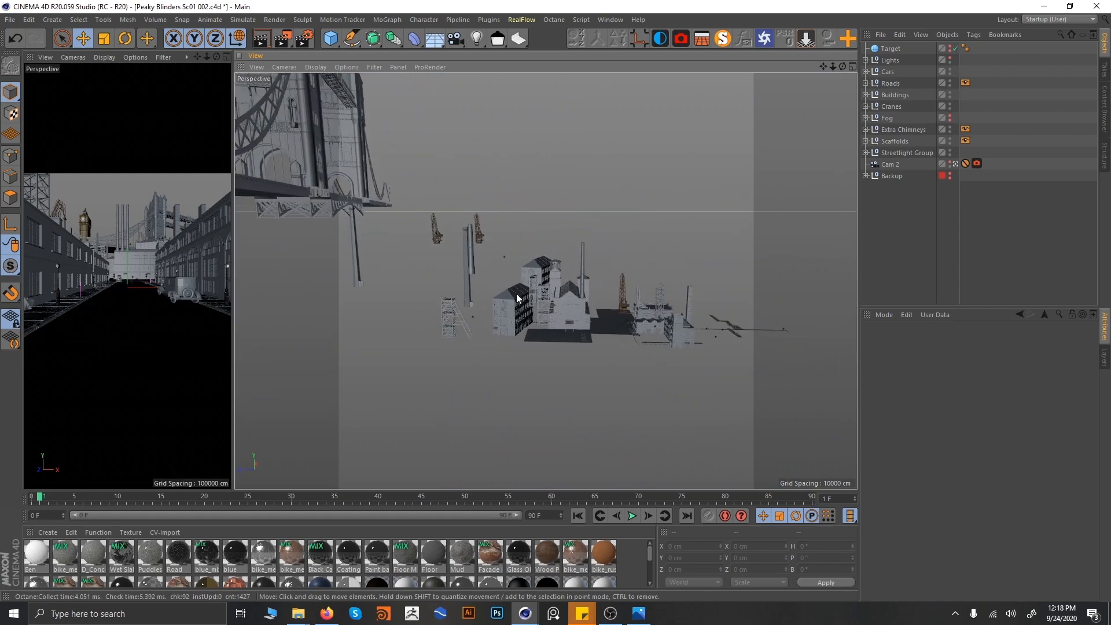
left_click_drag(573, 294, 369, 273, "alt")
middle_click_drag(467, 329, 490, 330, "alt")
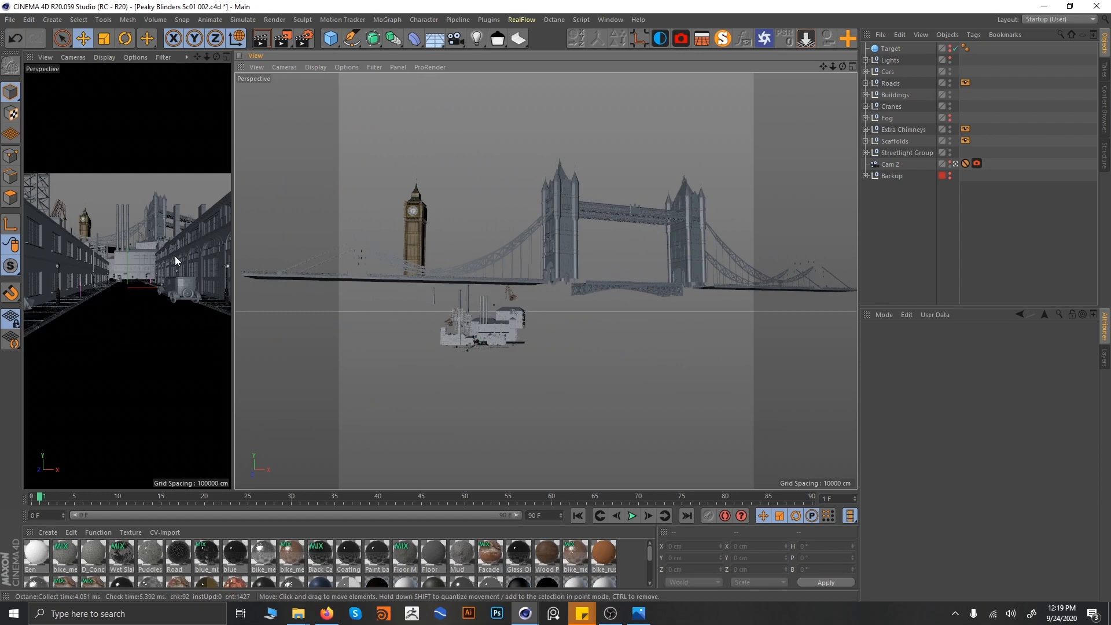
- Inspect the factory buildings, cranes and chimneys around the main street from several sides and from above
left_click_drag(495, 315, 694, 271, "alt")
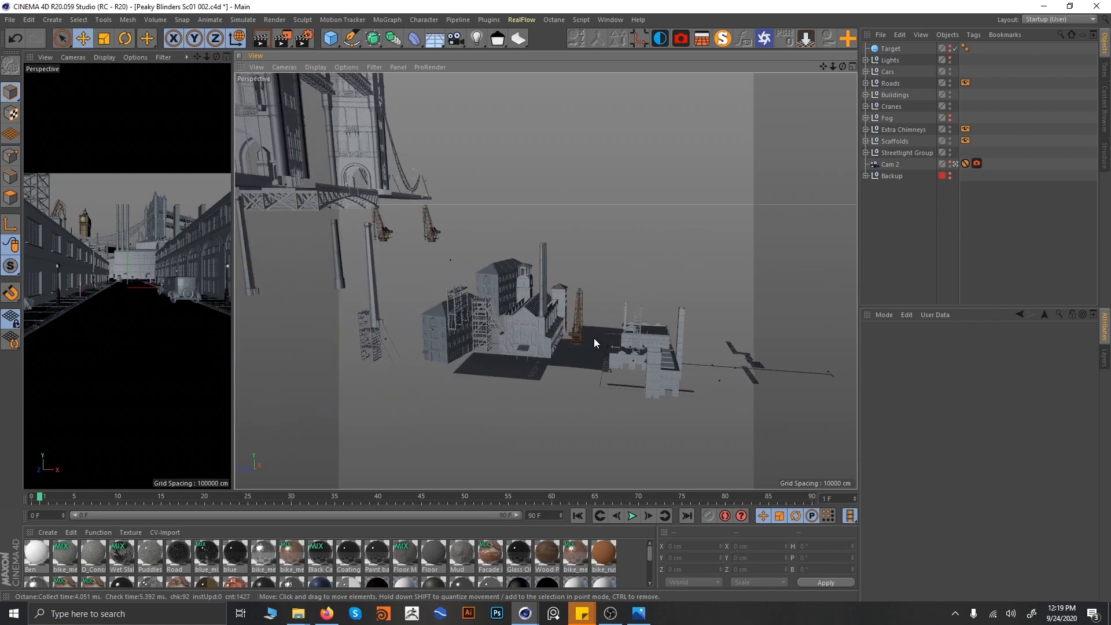
left_click_drag(594, 338, 598, 321, "alt")
right_click_drag(598, 322, 655, 317, "alt")
middle_click_drag(655, 317, 431, 190, "alt")
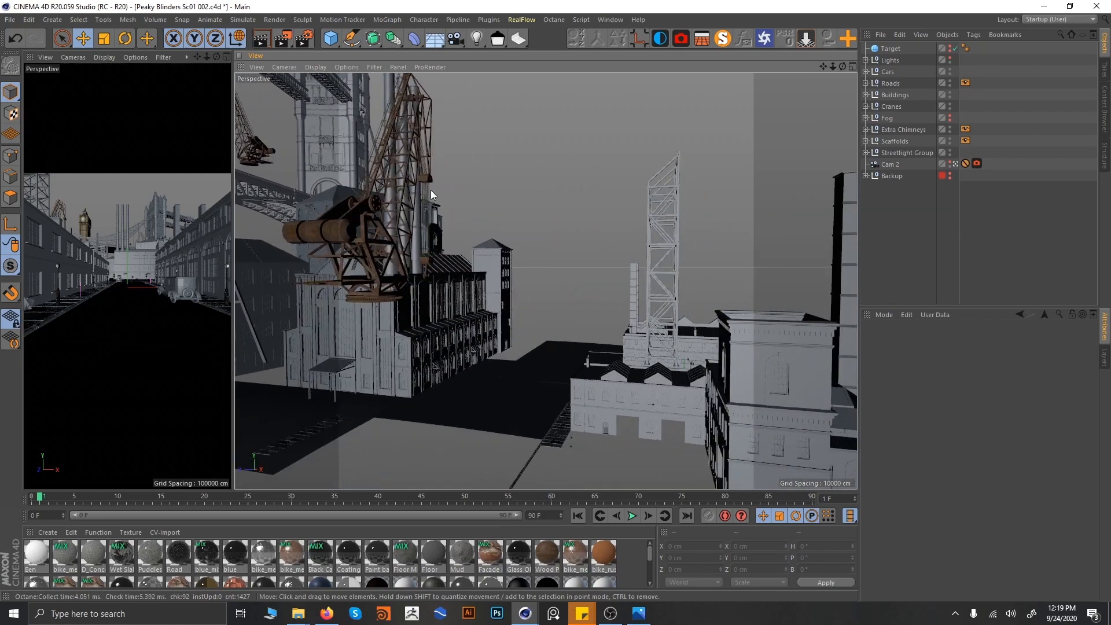
left_click_drag(431, 190, 418, 308, "alt")
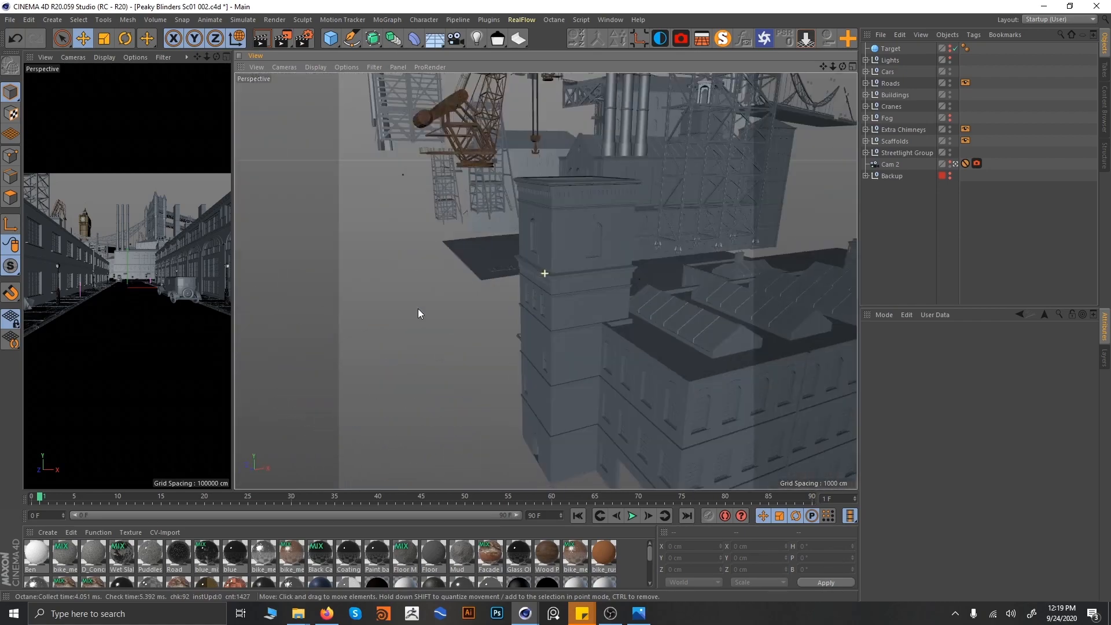
right_click_drag(418, 308, 376, 315, "alt")
left_click_drag(546, 280, 379, 311, "alt")
left_click_drag(490, 307, 464, 297, "alt")
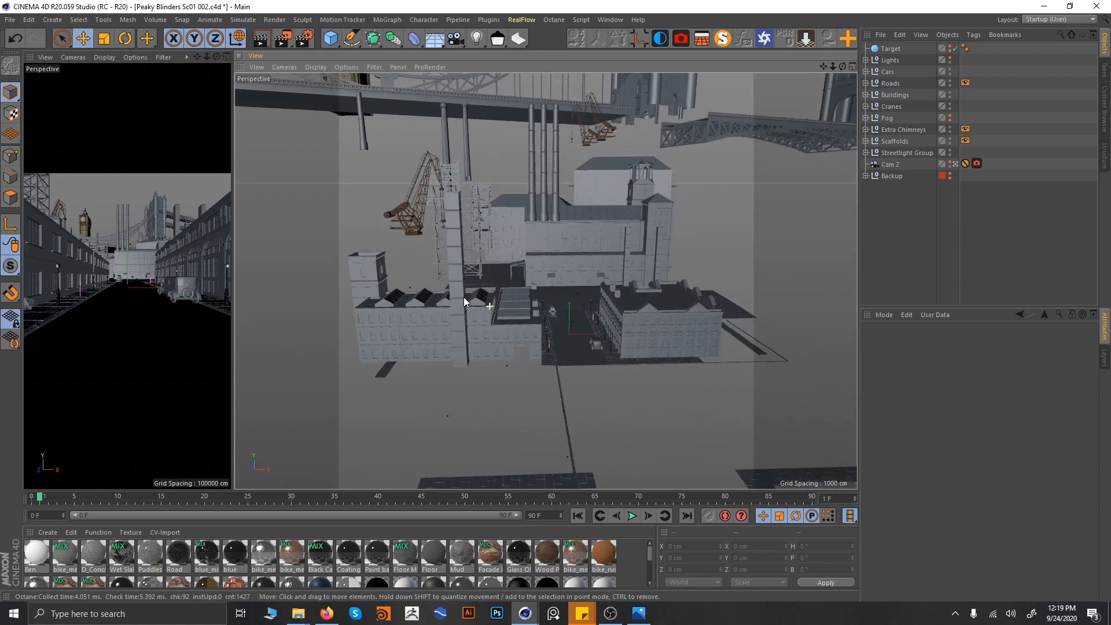
left_click_drag(574, 324, 526, 283, "alt")
right_click_drag(525, 284, 595, 289, "alt")
left_click_drag(524, 294, 516, 265, "alt")
right_click_drag(469, 266, 561, 321, "alt")
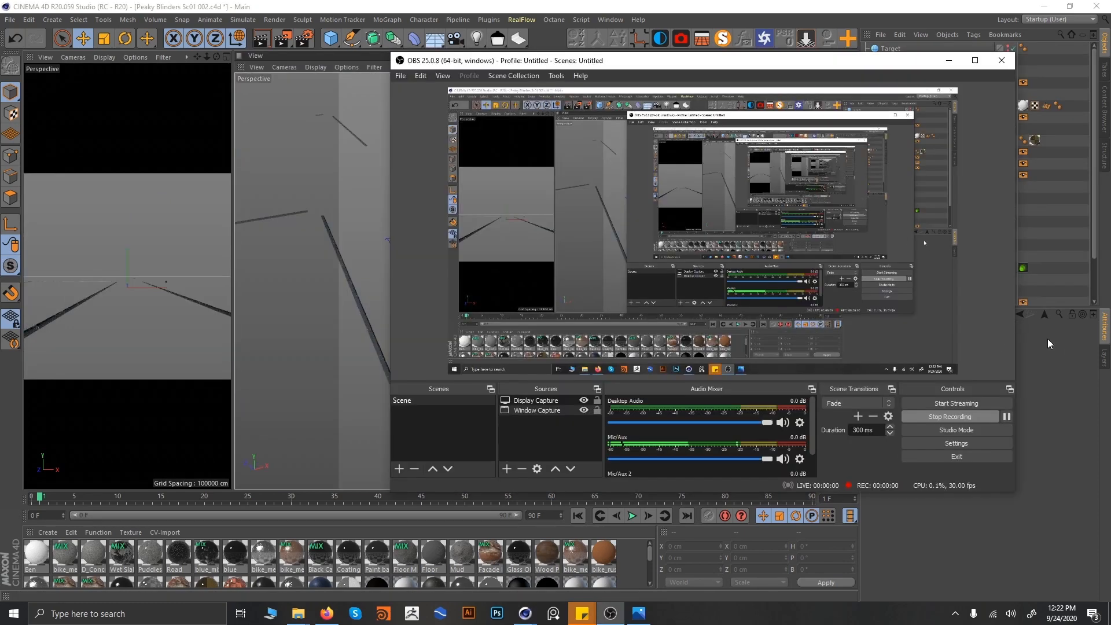
- Return to the Cinema 4D scene and collapse the Buildings group in the object hierarchy
left_click(1048, 339)
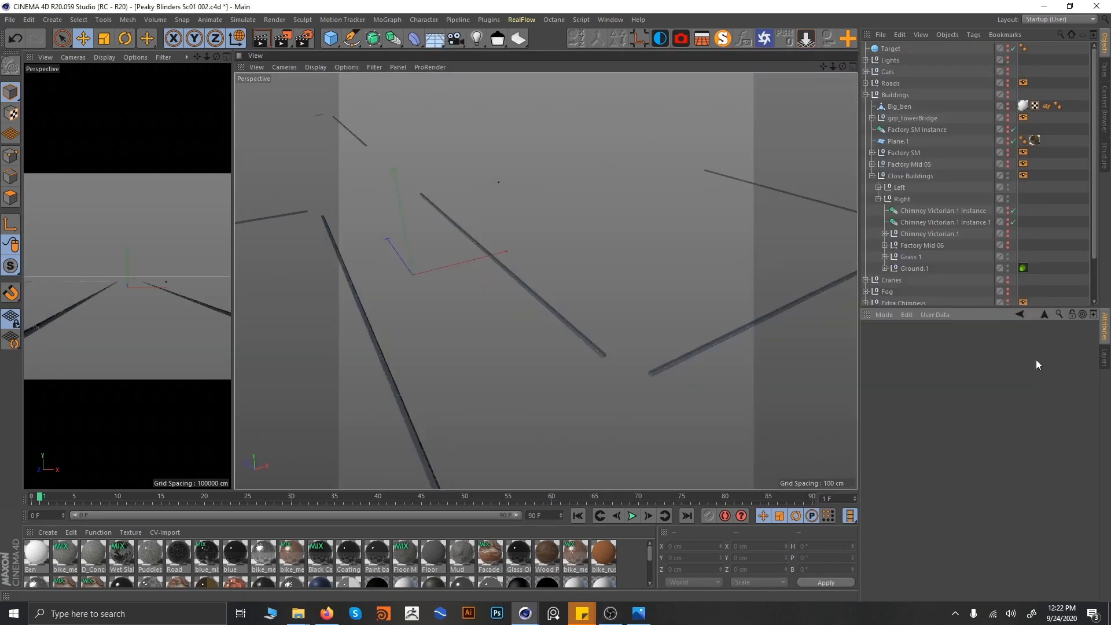
left_click_drag(599, 255, 574, 270, "alt")
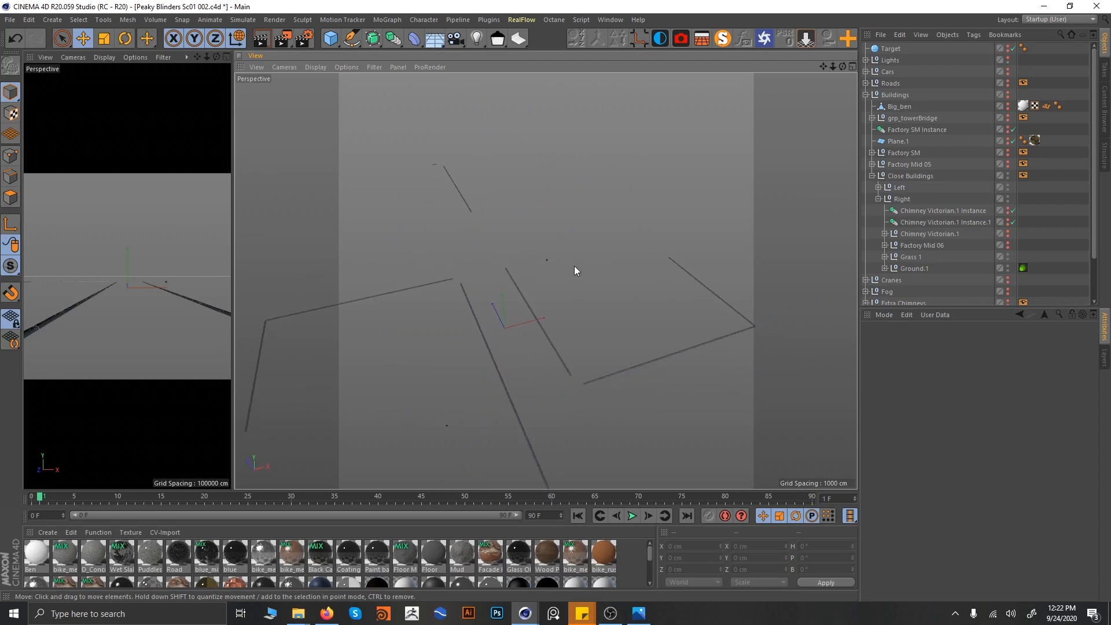
left_click(866, 95)
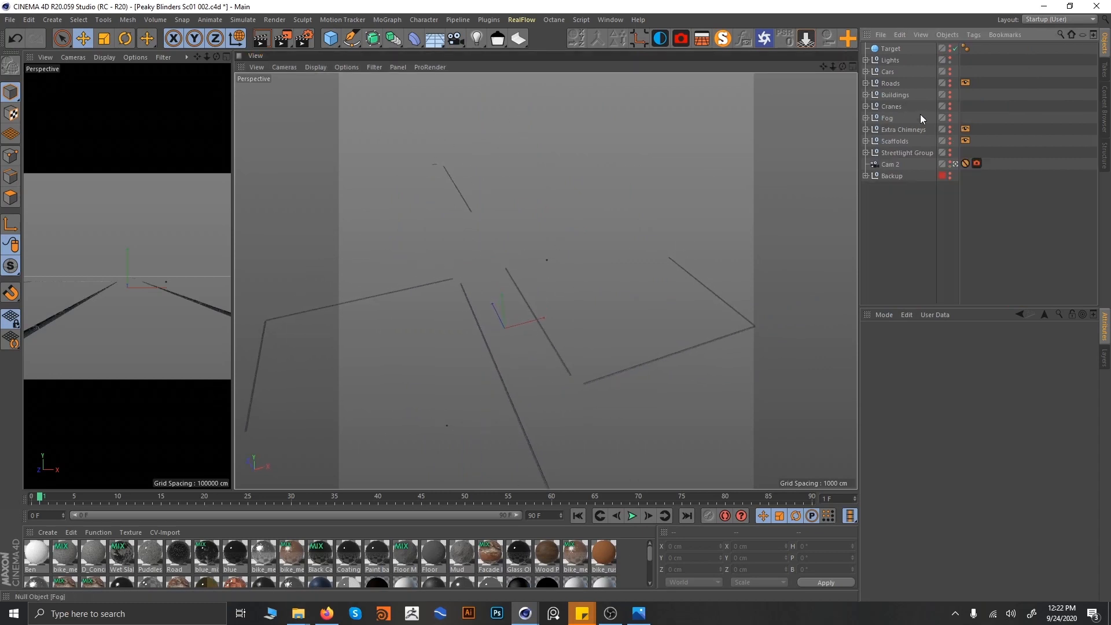
- Examine the curb strips that outline the street layout, both from above and at close range
left_click_drag(673, 251, 503, 403, "alt")
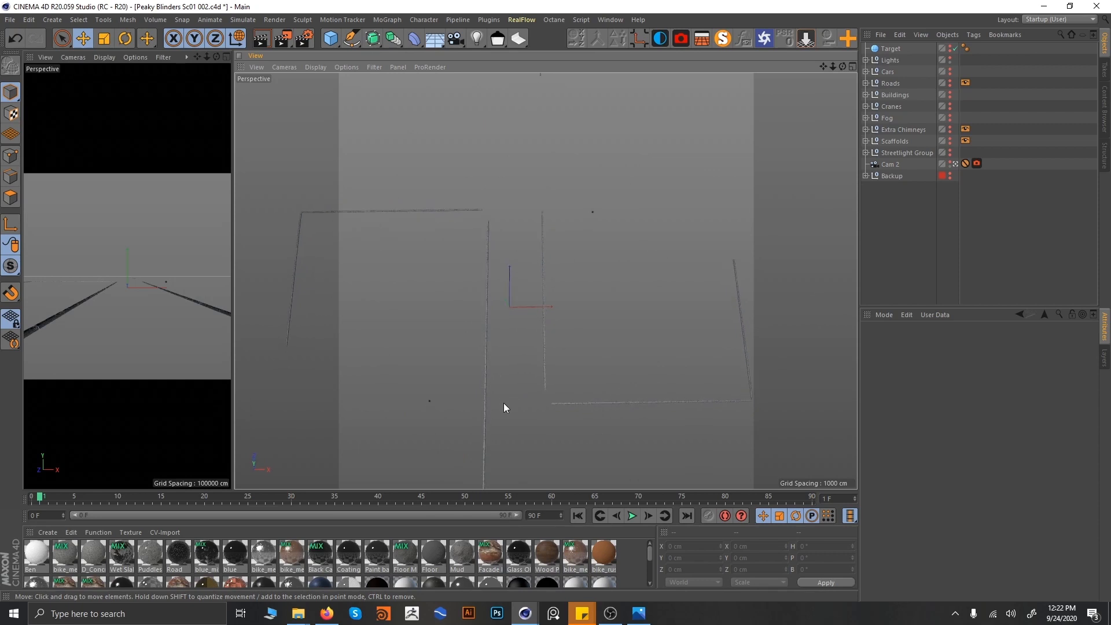
scroll(555, 334, "down", 3)
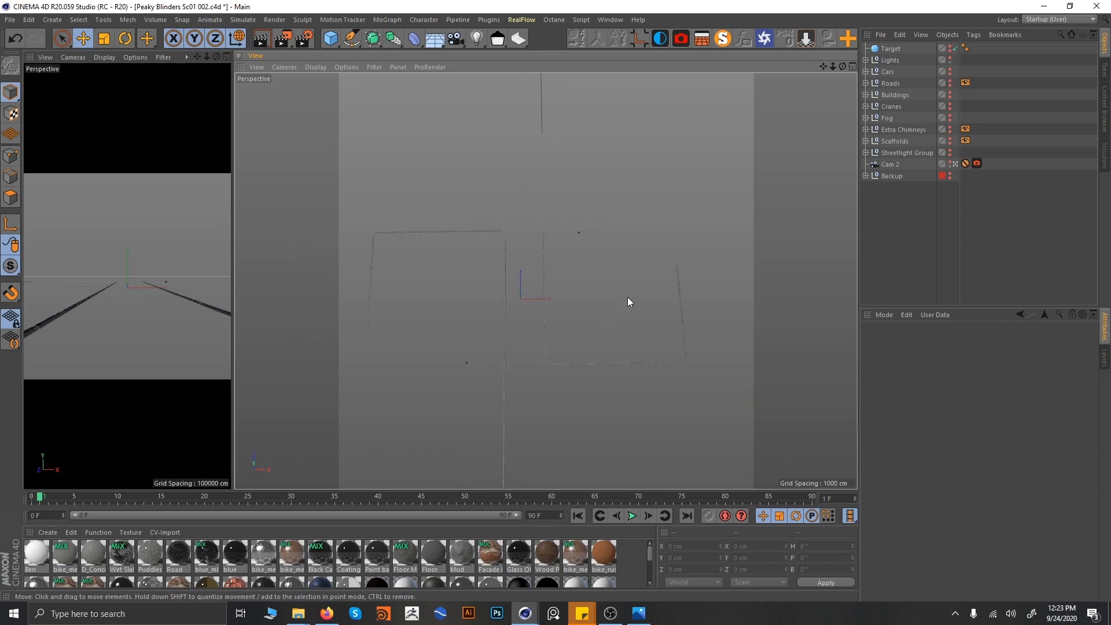
scroll(628, 298, "down", 3)
mouse_move(556, 314)
left_mouse_down("alt")
mouse_move(589, 245)
mouse_move(553, 315)
left_mouse_up("alt")
scroll(613, 293, "down", 3)
scroll(613, 293, "down", 1)
right_click_drag(546, 317, 713, 300, "alt")
left_click_drag(620, 335, 551, 433, "alt")
middle_click_drag(551, 432, 481, 238, "alt")
left_click_drag(481, 239, 486, 312, "alt")
right_click_drag(486, 313, 610, 346, "alt")
middle_click_drag(565, 380, 526, 312, "alt")
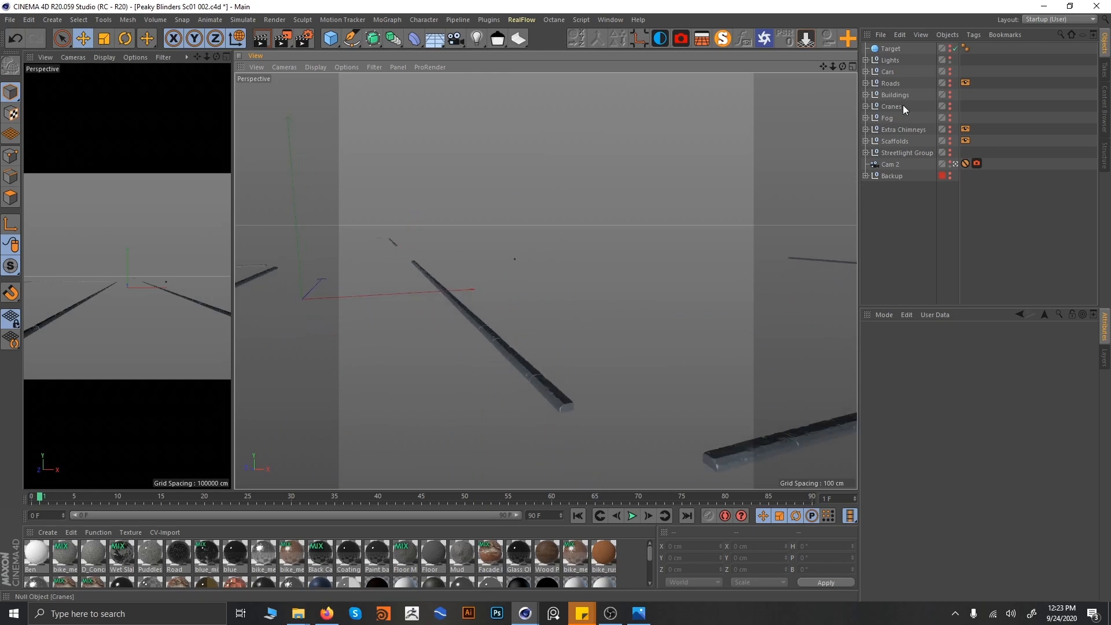
- Make the Roads group visible in the viewport and show the road surfaces from above
left_click(952, 83)
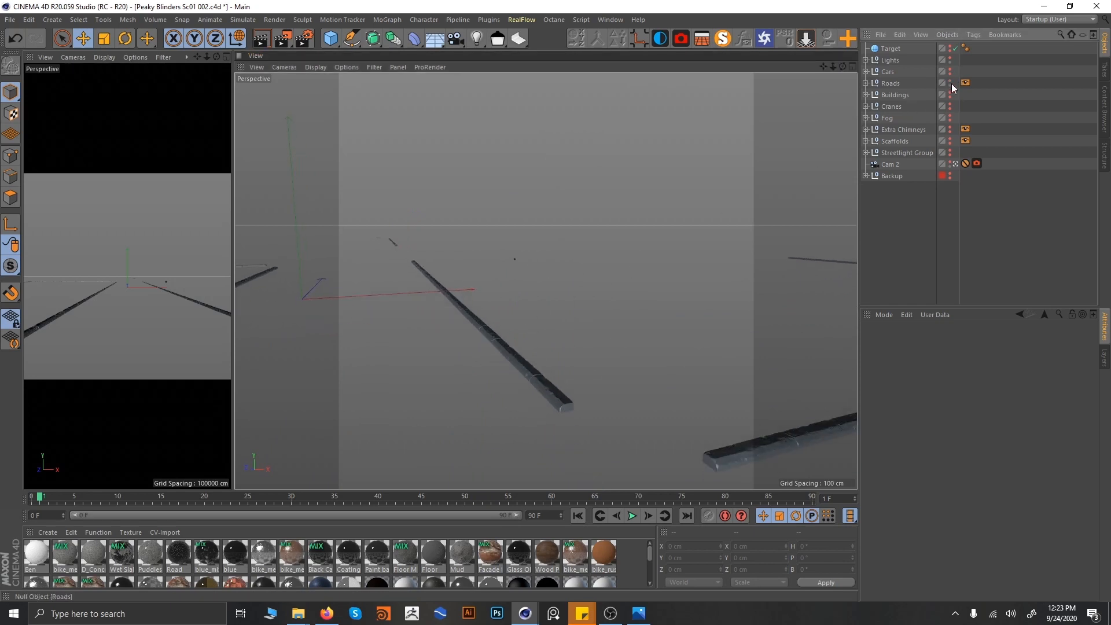
left_click_drag(536, 338, 501, 377, "alt")
right_click_drag(501, 377, 526, 320, "alt")
middle_click_drag(459, 90, 474, 164, "alt")
left_click_drag(501, 245, 541, 205, "alt")
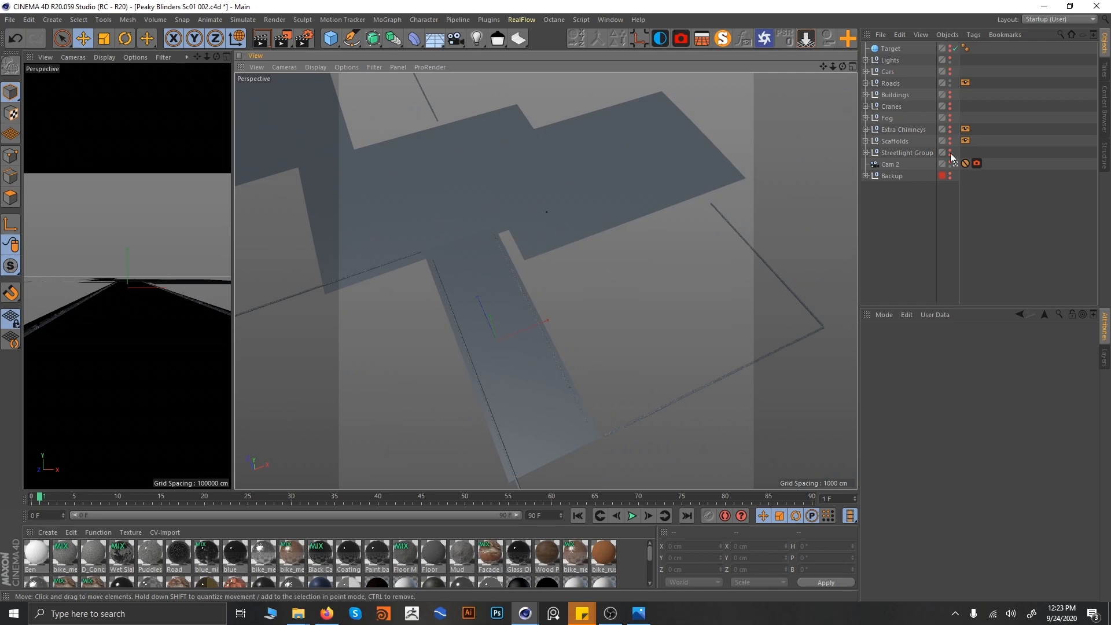
- Make the Buildings group visible in the viewport and show the paved sidewalks at street level
left_click(949, 95)
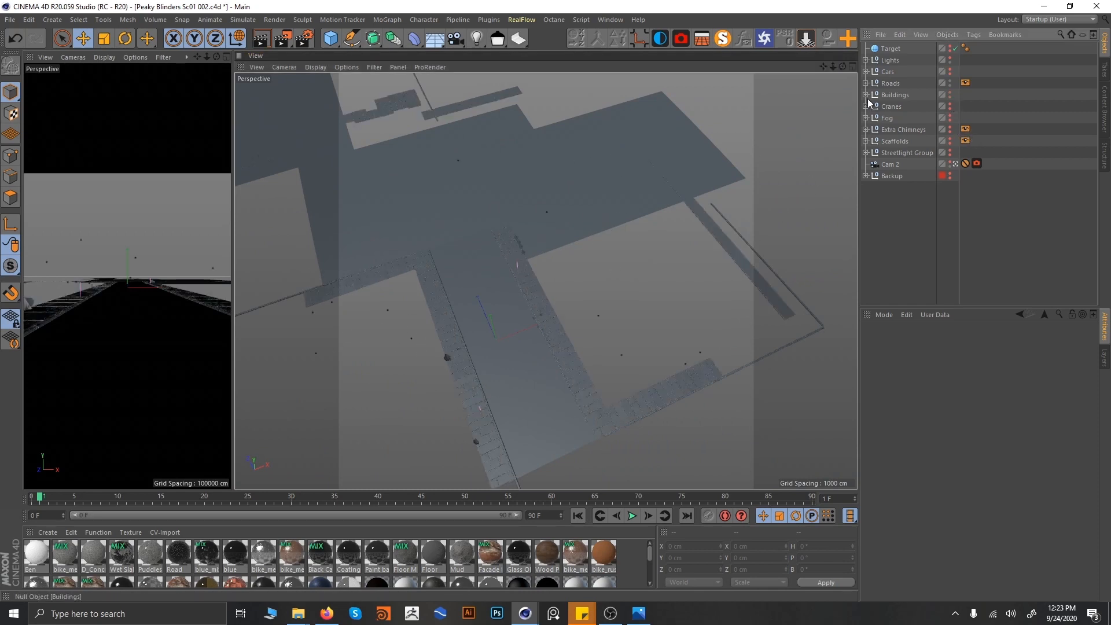
left_click_drag(647, 294, 629, 234, "alt")
right_click_drag(580, 288, 676, 284, "alt")
middle_click_drag(676, 283, 433, 289, "alt")
left_click_drag(434, 310, 406, 267, "alt")
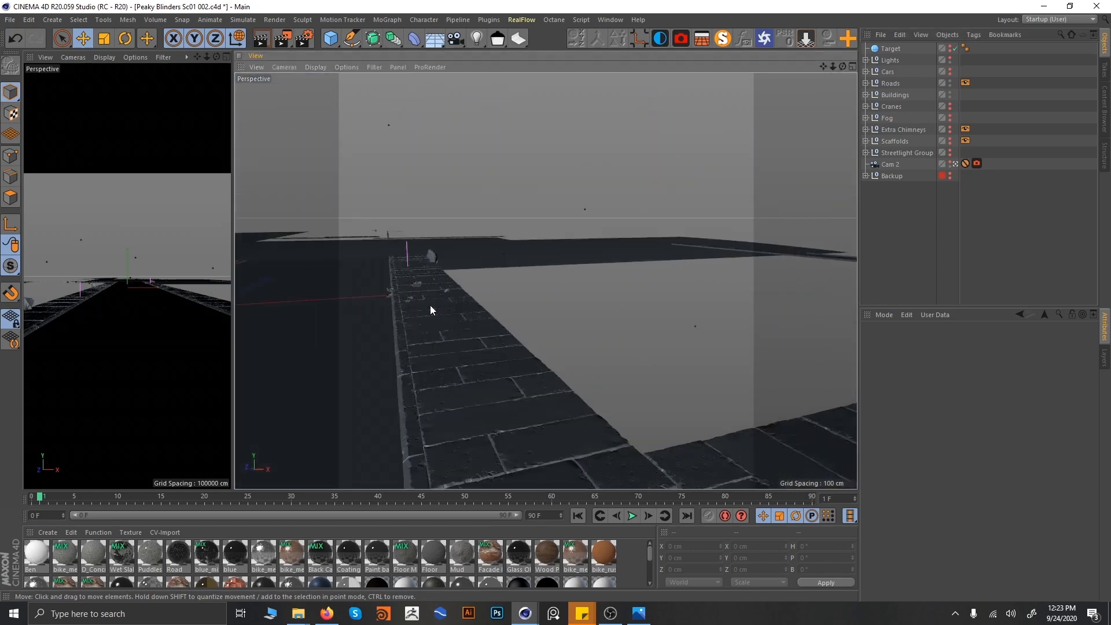
- Examine the paving of the sidewalks on both sides of the road from close up and from above
right_click_drag(429, 304, 468, 284, "alt")
left_click_drag(487, 317, 467, 342, "alt")
left_click_drag(528, 281, 612, 331, "alt")
right_click_drag(612, 331, 553, 248, "alt")
middle_click_drag(509, 267, 578, 340, "alt")
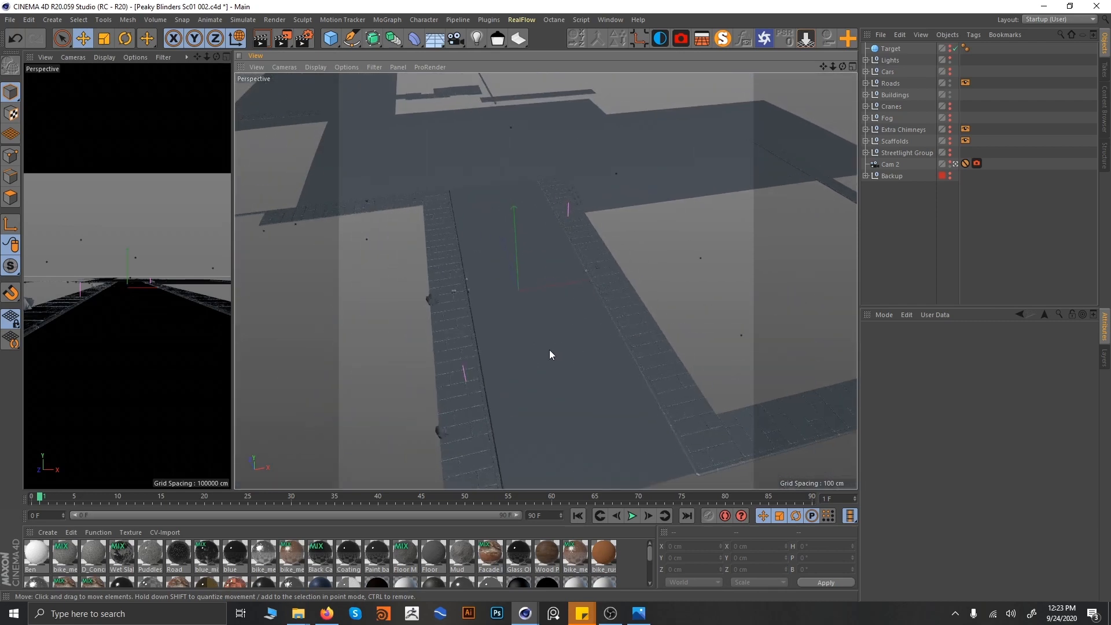
left_click_drag(514, 322, 613, 341, "alt")
scroll(613, 340, "up", 3)
scroll(603, 339, "down", 4)
left_click_drag(494, 341, 397, 332, "alt")
middle_click_drag(447, 301, 519, 335, "alt")
scroll(520, 335, "down", 1)
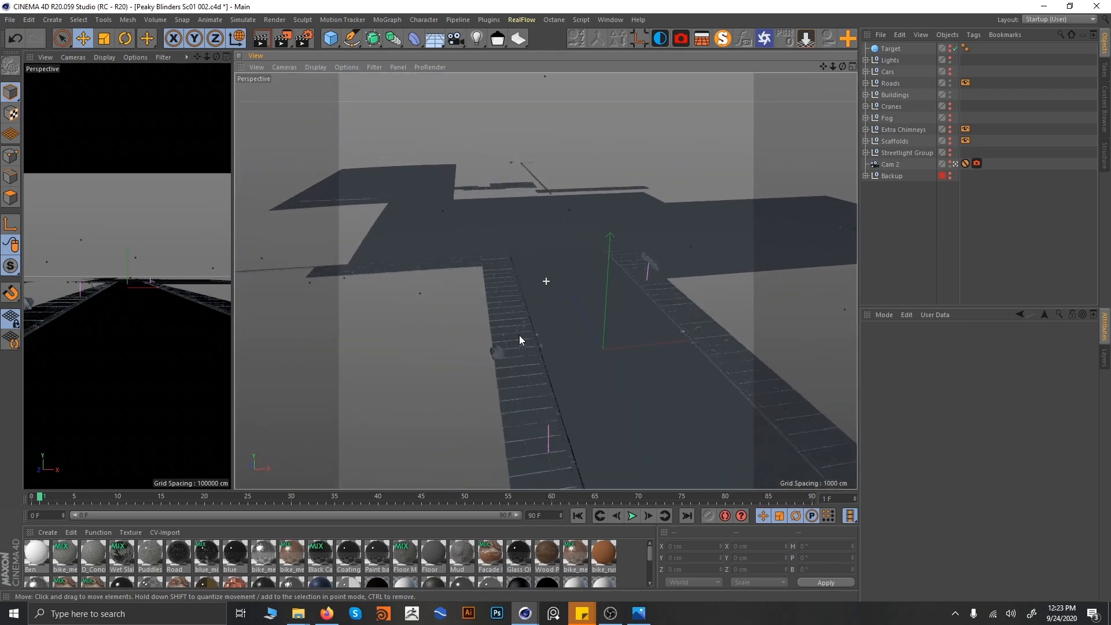
- Inspect the small clumps placed along the sidewalk edges on both sides of the street
scroll(521, 329, "up", 1)
left_click_drag(521, 333, 604, 358, "alt")
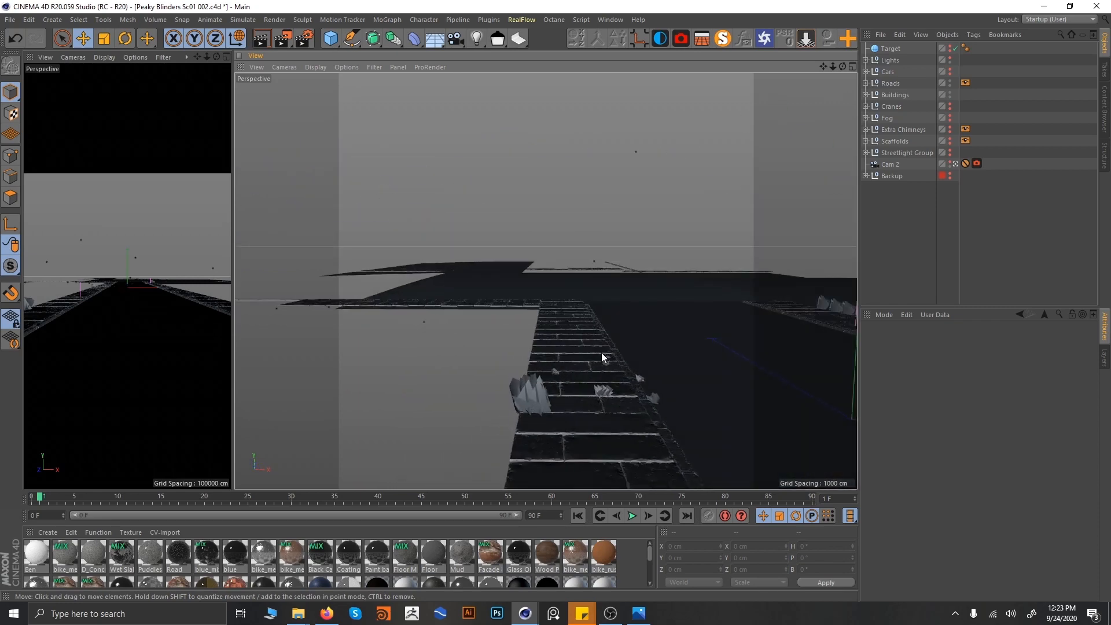
left_click_drag(603, 353, 583, 375, "alt")
middle_click_drag(583, 375, 681, 317, "alt")
left_click_drag(682, 322, 613, 308, "alt")
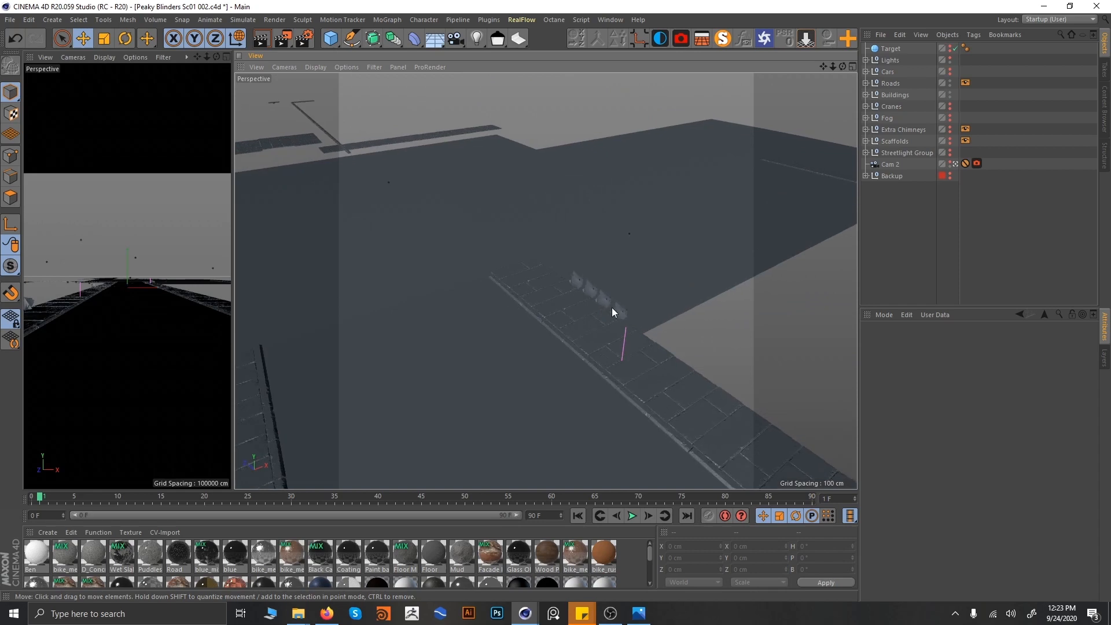
right_click_drag(612, 308, 678, 311, "alt")
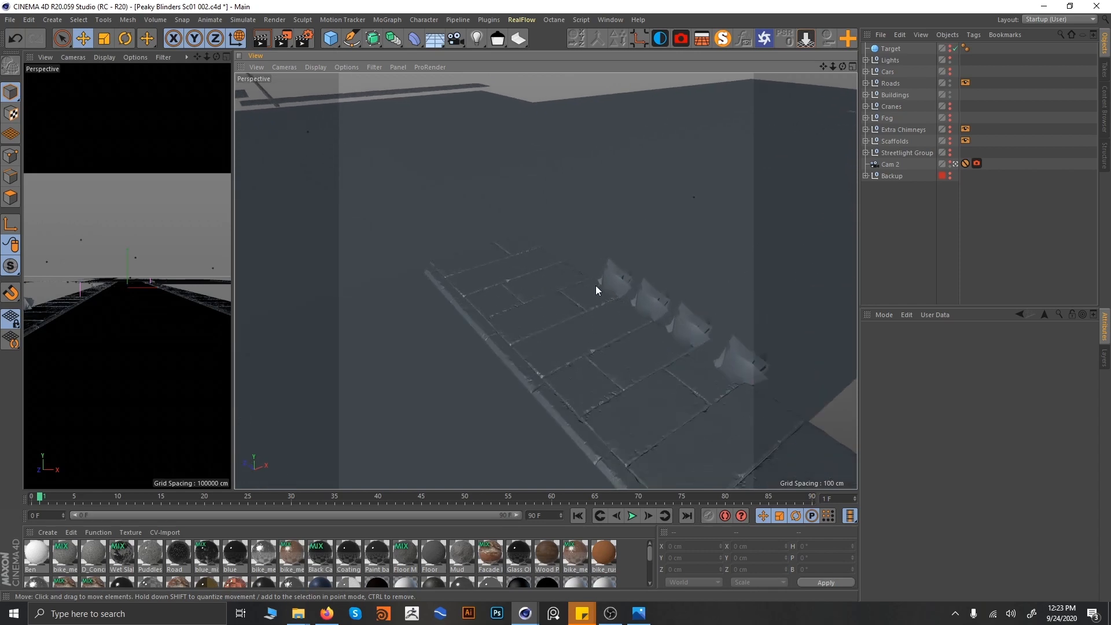
left_click_drag(612, 318, 507, 322, "alt")
right_click_drag(507, 322, 458, 339, "alt")
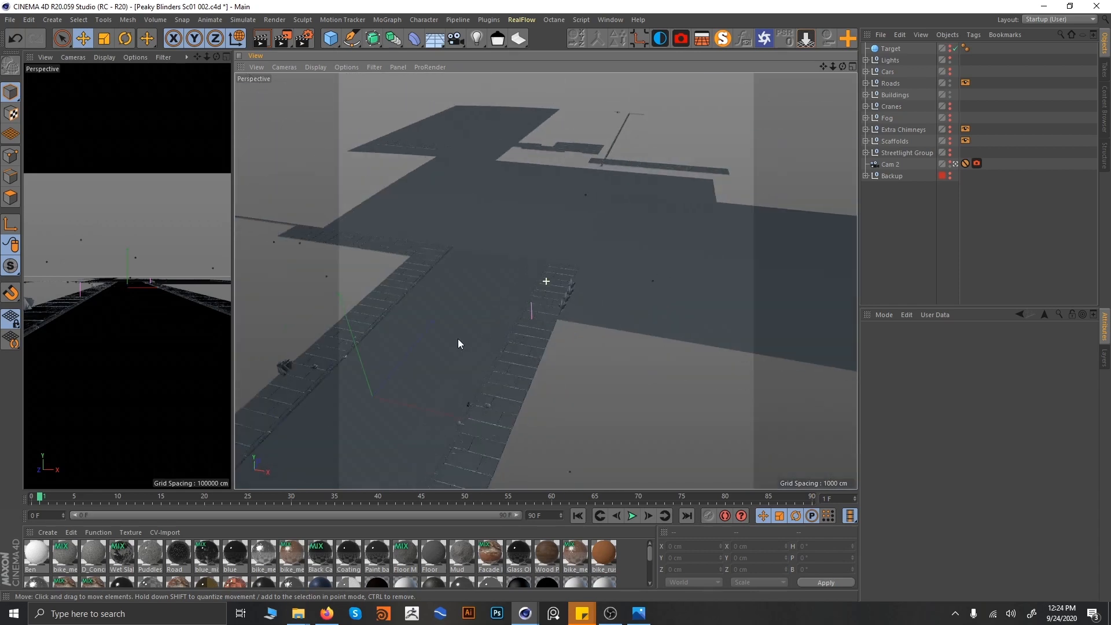
middle_click_drag(458, 338, 556, 237, "alt")
left_click_drag(556, 238, 517, 278, "alt")
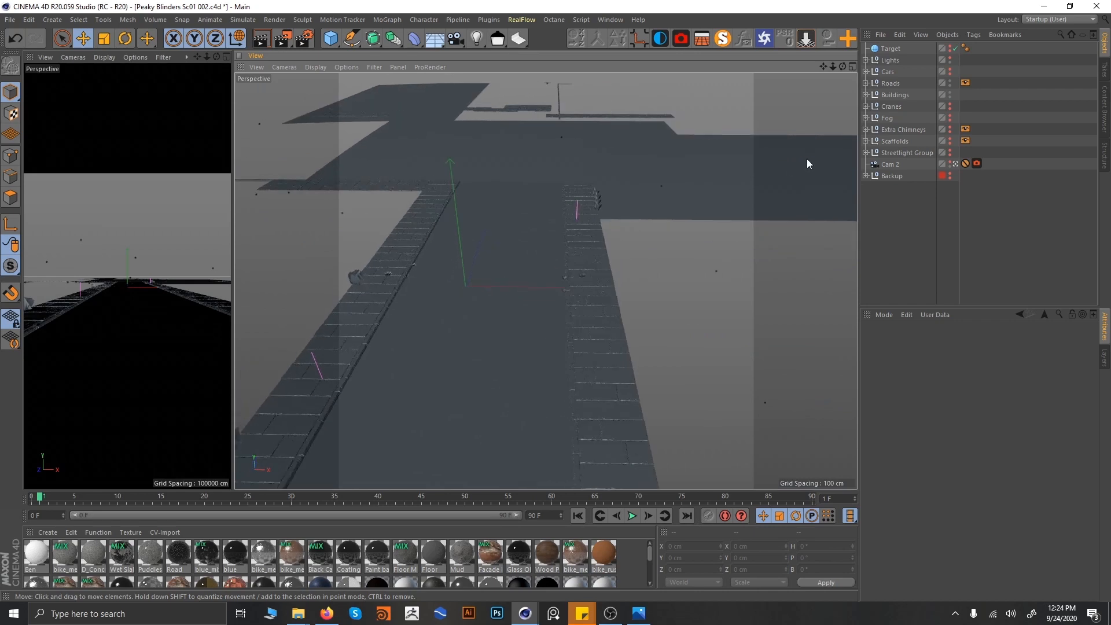
- Make the Factory Mid 04 building and the Victorian chimneys visible in the Left group of Close Buildings
left_click(866, 95)
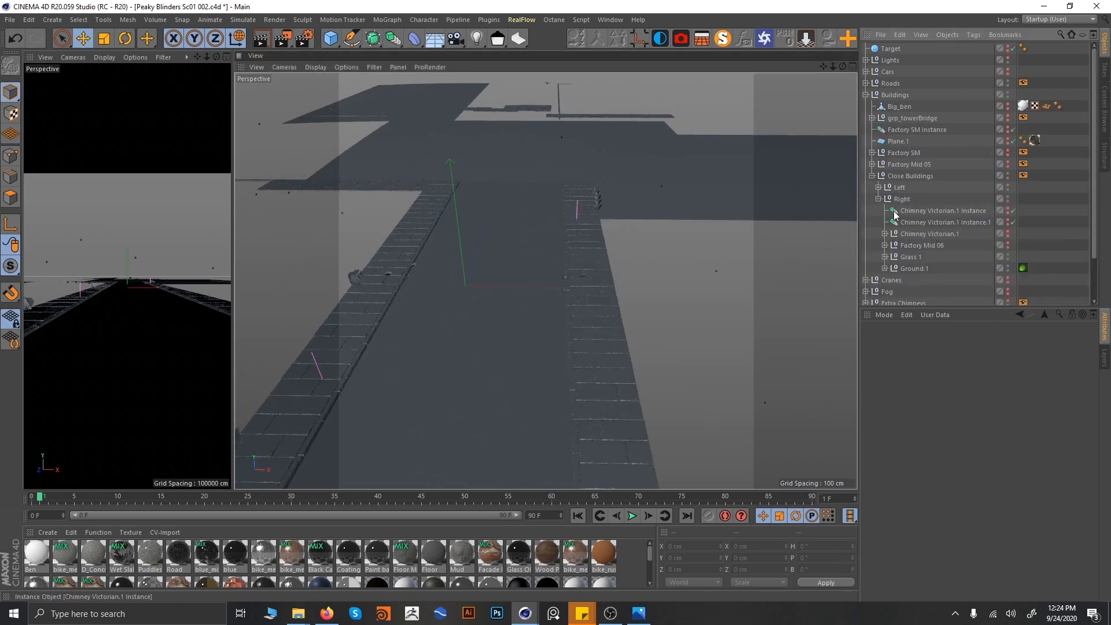
scroll(646, 270, "down", 5)
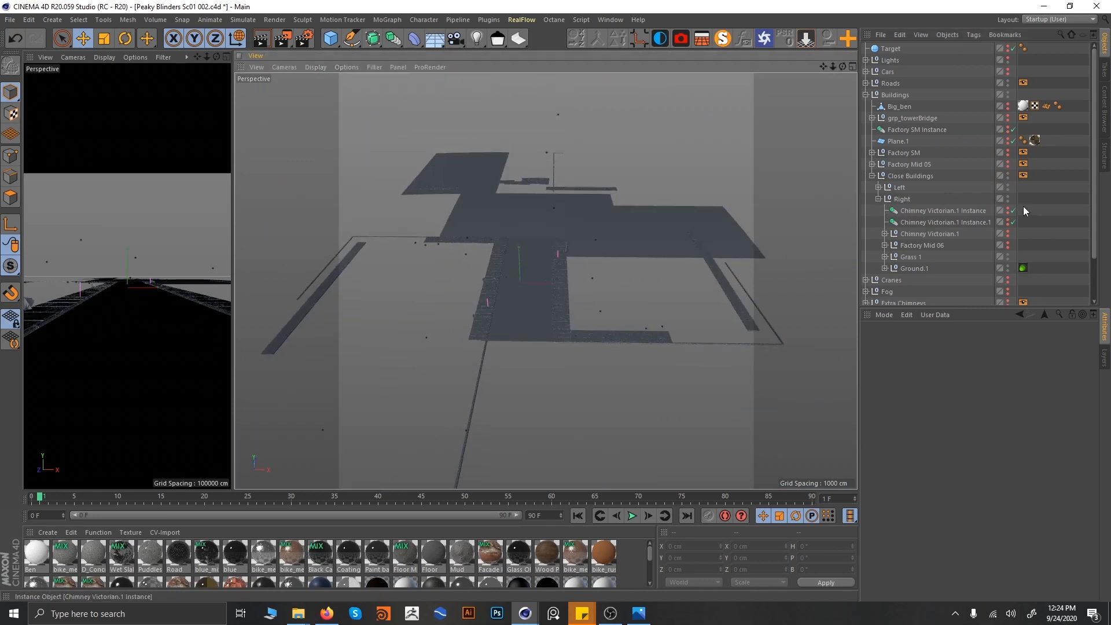
left_click(879, 199)
left_click(879, 188)
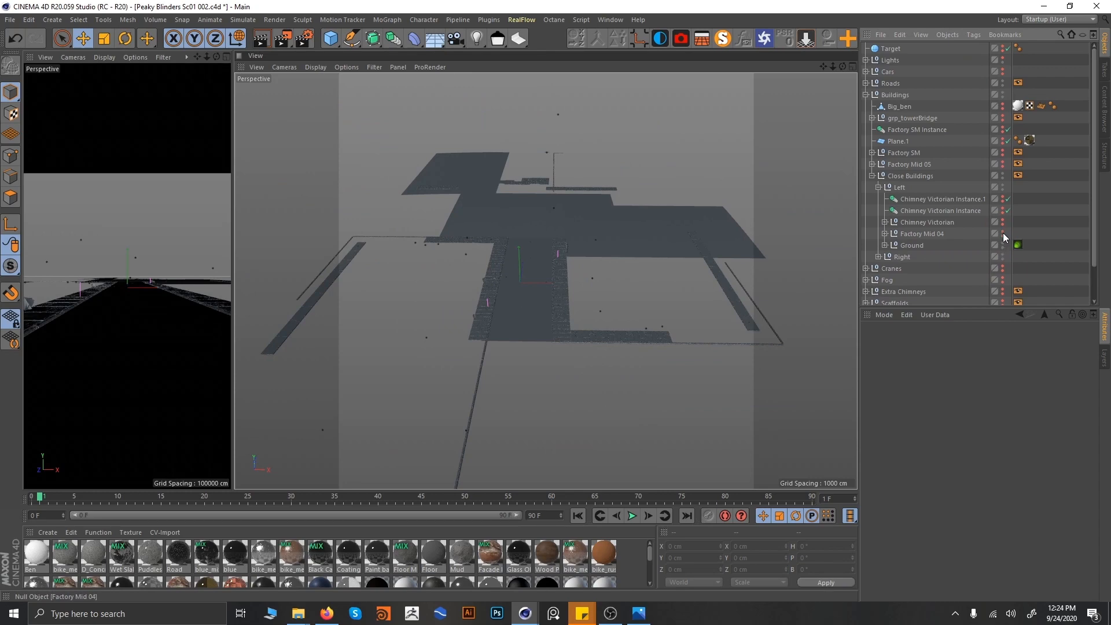
left_click_drag(1002, 232, 1003, 221)
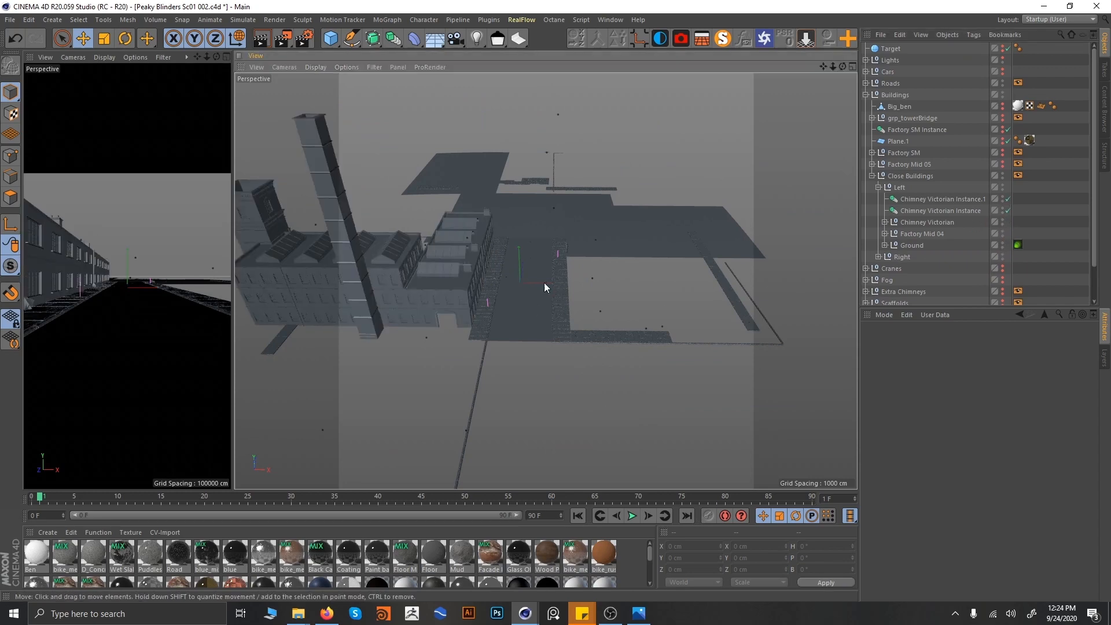
- Examine the Factory Mid 04 building beside the road, from its sawtooth rooftops down to the street facade and archway
middle_click_drag(544, 283, 535, 321, "alt")
left_click_drag(535, 321, 498, 322, "alt")
right_click_drag(498, 321, 565, 316, "alt")
middle_click_drag(565, 316, 558, 231, "alt")
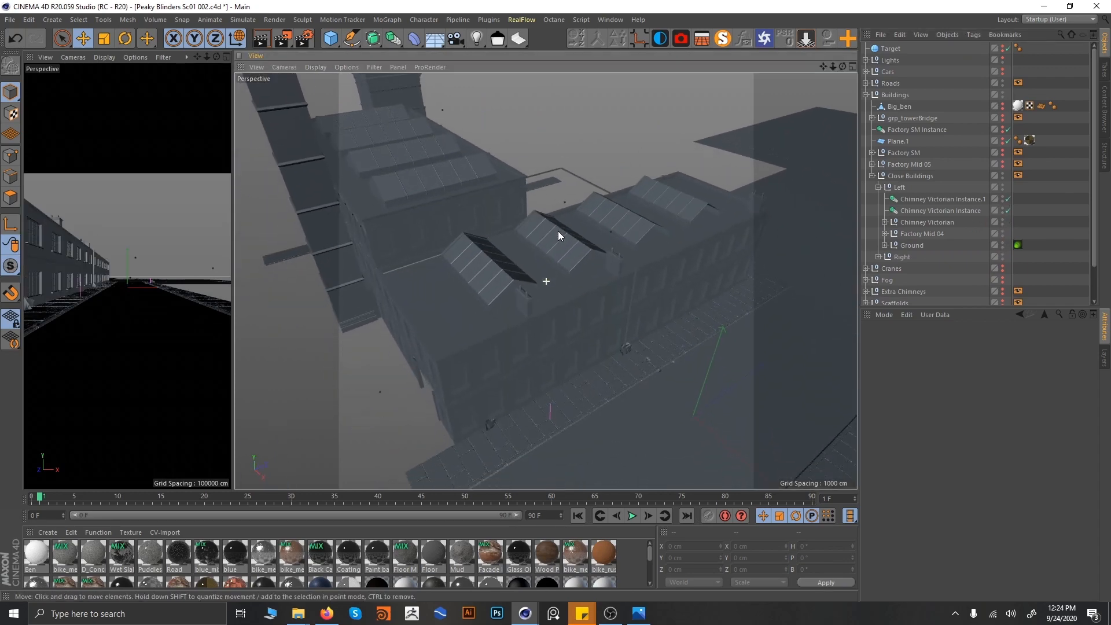
left_click_drag(562, 301, 524, 229, "alt")
middle_click_drag(501, 318, 494, 294, "alt")
mouse_move(493, 294)
left_mouse_down("alt")
mouse_move(624, 316)
mouse_move(556, 249)
mouse_move(610, 333)
mouse_move(582, 309)
mouse_move(631, 332)
mouse_move(494, 290)
left_mouse_up("alt")
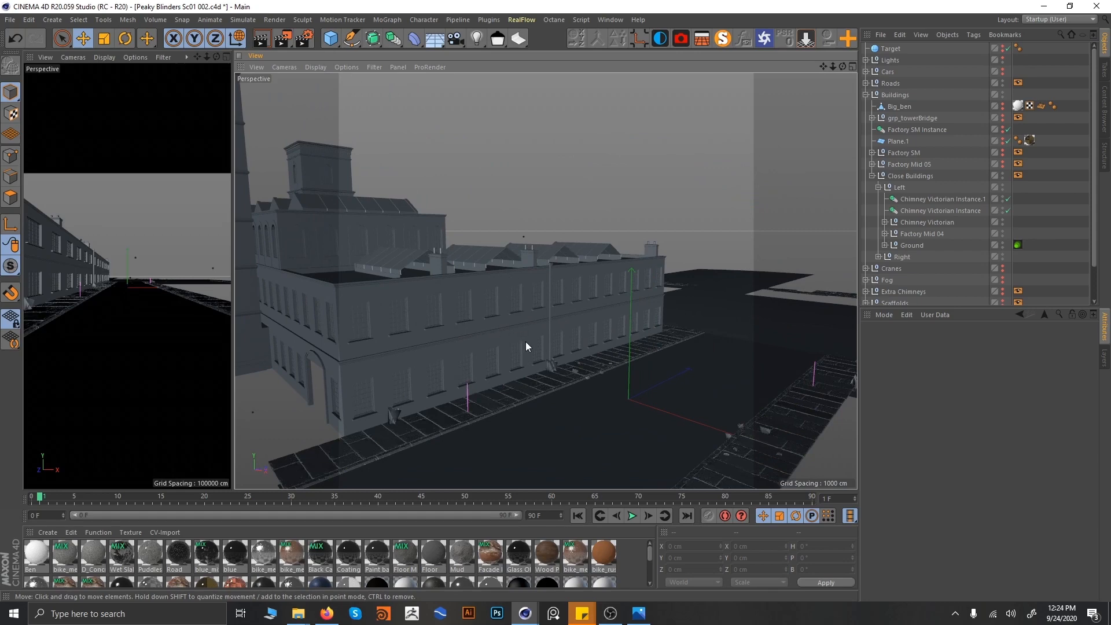
mouse_move(543, 279)
left_mouse_down("alt")
mouse_move(602, 290)
mouse_move(541, 295)
left_mouse_up("alt")
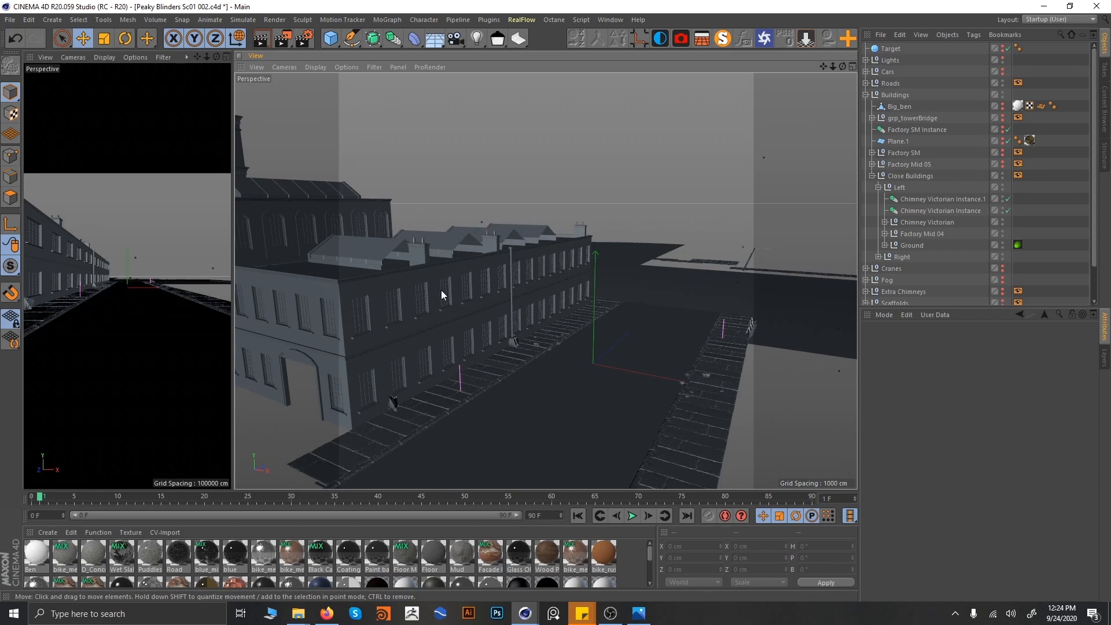
left_click_drag(418, 277, 443, 277, "alt")
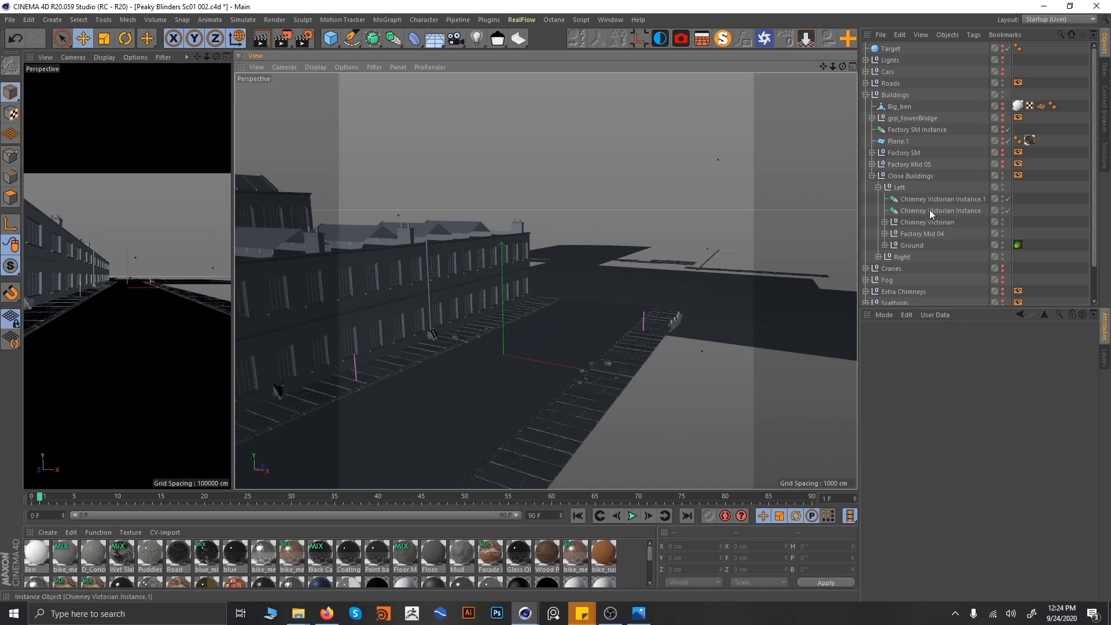
- Select the gutter pipe on the street facade of Factory Mid 04 and the Victorian chimney on its roof edge
left_click_drag(544, 280, 575, 211, "alt")
left_click(588, 197)
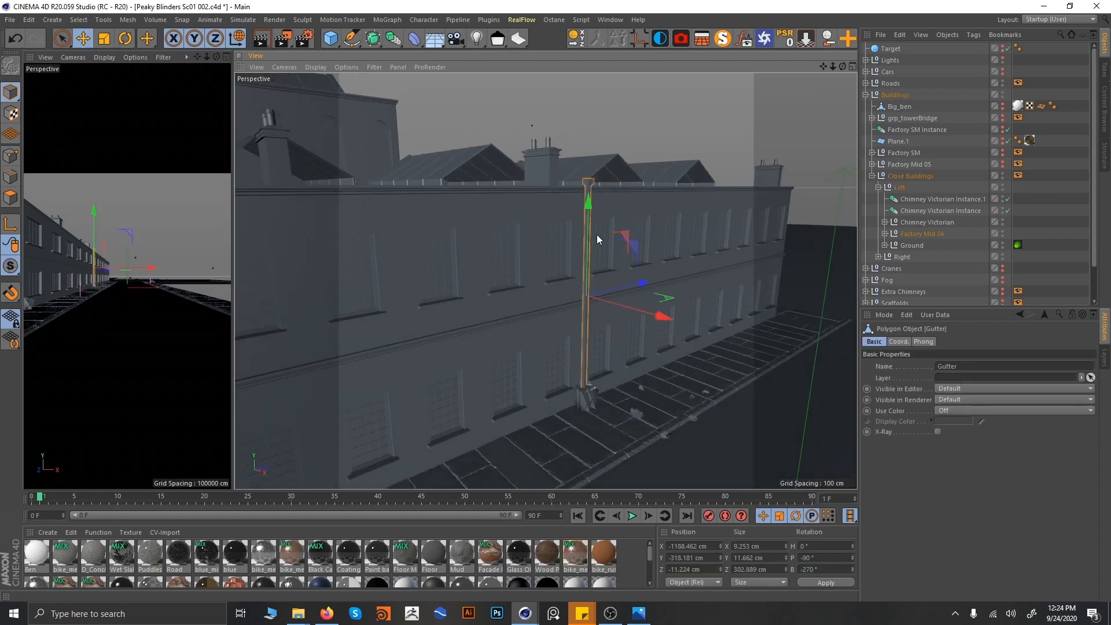
left_click_drag(468, 241, 476, 335, "alt")
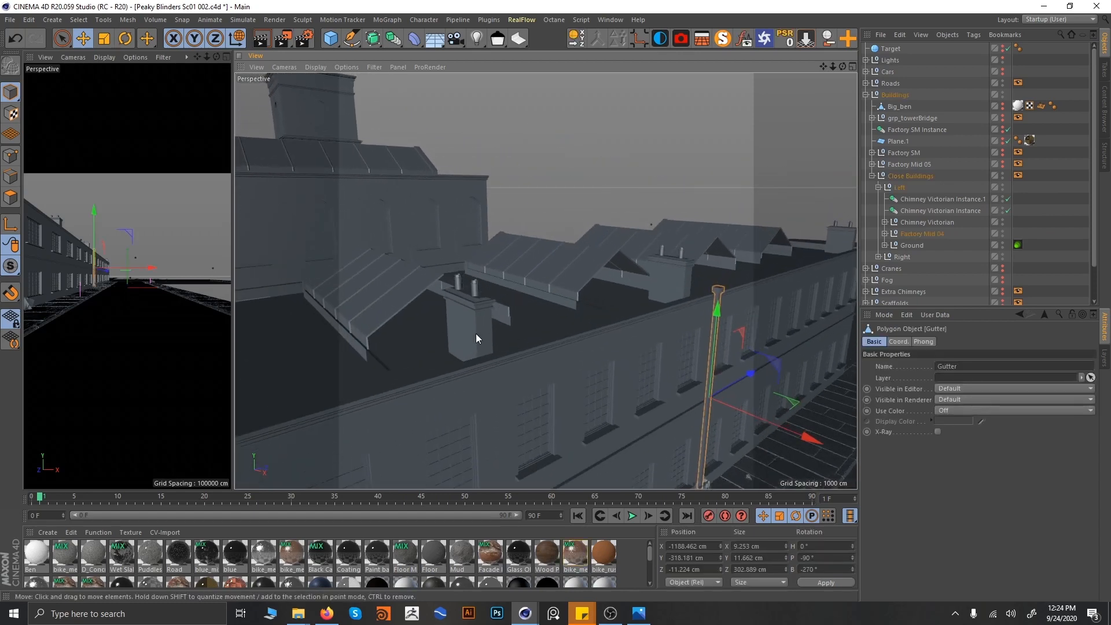
left_click(475, 327)
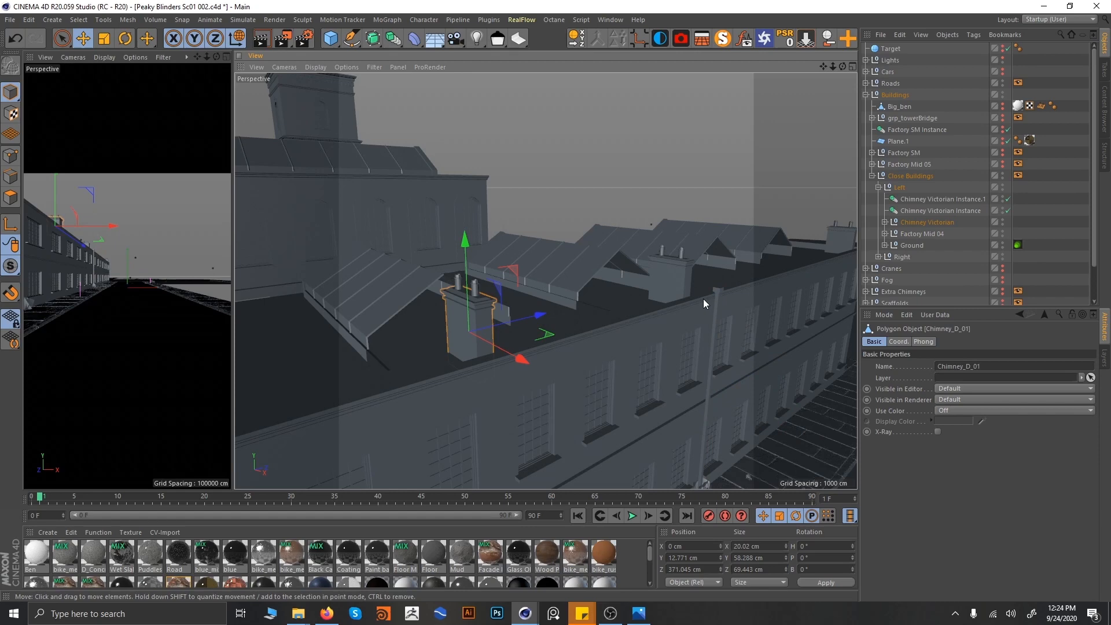
- Examine the selected Victorian chimney and its pots up close, and look along the facade's windows below it
mouse_move(578, 343)
left_mouse_down("alt")
mouse_move(630, 367)
mouse_move(570, 353)
left_mouse_up("alt")
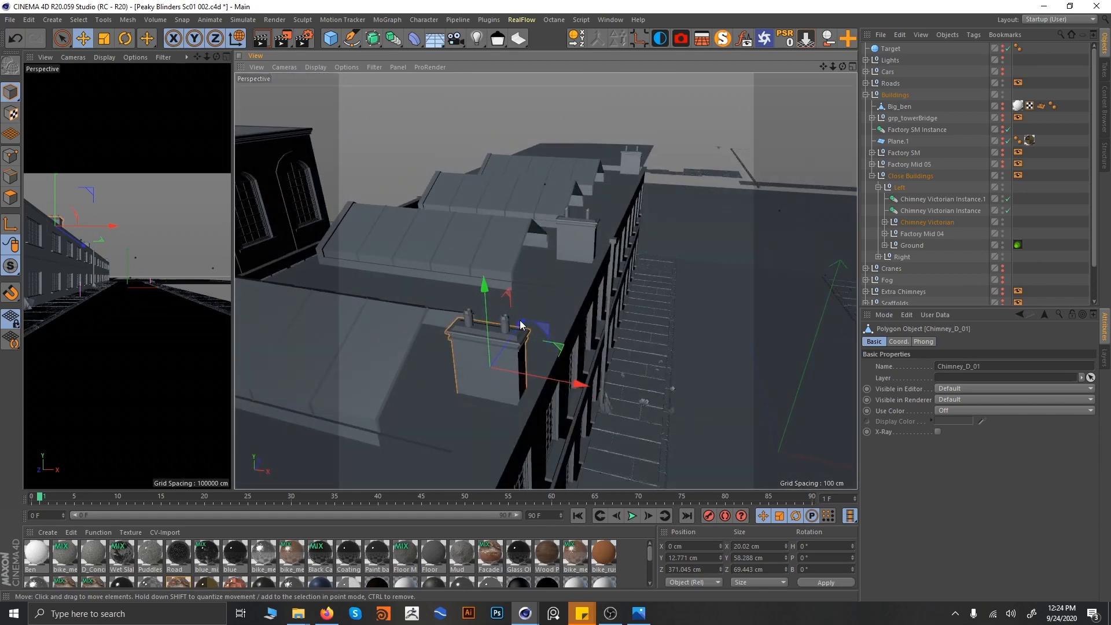
right_click_drag(519, 320, 547, 319, "alt")
left_click_drag(548, 319, 516, 332, "alt")
middle_click_drag(515, 332, 544, 309, "alt")
left_click_drag(562, 358, 550, 331, "alt")
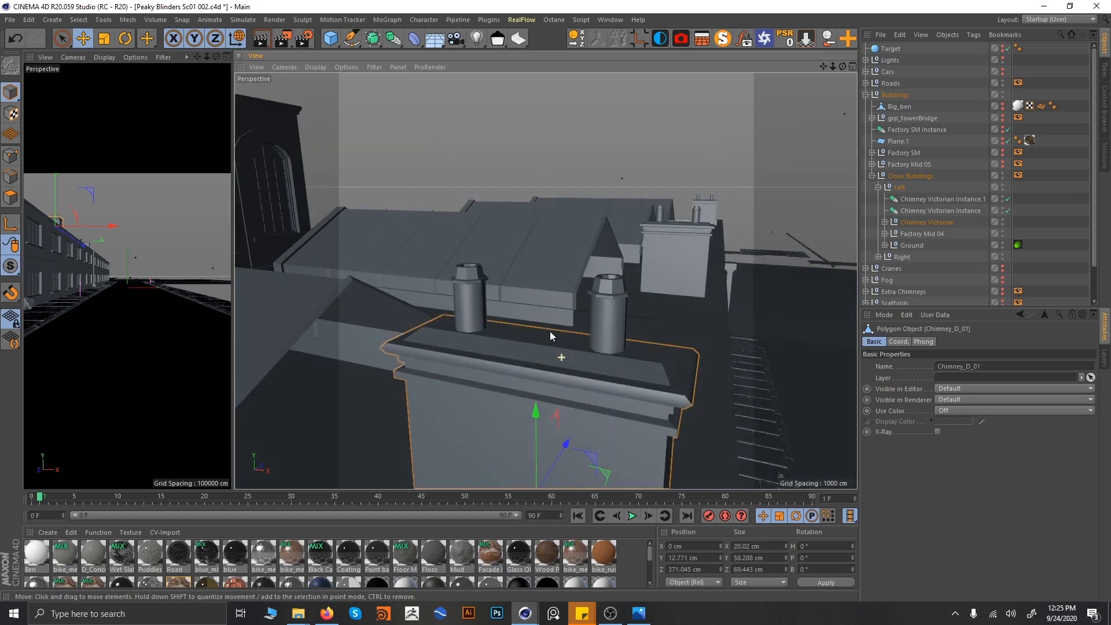
right_click_drag(669, 360, 617, 378, "alt")
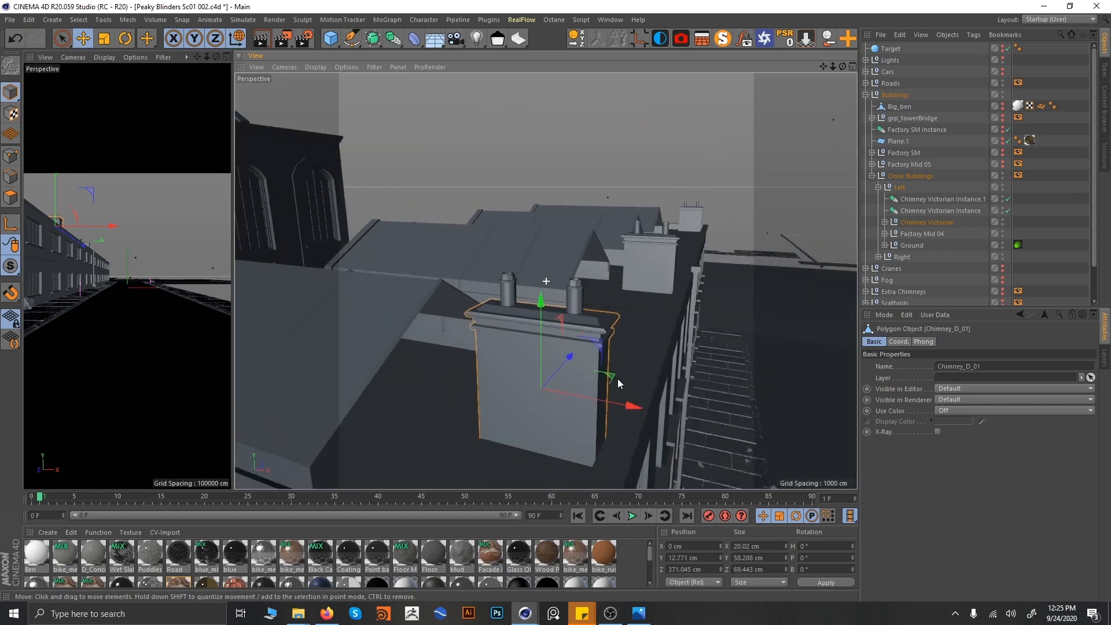
left_click_drag(617, 379, 606, 240, "alt")
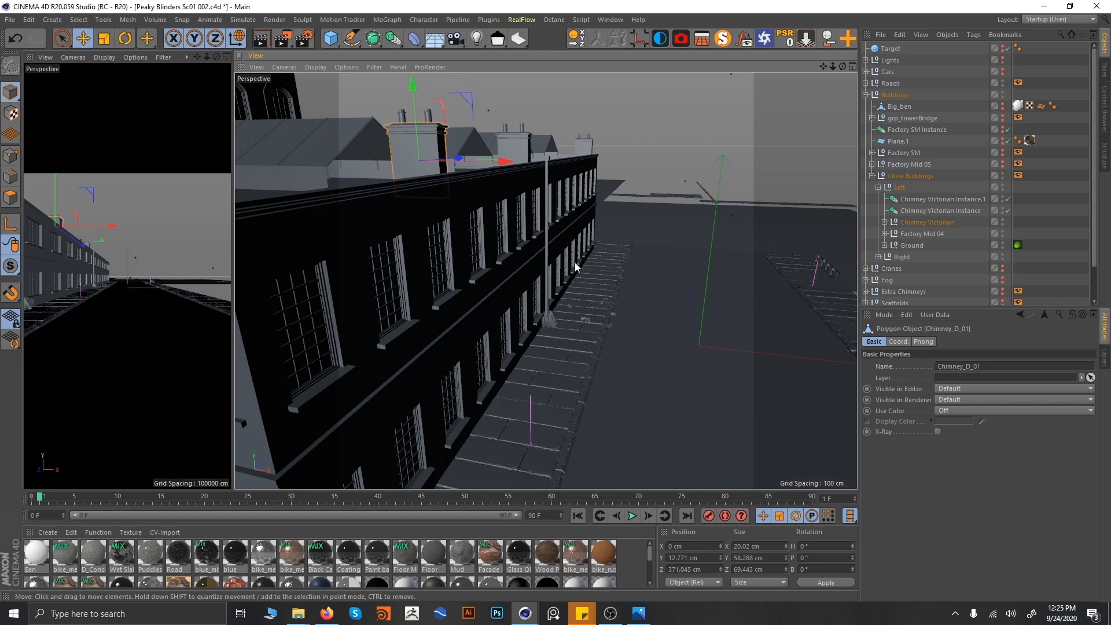
- Make all objects in the Right group of Close Buildings visible, including Factory Mid 06 and the Victorian chimneys
left_click(879, 188)
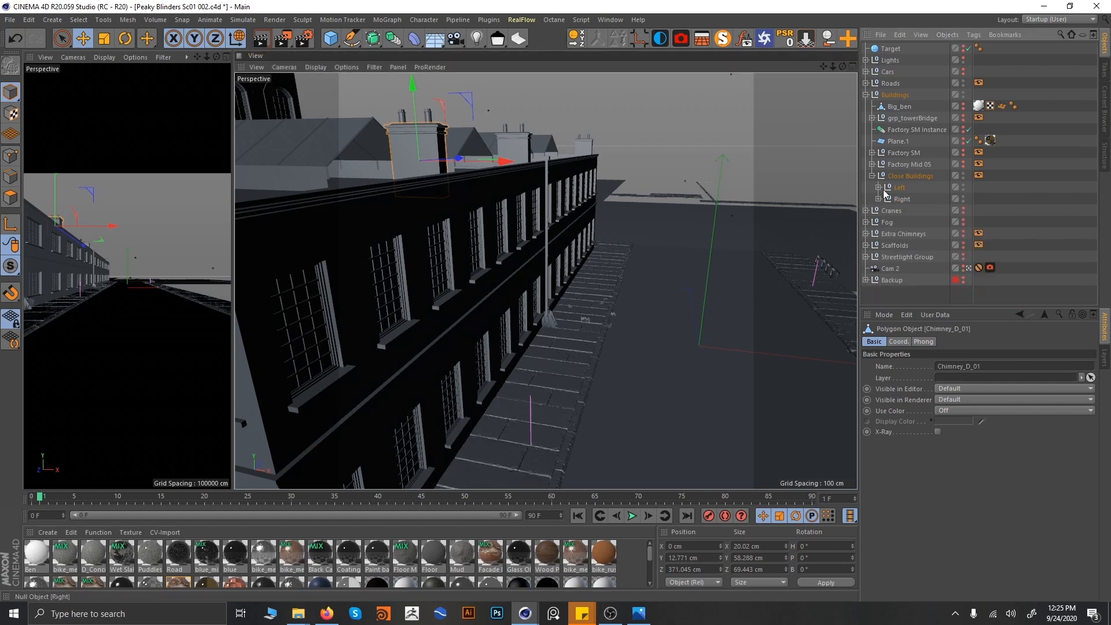
left_click_drag(638, 241, 501, 351, "alt")
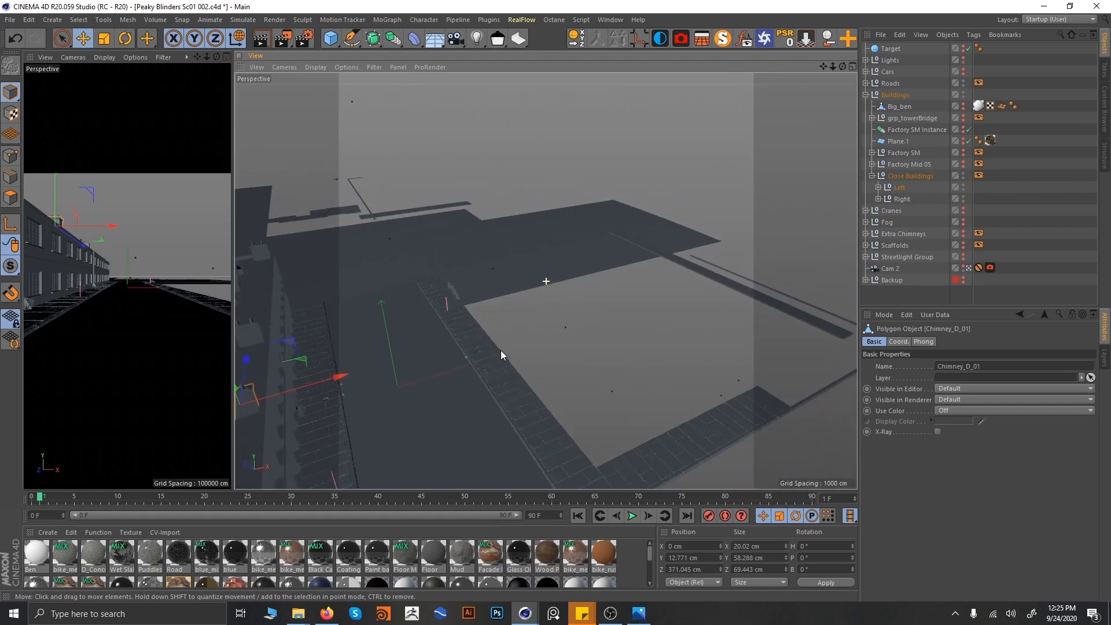
left_click(879, 199)
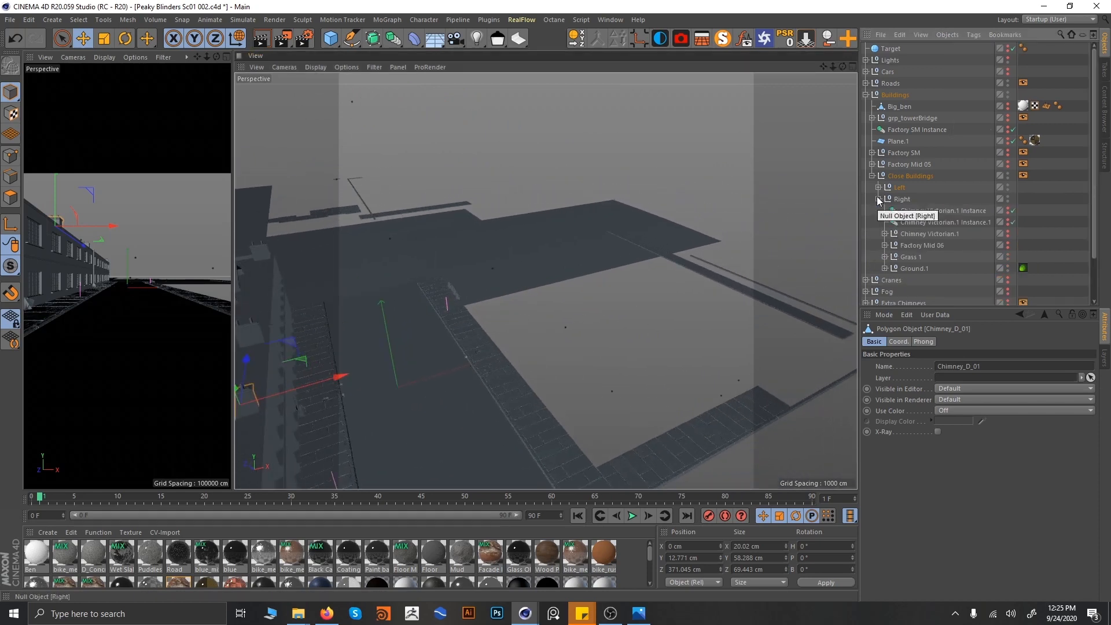
left_click_drag(1008, 267, 1007, 210, "alt")
left_click(1007, 211, "alt")
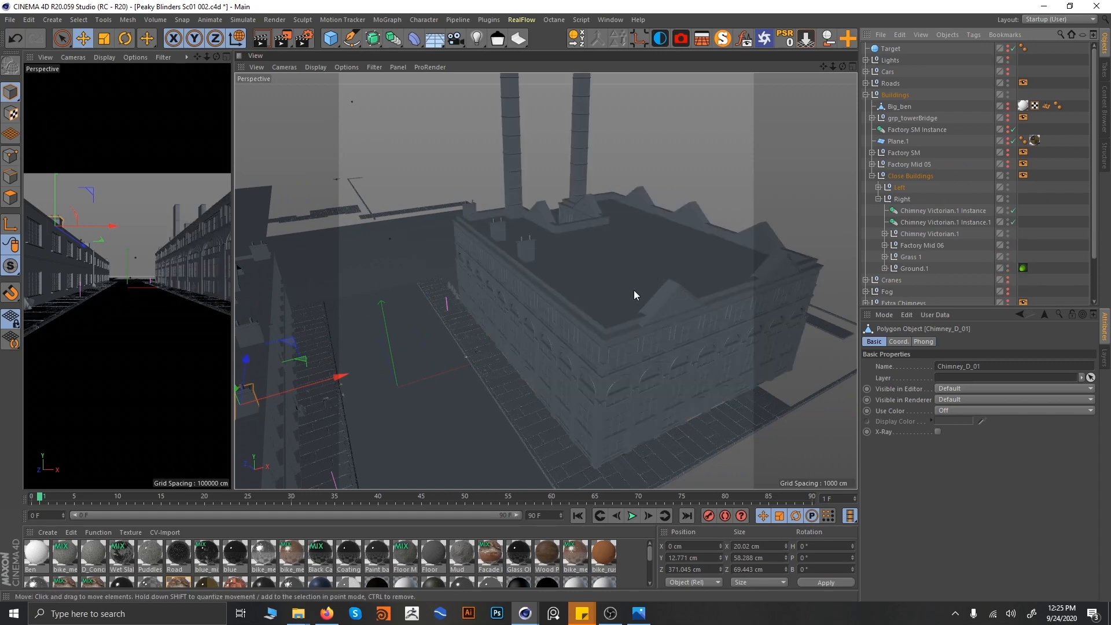
left_click_drag(622, 313, 580, 314, "alt")
left_click_drag(546, 281, 633, 303, "alt")
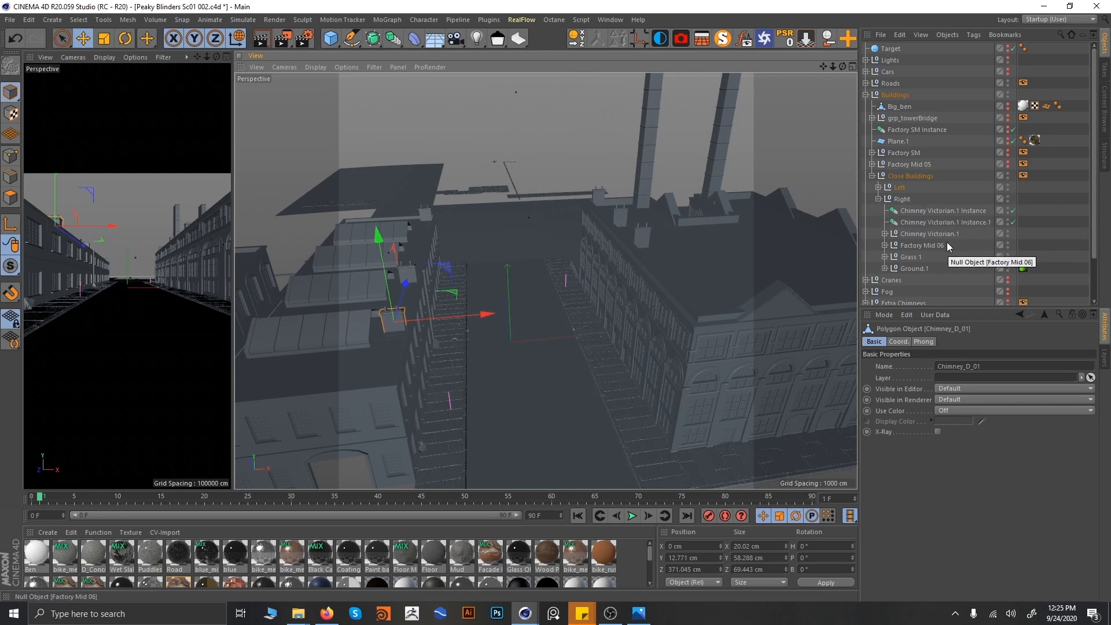
- Select Chimney Victorian.1 in the Right group, collapse the group and review both building rows flanking the road
left_click(934, 233)
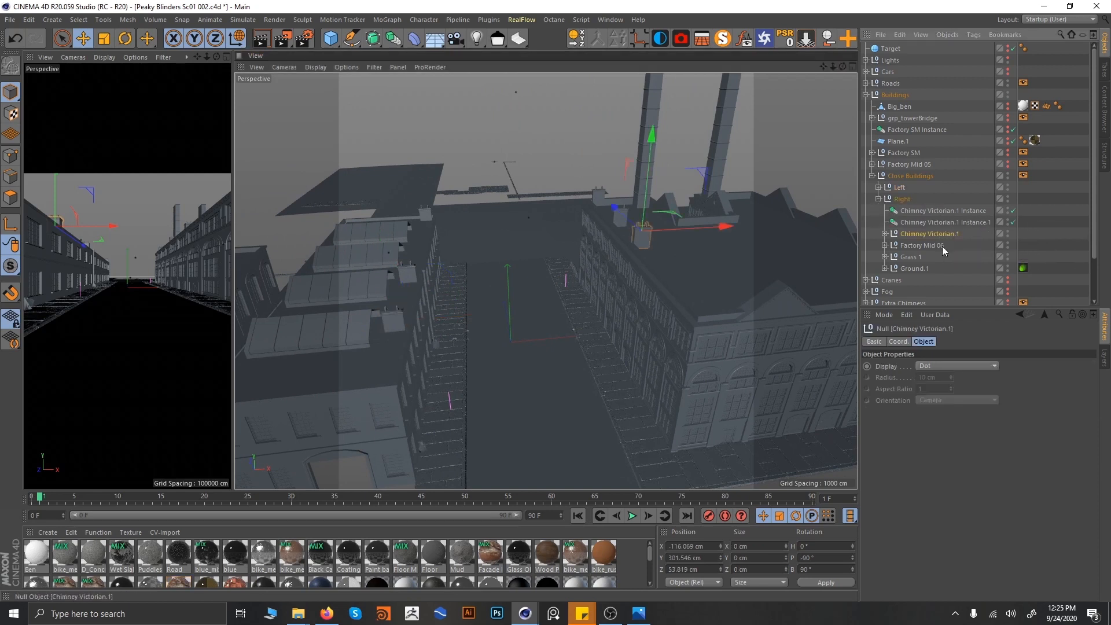
left_click(879, 199)
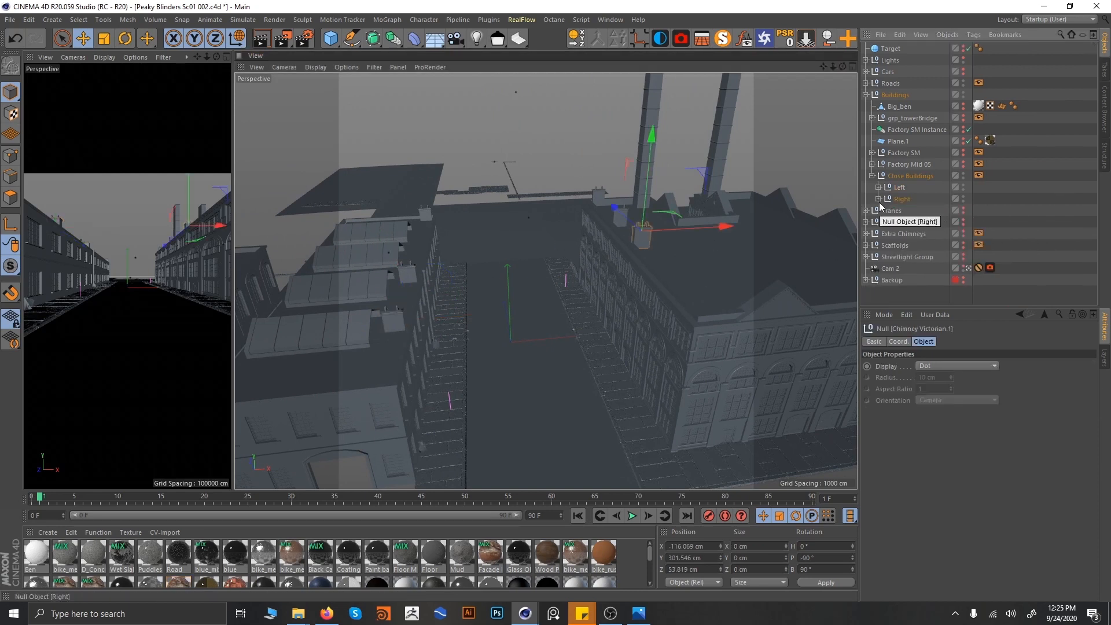
left_click(932, 212)
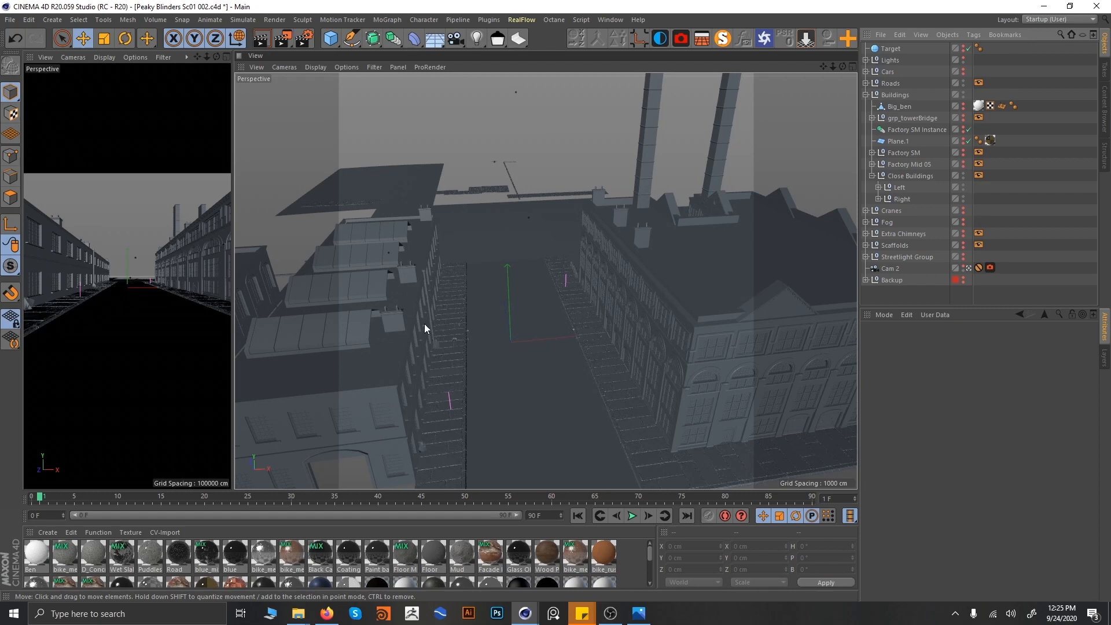
scroll(603, 232, "up", 2)
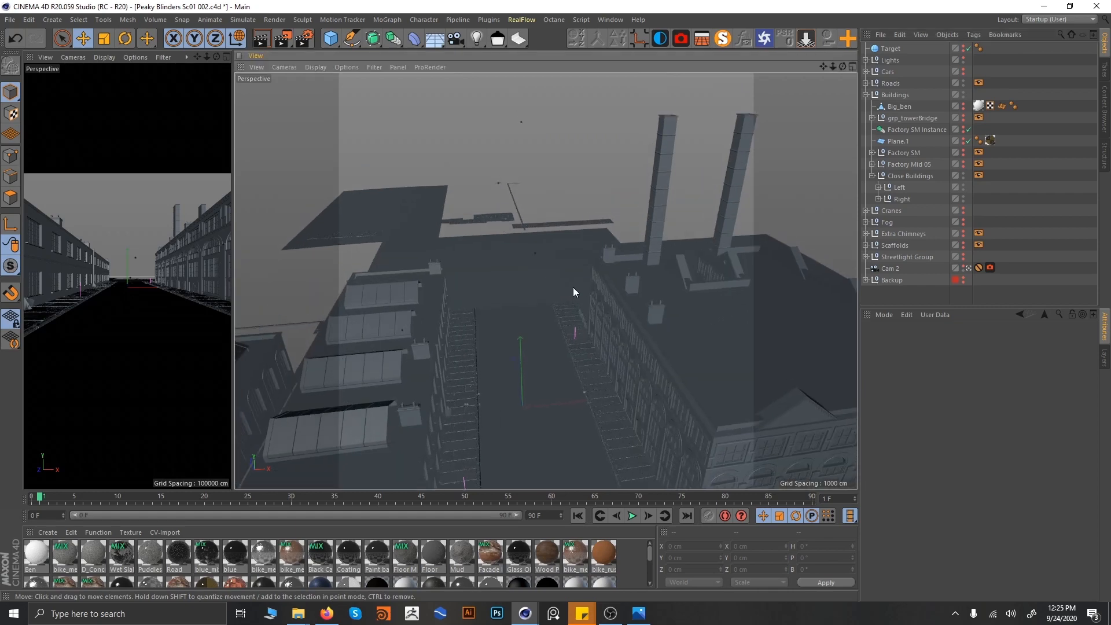
scroll(576, 293, "up", 4)
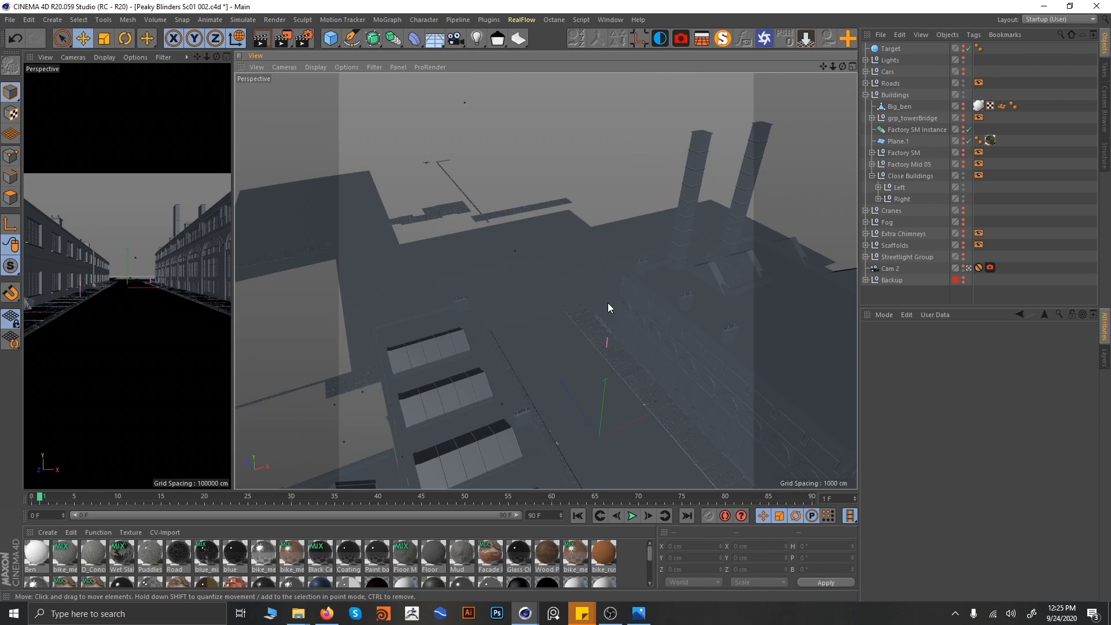
left_click_drag(586, 328, 534, 325, "alt")
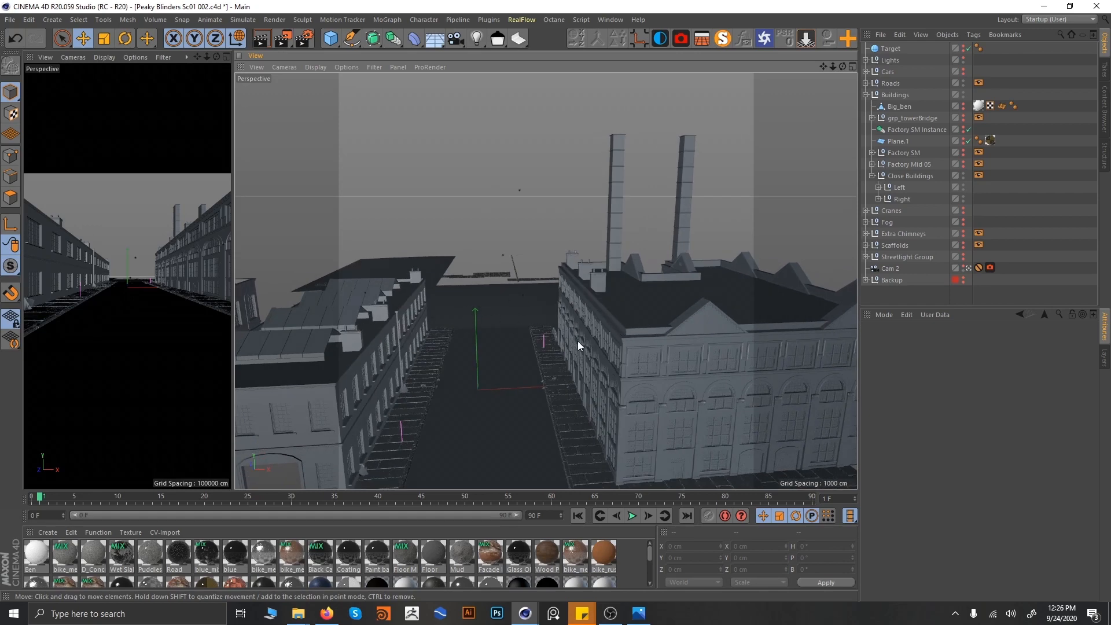
- Make the Factory Mid 05 building at the far end of the street visible and show its front facade
left_click_drag(571, 311, 613, 335, "alt")
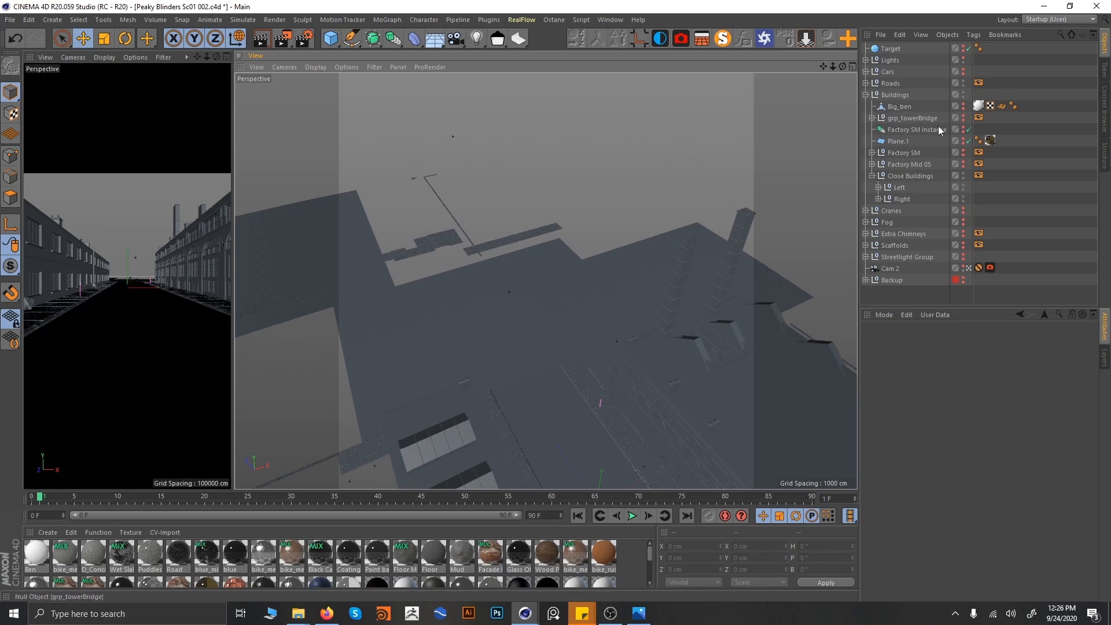
left_click(964, 165, "alt")
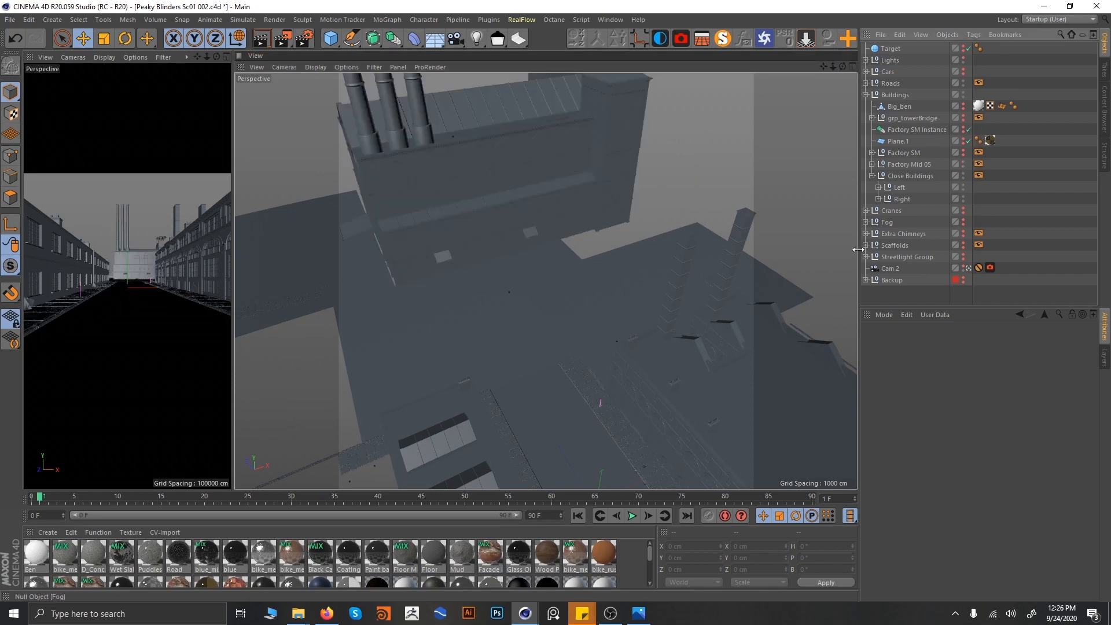
middle_click_drag(618, 261, 671, 348, "alt")
left_click_drag(570, 285, 534, 247, "alt")
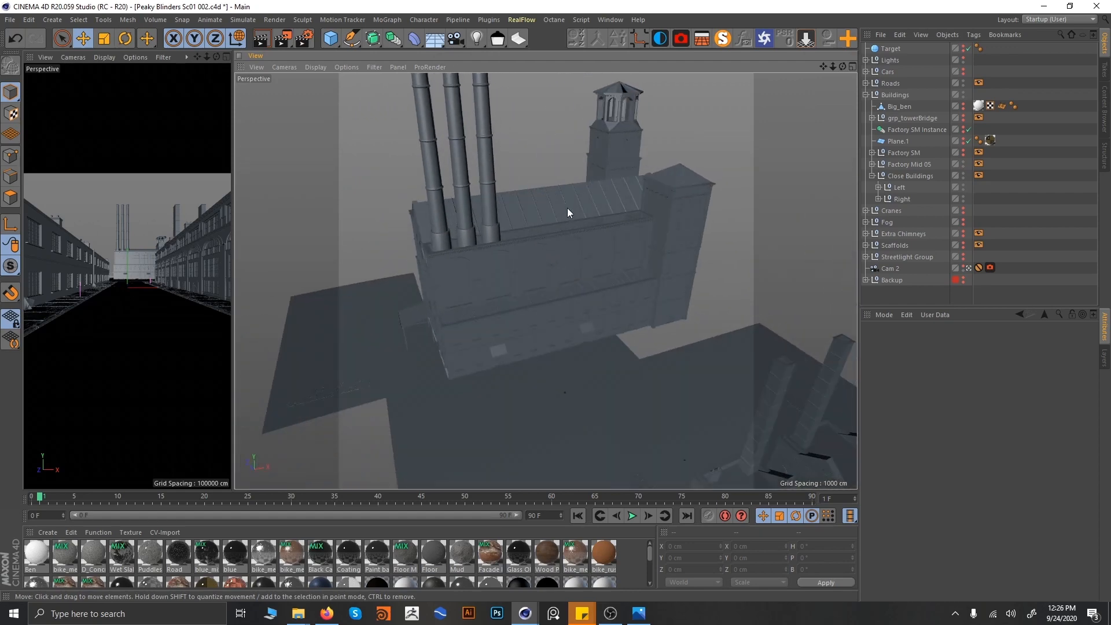
left_click_drag(567, 213, 516, 302, "alt")
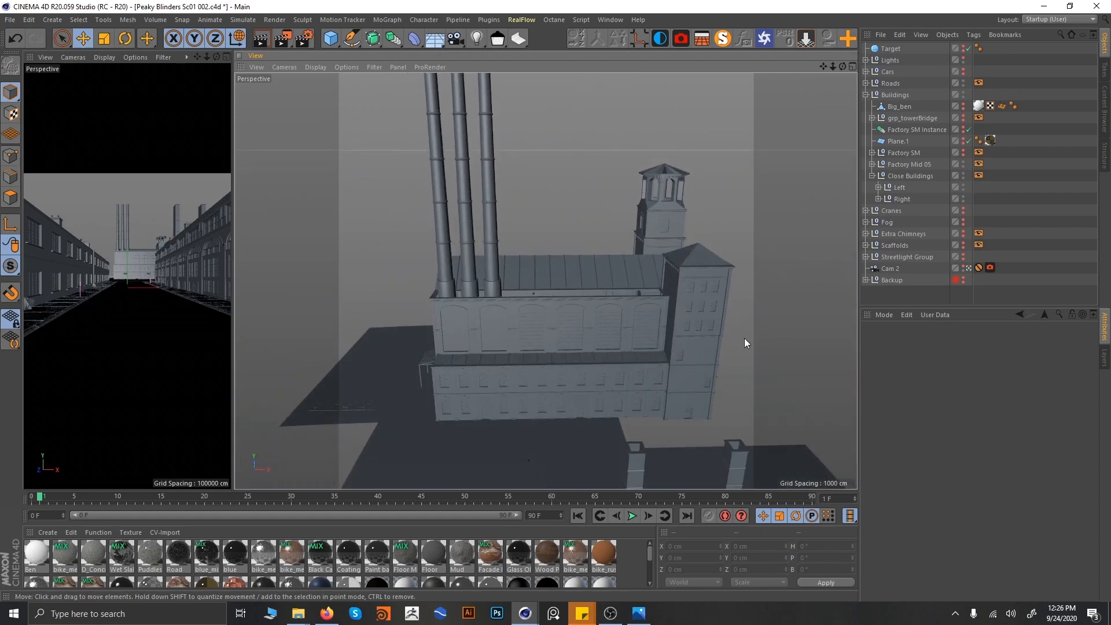
- Make Factory SM and Factory SM Instance visible behind the three-stack factory, leaving Plane.1 hidden
left_click(964, 153)
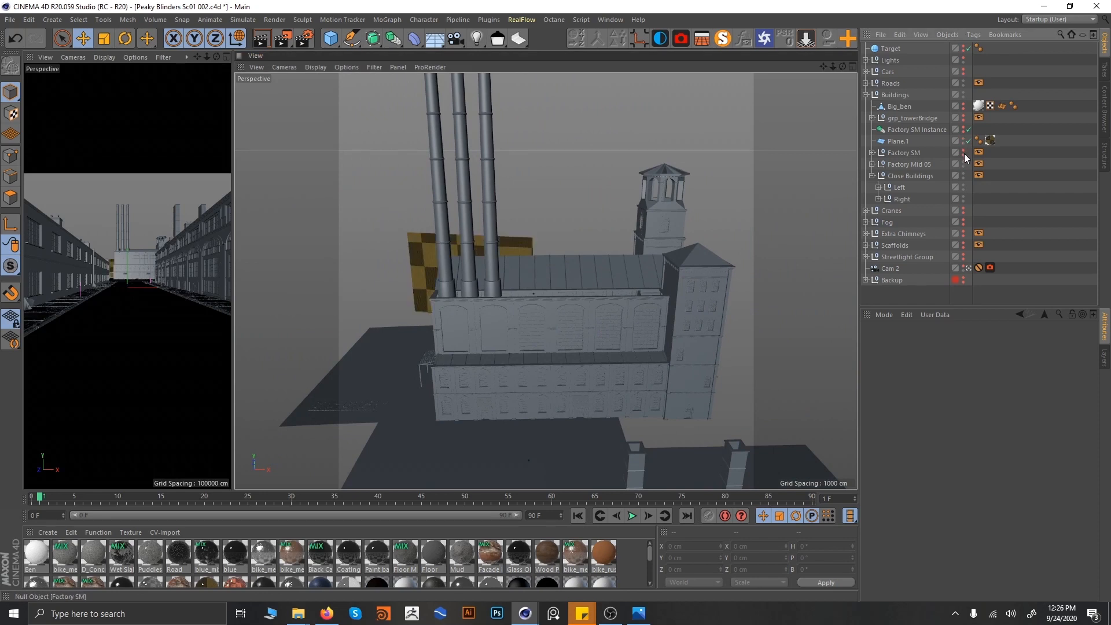
left_click(964, 164)
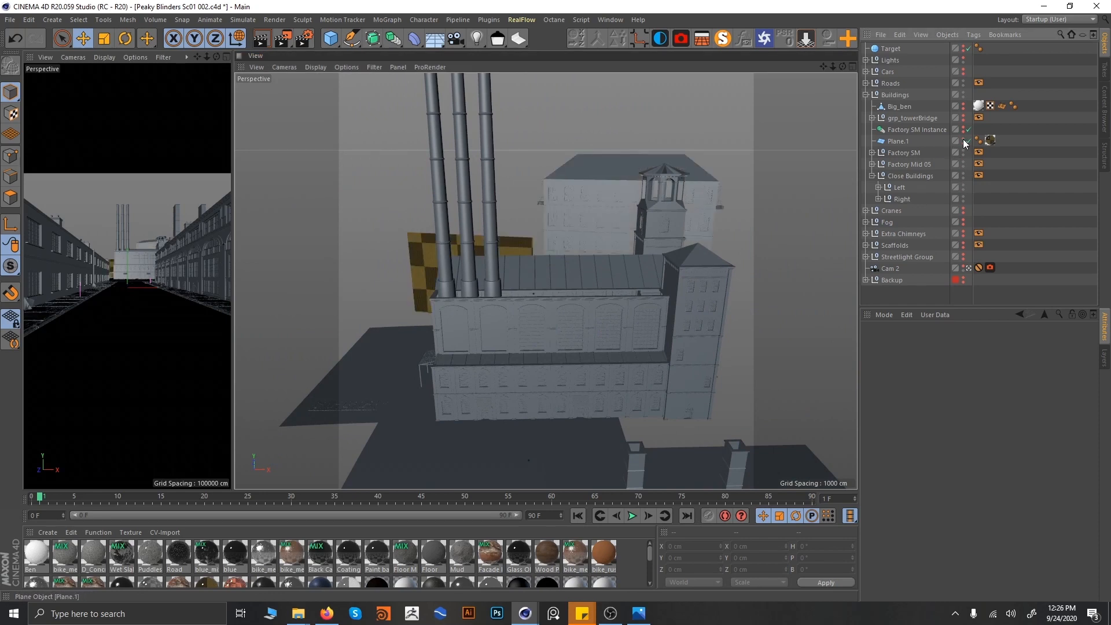
left_click(963, 141)
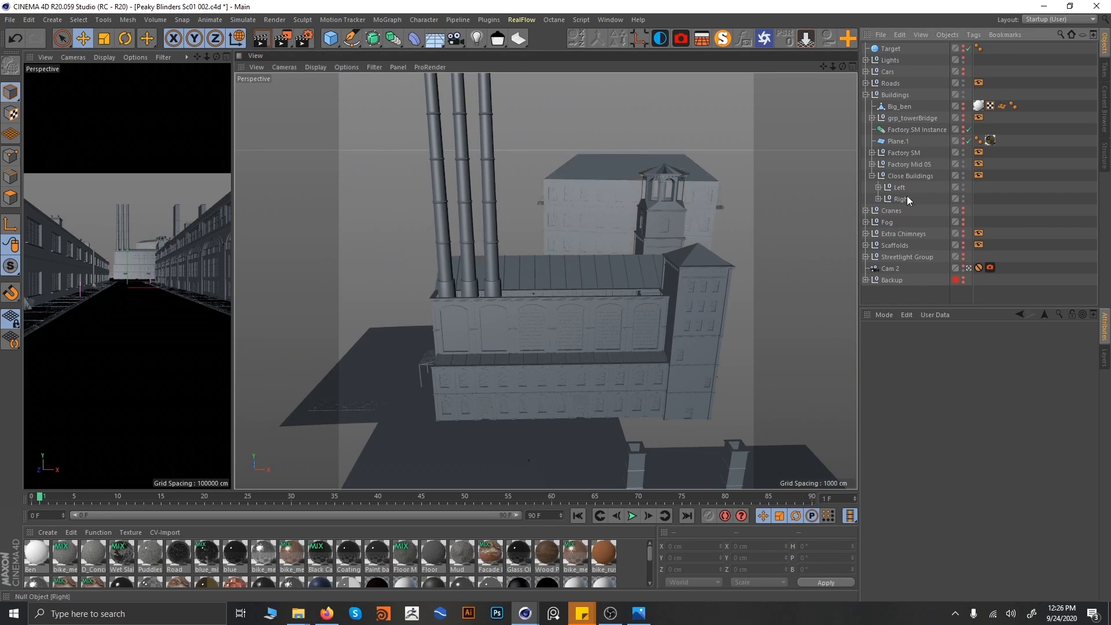
left_click(964, 128)
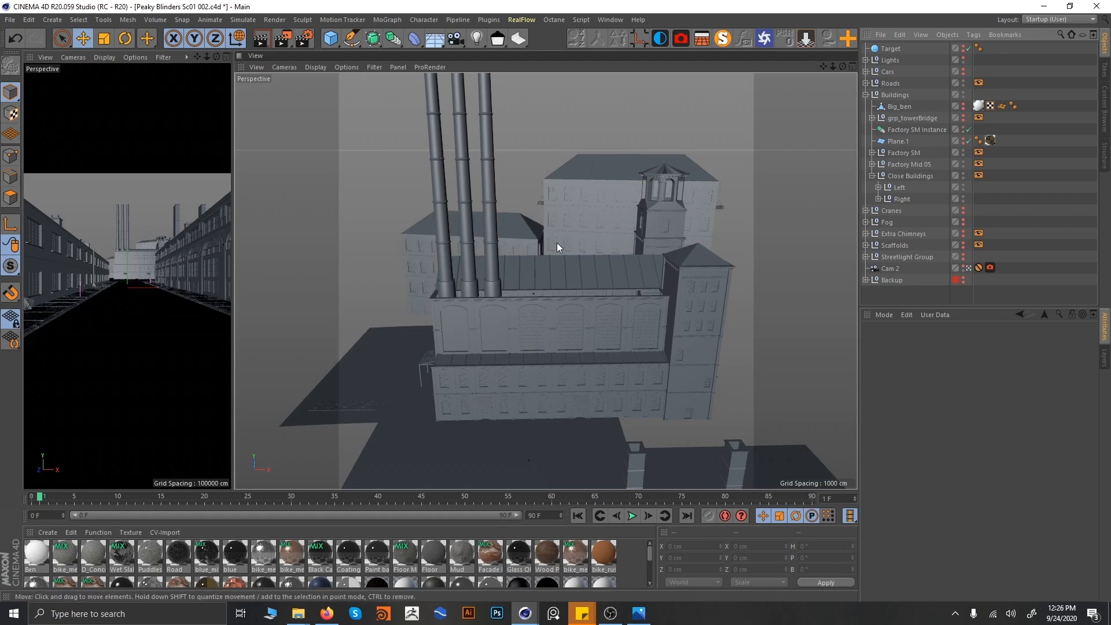
left_click_drag(556, 242, 582, 277, "alt")
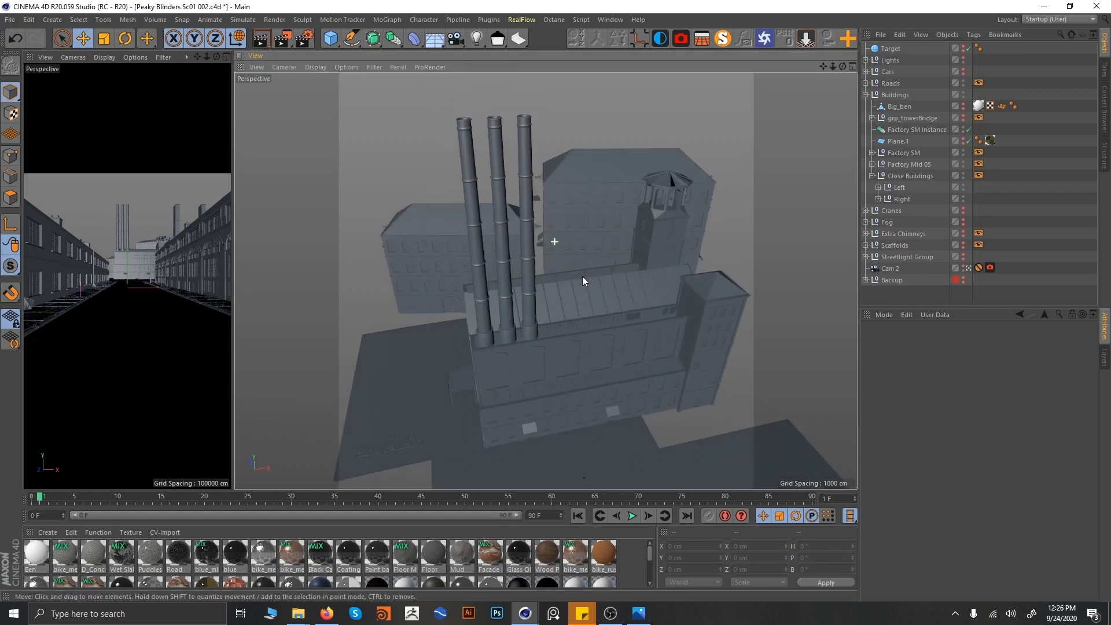
- Make grp_towerBridge visible, check it in the temporarily widened camera view and select the Cam 2 camera
left_click(963, 117)
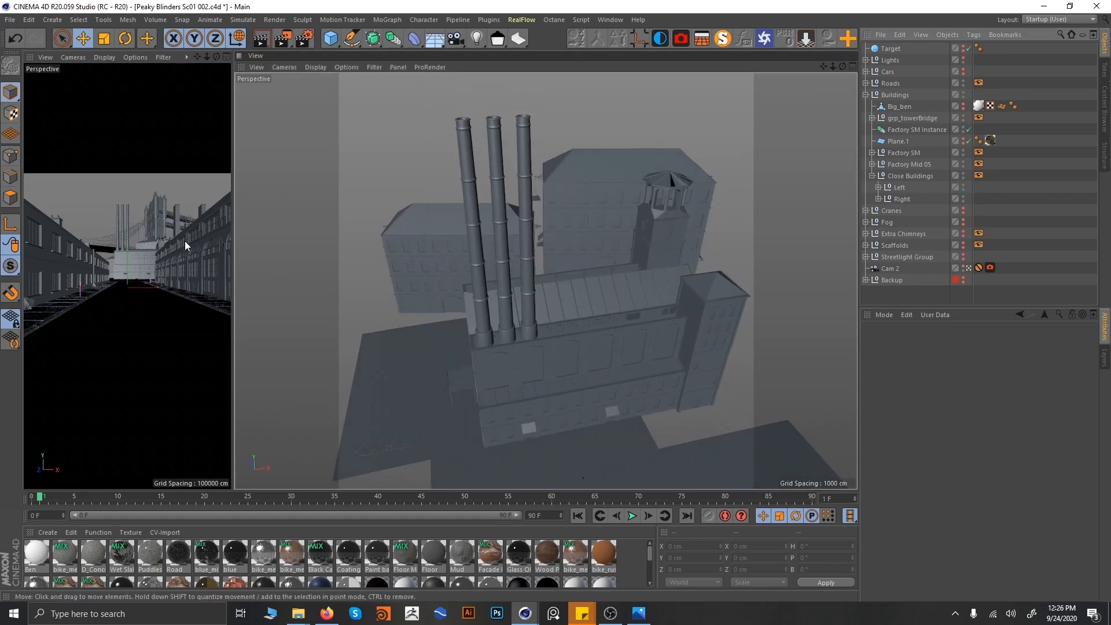
left_click_drag(236, 223, 446, 224)
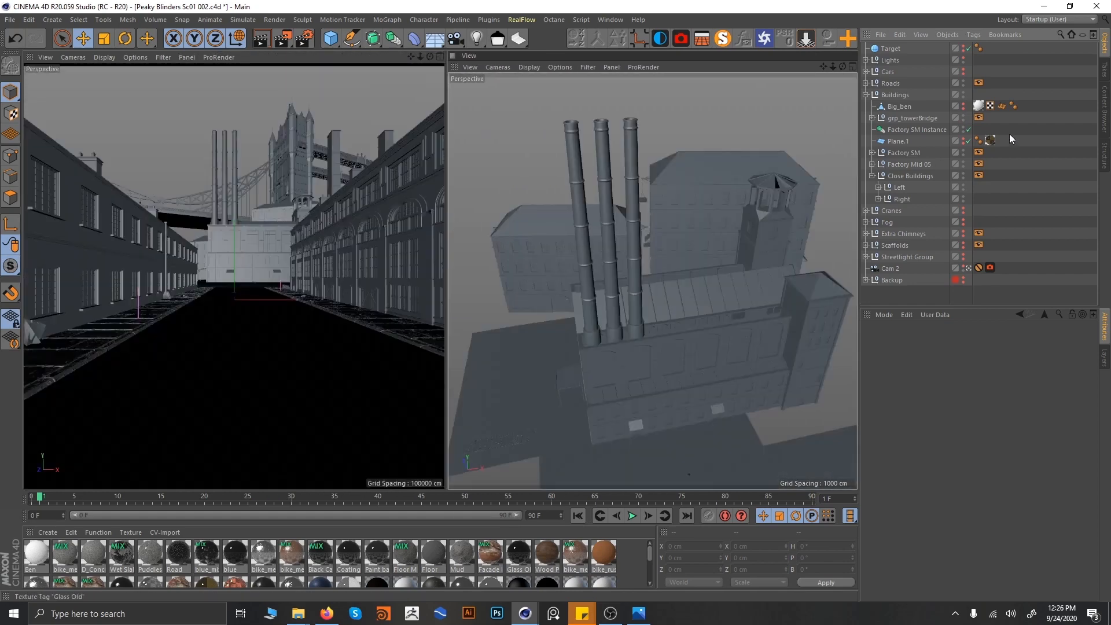
left_click(929, 268)
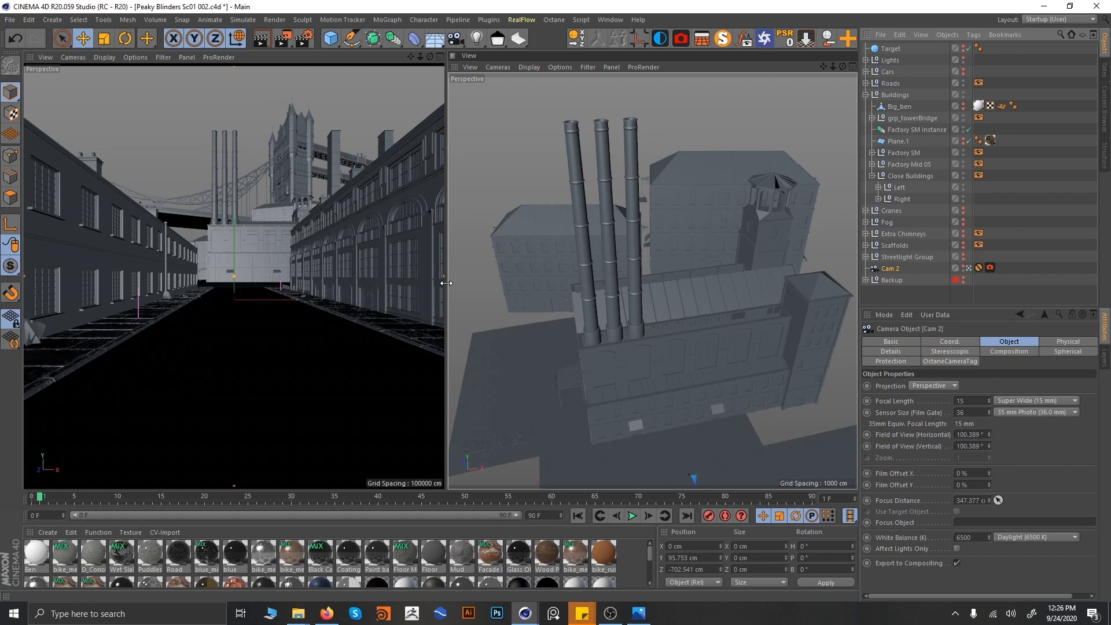
left_click_drag(446, 284, 281, 283)
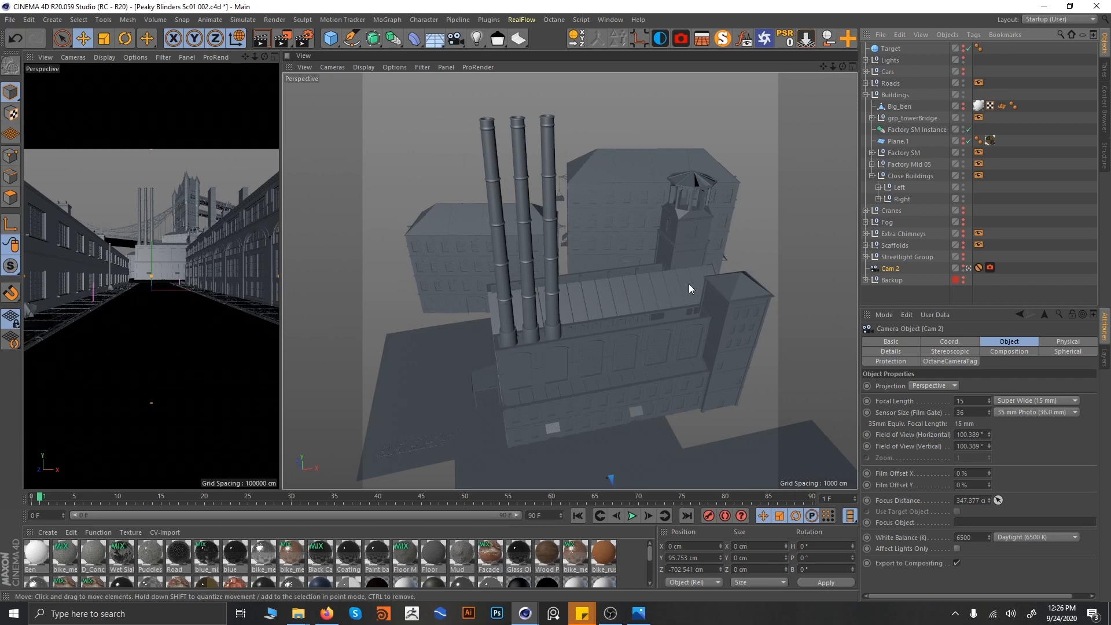
- Examine Tower Bridge's scale and distance behind the factories and street buildings from several angles
right_click_drag(692, 284, 643, 290, "alt")
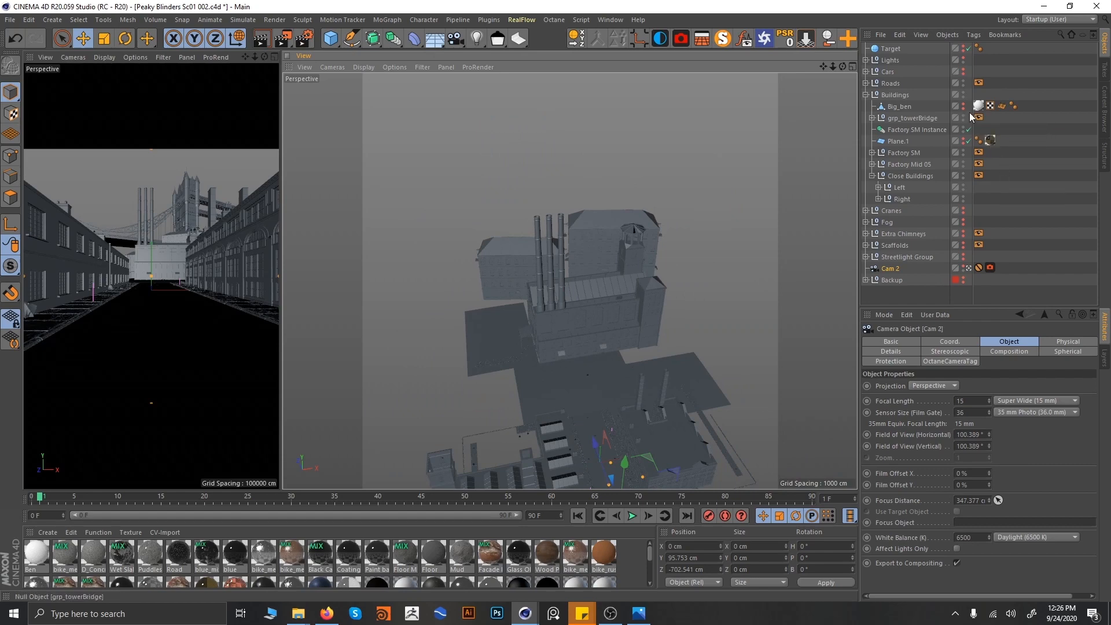
left_click_drag(683, 274, 627, 257, "alt")
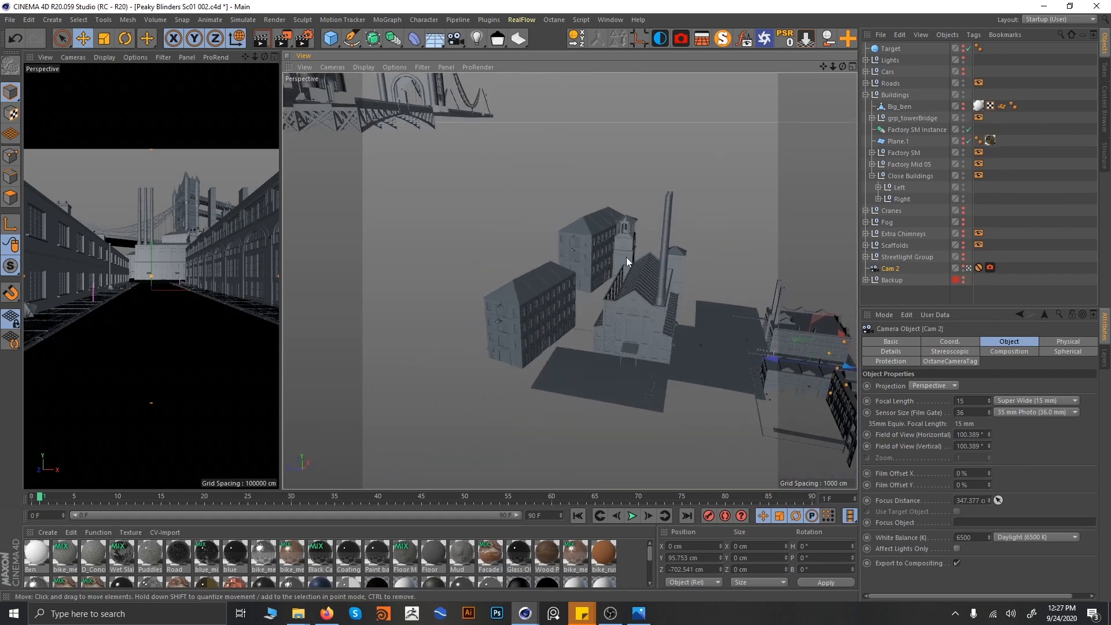
middle_click_drag(627, 257, 707, 269, "alt")
right_click_drag(707, 268, 639, 278, "alt")
left_click_drag(639, 277, 545, 261, "alt")
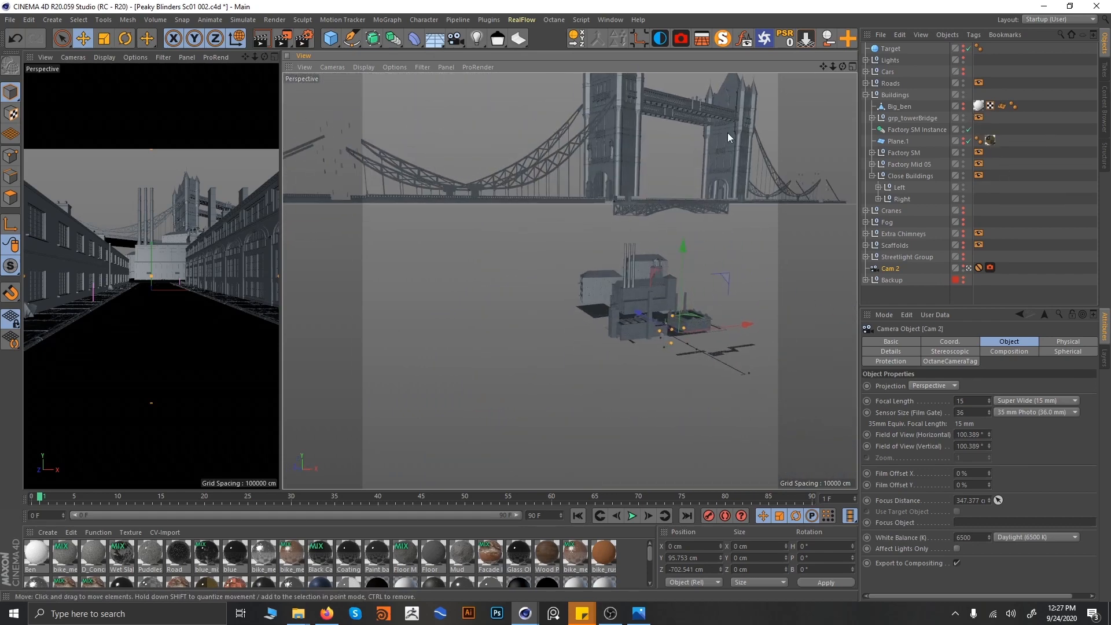
left_click_drag(649, 237, 644, 213, "alt")
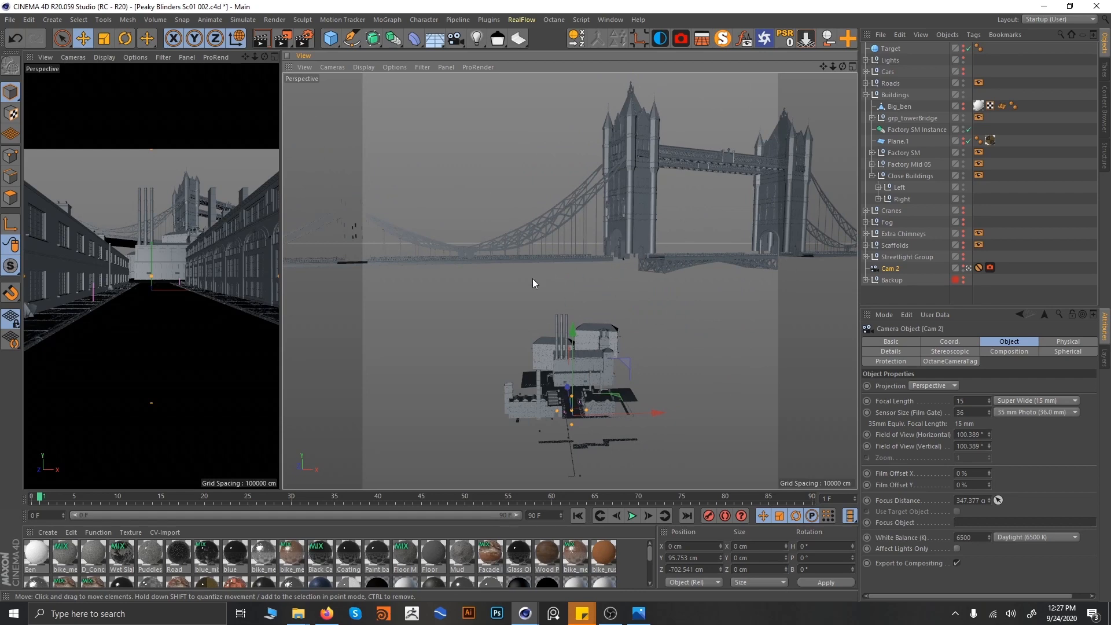
left_click_drag(557, 253, 562, 311, "alt")
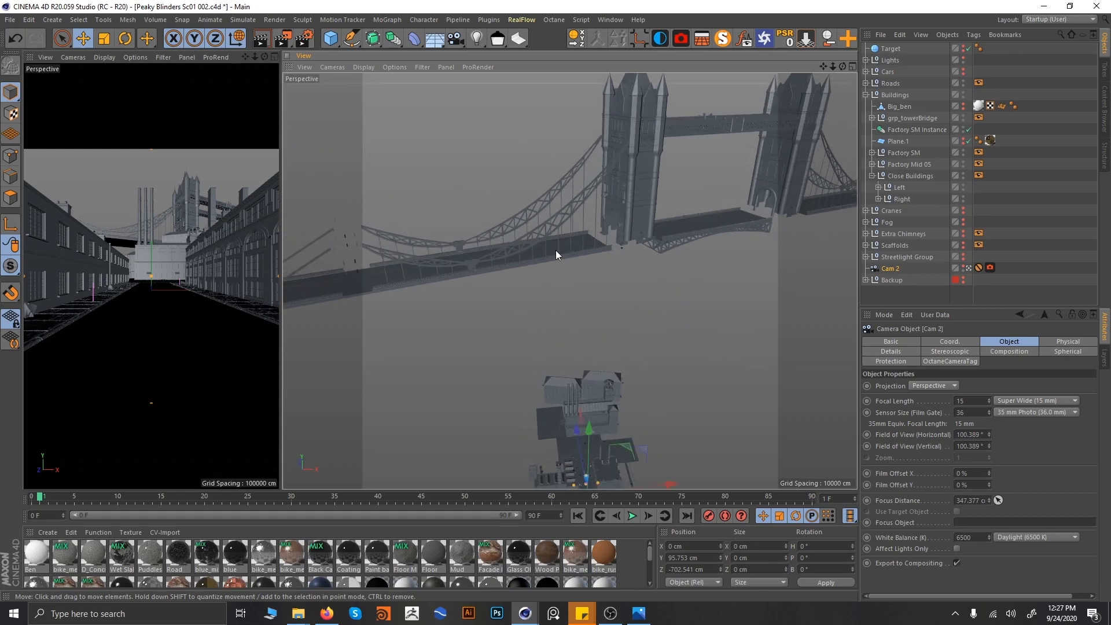
left_click_drag(556, 255, 622, 322, "alt")
left_click_drag(678, 376, 645, 337, "alt")
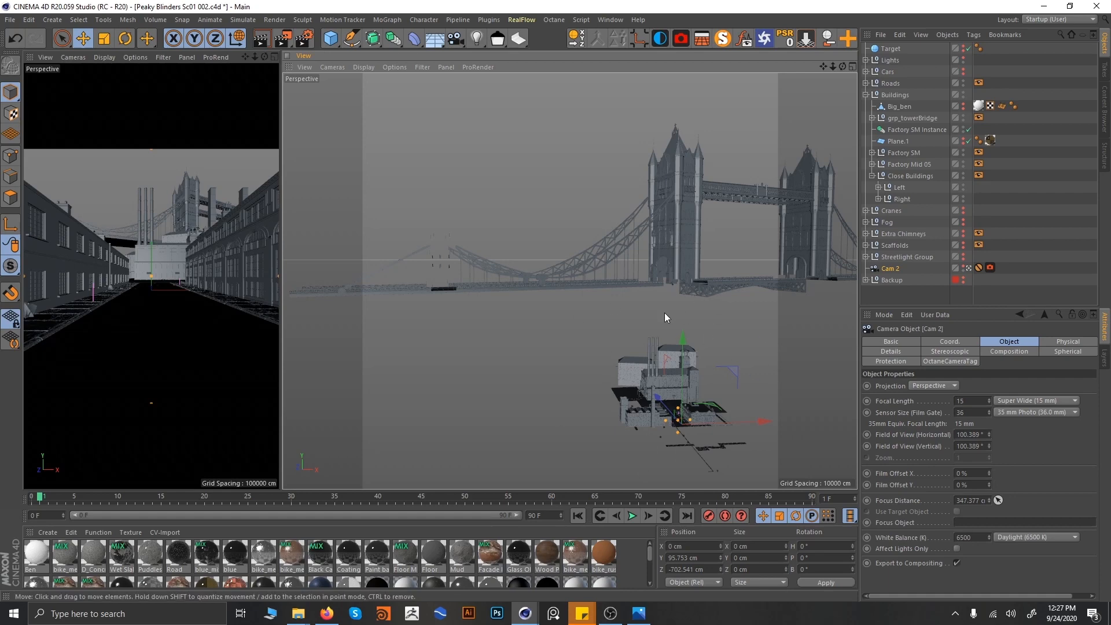
- Inspect the layout of the close buildings and background factories around the road, with Tower Bridge behind them
left_click_drag(679, 371, 718, 380, "alt")
middle_click_drag(717, 381, 492, 231, "alt")
right_click_drag(505, 301, 600, 324, "alt")
middle_click_drag(557, 335, 624, 320, "alt")
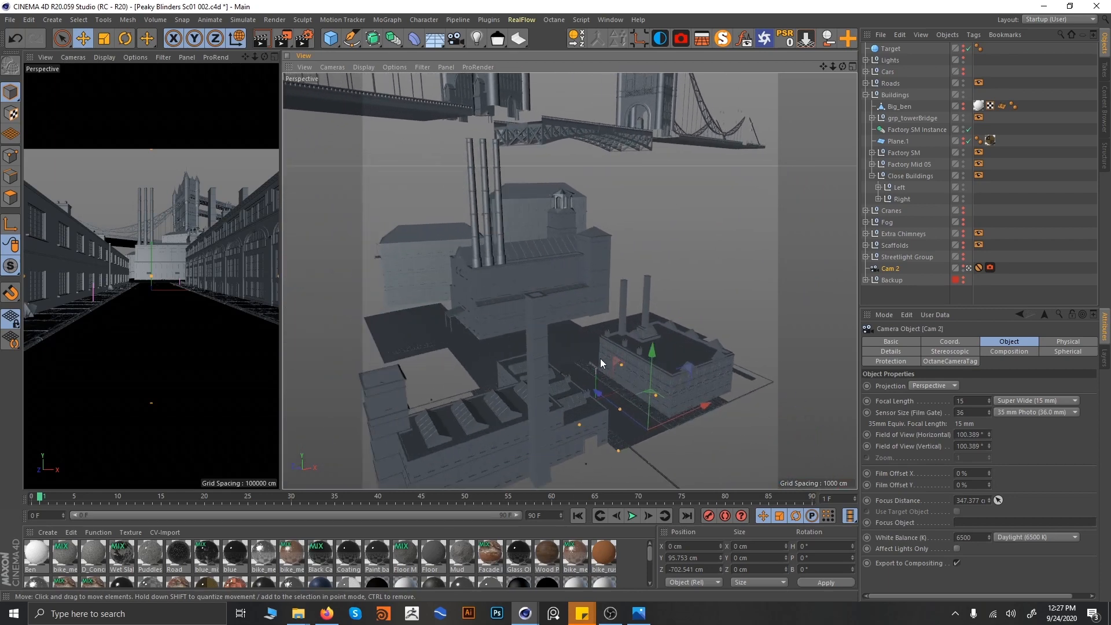
left_click_drag(598, 359, 548, 331, "alt")
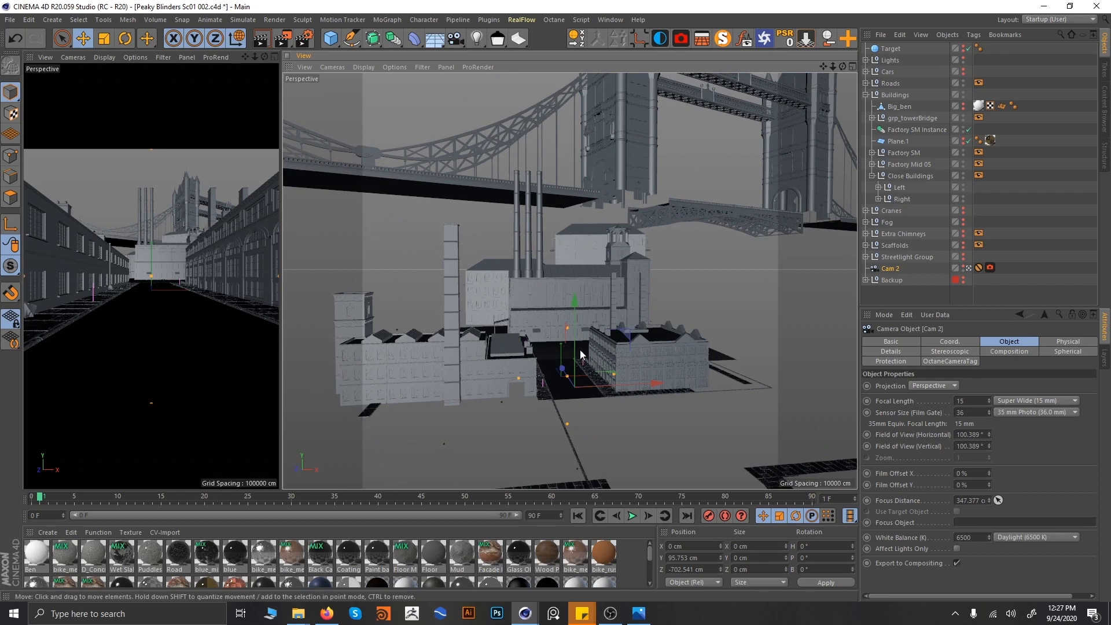
left_click_drag(543, 346, 602, 365, "alt")
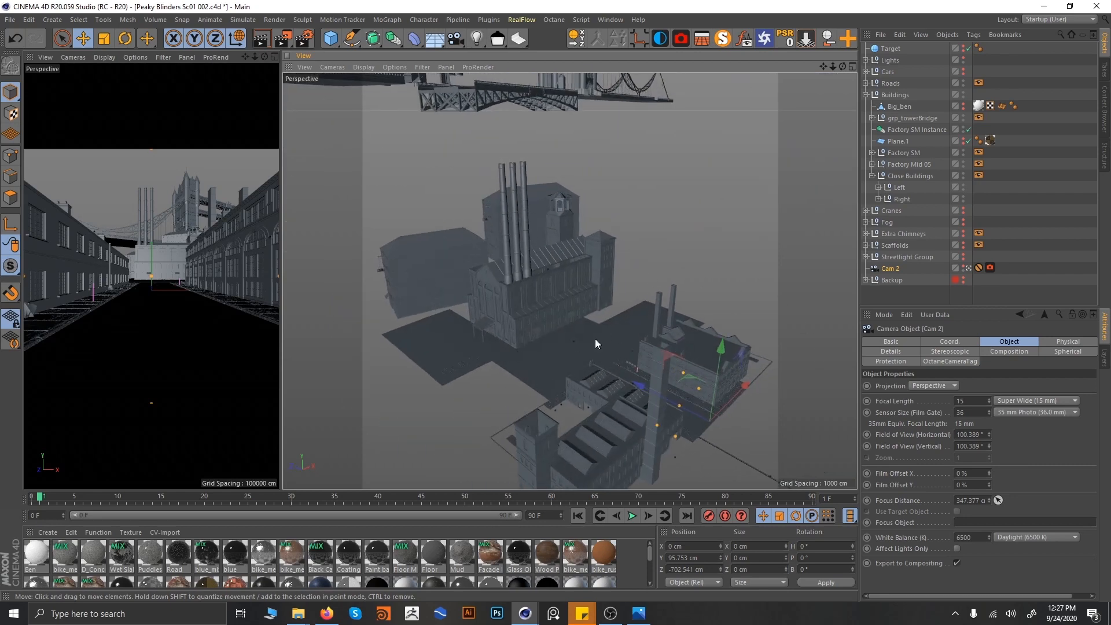
left_click_drag(560, 324, 613, 179, "alt")
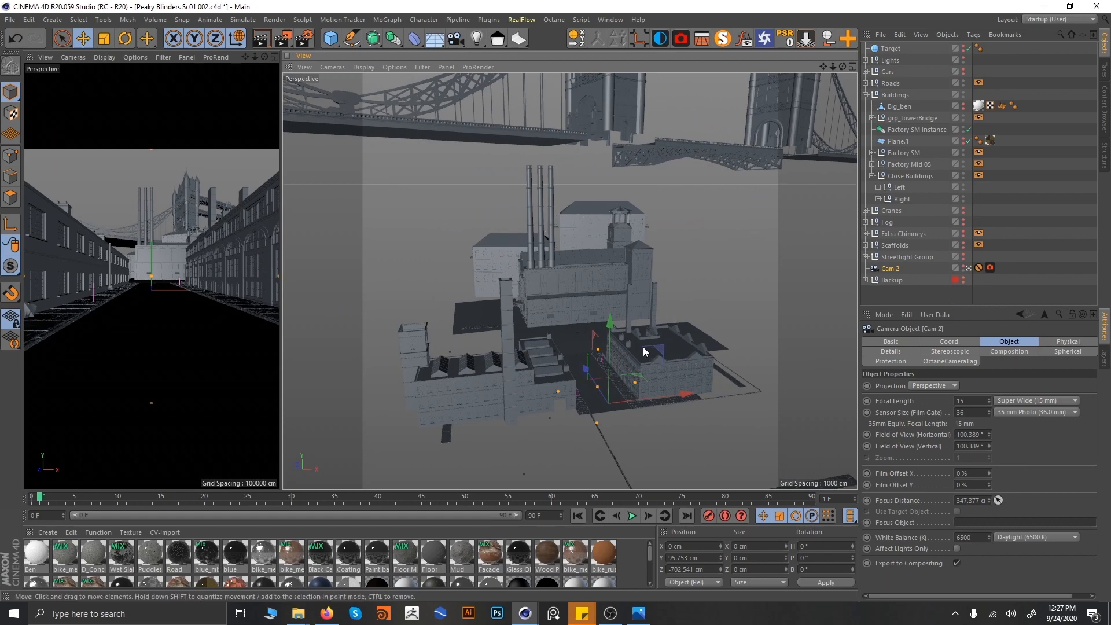
left_click_drag(643, 346, 605, 350, "alt")
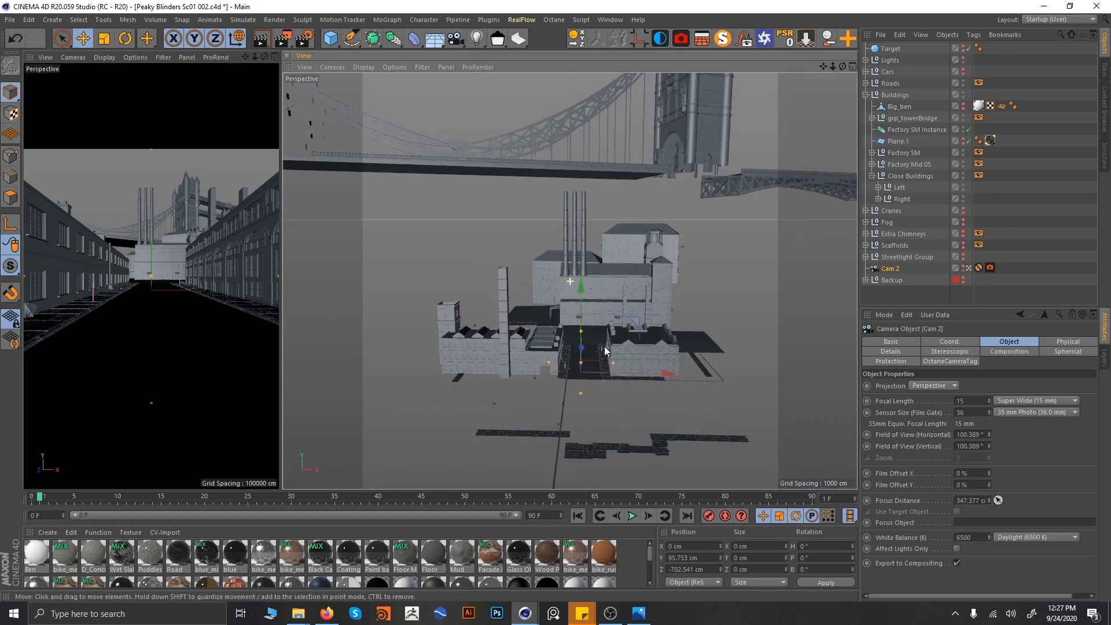
- Make the Big_ben object visible and view the clock tower in the distance behind Tower Bridge
scroll(608, 350, "up", 3)
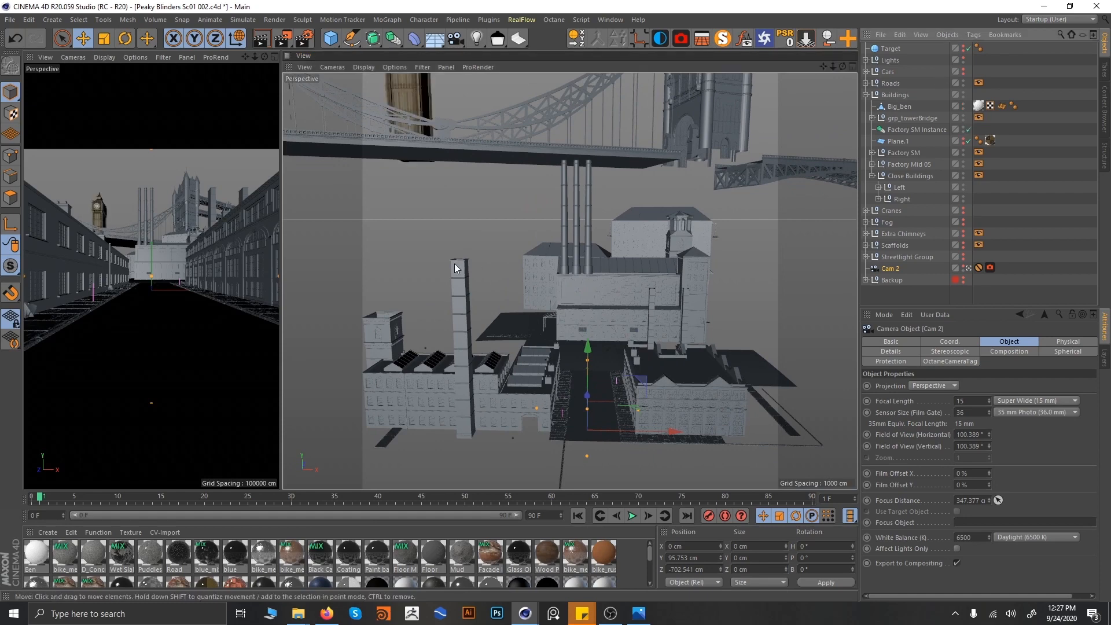
left_click_drag(478, 182, 575, 207, "alt")
right_click_drag(574, 207, 489, 235, "alt")
middle_click_drag(489, 235, 613, 313, "alt")
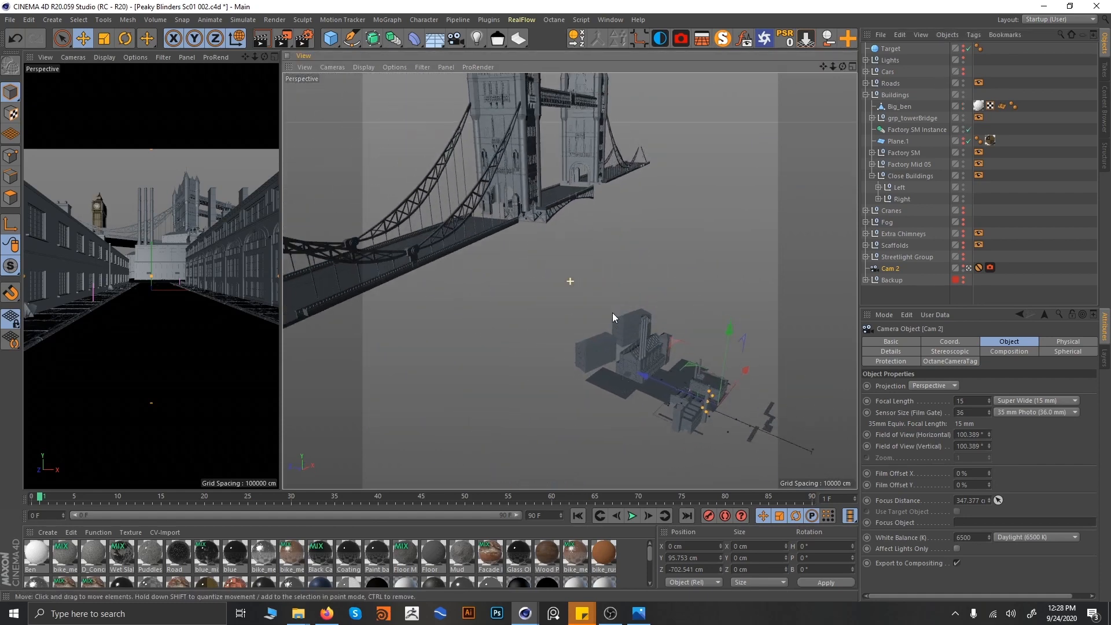
left_click_drag(612, 312, 464, 266, "alt")
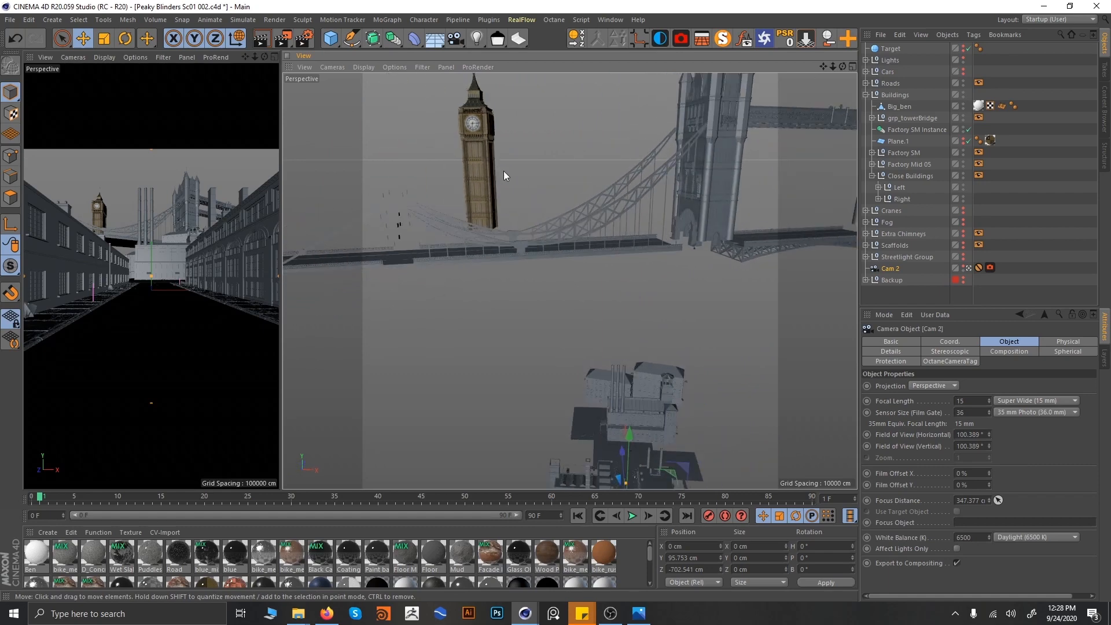
left_click_drag(515, 192, 527, 169, "alt")
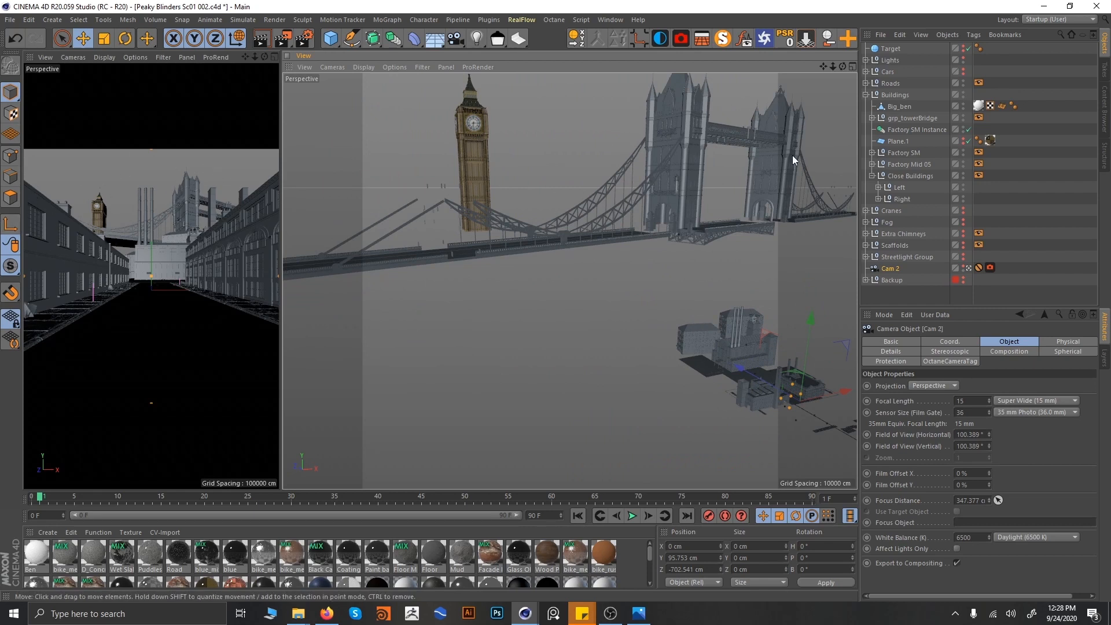
- Collapse the Buildings group, make the Cars group visible and view the vintage cars at street level
left_click(866, 95)
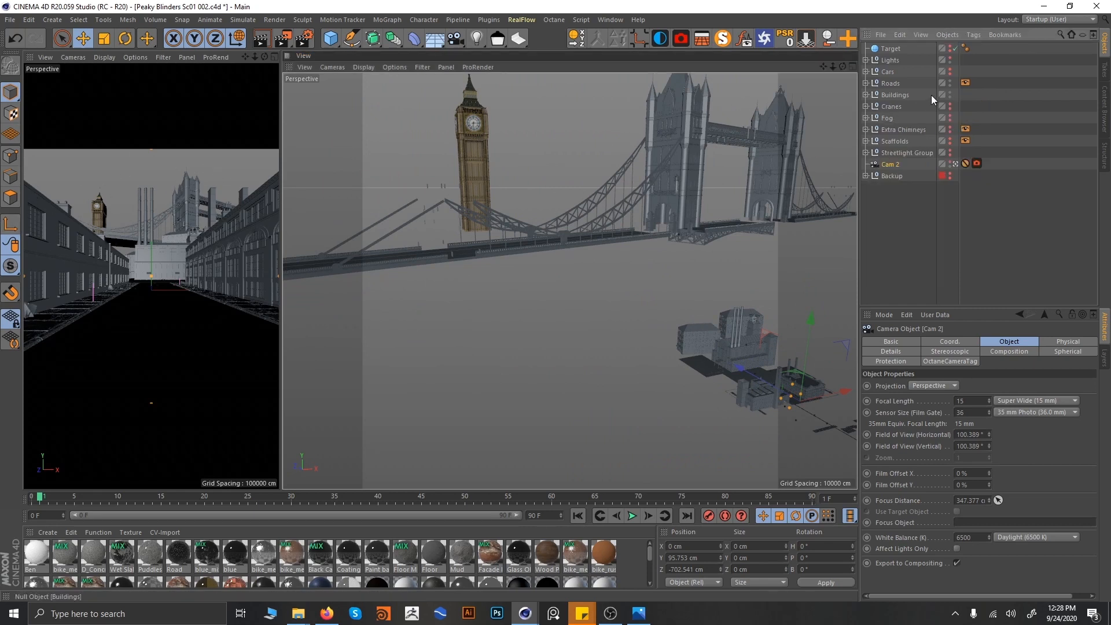
left_click(950, 69)
left_click_drag(752, 317, 516, 358, "alt")
right_click_drag(517, 358, 612, 335, "alt")
left_click_drag(613, 336, 498, 368, "alt")
middle_click_drag(498, 368, 618, 344, "alt")
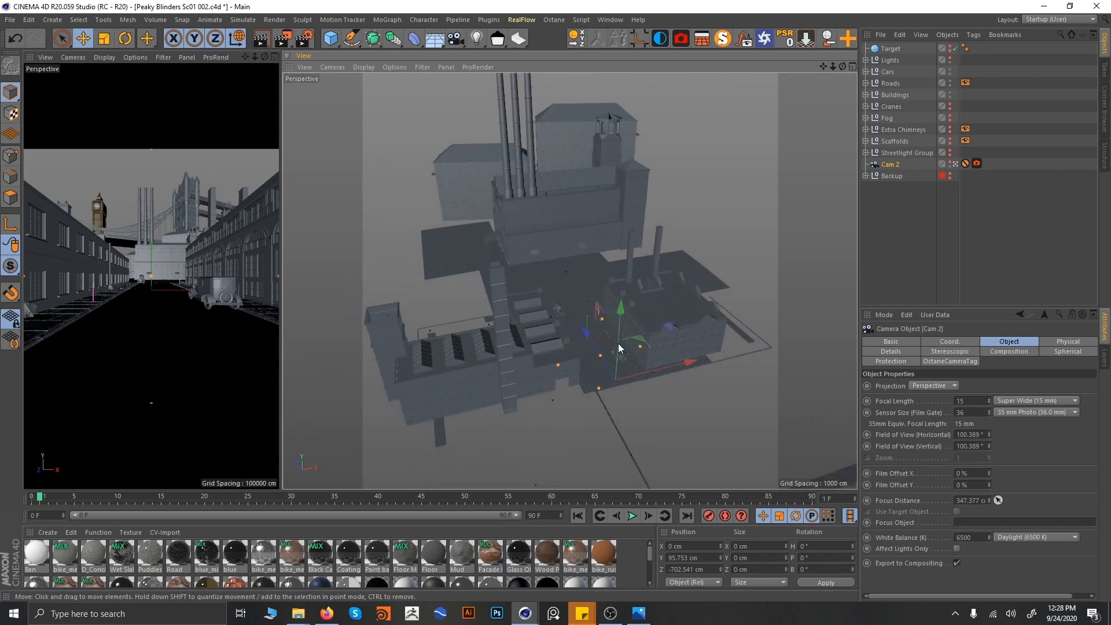
right_click_drag(618, 344, 712, 350, "alt")
middle_click_drag(712, 349, 571, 228, "alt")
left_click_drag(543, 345, 505, 304, "alt")
right_click_drag(506, 303, 557, 363, "alt")
middle_click_drag(557, 363, 580, 258, "alt")
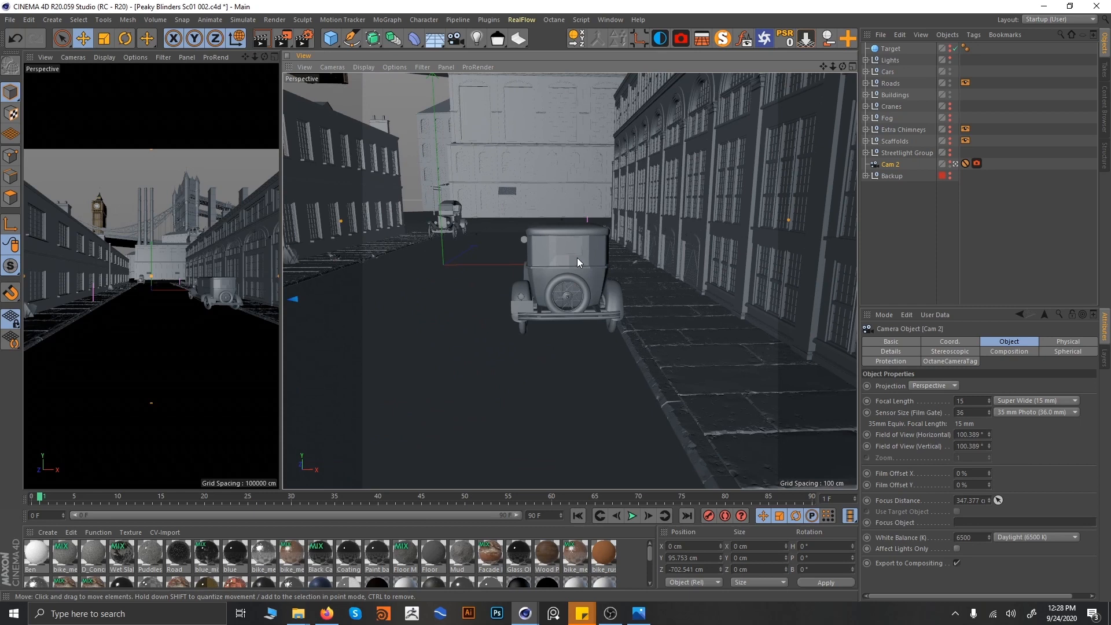
- Inspect the placement of the two vintage cars on opposite sides of the street from high and low angles
left_click_drag(500, 240, 573, 278, "alt")
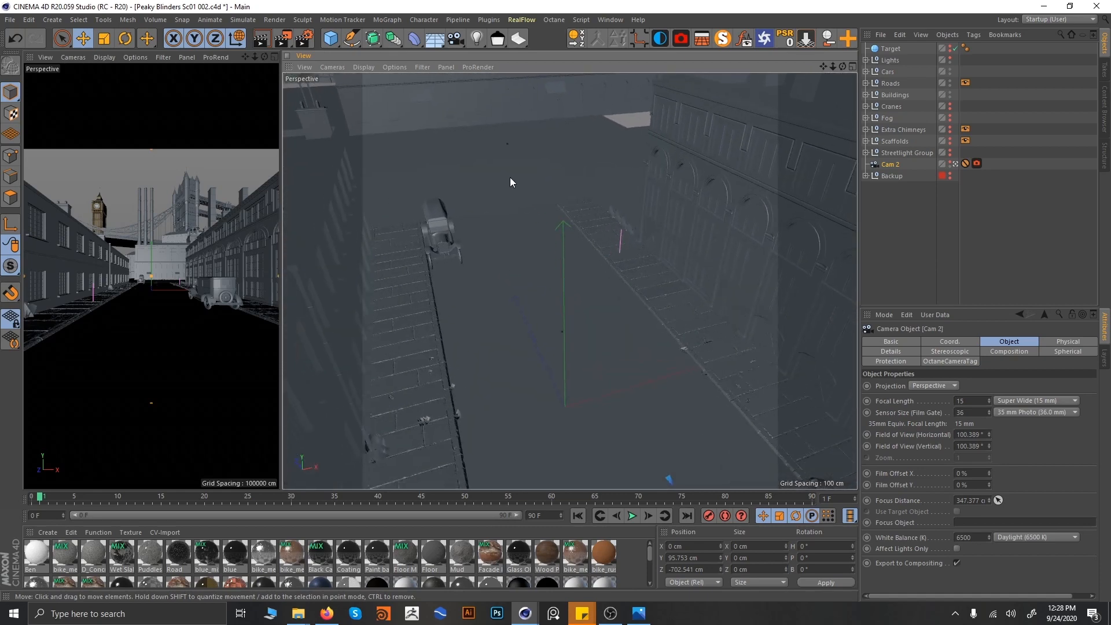
left_click_drag(510, 178, 570, 281, "alt")
left_click_drag(413, 336, 401, 300, "alt")
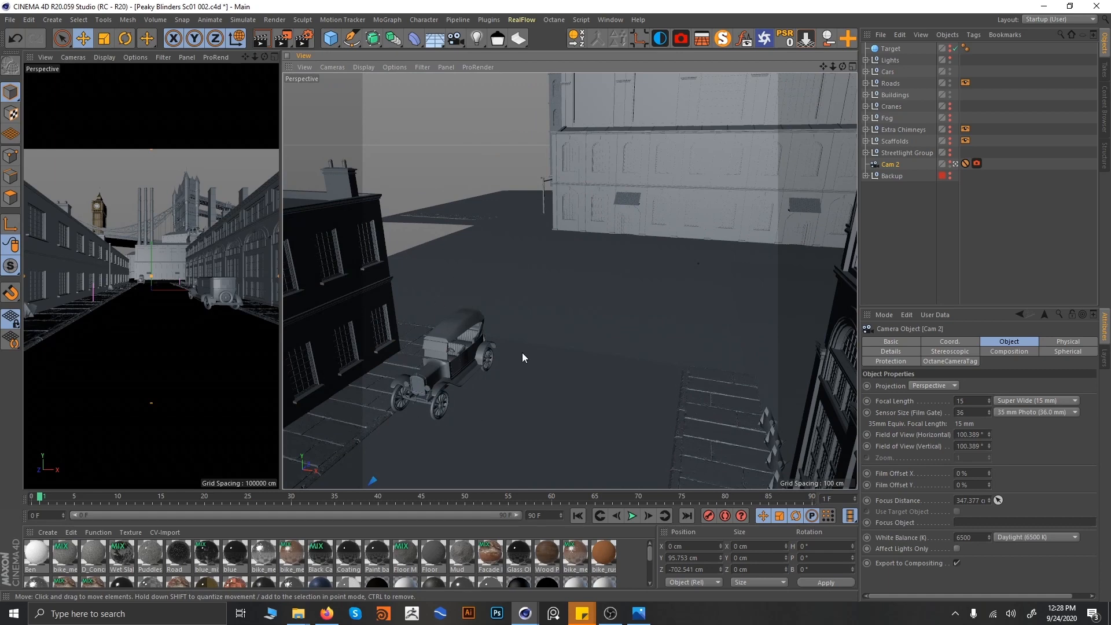
left_click_drag(452, 393, 467, 229, "alt")
left_click_drag(542, 318, 611, 296, "alt")
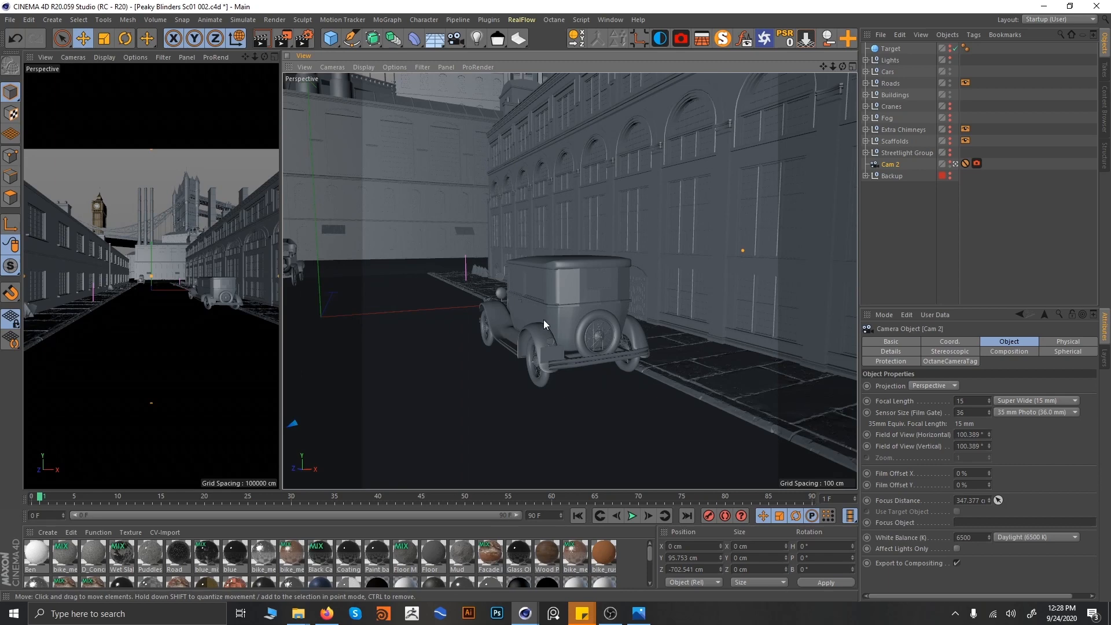
left_click_drag(544, 322, 509, 328, "alt")
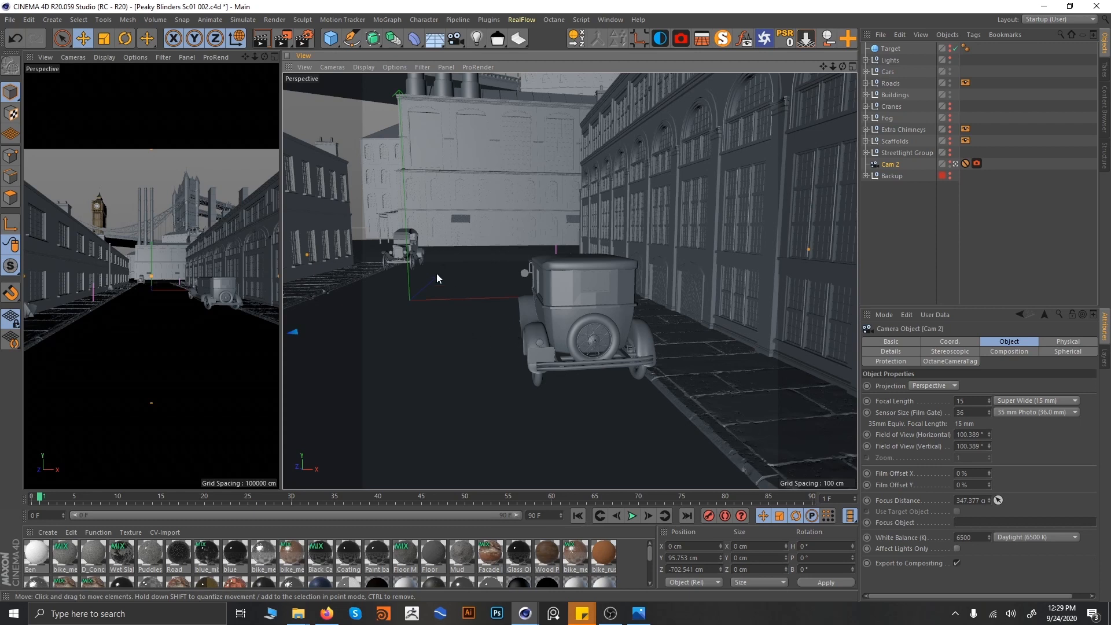
- Make the Cranes group visible, expand it to review the cranes behind the factories and collapse it again
left_click(950, 105)
left_click_drag(592, 165, 572, 241, "alt")
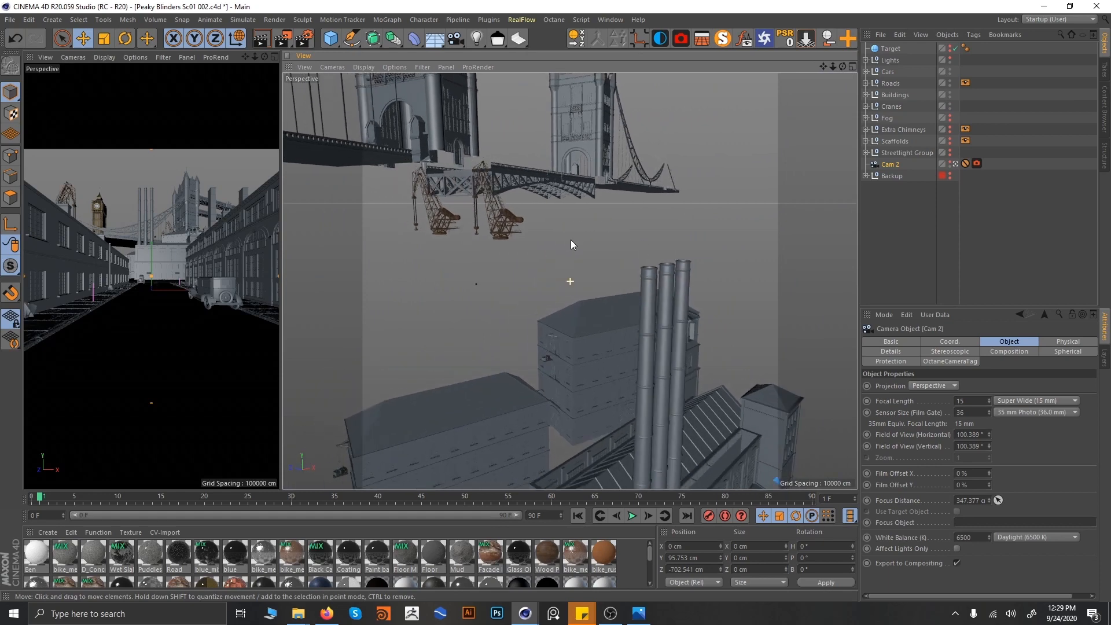
left_click(866, 107)
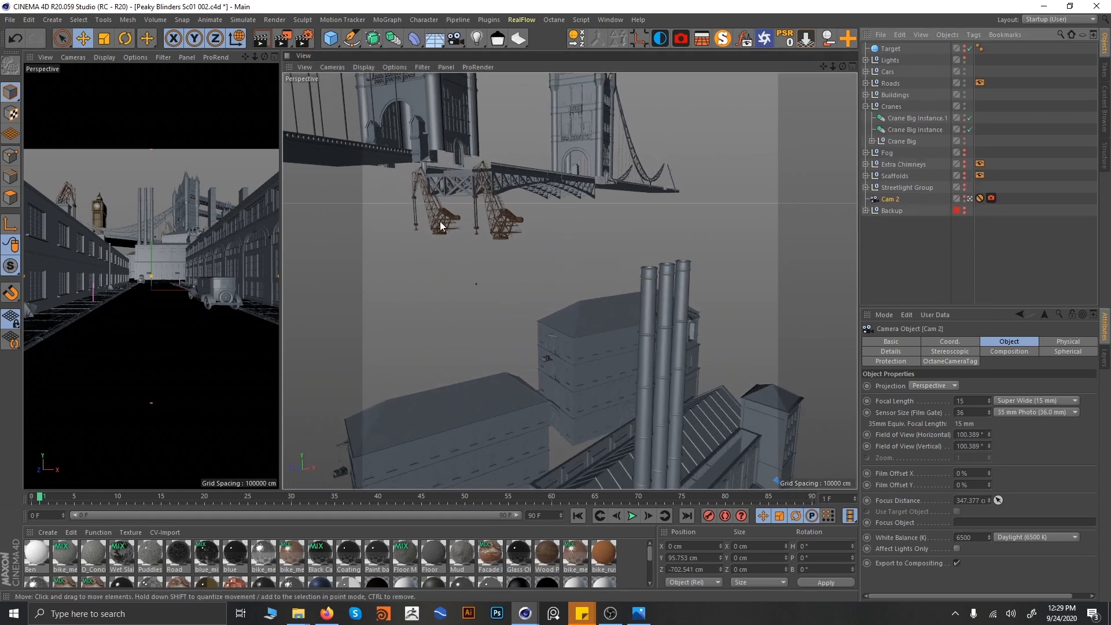
left_click_drag(440, 226, 606, 254, "alt")
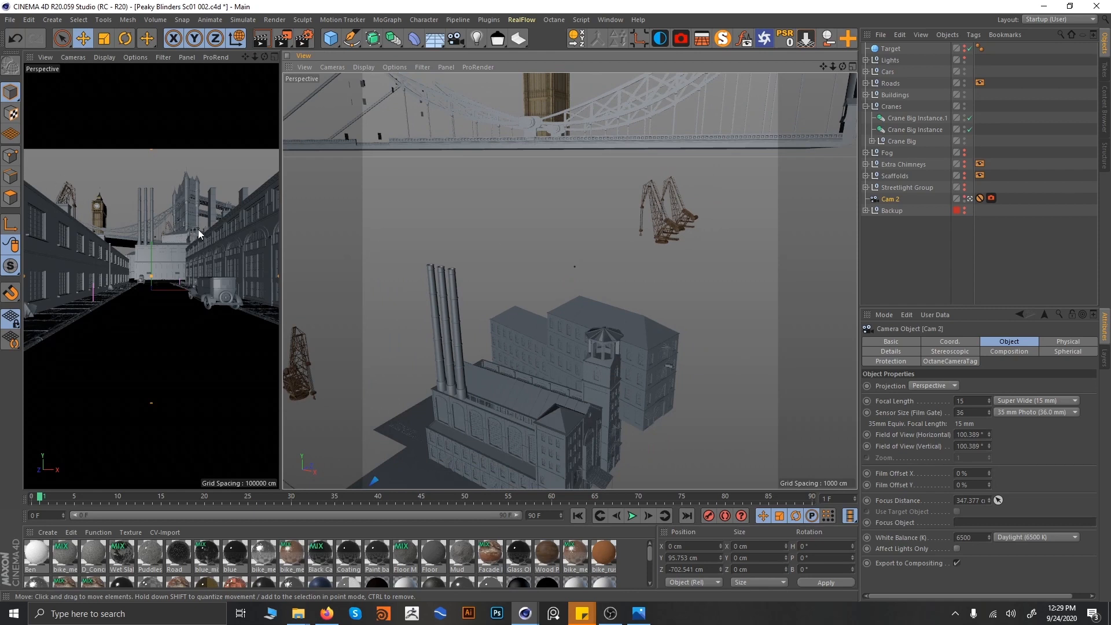
left_click(866, 107)
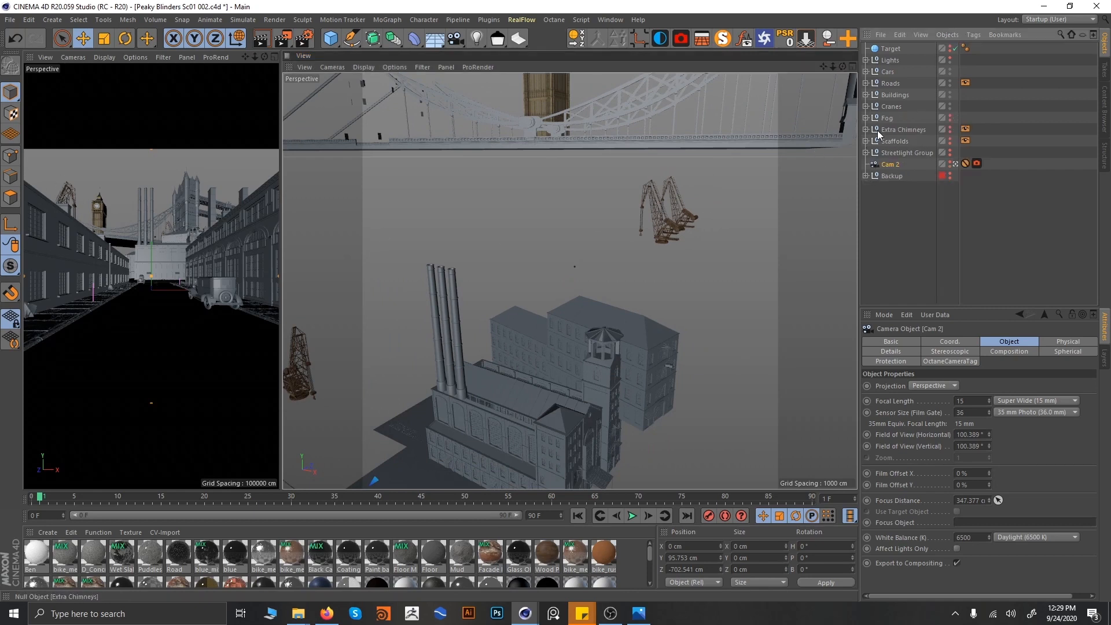
- Make the Extra Chimneys group visible and inspect the freestanding chimneys between the factories and Tower Bridge
left_click(950, 130)
left_click_drag(487, 284, 544, 274, "alt")
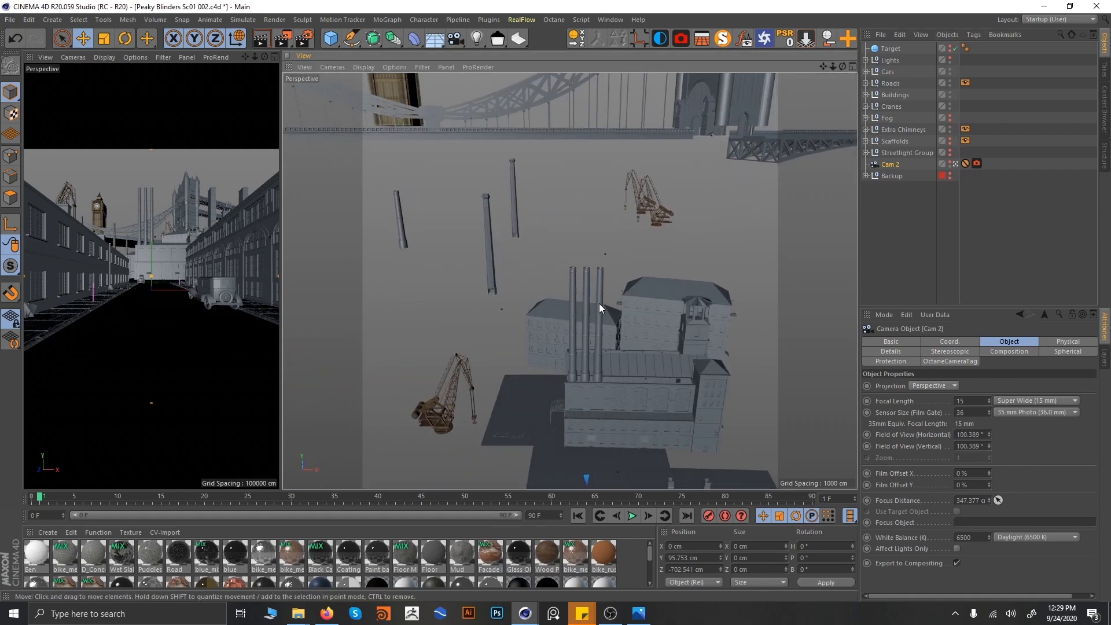
right_click_drag(478, 199, 508, 196, "alt")
middle_click_drag(508, 196, 613, 333, "alt")
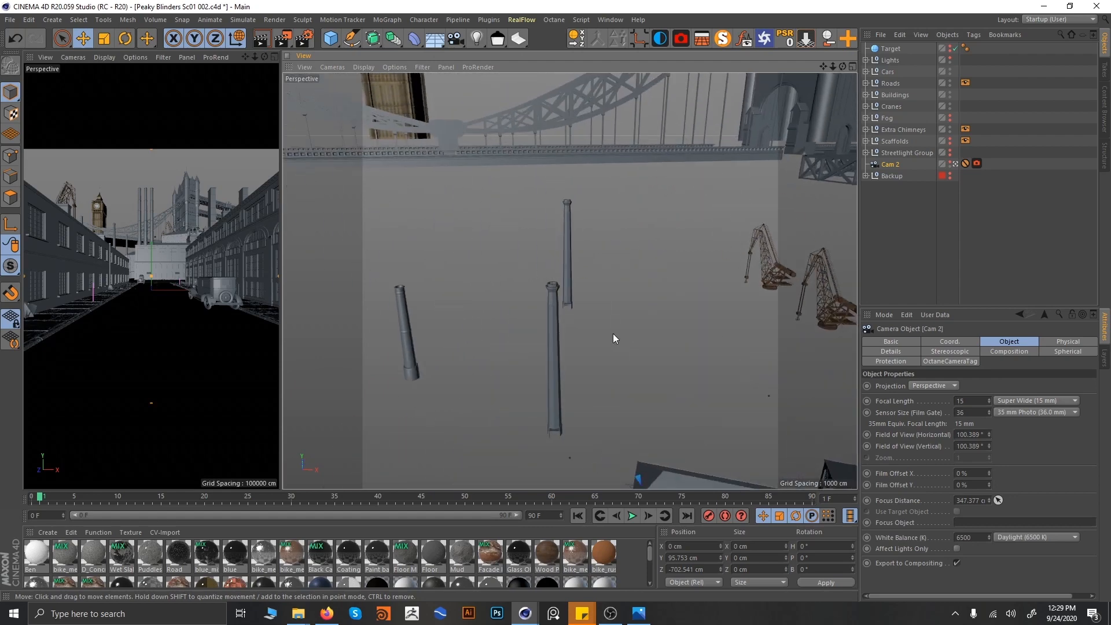
right_click_drag(577, 290, 544, 307, "alt")
left_click_drag(543, 307, 570, 314, "alt")
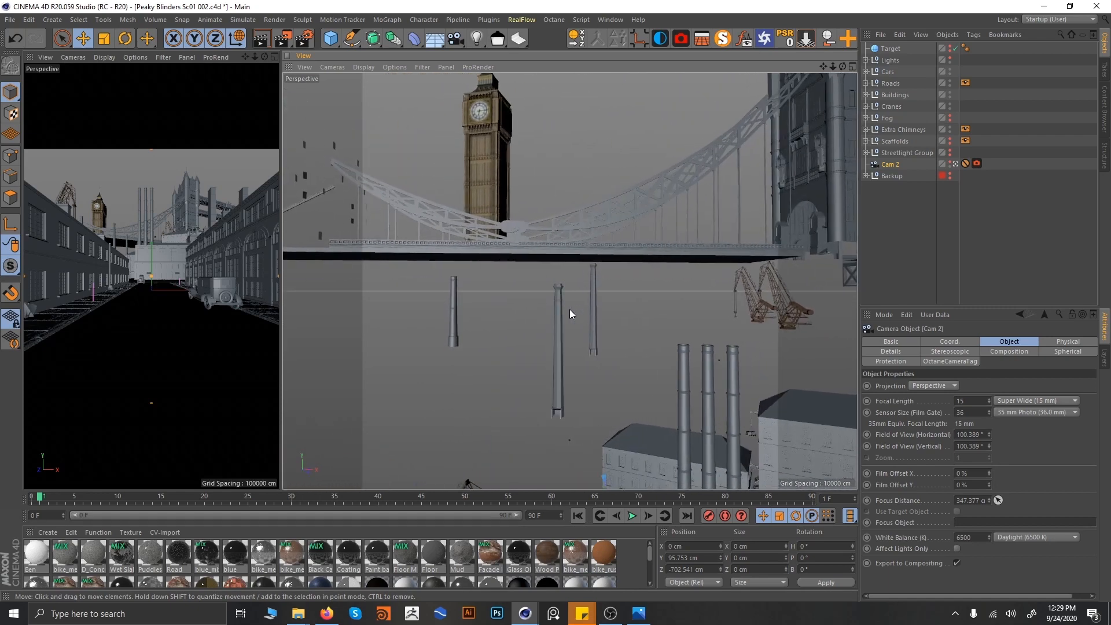
- Make the Scaffolds group visible and inspect the scaffolding towers beside the factories and cranes
left_click(951, 143, "alt")
right_click_drag(598, 345, 634, 373, "alt")
middle_click_drag(634, 374, 596, 238, "alt")
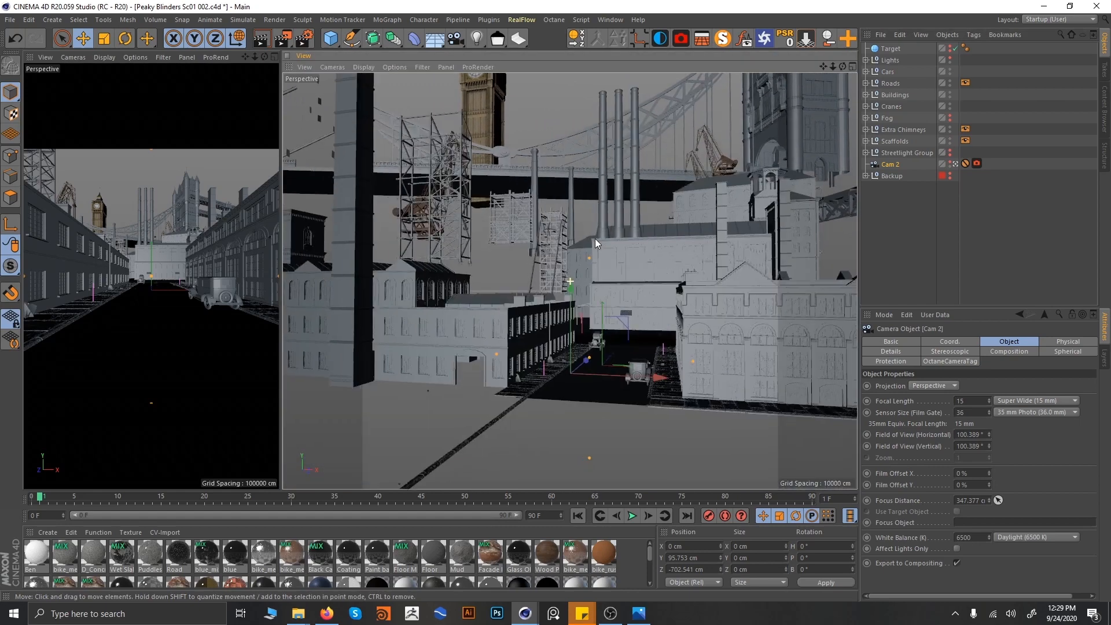
left_click_drag(554, 255, 582, 283, "alt")
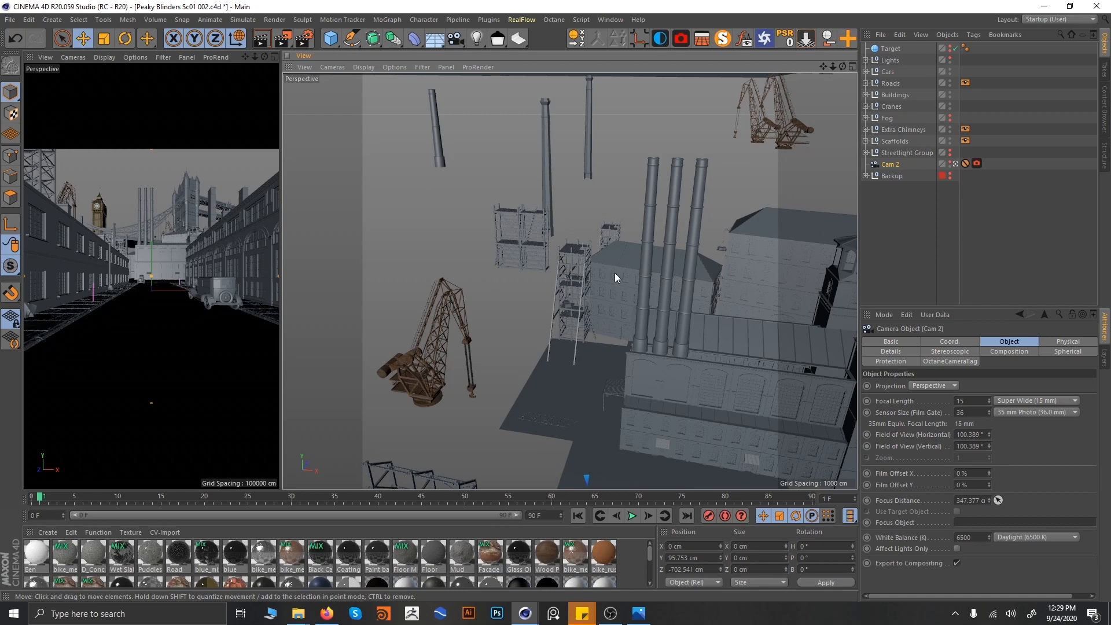
mouse_move(573, 264)
left_mouse_down("alt")
mouse_move(558, 259)
mouse_move(578, 246)
left_mouse_up("alt")
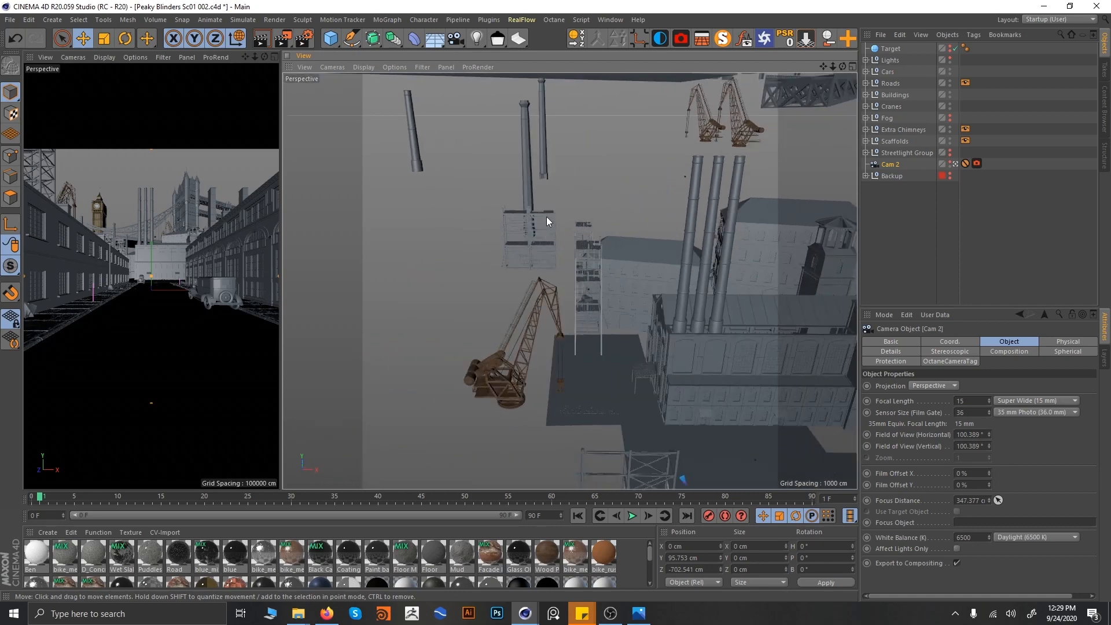
right_click_drag(547, 224, 607, 231, "alt")
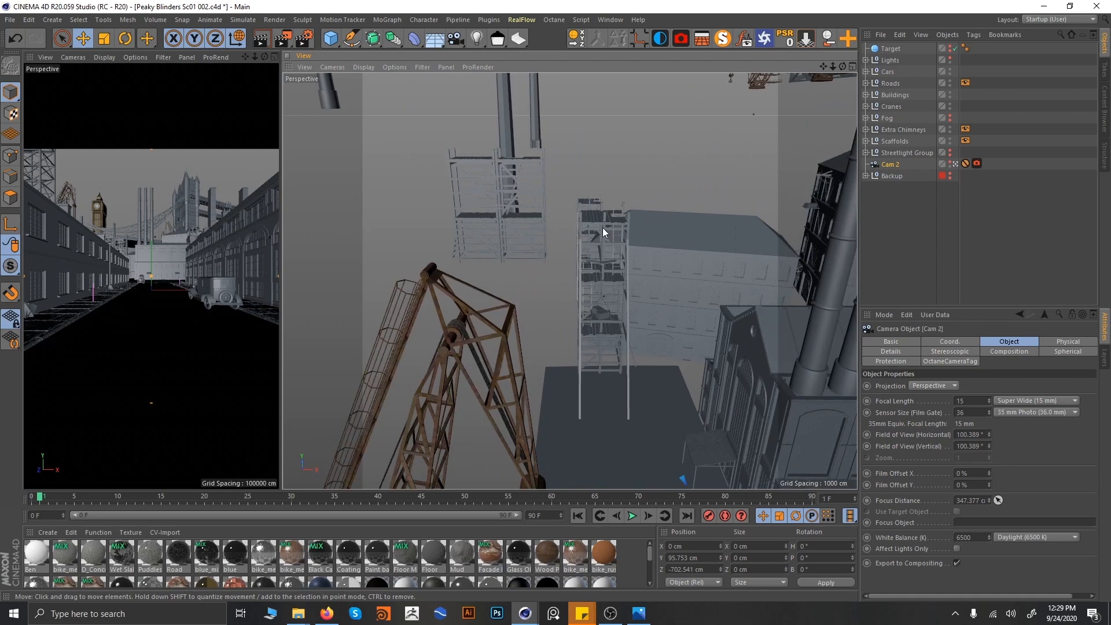
left_click_drag(602, 227, 567, 229, "alt")
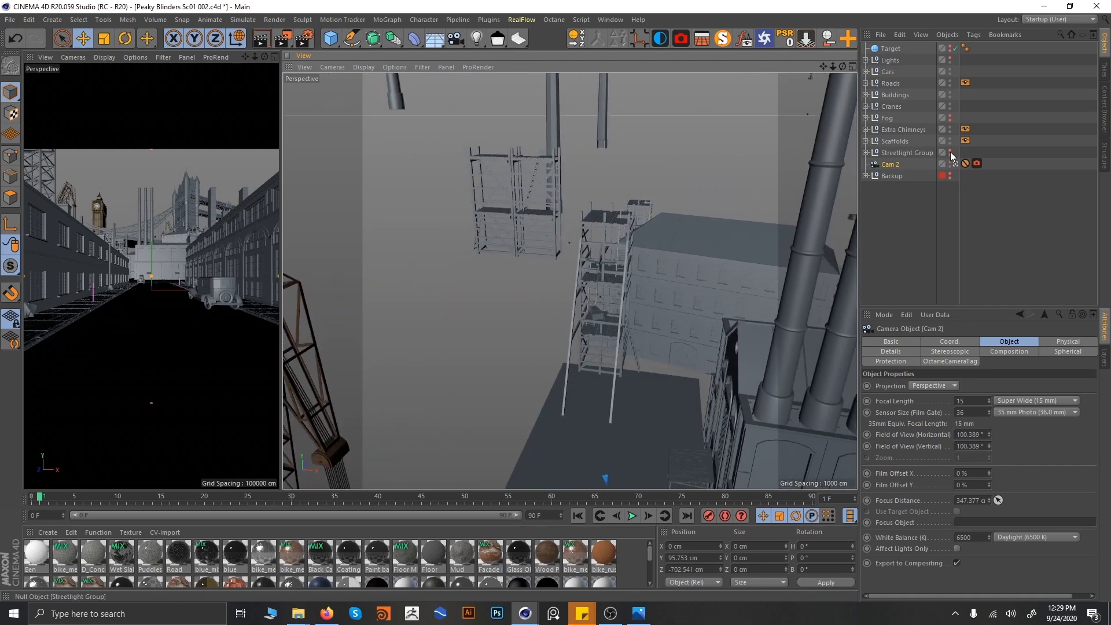
- Make the Streetlight Group visible while viewing the street between the two rows of buildings
middle_click_drag(603, 331, 561, 152, "alt")
right_click_drag(666, 247, 620, 254, "alt")
left_click_drag(620, 253, 575, 192, "alt")
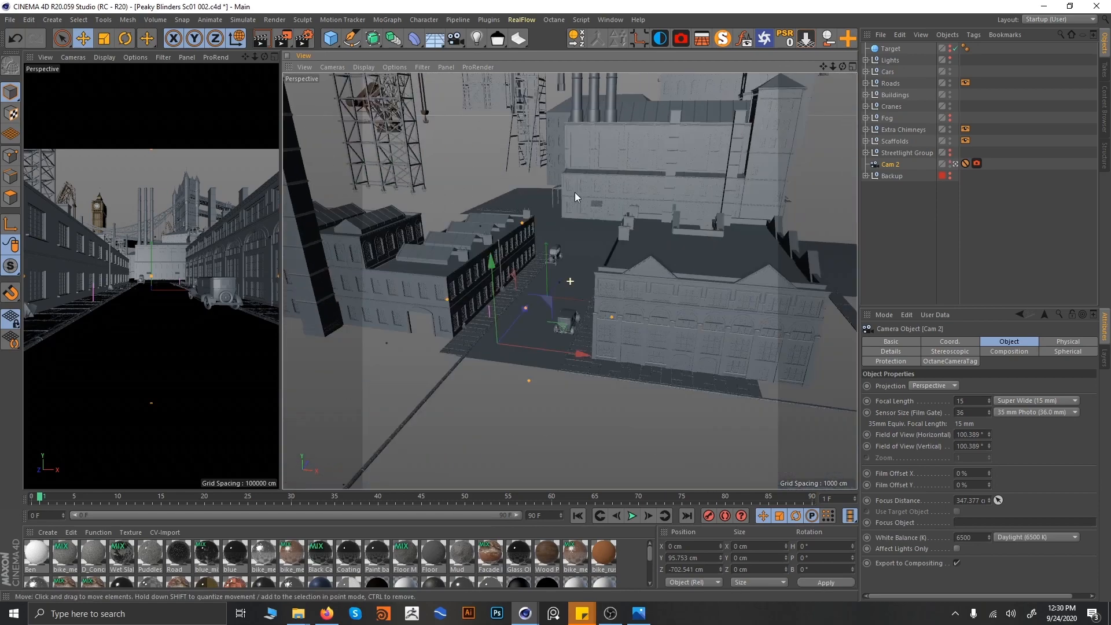
middle_click_drag(575, 192, 568, 145, "alt")
left_click_drag(526, 231, 540, 233, "alt")
right_click_drag(525, 232, 594, 230, "alt")
middle_click_drag(594, 230, 623, 306, "alt")
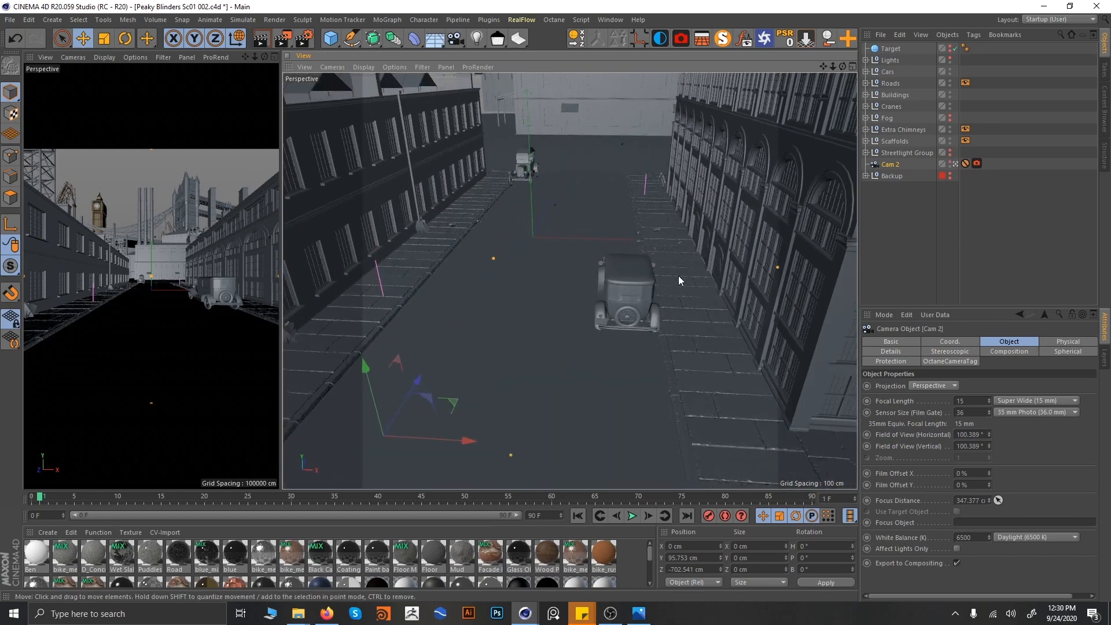
left_click(950, 152)
- Inspect the streetlights along both pavements, including their placement beside the building facades and the parked cars
middle_click_drag(557, 261, 672, 276, "alt")
left_click_drag(571, 281, 538, 285, "alt")
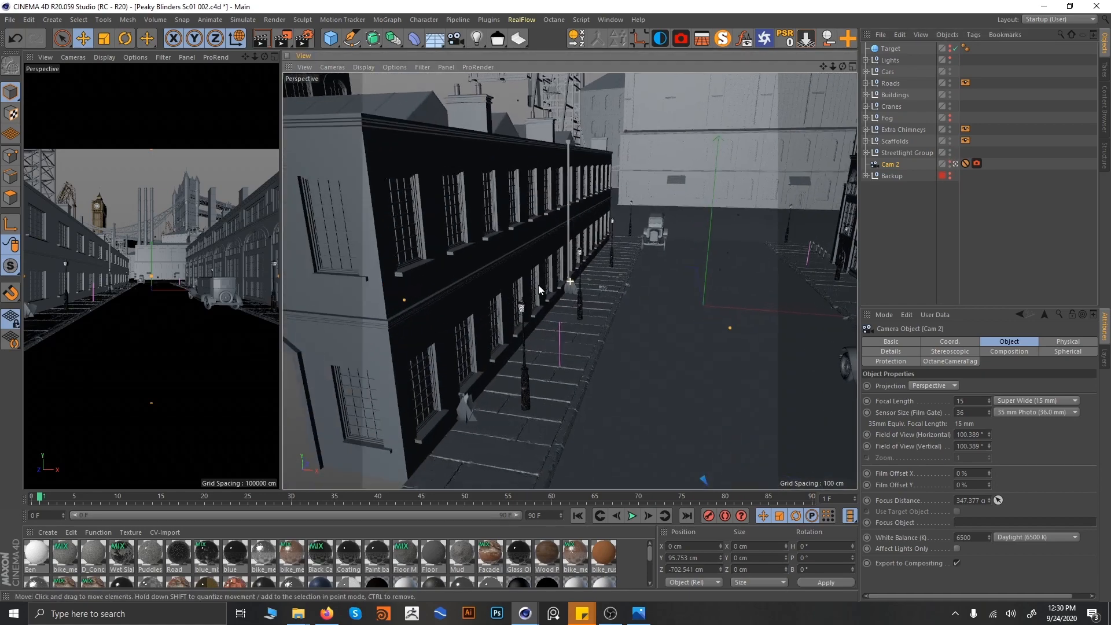
right_click_drag(432, 326, 481, 325, "alt")
middle_click_drag(481, 325, 553, 238, "alt")
left_click_drag(547, 305, 501, 309, "alt")
middle_click_drag(481, 274, 573, 259, "alt")
right_click_drag(613, 250, 530, 301, "alt")
left_click_drag(529, 301, 595, 250, "alt")
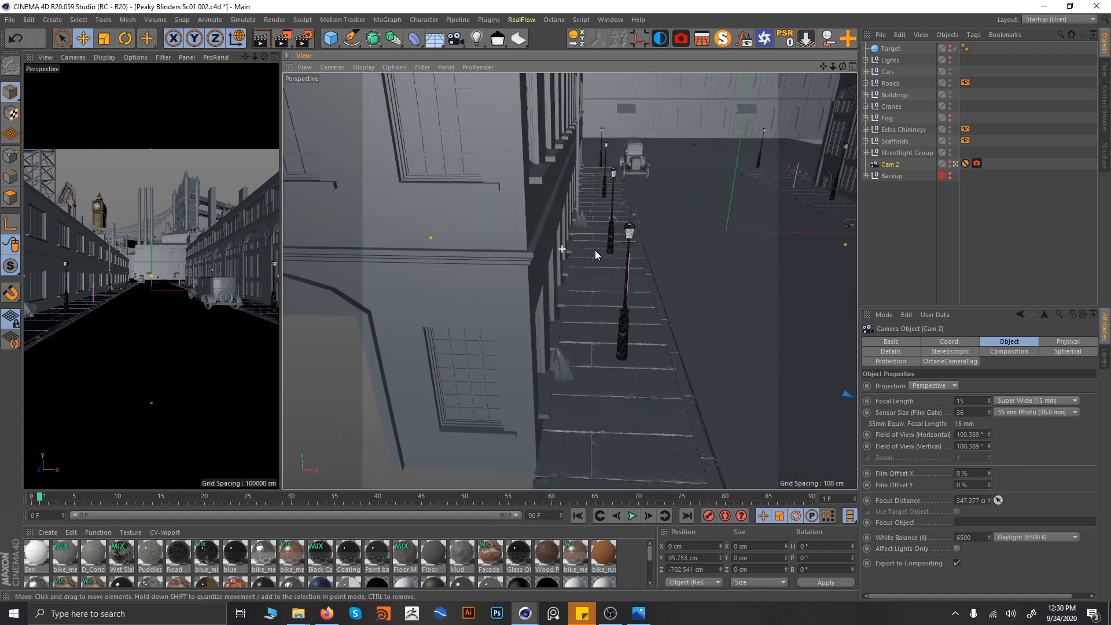
left_click_drag(619, 182, 497, 253, "alt")
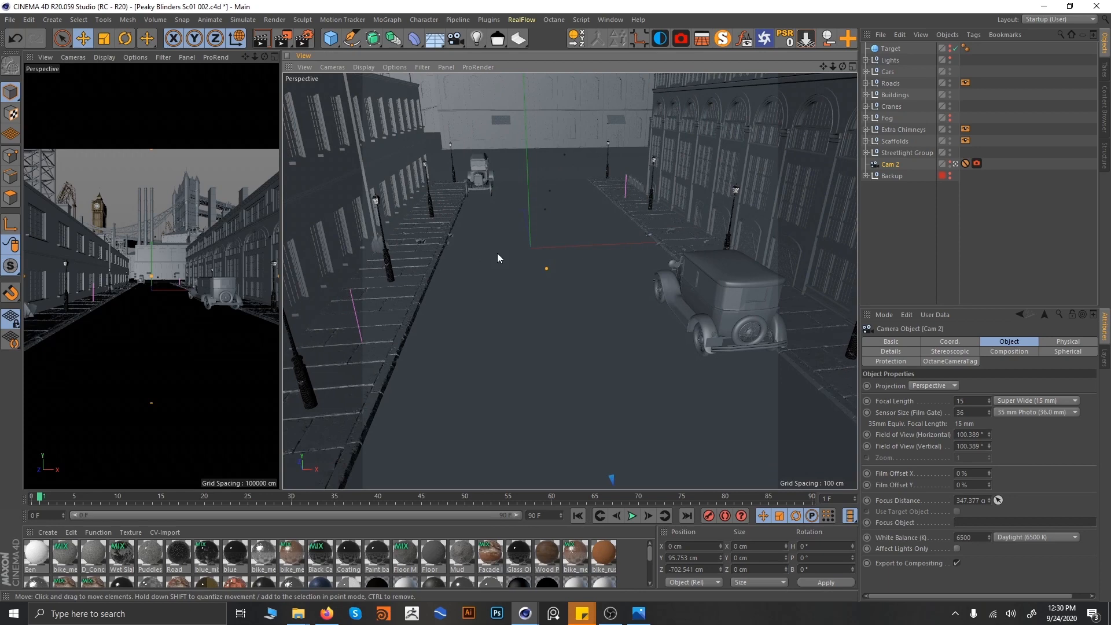
left_click_drag(577, 249, 481, 253, "alt")
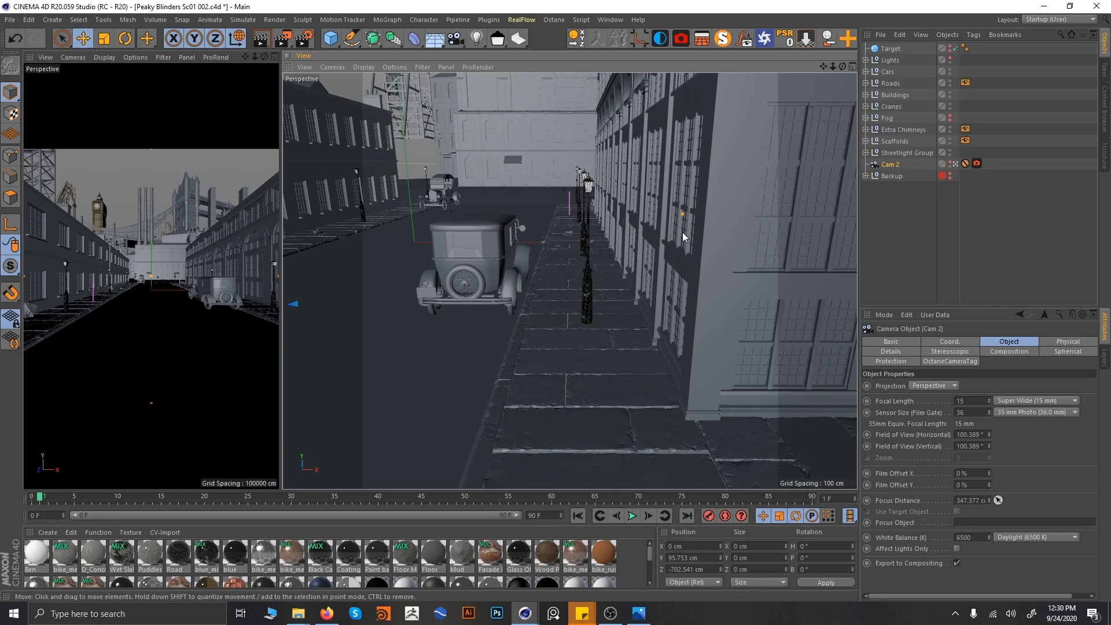
- Survey the complete street layout from above, from the parked cars to the factory, scaffolds and cranes
middle_click_drag(501, 217, 572, 291, "alt")
right_click_drag(572, 291, 542, 321, "alt")
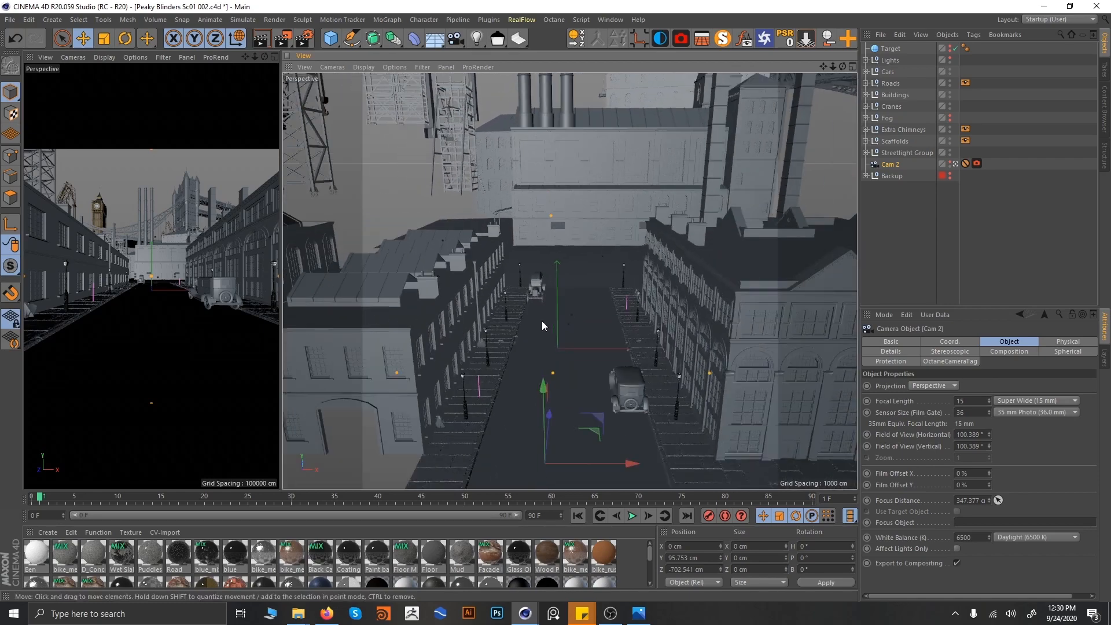
left_click_drag(539, 321, 533, 306, "alt")
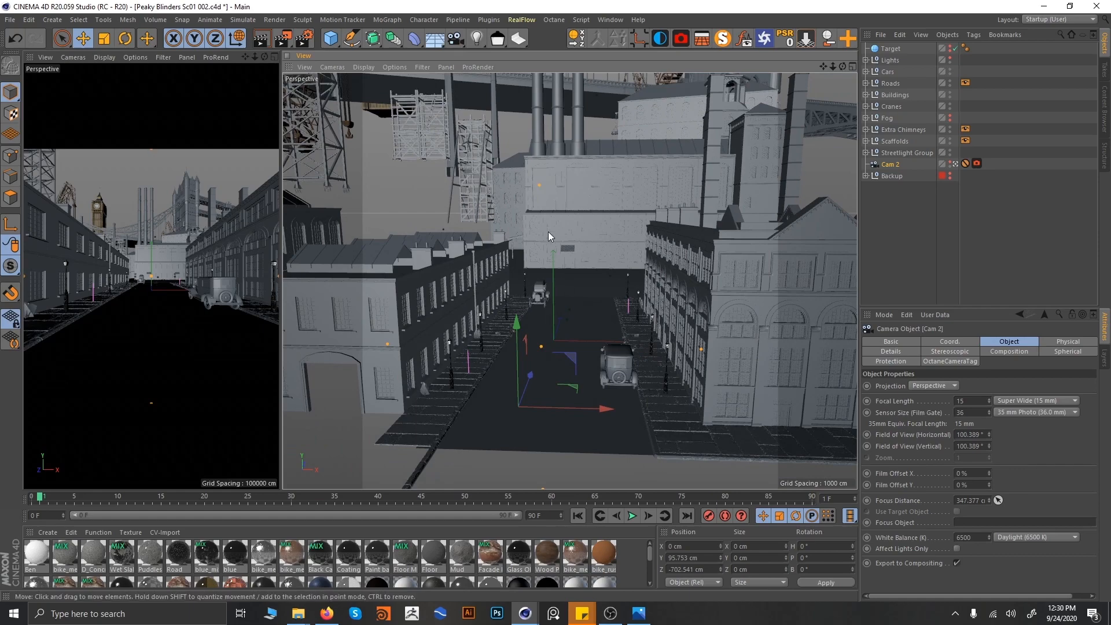
left_click_drag(548, 232, 552, 247, "alt")
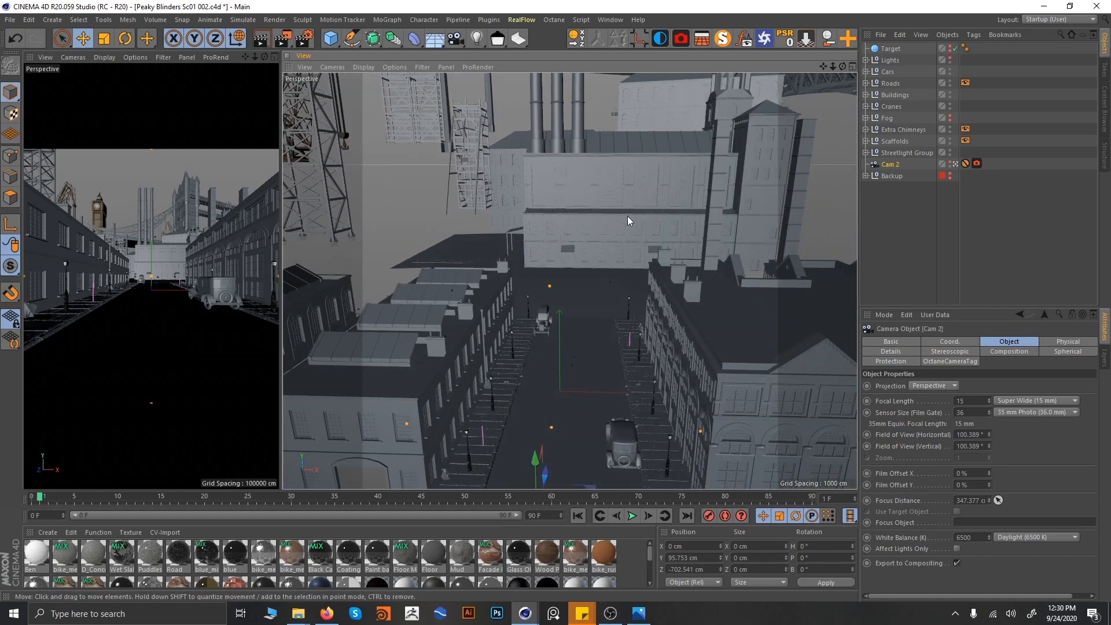
left_click_drag(627, 216, 594, 247, "alt")
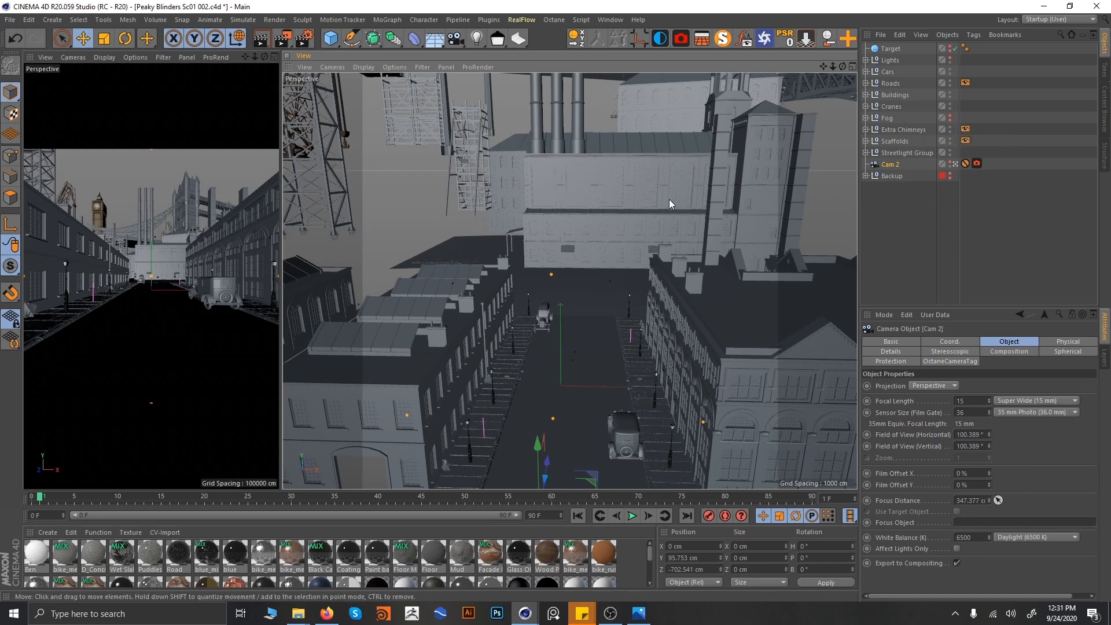
- Expand the Fog group to review its fog and chimney smoke objects, and collapse it again
left_click(866, 118)
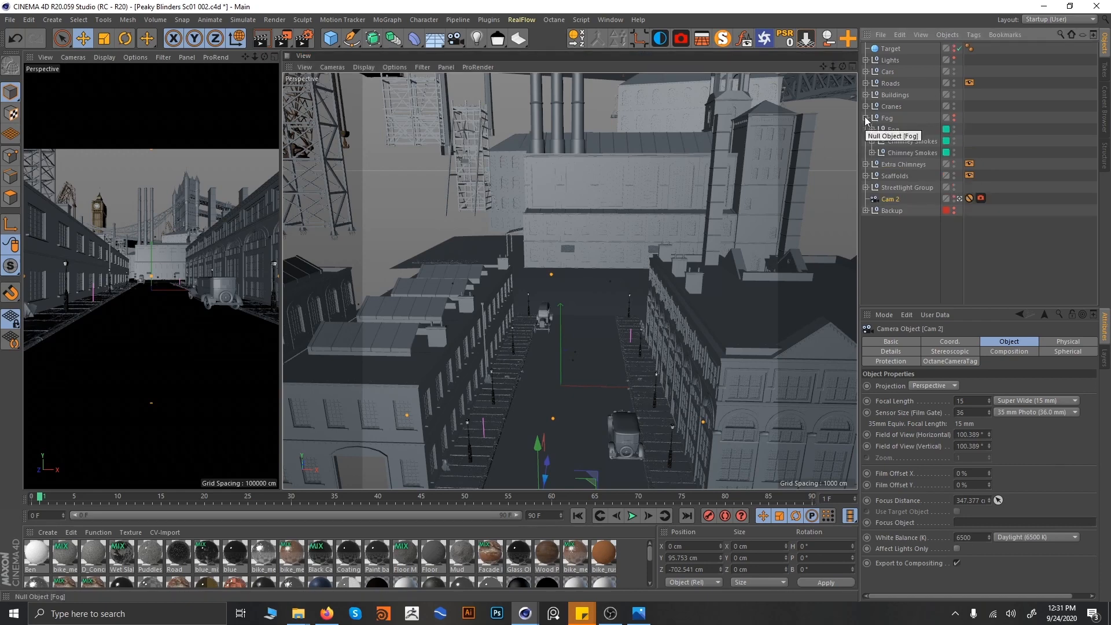
left_click(866, 119)
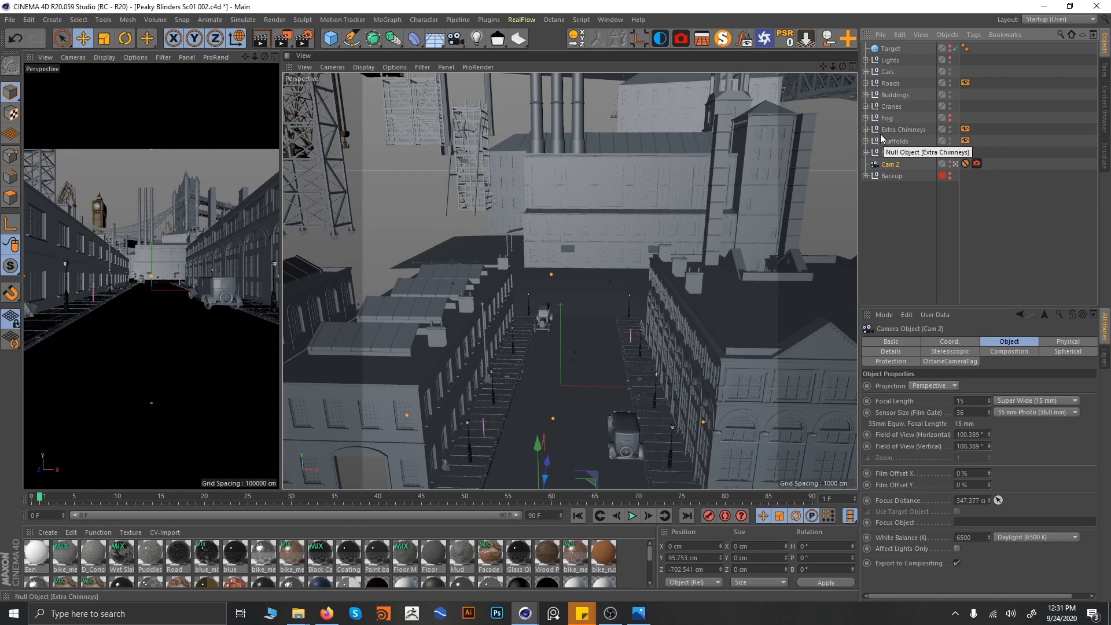
left_click_drag(616, 305, 641, 306, "alt")
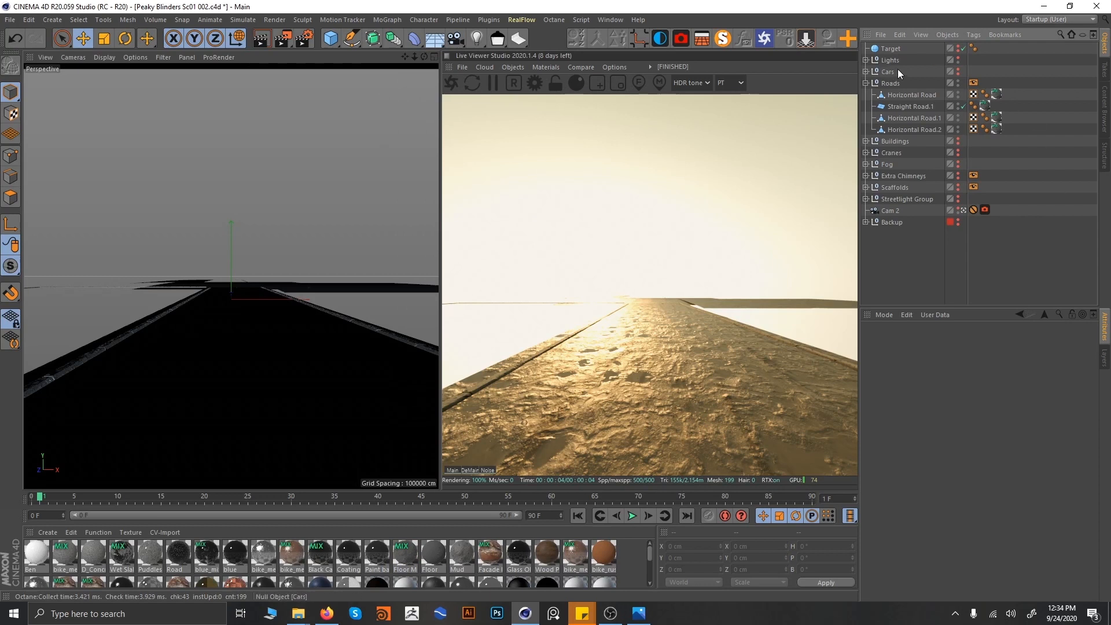
- Expand the Lights group to review the Octane daylight and light objects, and collapse it again
left_click(867, 60)
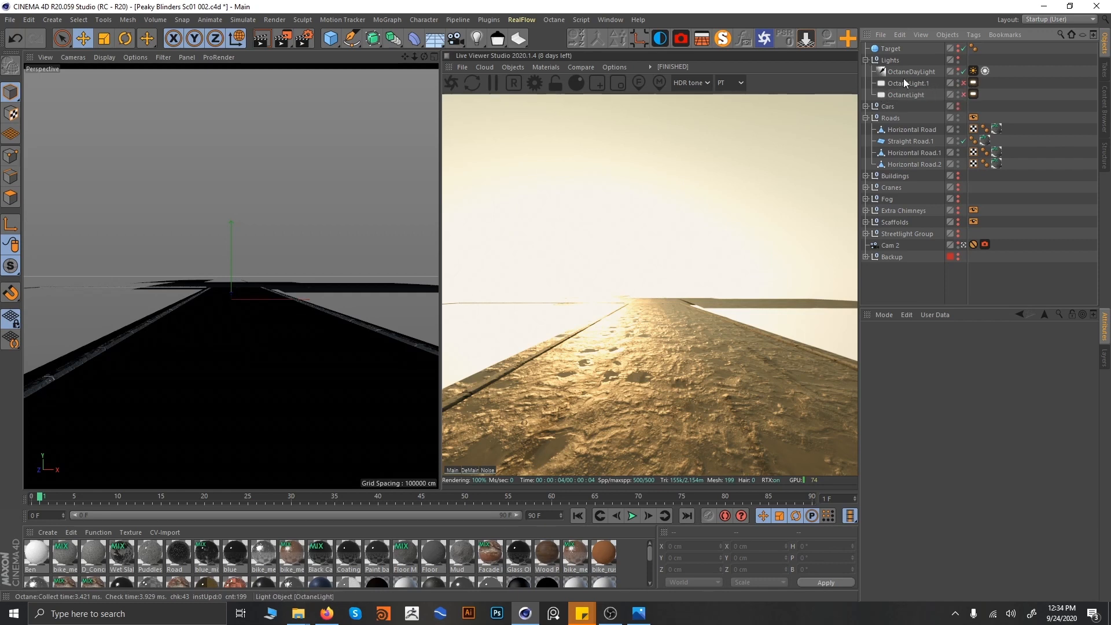
left_click(865, 60)
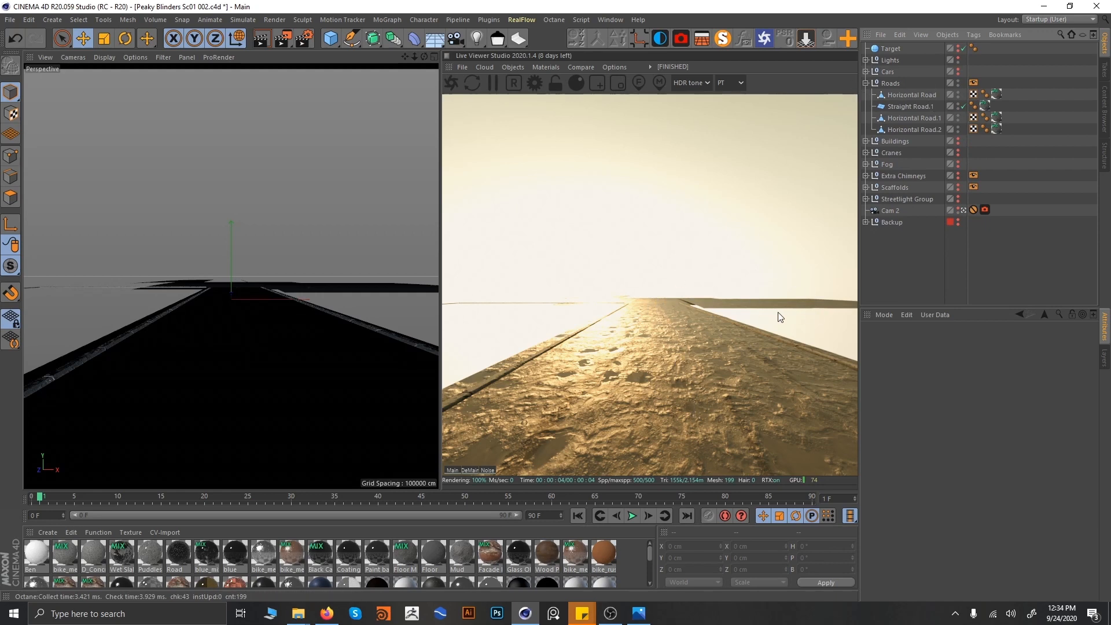
- Leave the Cam 2 view and frame the muddy road from a free perspective angle near the ground
left_click(964, 210)
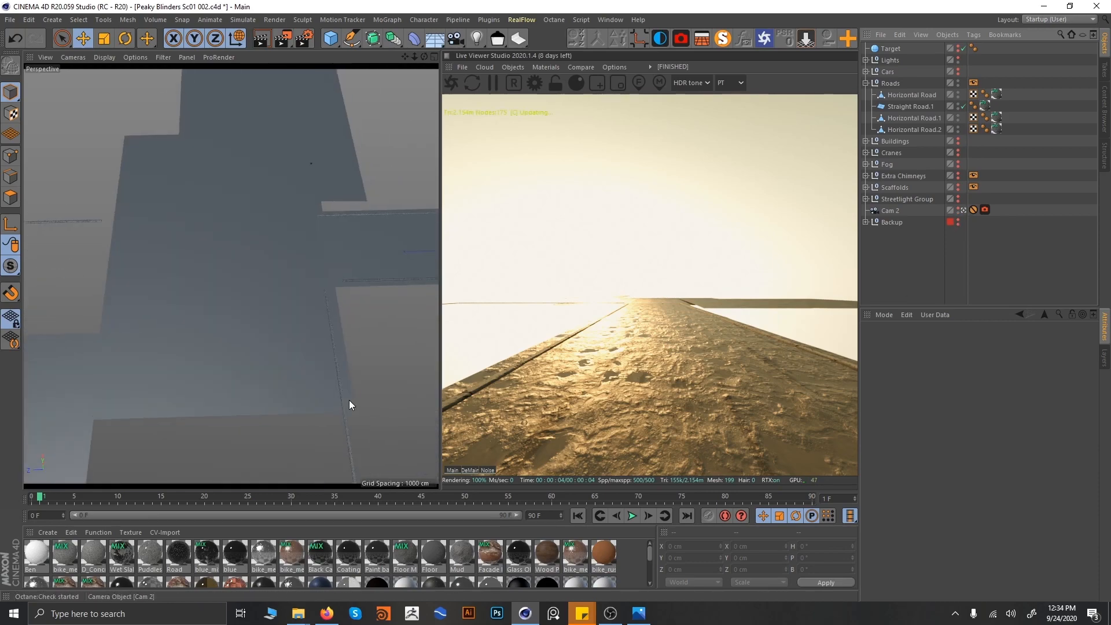
left_click_drag(322, 330, 139, 258, "alt")
middle_click_drag(201, 294, 122, 229, "alt")
right_click_drag(229, 270, 302, 287, "alt")
middle_click_drag(302, 287, 196, 289, "alt")
left_click_drag(196, 289, 256, 325, "alt")
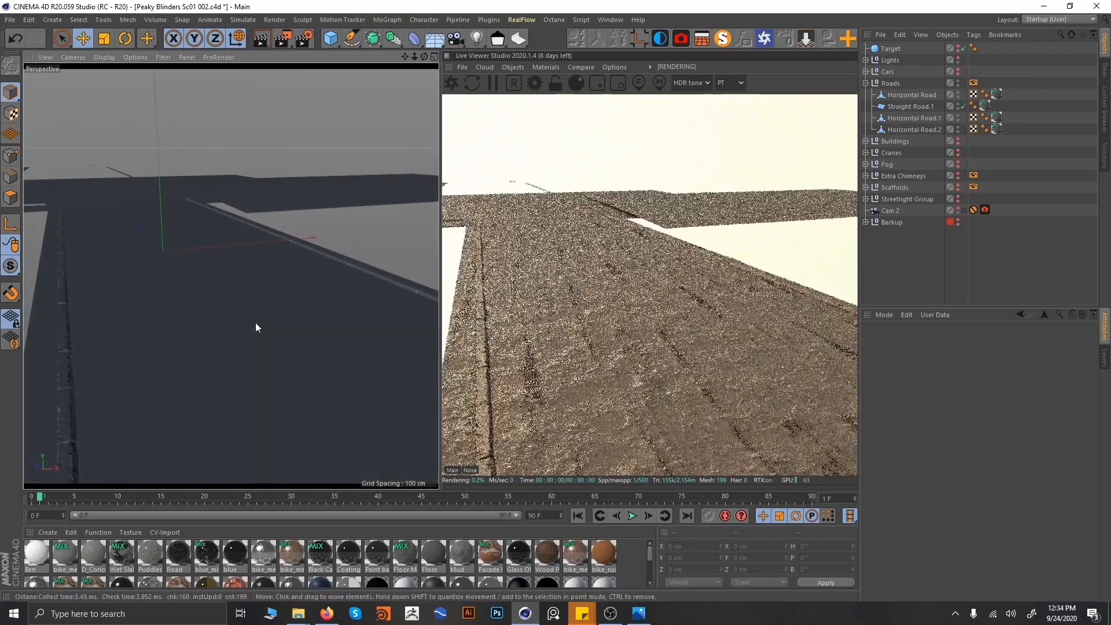
- Open the Floor Mix material's node graph in the Octane Node Editor and close its Material Editor
double_click(405, 553)
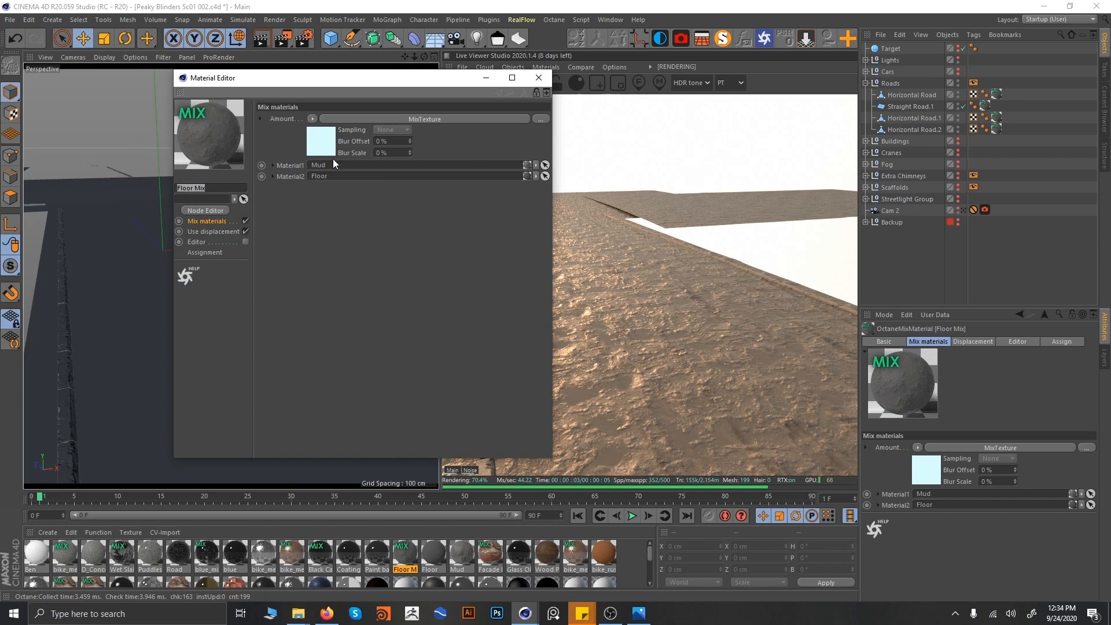
left_click(206, 211)
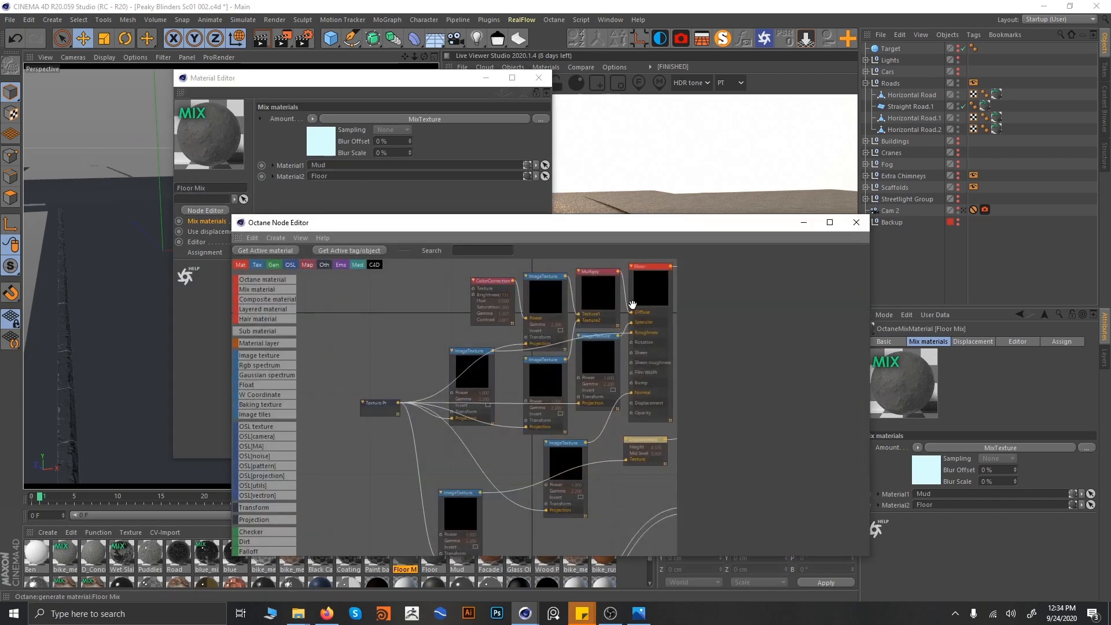
middle_click_drag(519, 364, 327, 303)
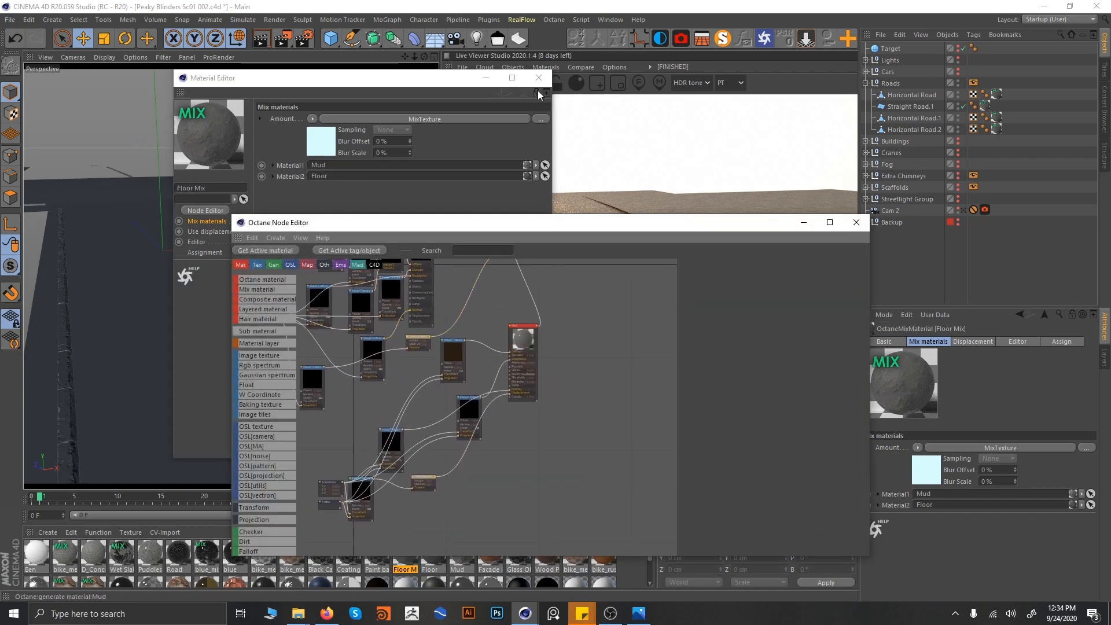
left_click(539, 79)
- Examine the Wet Mud albedo image texture feeding the Mud material's diffuse channel
scroll(546, 333, "up", 6)
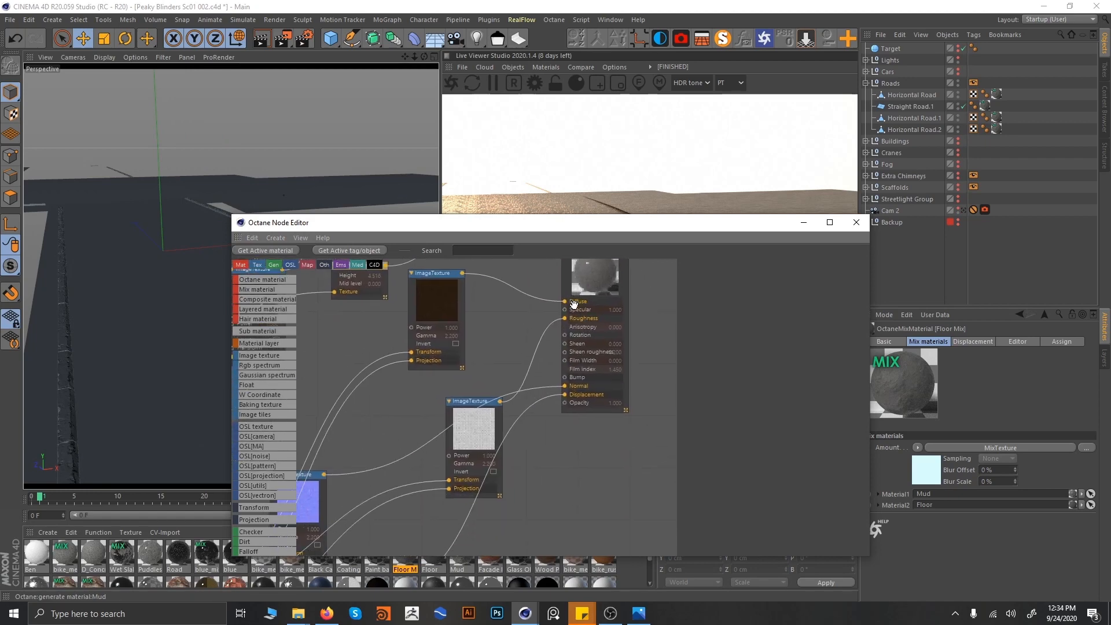
left_click(443, 363)
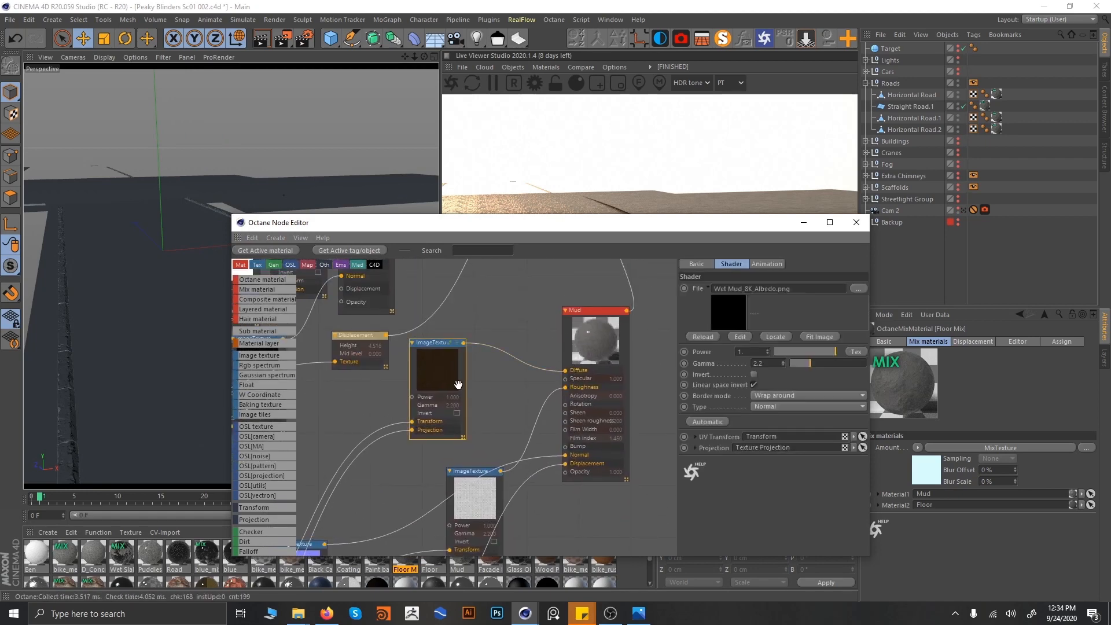
middle_click_drag(425, 380, 478, 314)
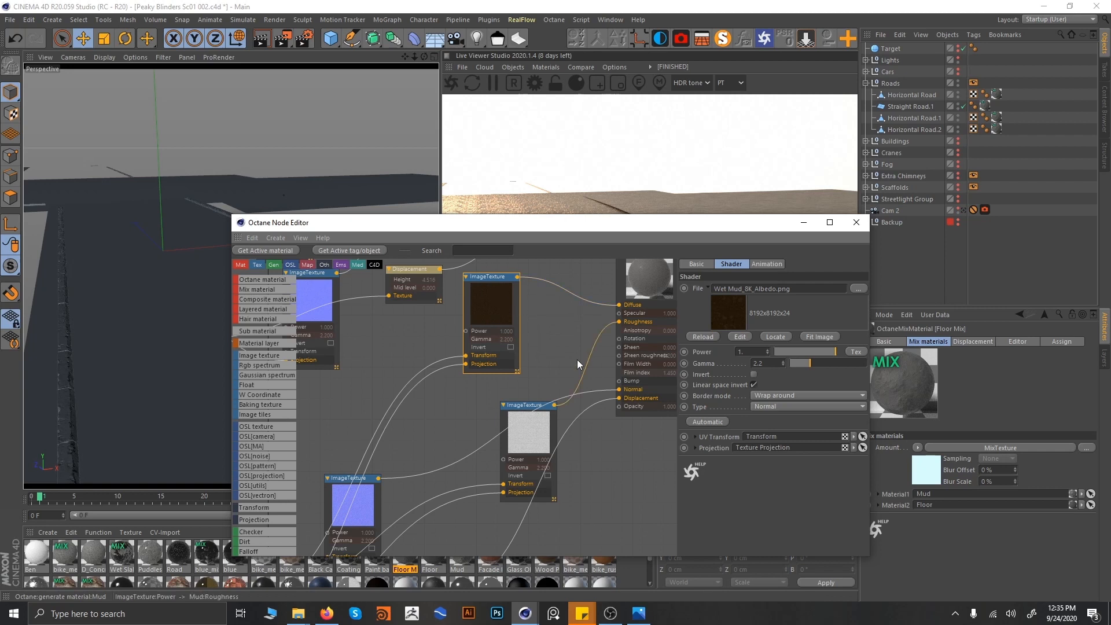
scroll(531, 342, "down", 2)
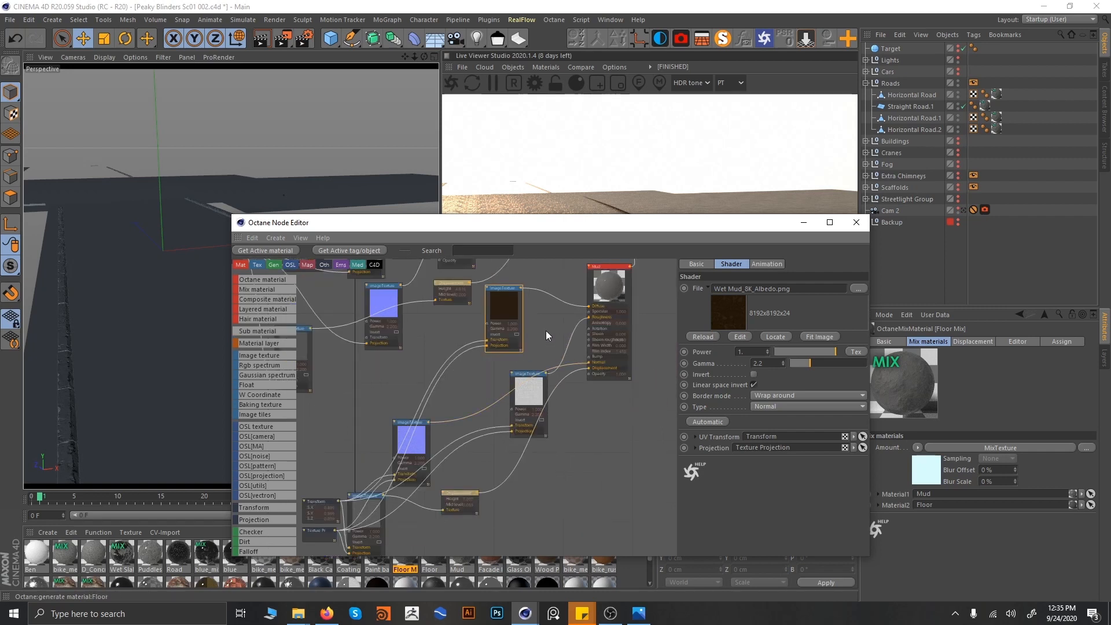
- Examine the Mud material's Wet Mud roughness texture and the settings of its Displacement node
middle_click_drag(526, 374, 524, 349)
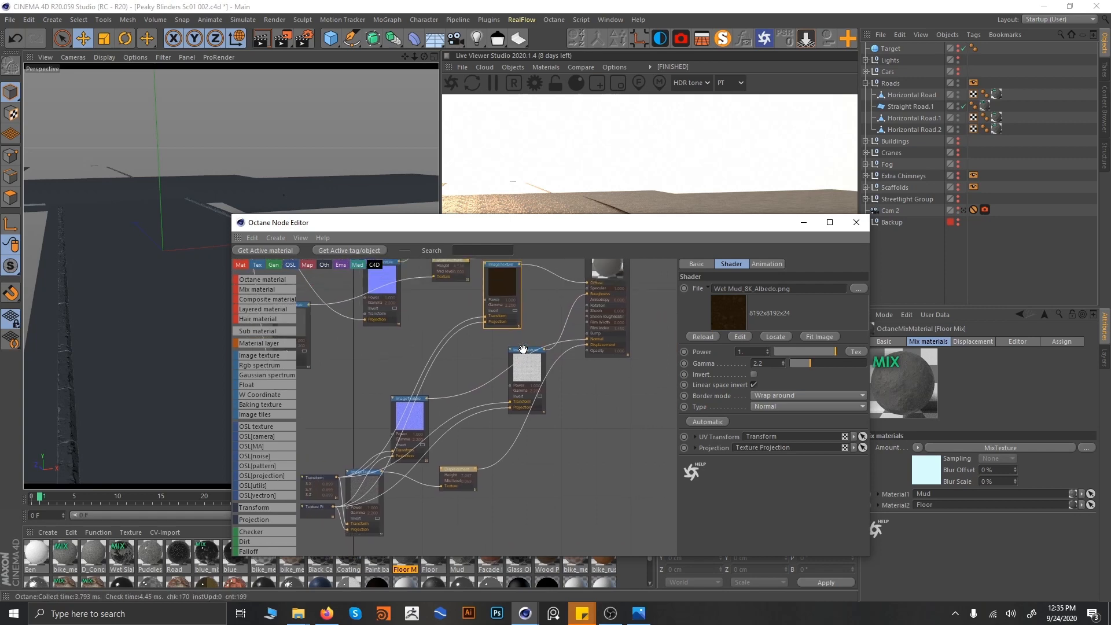
scroll(524, 350, "up", 4)
left_click(541, 400)
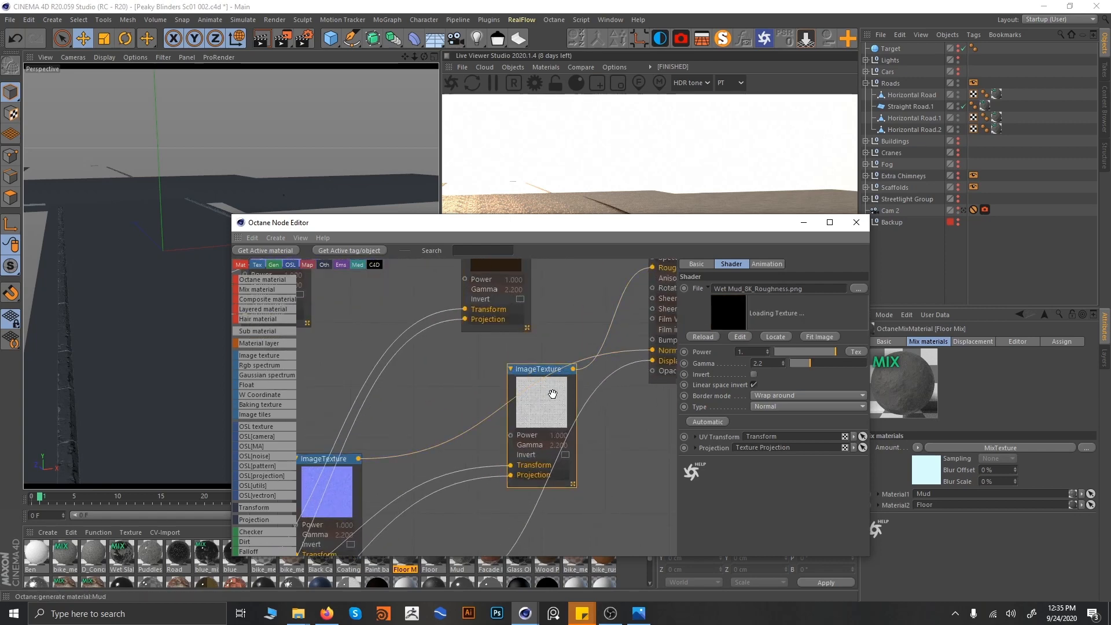
middle_click_drag(553, 394, 665, 327)
scroll(567, 347, "down", 3)
scroll(551, 440, "up", 3)
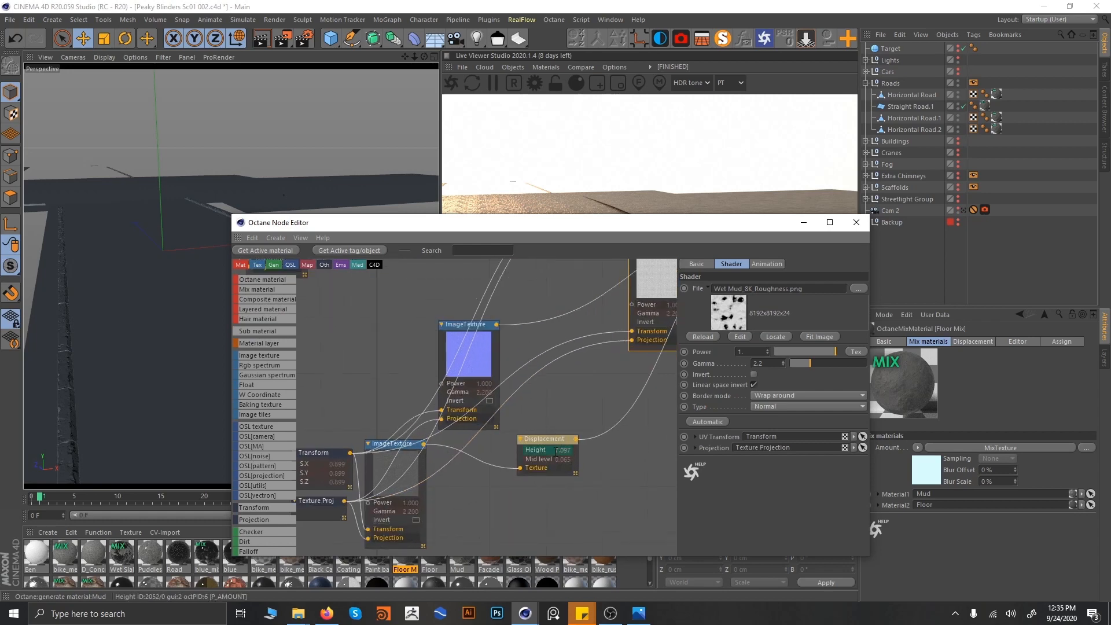
left_click(557, 451)
middle_click_drag(602, 354, 444, 467)
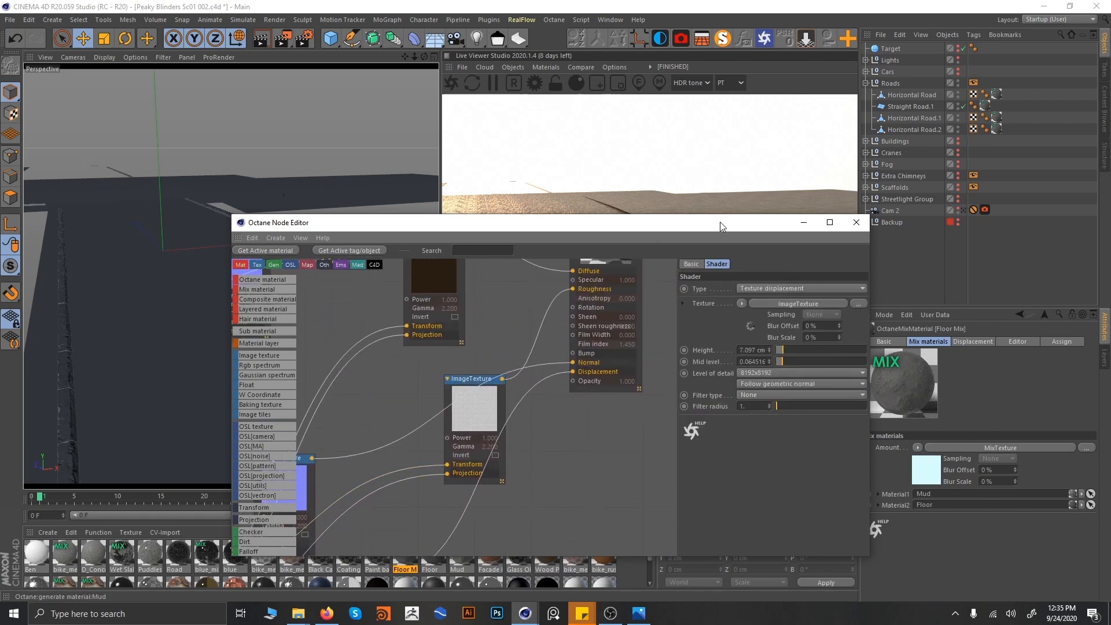
- Apply the Mud material alone to the Straight Road.1 plane and uncover the live render to examine it
left_click_drag(720, 221, 650, 427)
left_click(353, 366)
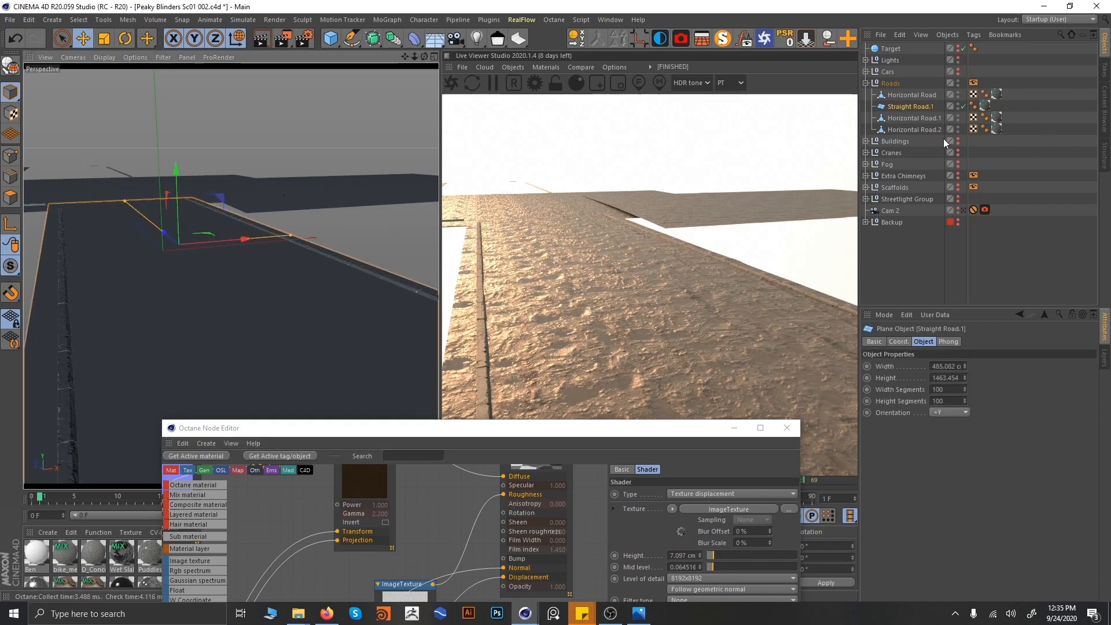
left_click_drag(582, 432, 431, 95)
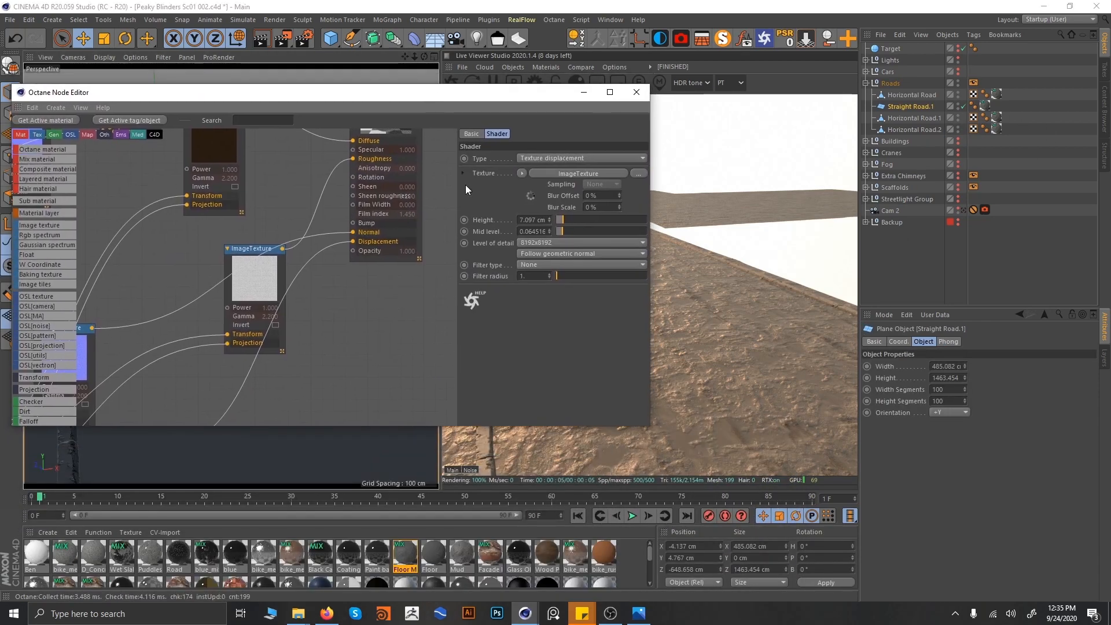
left_click(997, 105)
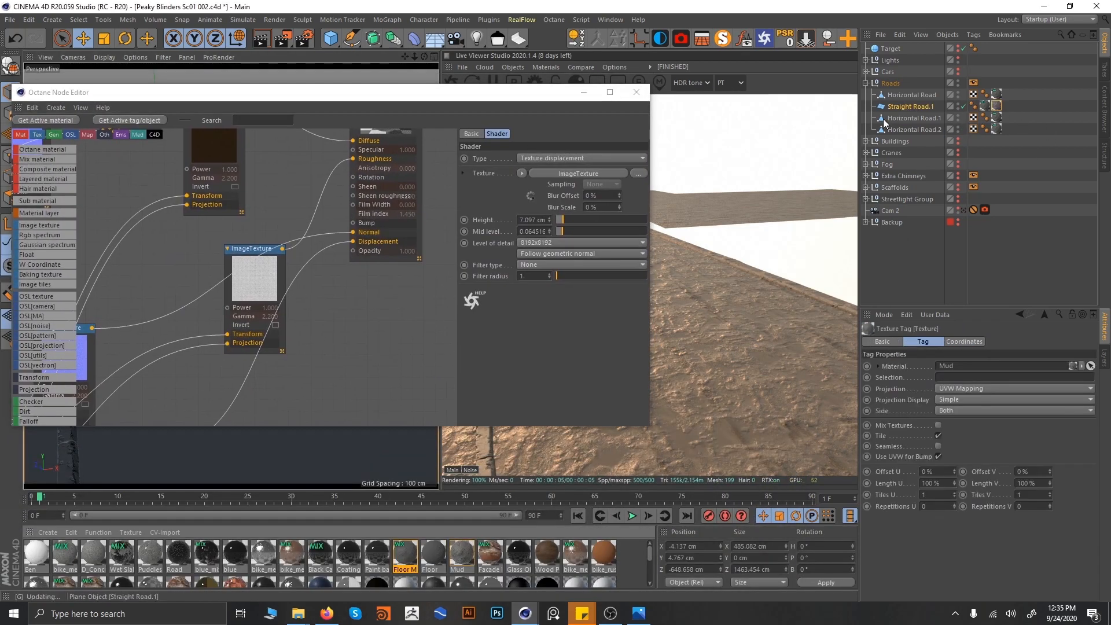
left_click_drag(508, 95, 325, 172)
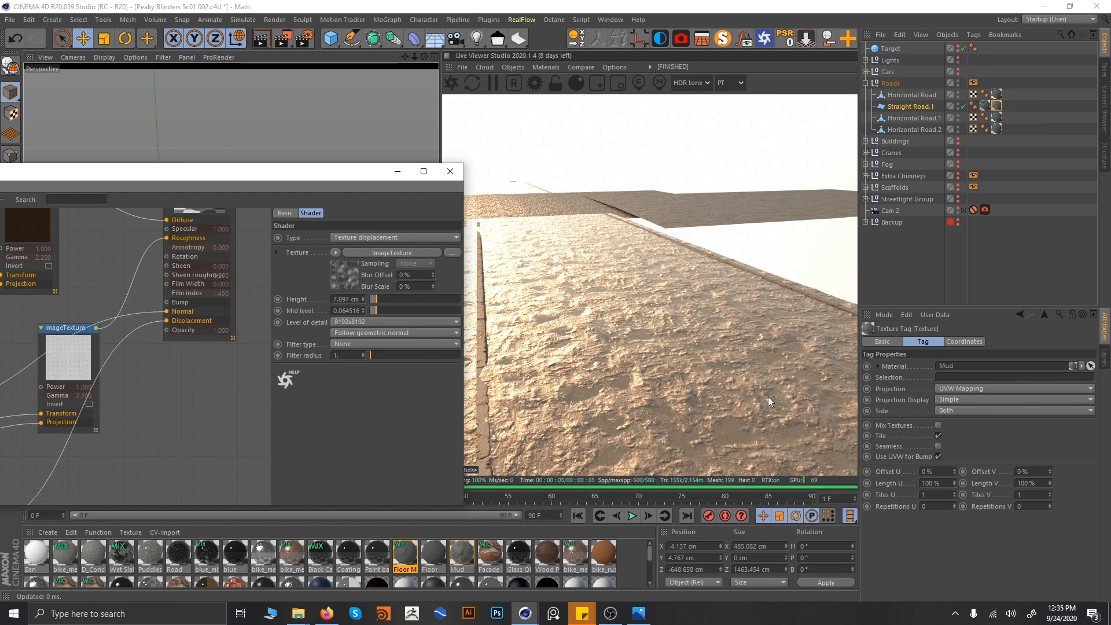
- Replace the Mud material tag on the Straight Road.1 plane with the Floor material
left_click(997, 106)
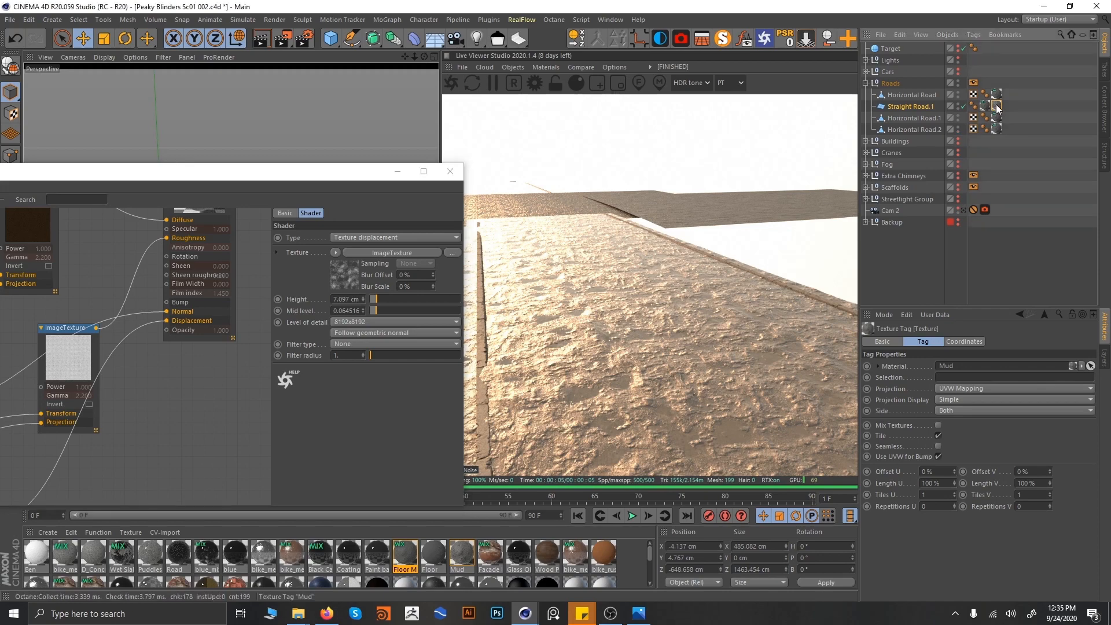
key("Delete")
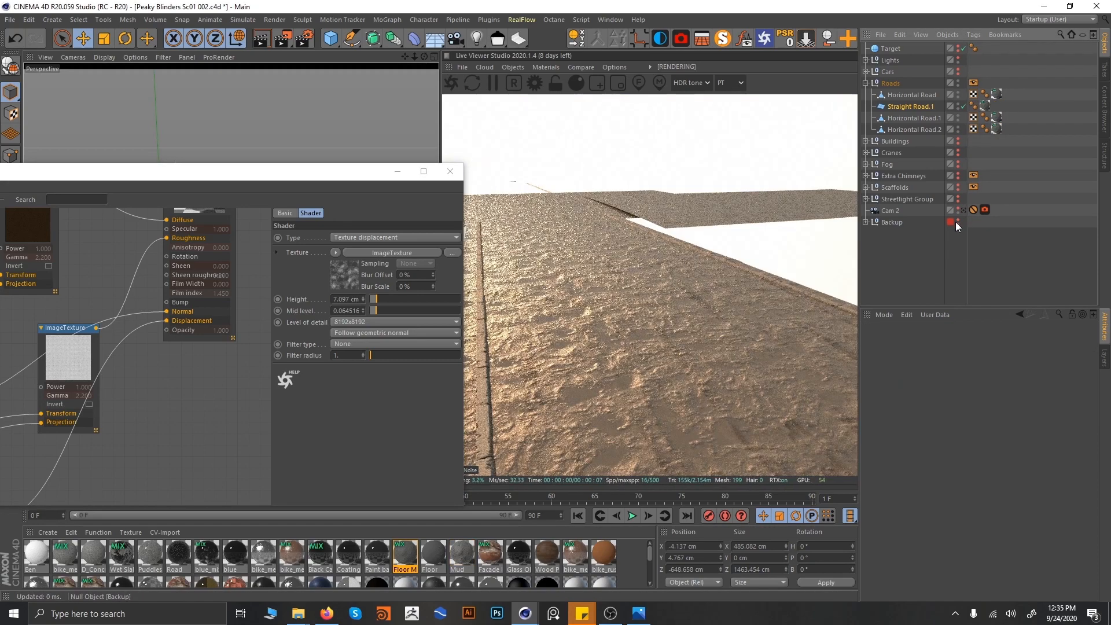
left_click_drag(431, 569, 911, 108)
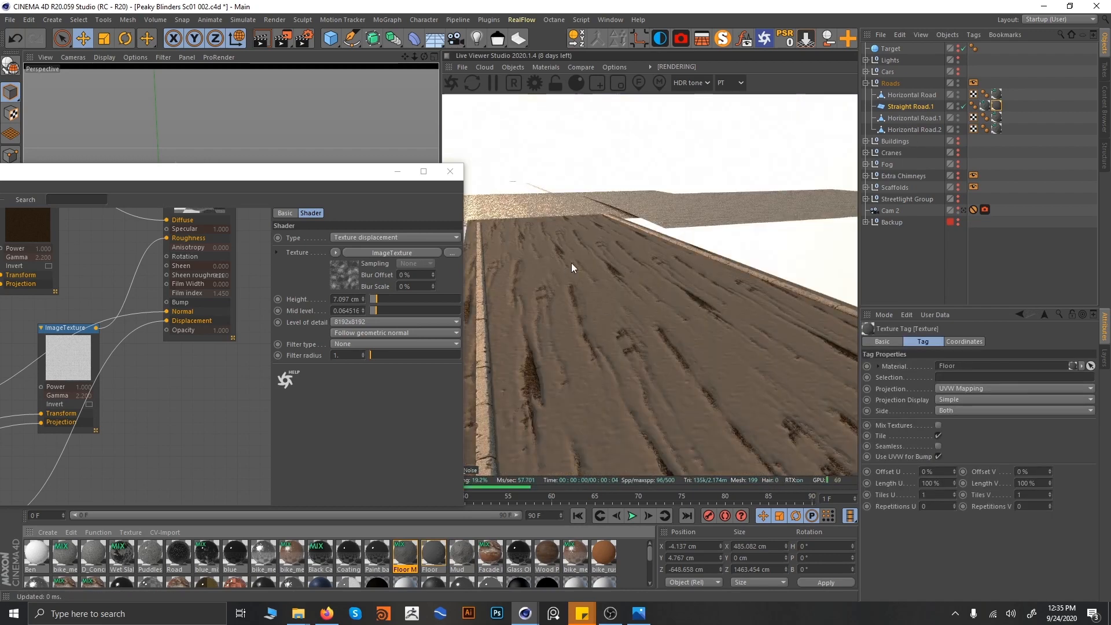
- Examine the image texture and Multiply node that feed the Floor material's diffuse channel
left_click_drag(291, 172, 604, 107)
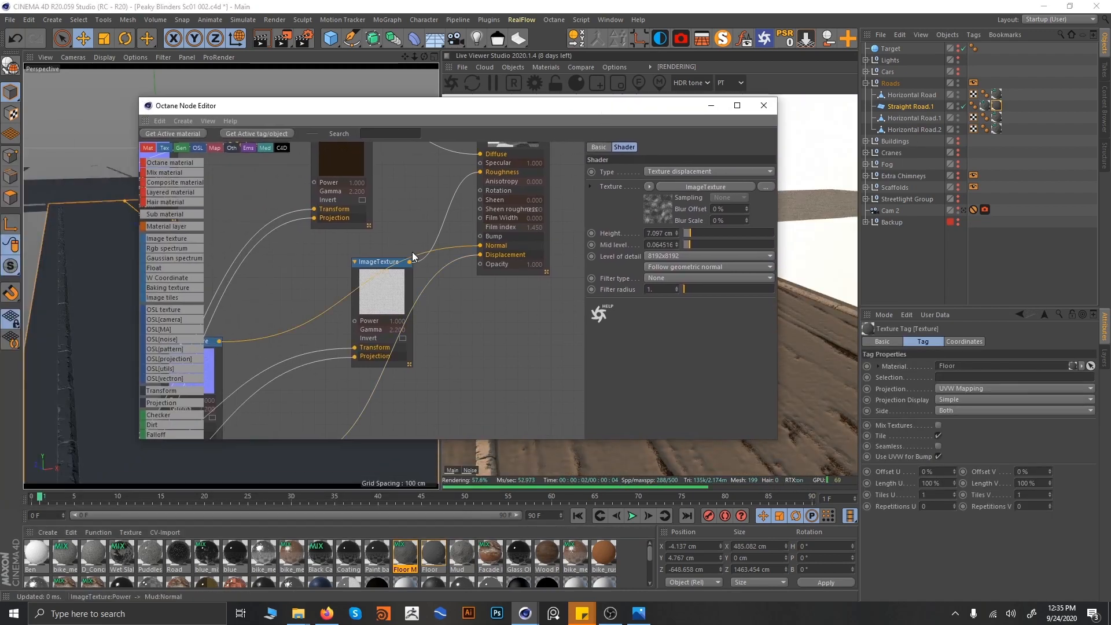
middle_click_drag(412, 252, 545, 249)
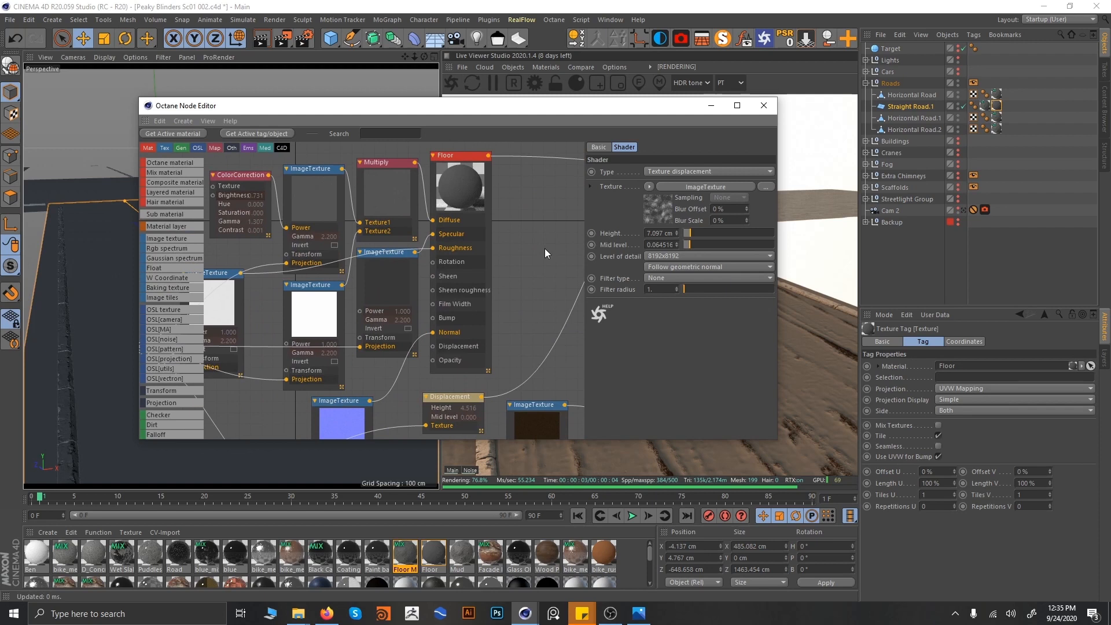
left_click(400, 181)
left_click(334, 189)
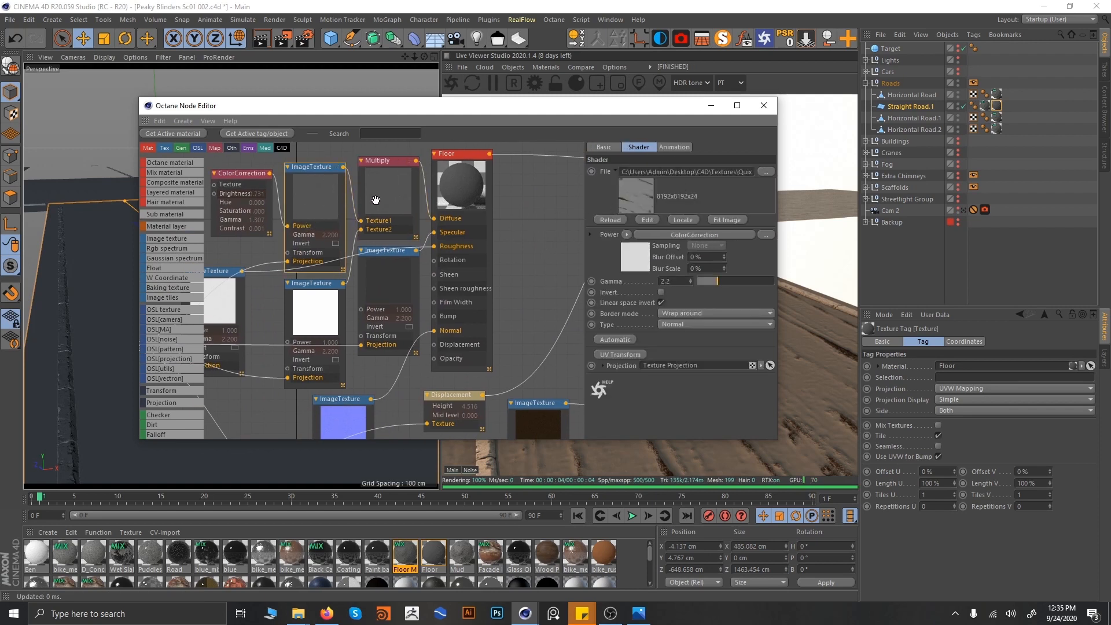
scroll(406, 243, "down", 4)
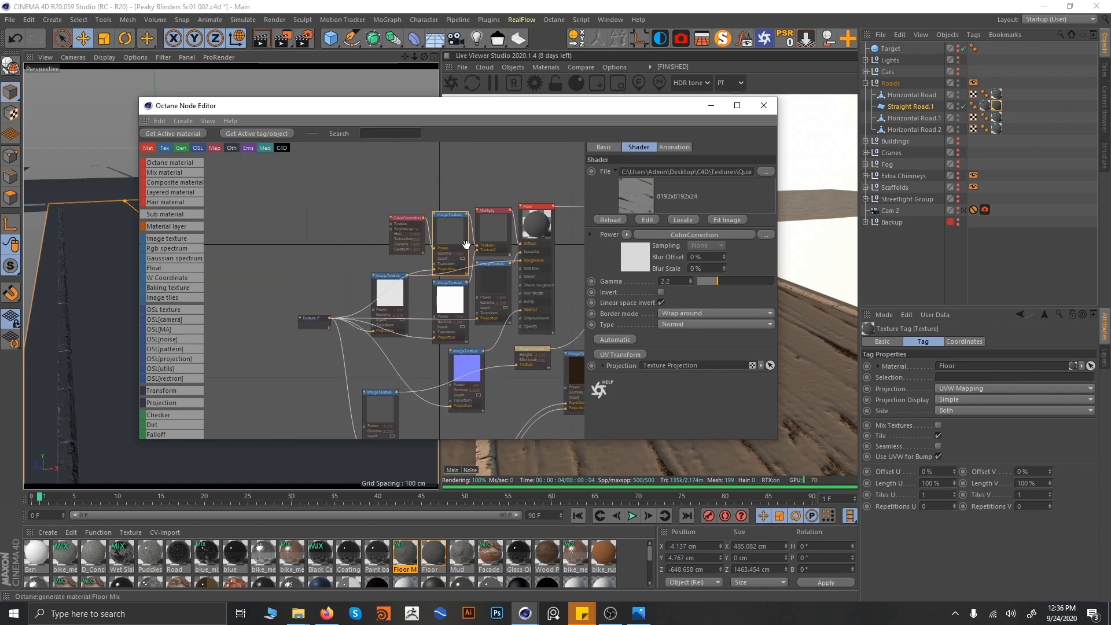
- Spread out the Floor material's ColorCorrection, albedo ImageTexture and Texture Projection nodes to make their connections and settings readable
left_click_drag(407, 222, 359, 206)
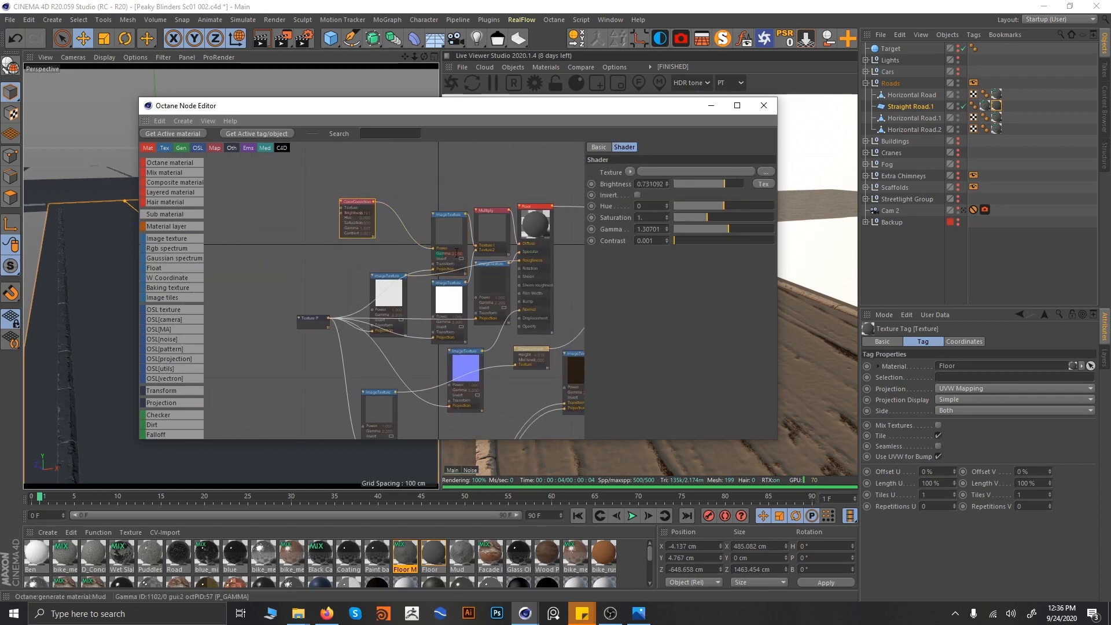
left_click(451, 227)
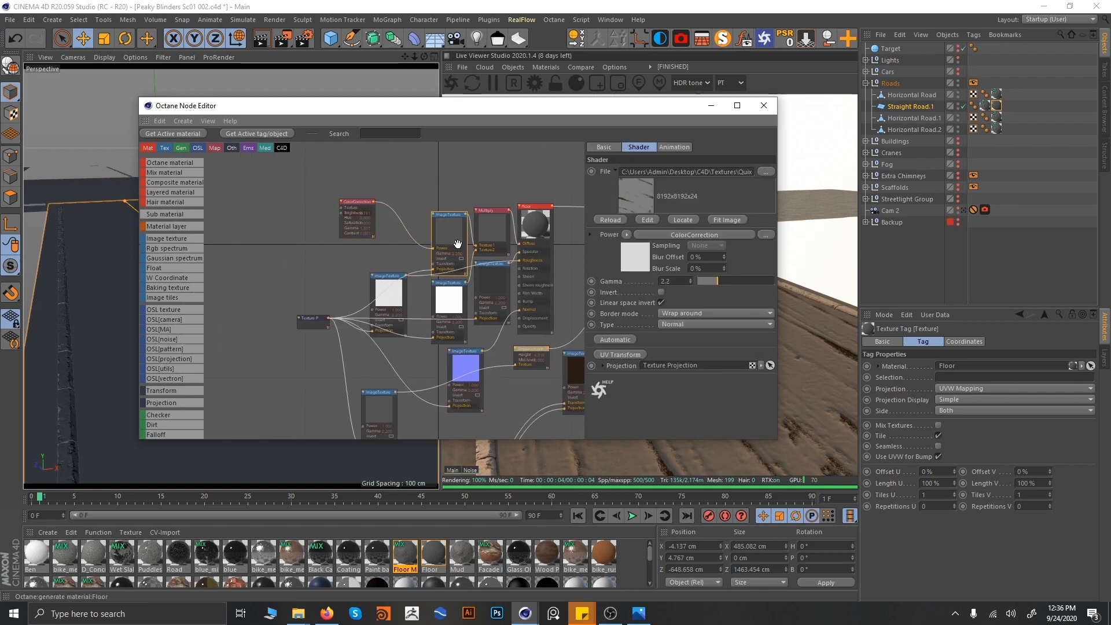
left_click_drag(446, 217, 419, 203)
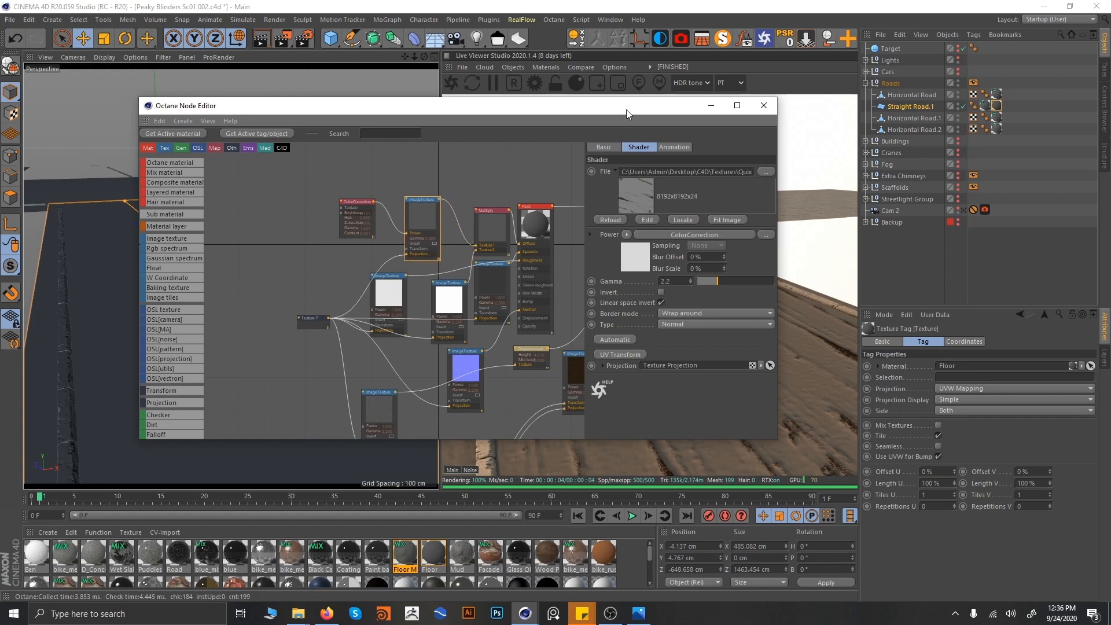
left_click_drag(626, 110, 535, 133)
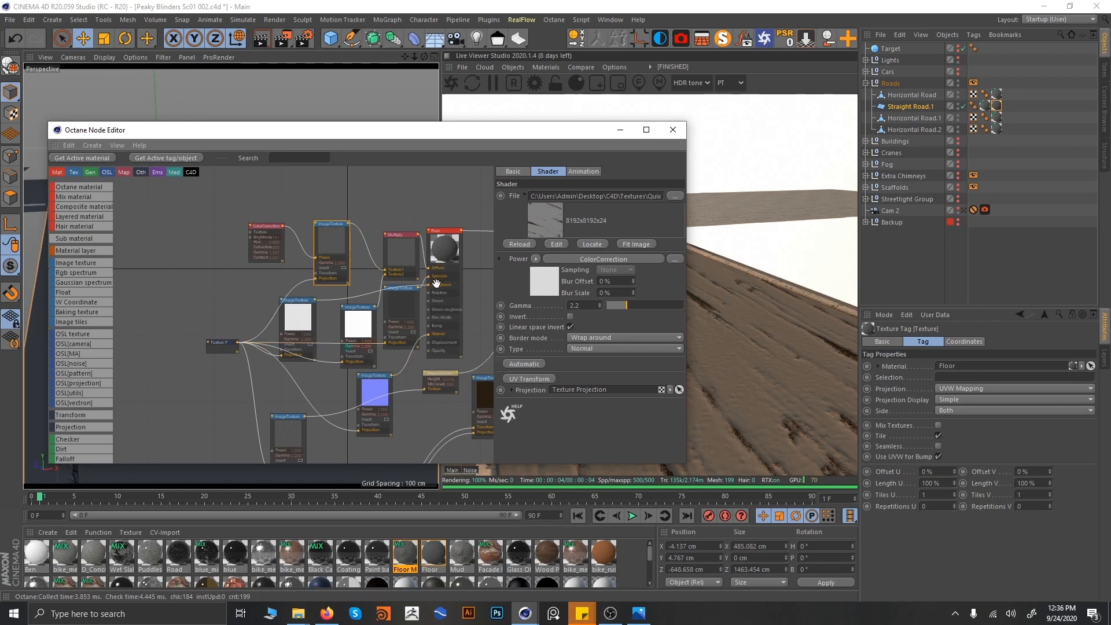
left_click_drag(221, 343, 194, 328)
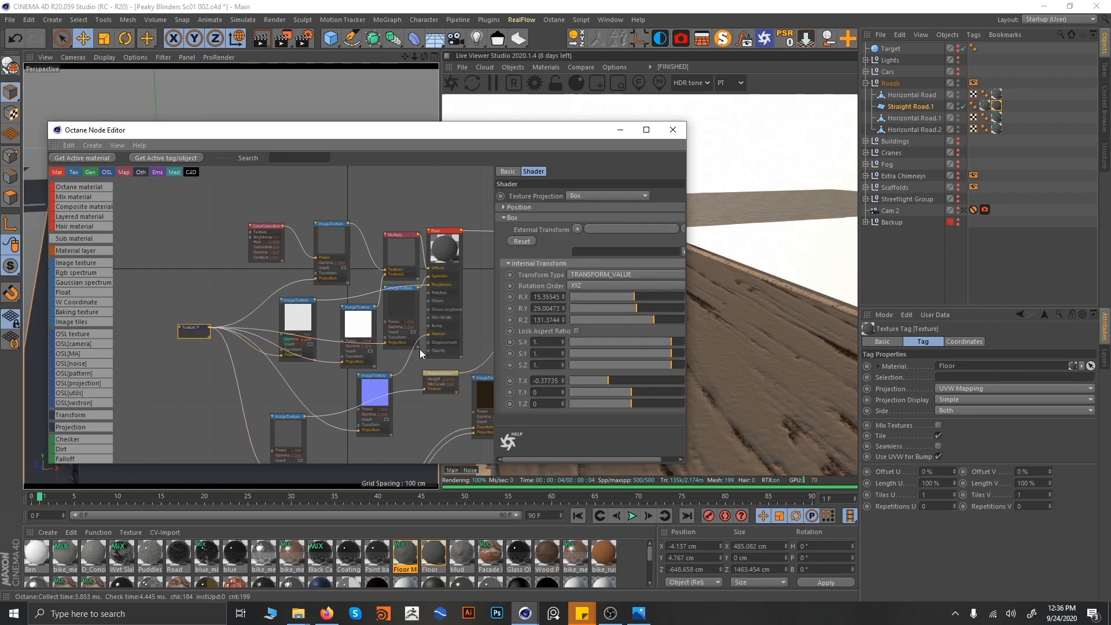
- Close the node graph and delete the Floor material tag from the Straight Road.1 plane, keeping its Floor Mix tag
middle_click_drag(419, 349, 237, 334)
middle_click_drag(409, 218, 413, 402)
left_click_drag(406, 558, 426, 408)
left_click(672, 131)
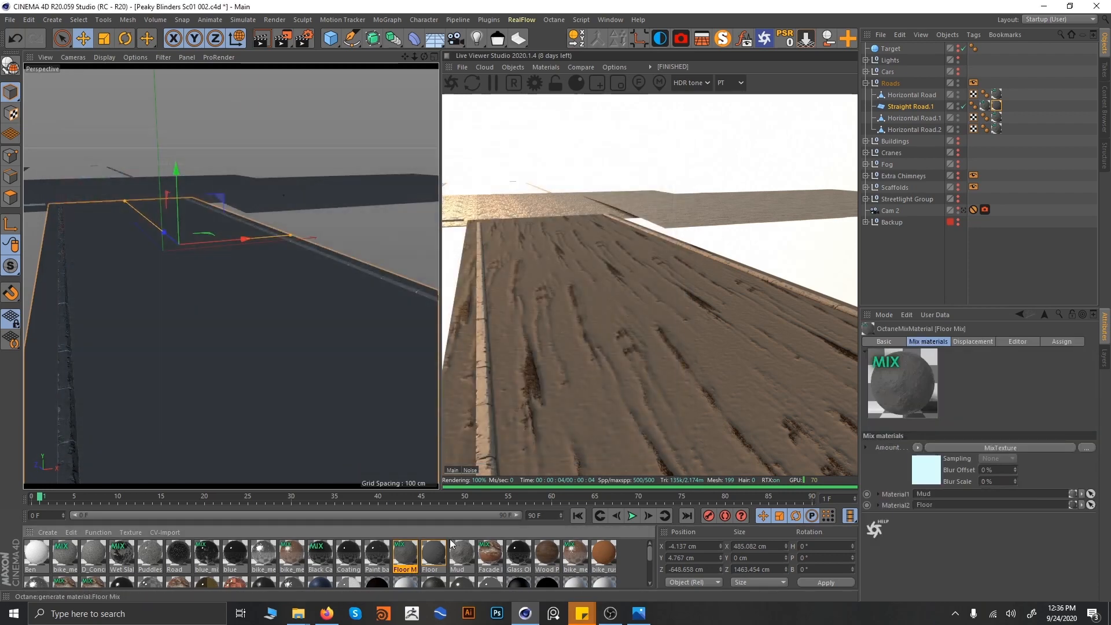
double_click(990, 110)
left_click(997, 108)
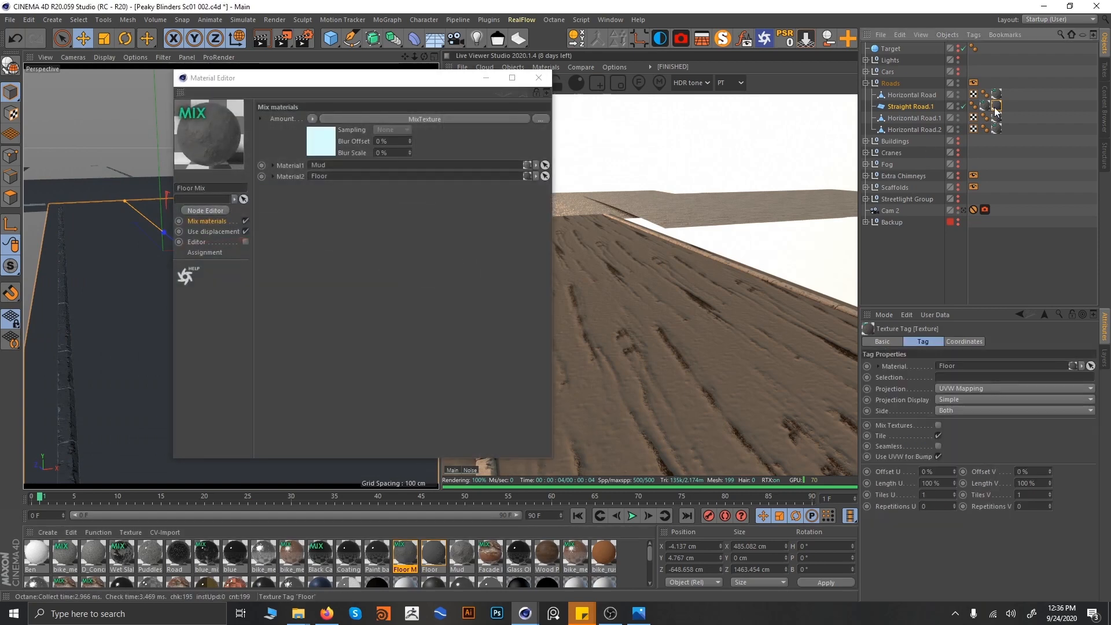
key("Delete")
left_click(987, 107)
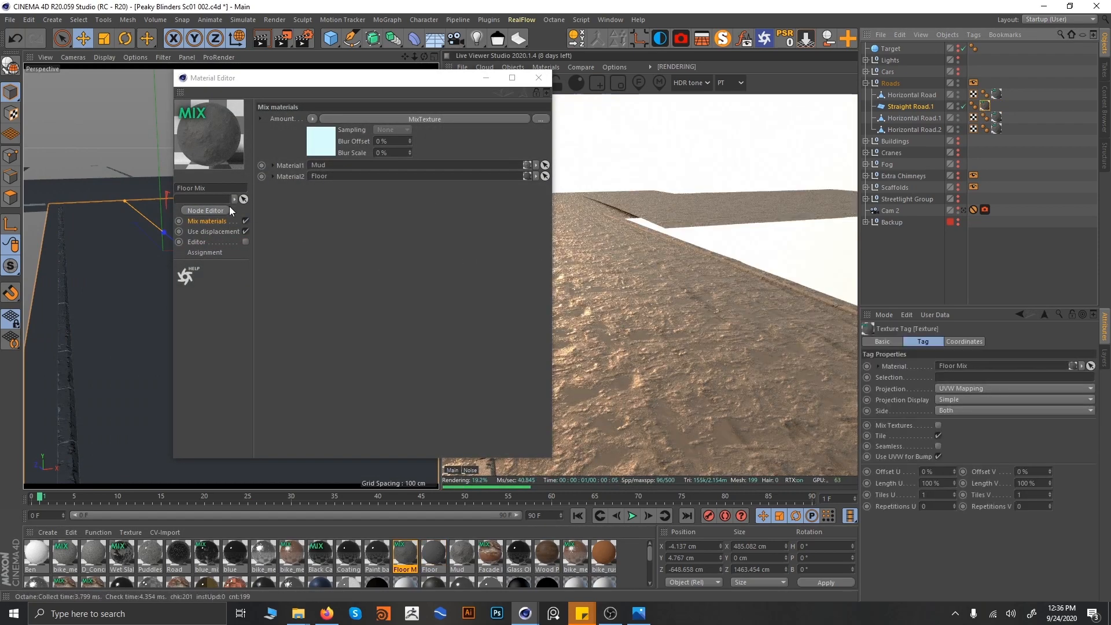
- Open the Floor Mix node graph and examine how the Mud and Floor materials and the displacement connect to the mix
left_click(207, 210)
middle_click_drag(467, 298, 465, 283)
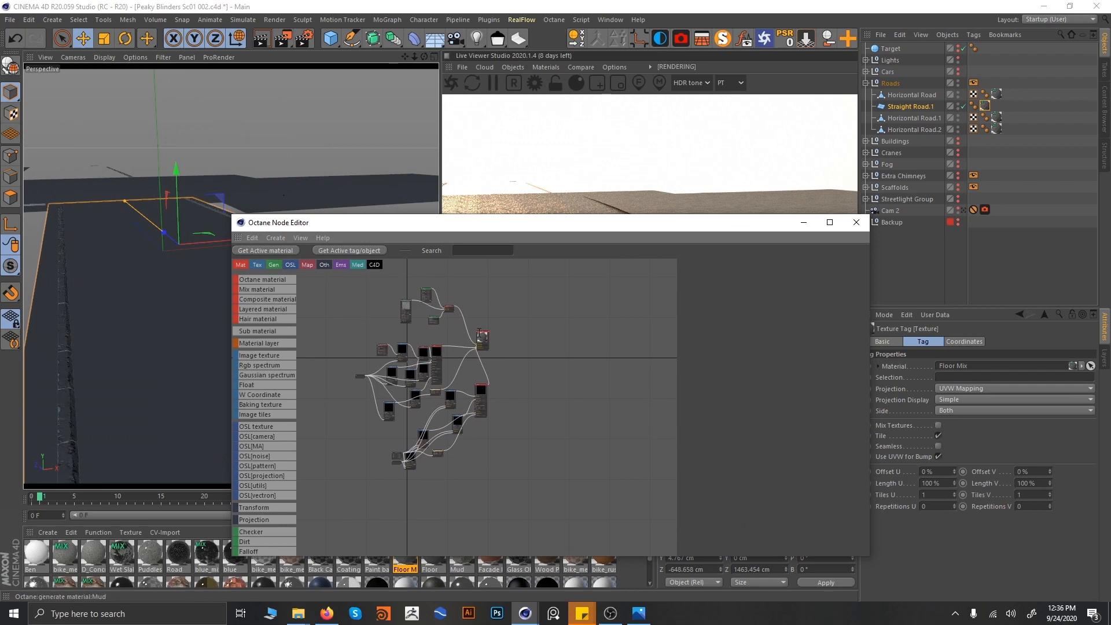
scroll(478, 342, "up", 6)
left_click_drag(491, 326, 614, 316)
middle_click_drag(555, 340, 498, 265)
scroll(508, 377, "down", 5)
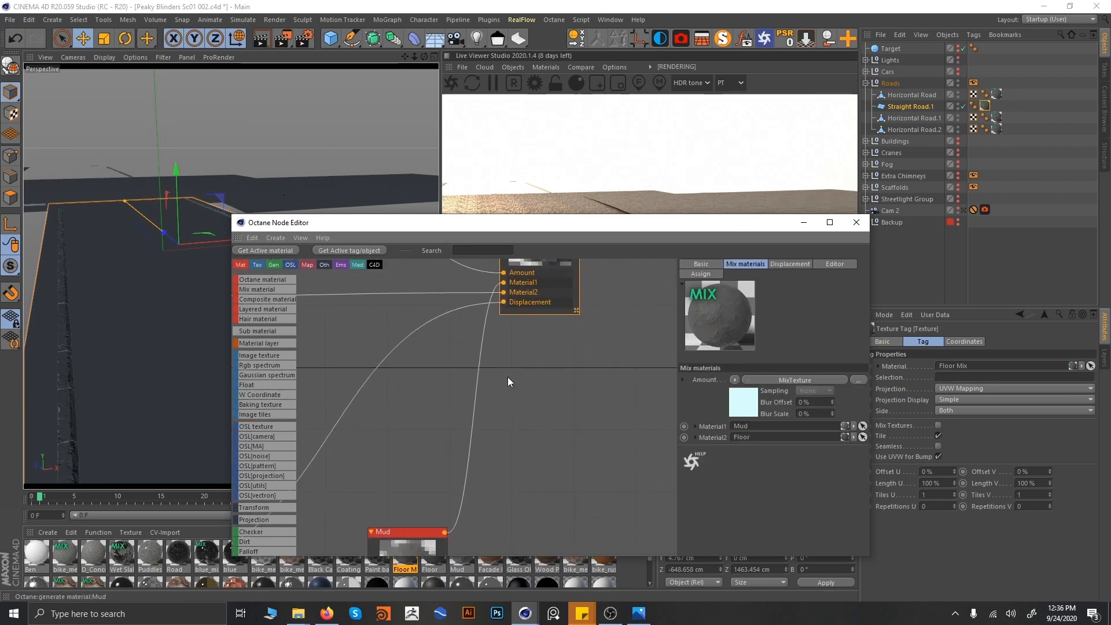
middle_click_drag(502, 384, 591, 346)
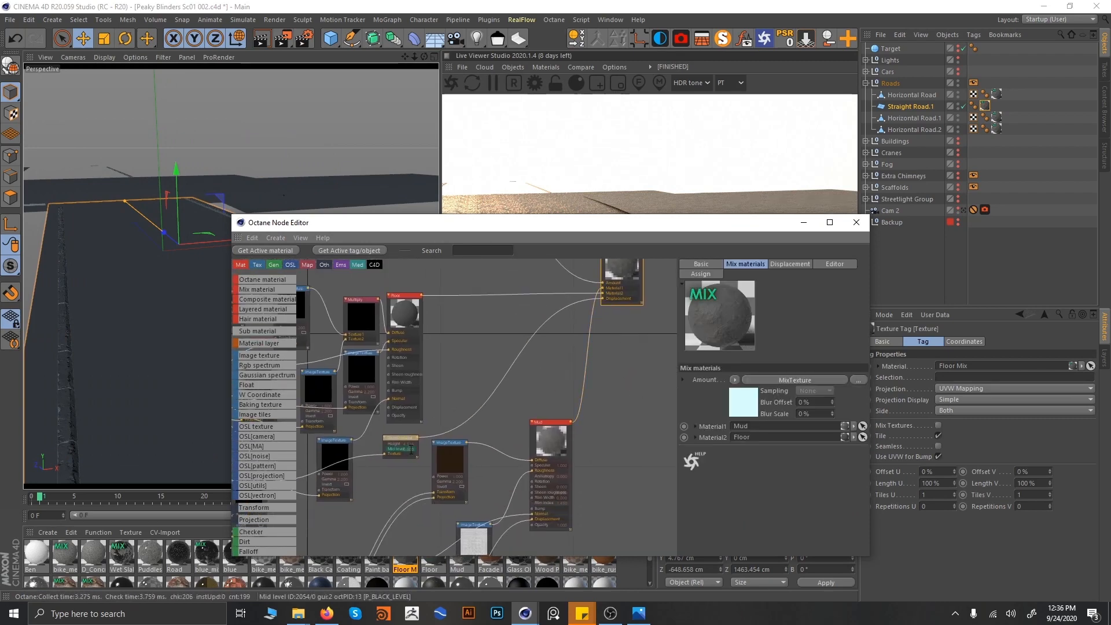
middle_click_drag(485, 404, 508, 465)
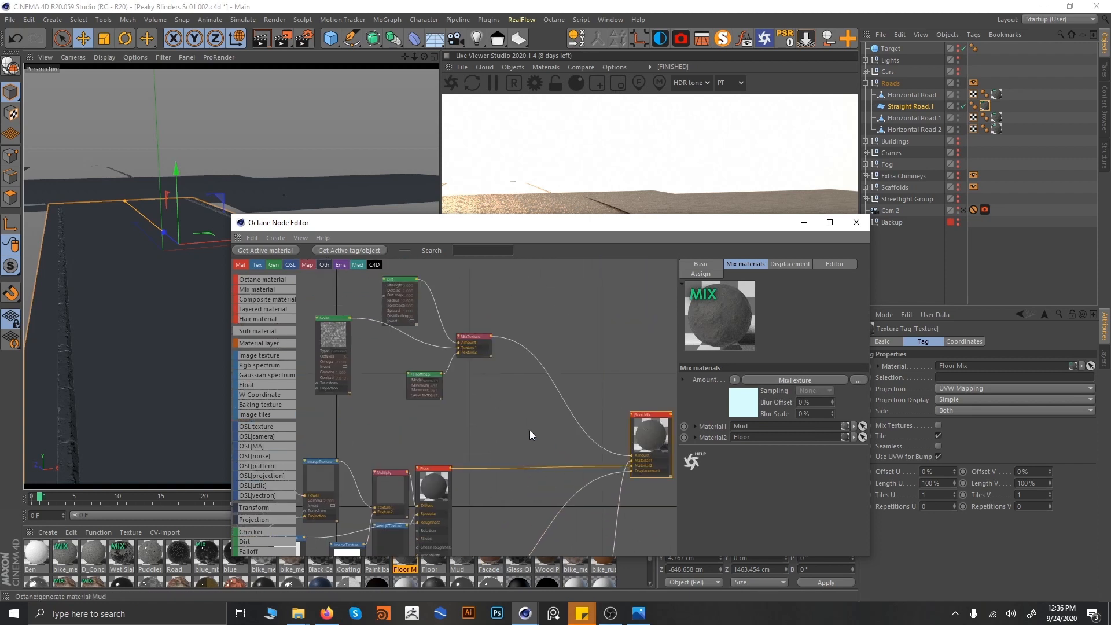
- Trace the Floor branch's color-corrected image texture and the Mud branch's texture nodes within the Floor Mix graph
middle_click_drag(502, 464, 570, 347)
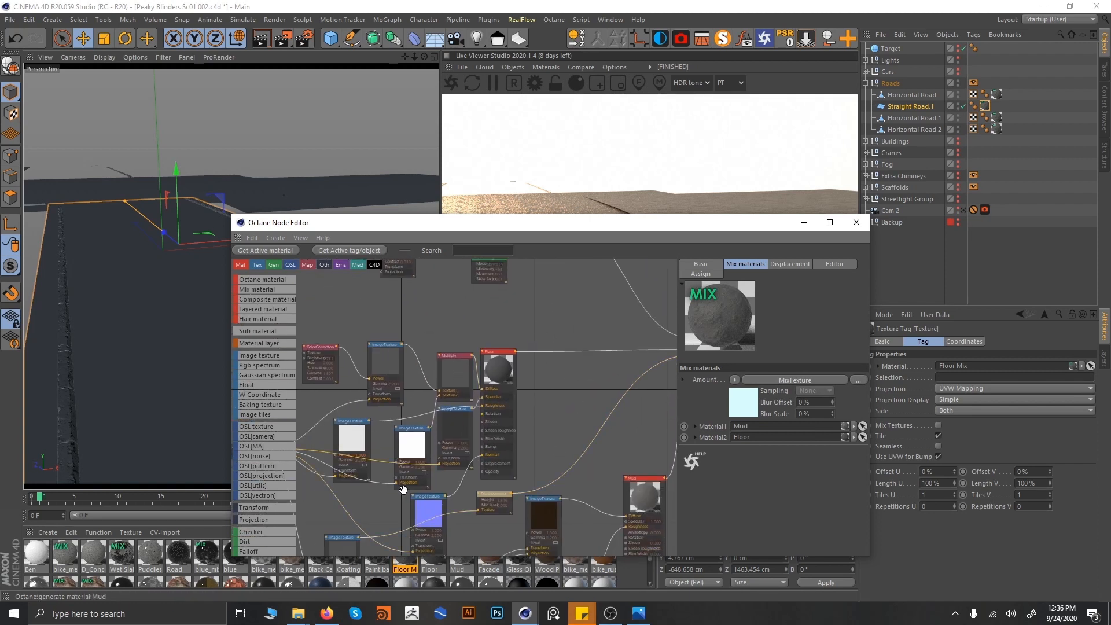
scroll(473, 352, "up", 5)
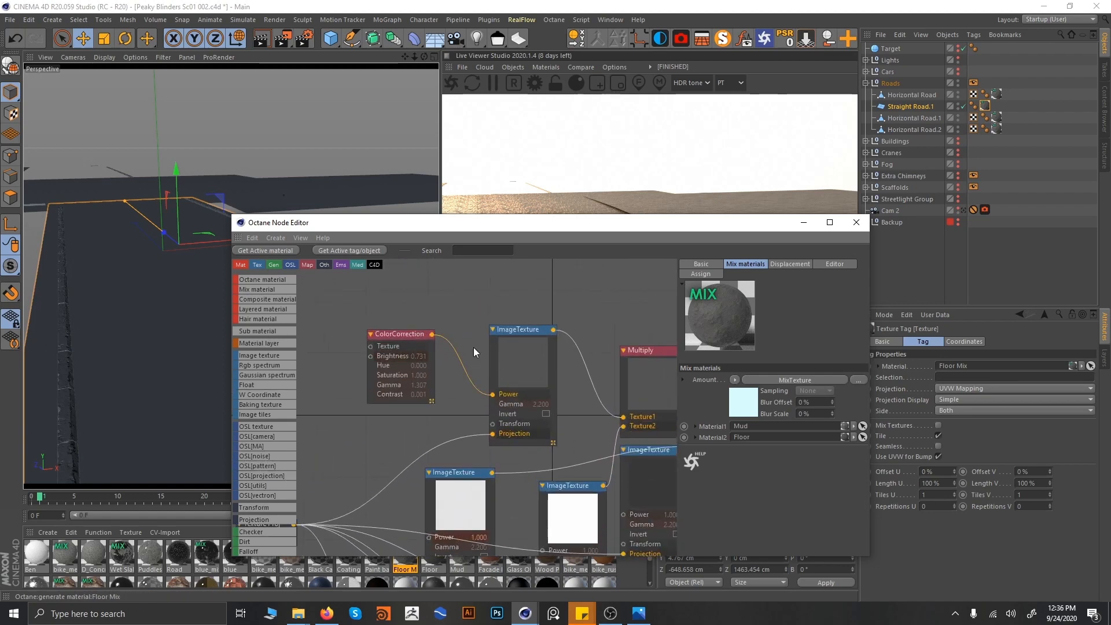
left_click(521, 336)
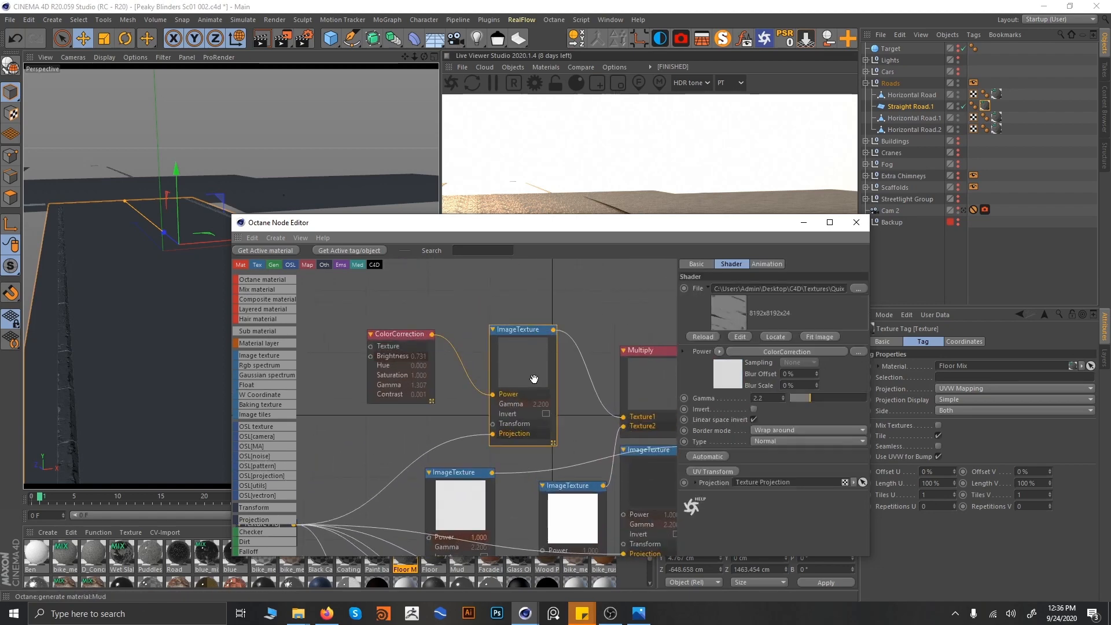
middle_click_drag(534, 379, 371, 419)
scroll(526, 410, "down", 3)
middle_click_drag(592, 486, 468, 307)
middle_click_drag(545, 450, 523, 354)
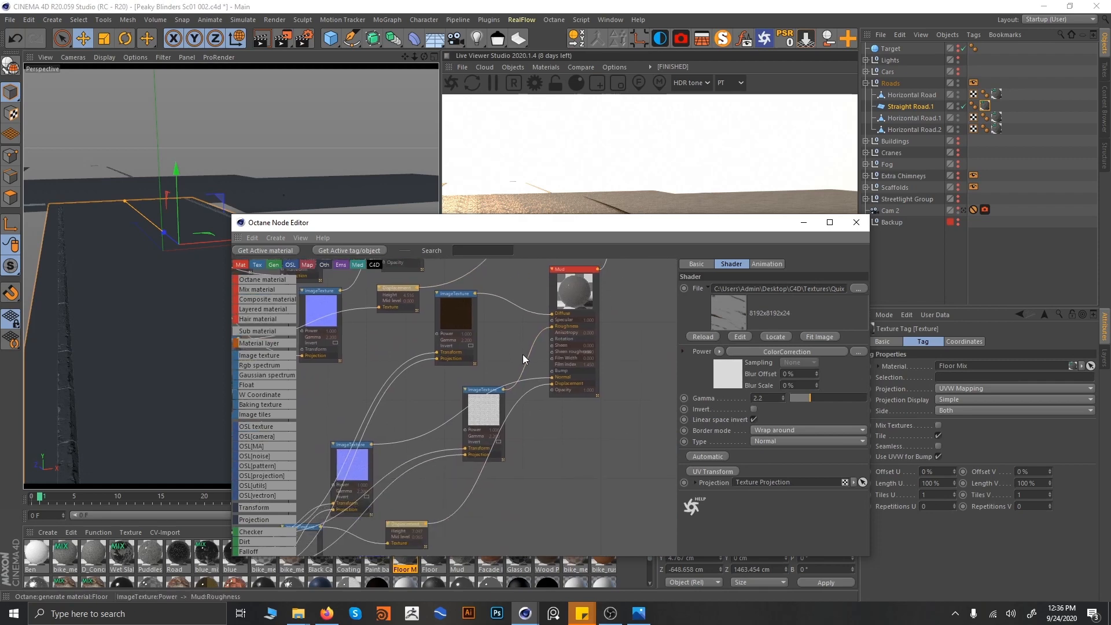
- Examine the MixTexture driving the mix amount with its Dirt, Noise and FalloffMap inputs, and check the Noise settings
middle_click_drag(529, 407, 534, 538)
middle_click_drag(532, 382, 539, 531)
middle_click_drag(532, 341, 533, 474)
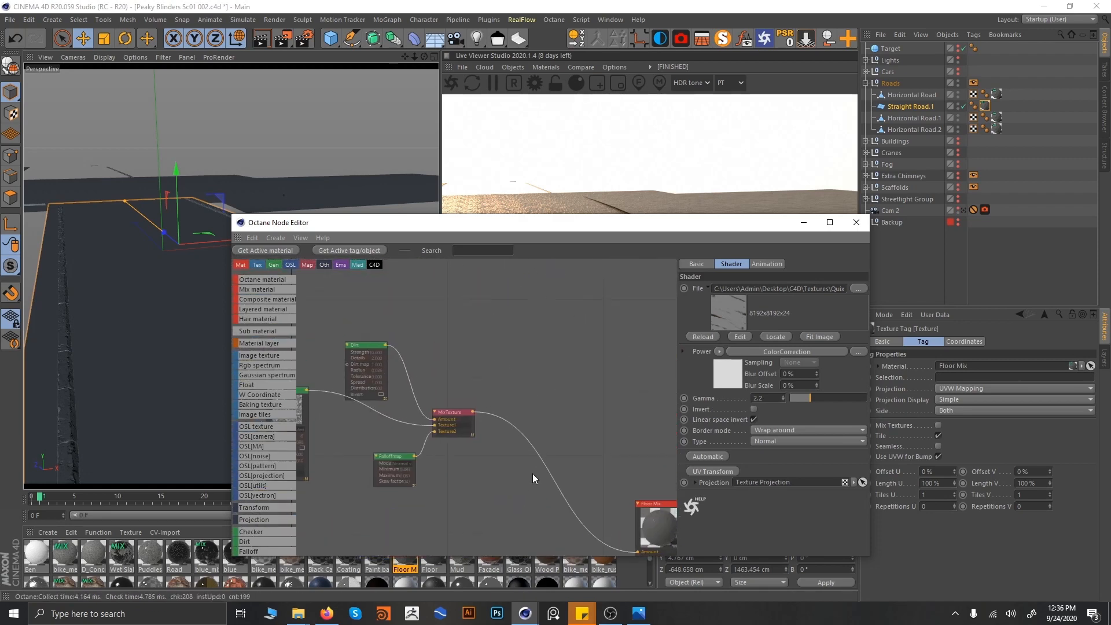
middle_click_drag(465, 369, 560, 360)
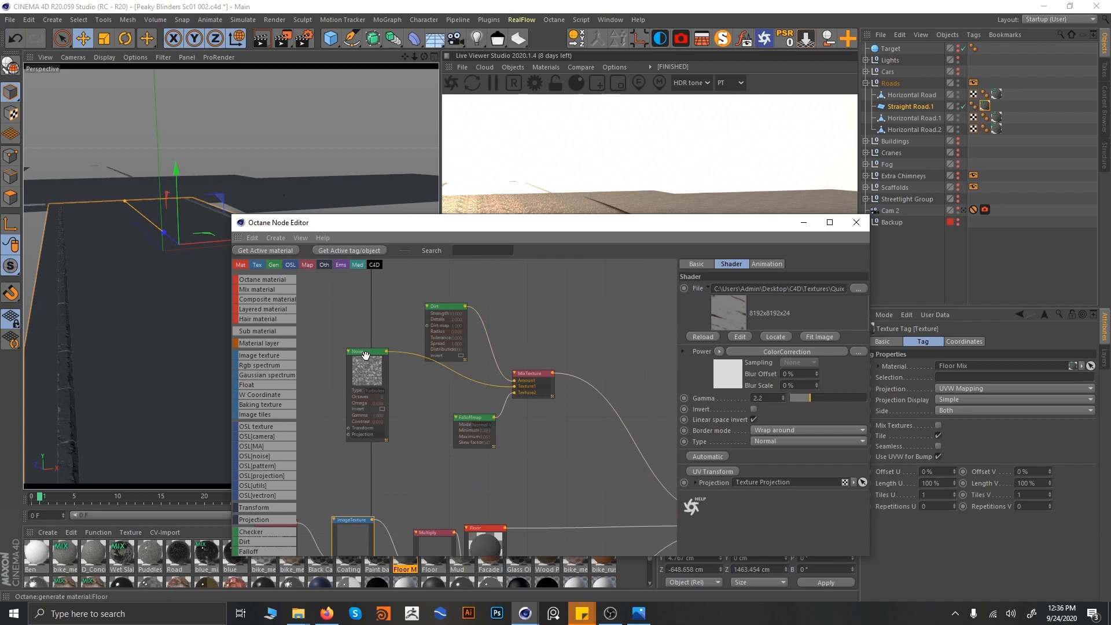
left_click_drag(368, 351, 419, 371)
middle_click_drag(525, 437, 488, 439)
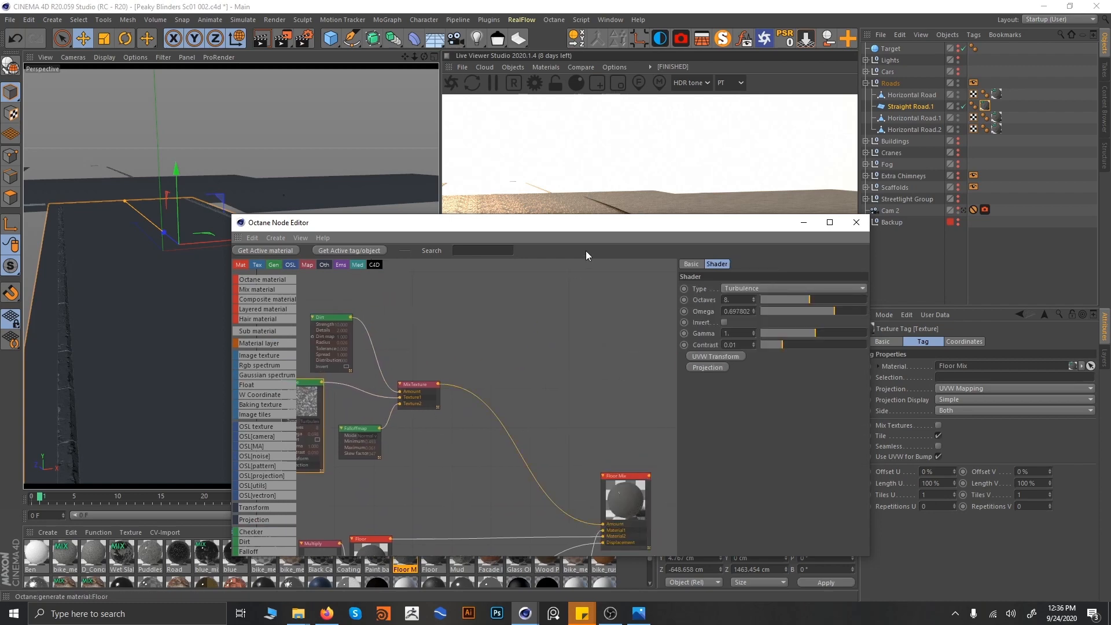
- Examine the Floor Mix road in the live render, and close its node graph and the Roads group
left_click_drag(586, 223, 421, 422)
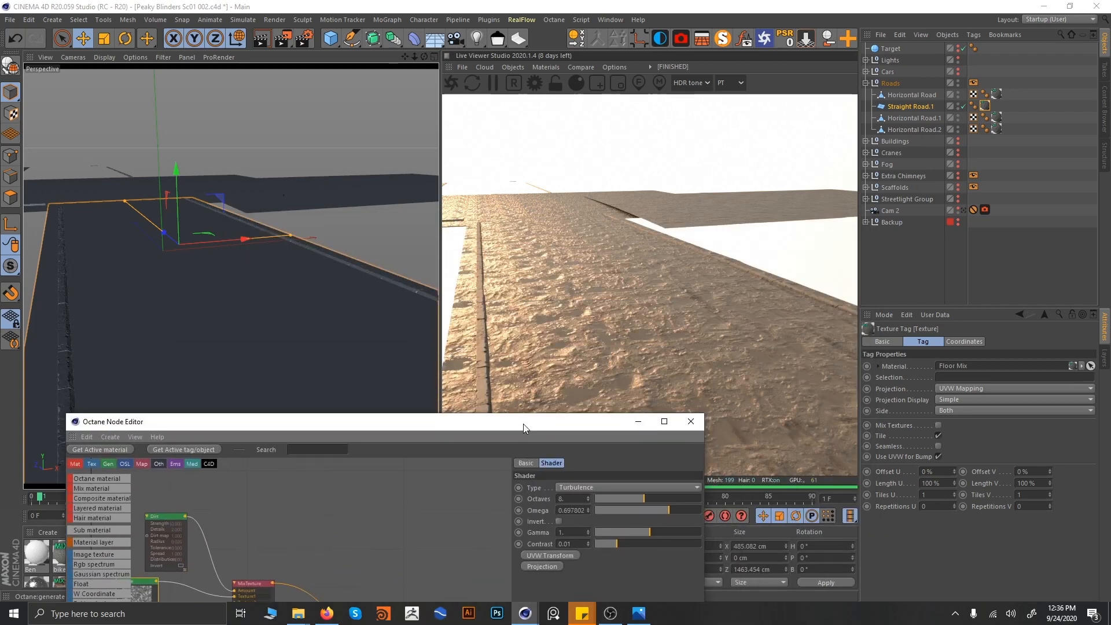
left_click_drag(524, 428, 421, 222)
left_click_drag(490, 222, 429, 265)
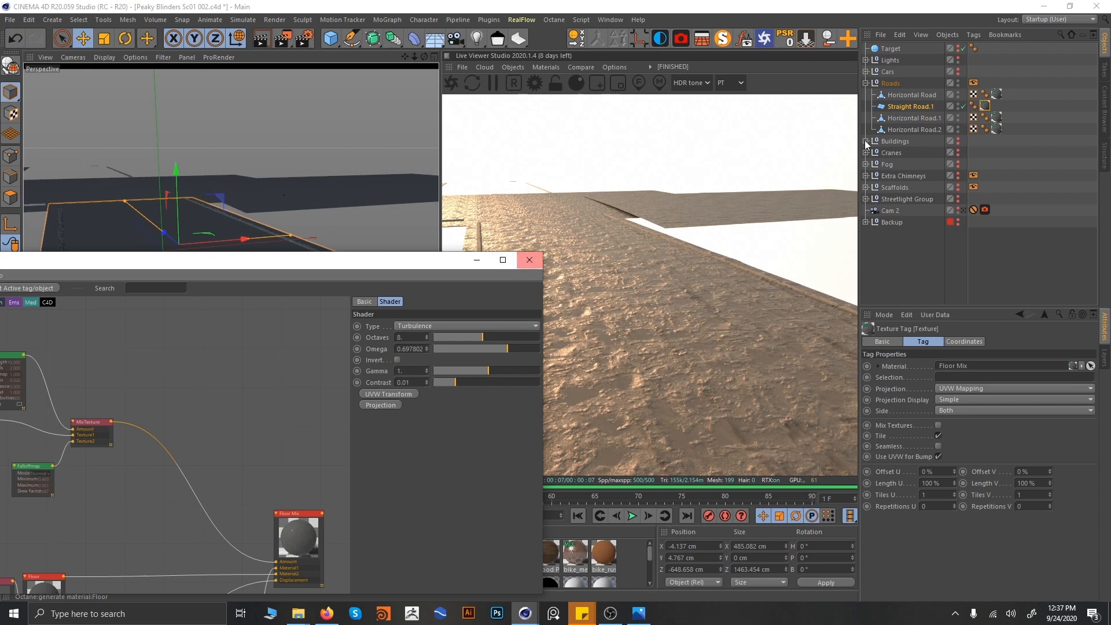
left_click(867, 83)
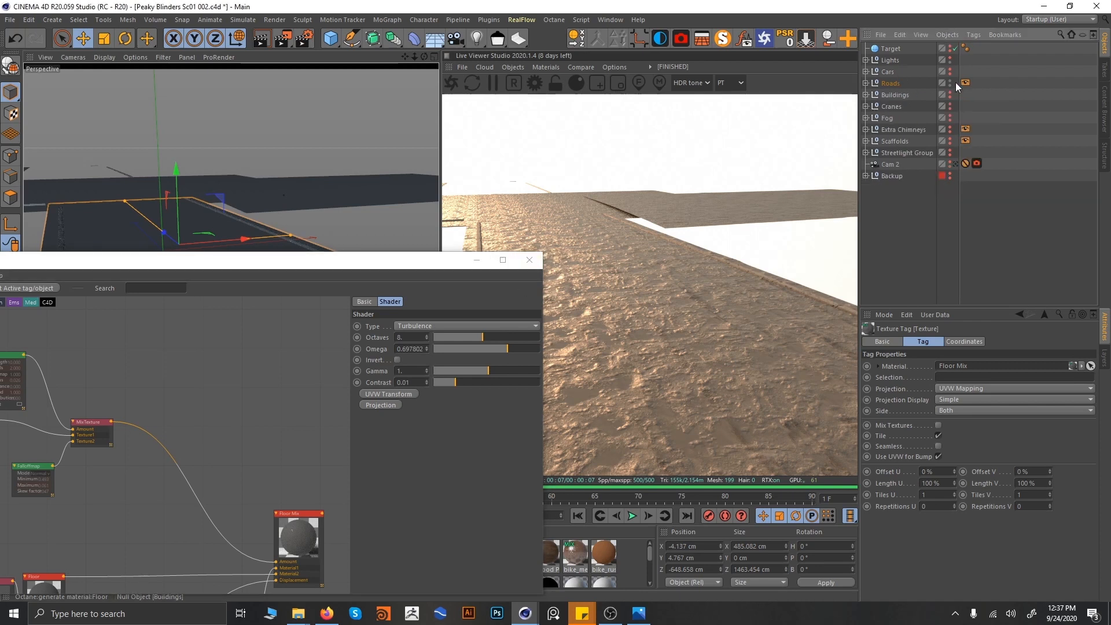
left_click(529, 264)
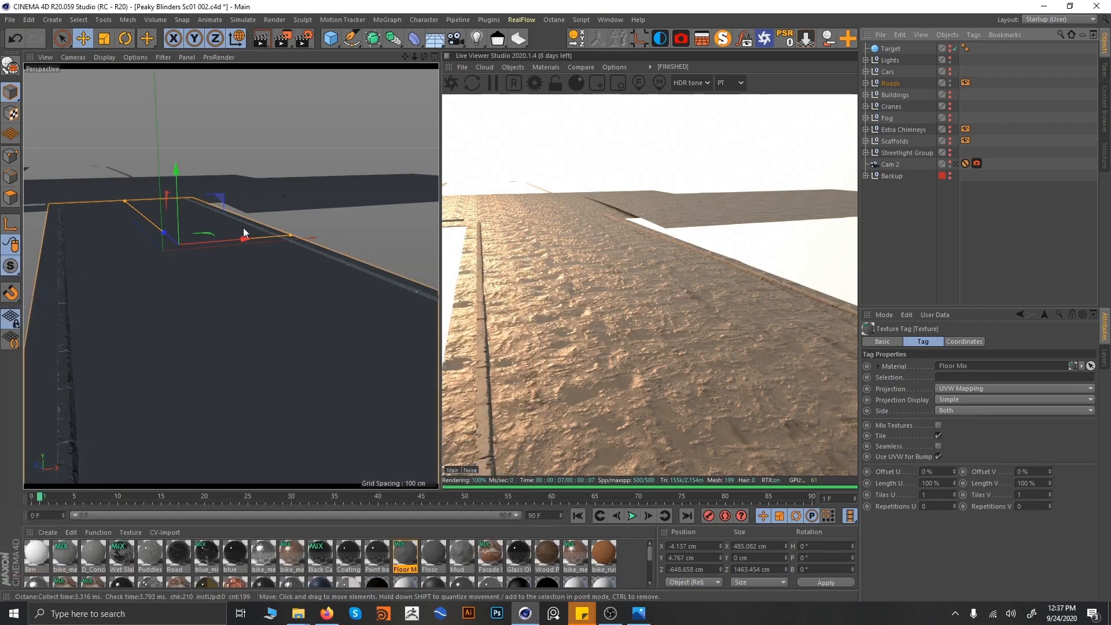
- Inspect the road planes from above and near ground level, and switch the view back to Cam 2
left_click_drag(243, 228, 320, 290, "alt")
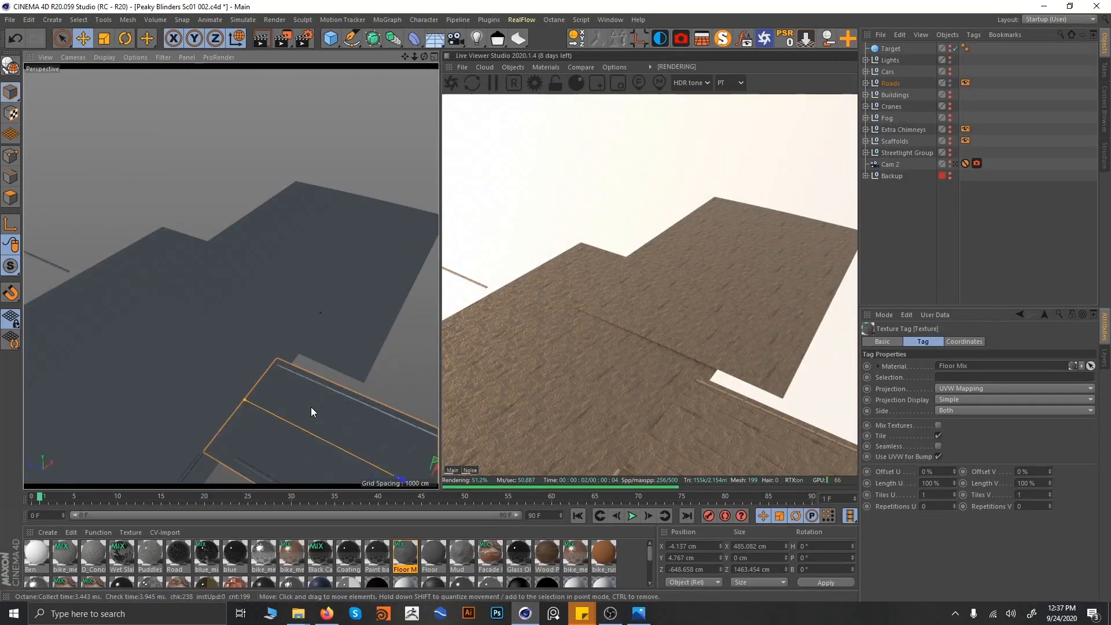
left_click_drag(311, 407, 236, 334, "alt")
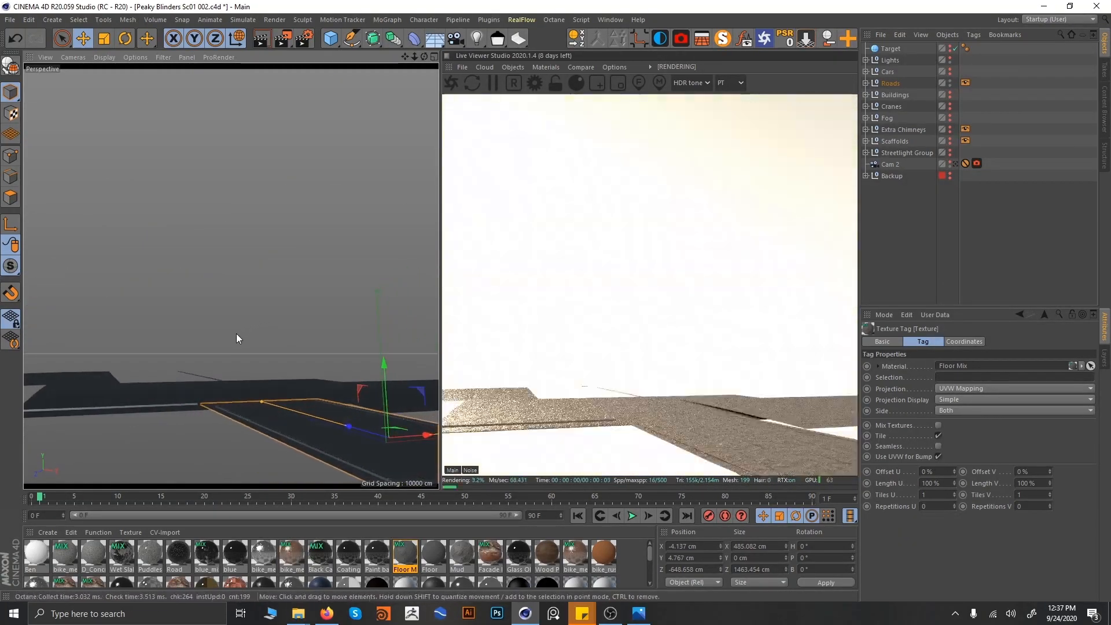
left_click(956, 163)
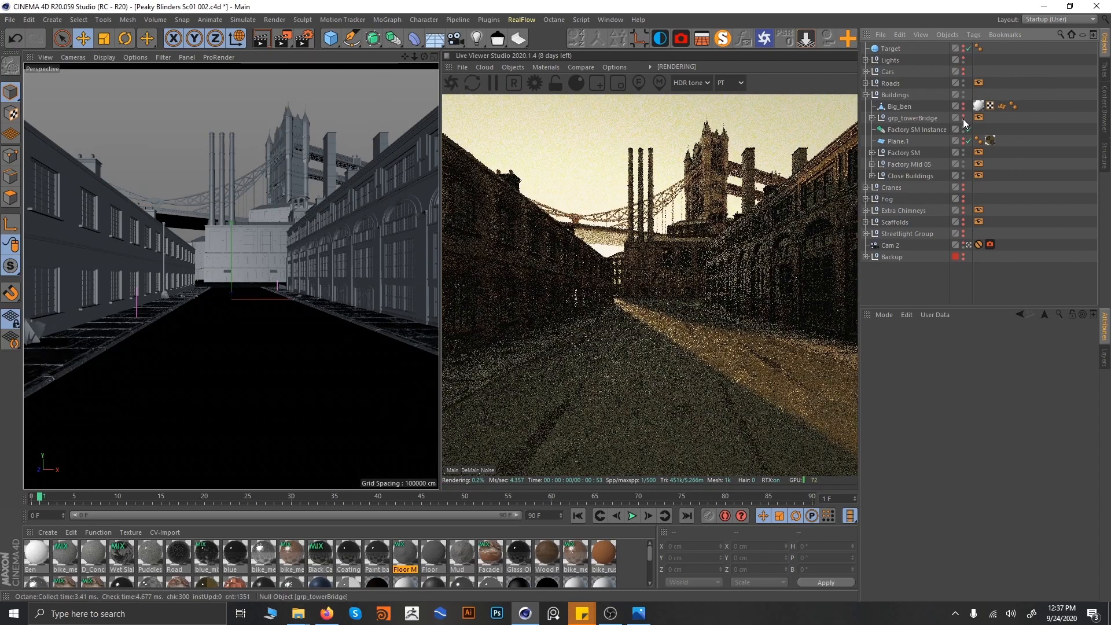
- Hide the grp_towerBridge, Factory Mid 05 and Factory SM groups, leaving the Close Buildings group visible
left_click(963, 119)
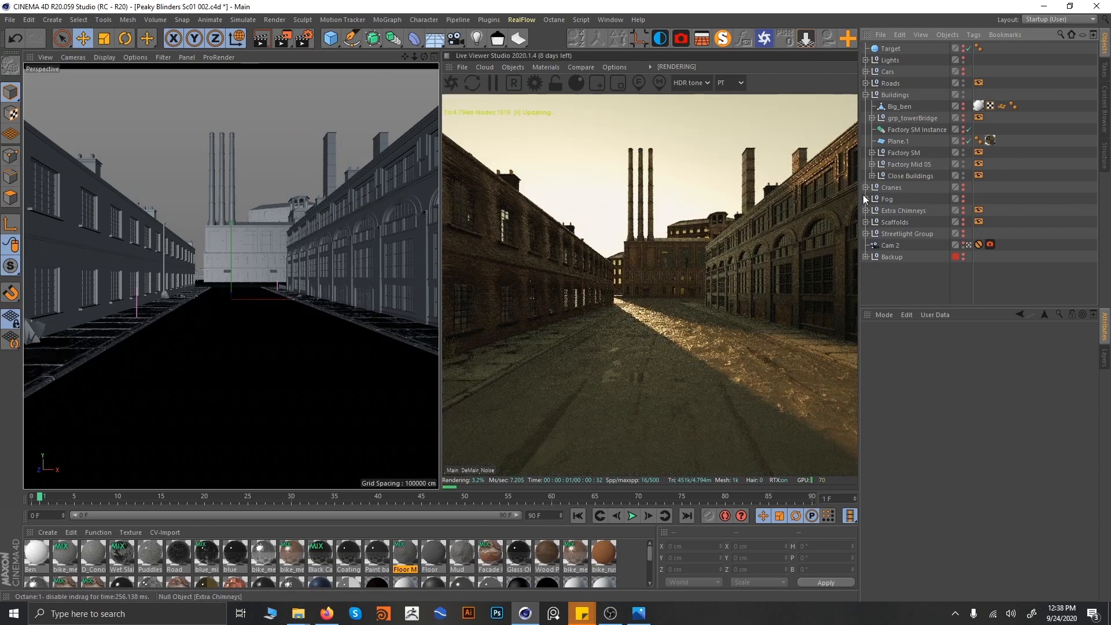
left_click(964, 165)
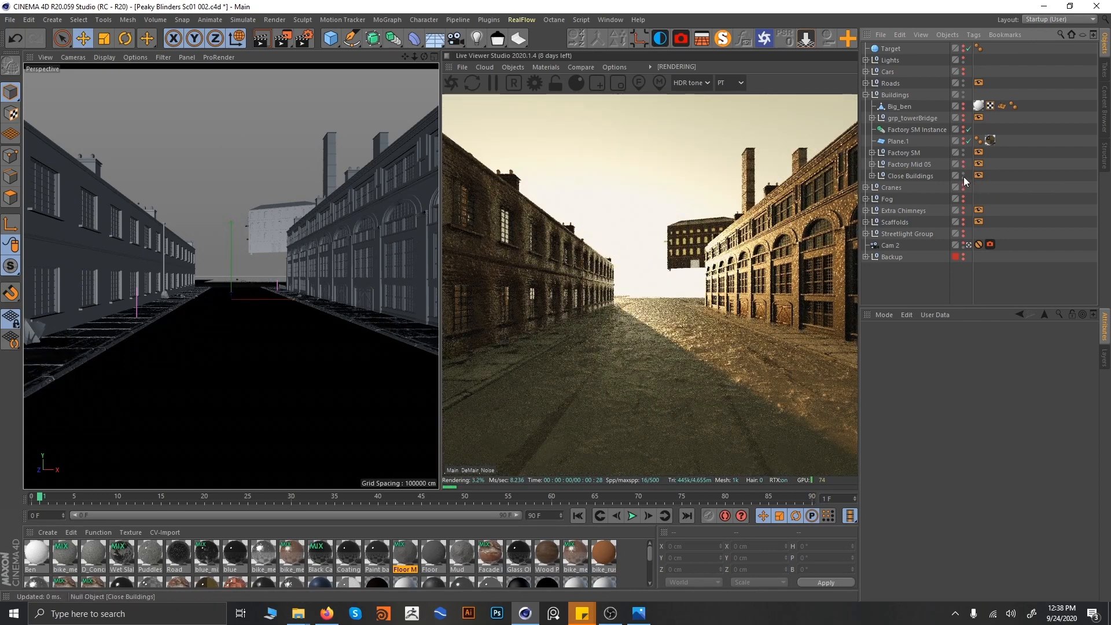
left_click(964, 154)
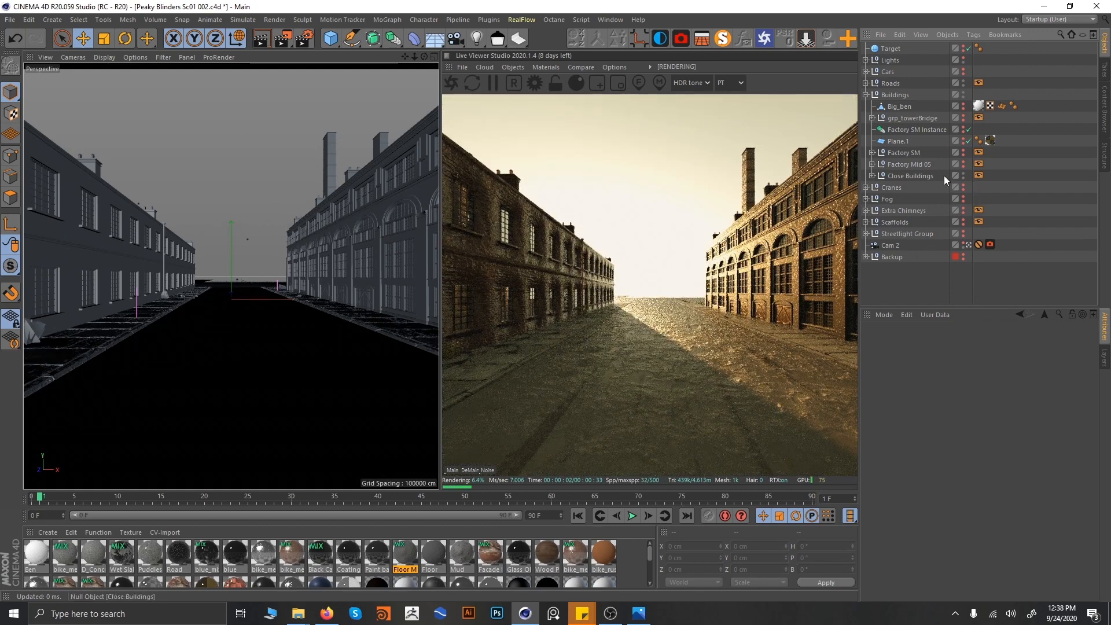
- Expand the Close Buildings group and its Left subgroup to review the objects inside
left_click(872, 175)
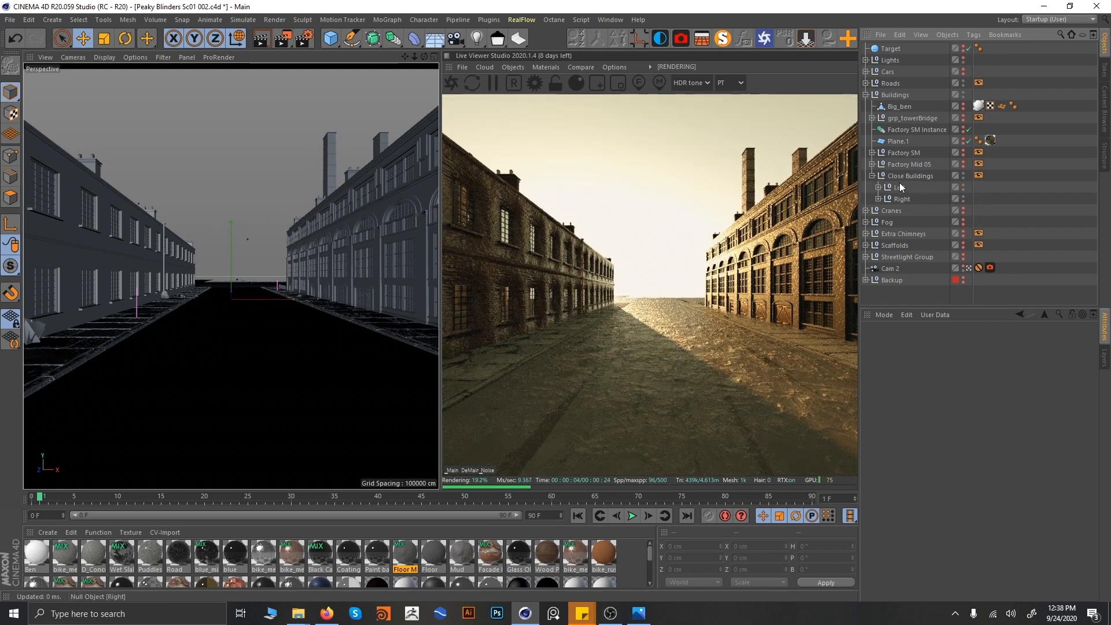
left_click(879, 187)
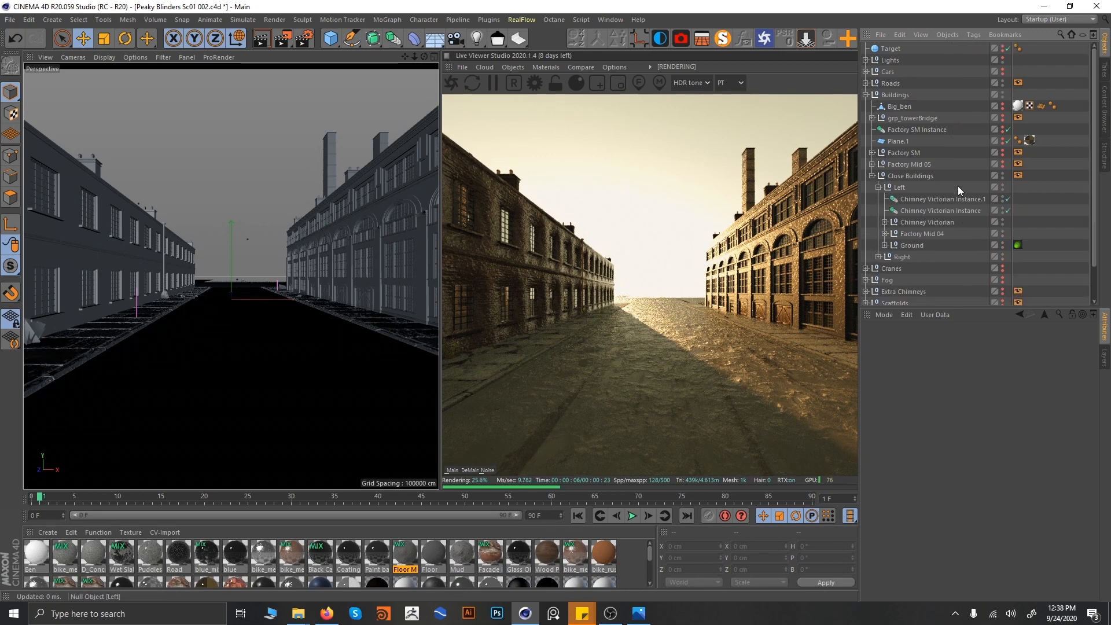
- Expand the Factory Mid 04 group under Left to review its parts, and select factory_mid_04_Winch_Metal
left_click(884, 233)
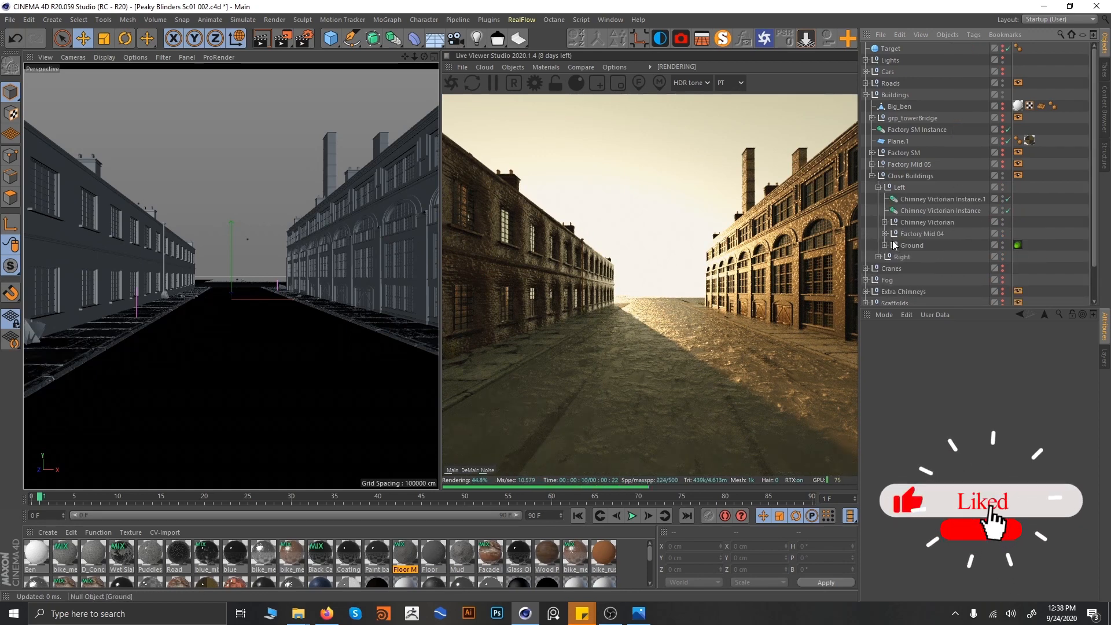
left_click(885, 234)
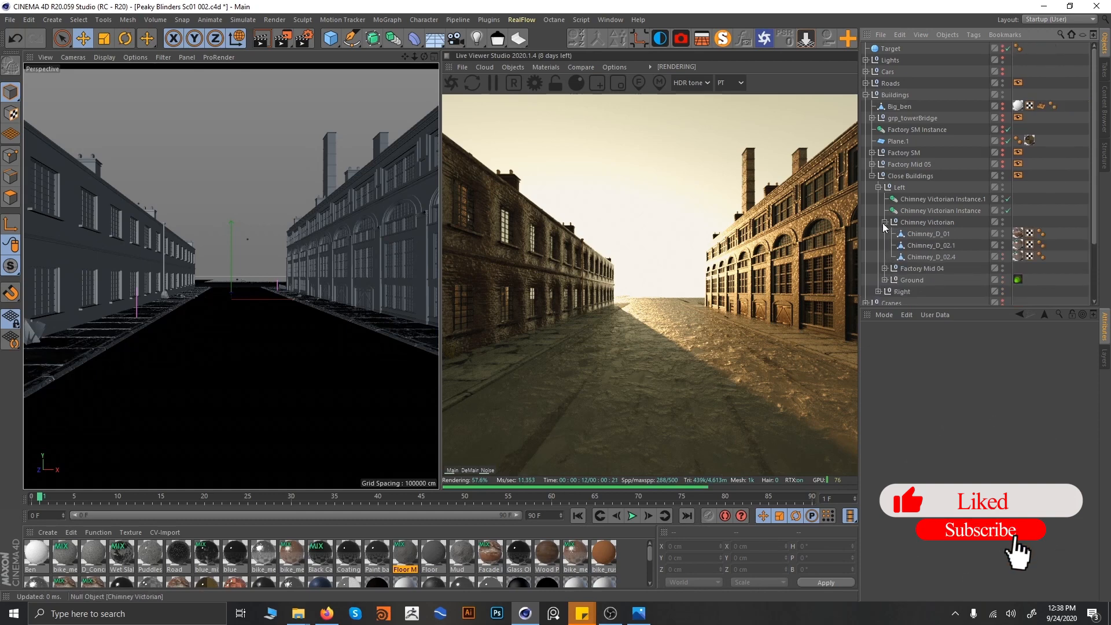
left_click(885, 234)
scroll(970, 232, "down", 2)
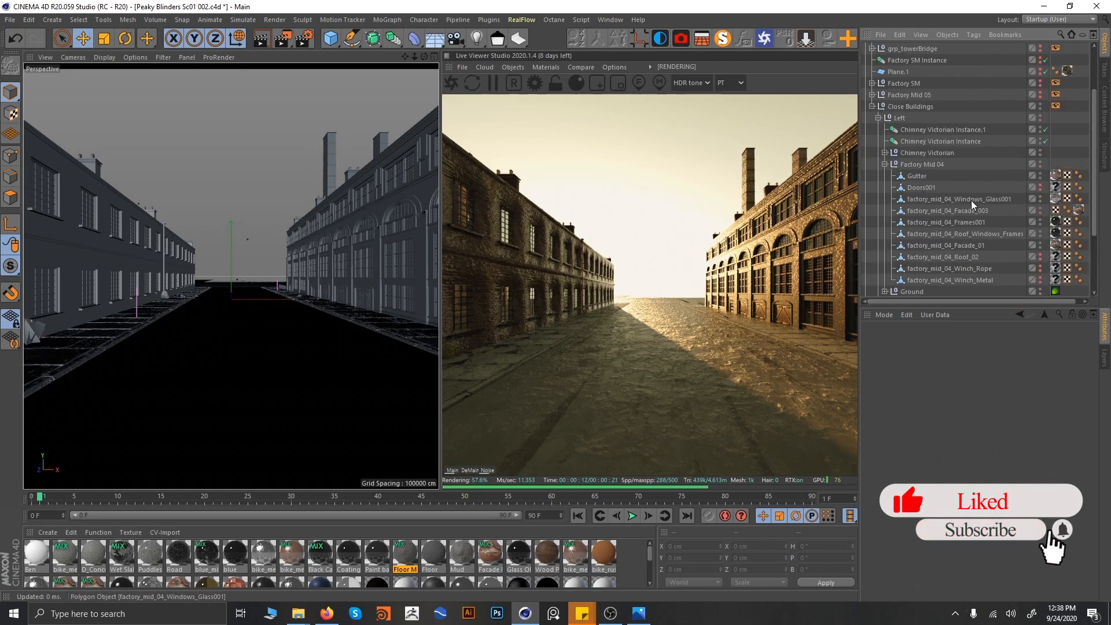
scroll(932, 226, "down", 2)
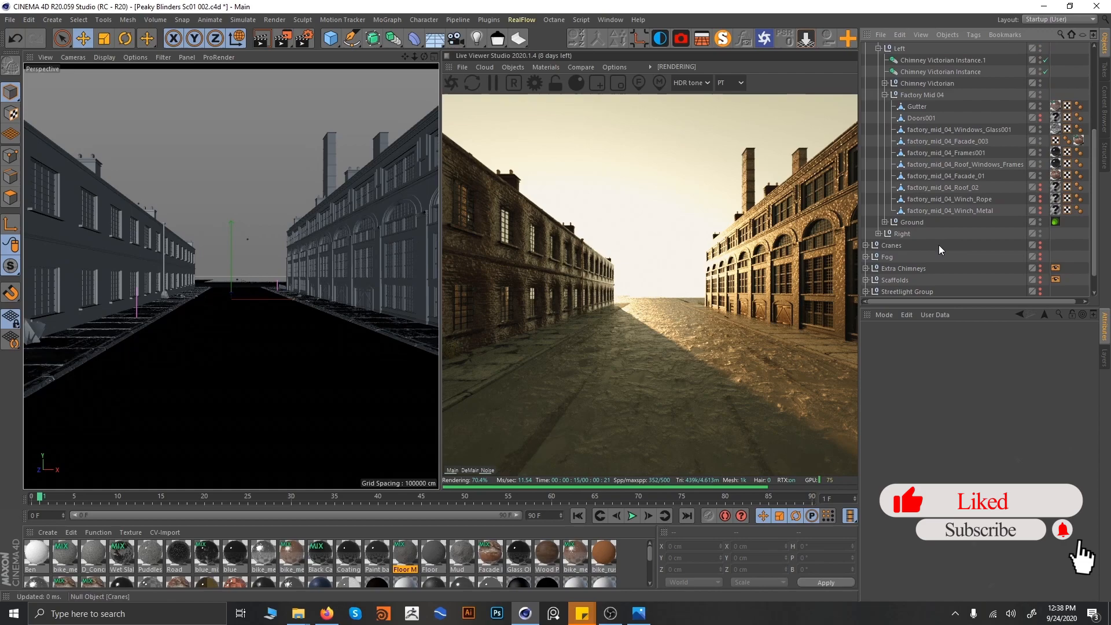
left_click(944, 211)
scroll(1053, 272, "down", 2)
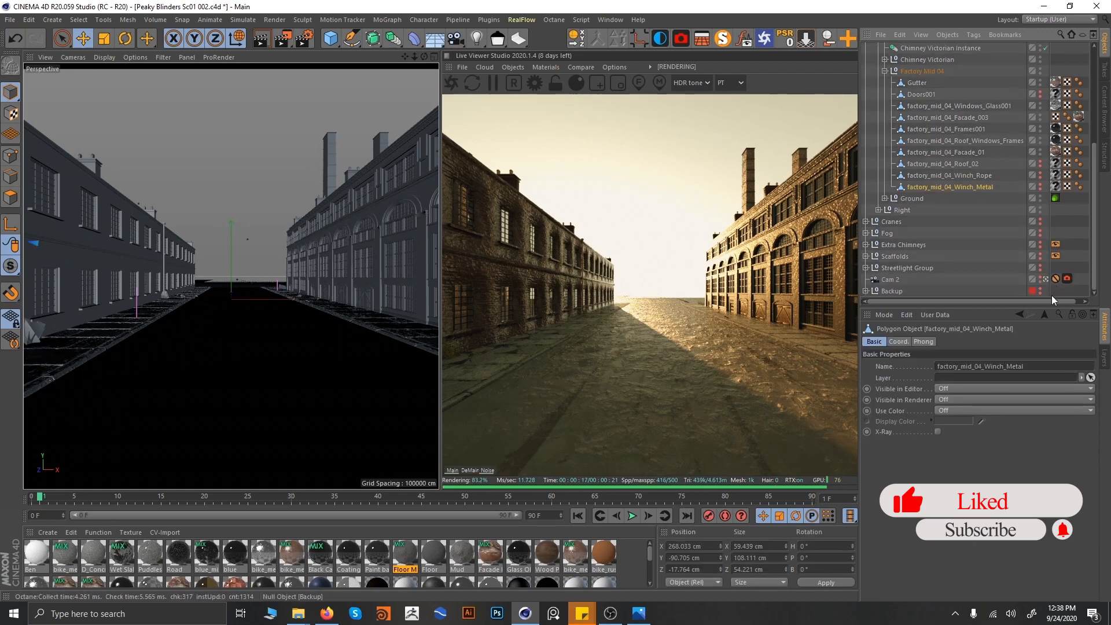
- Leave the Cam 2 view and inspect the left factory's brick facade and windows from close up
left_click(1045, 281)
scroll(283, 235, "down", 6)
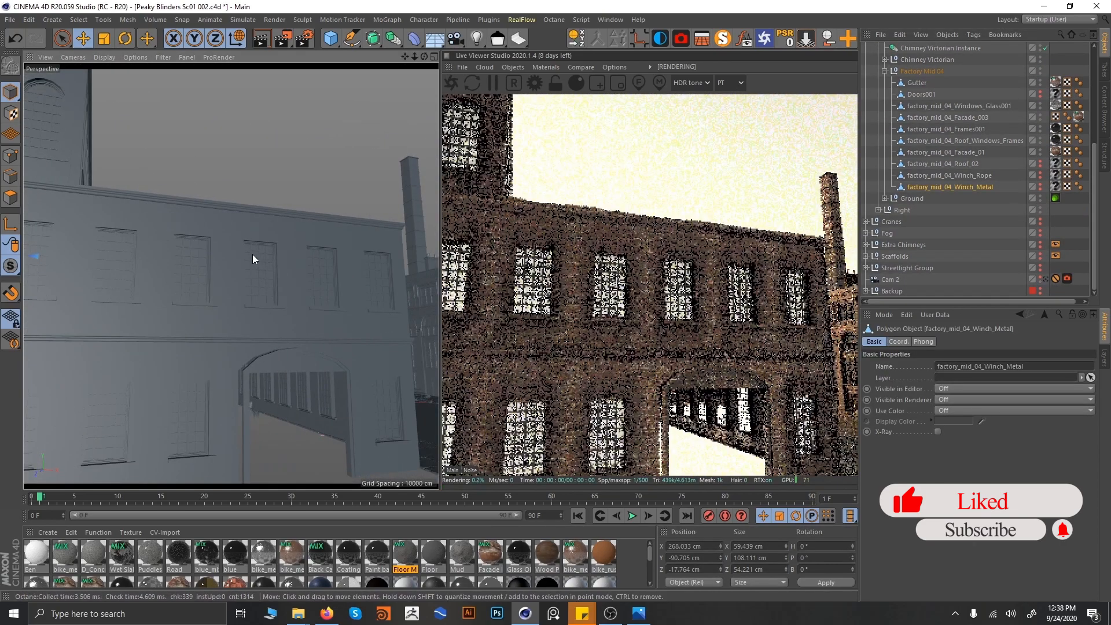
left_click_drag(253, 255, 262, 312, "alt")
middle_click_drag(249, 246, 330, 265, "alt")
left_click_drag(264, 269, 276, 275, "alt")
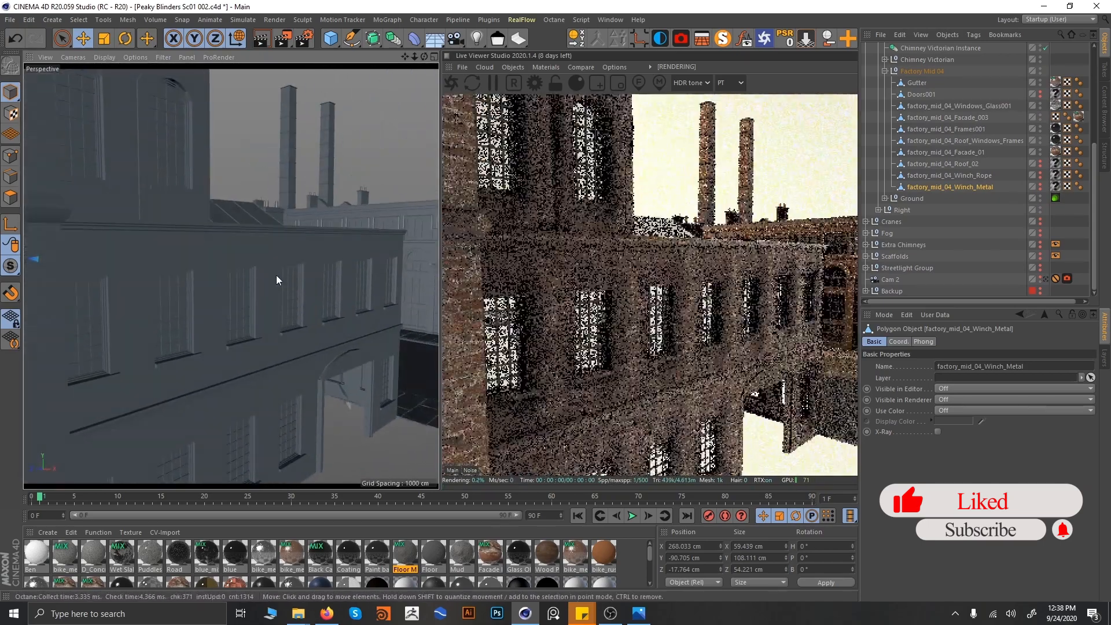
right_click_drag(280, 275, 317, 275, "alt")
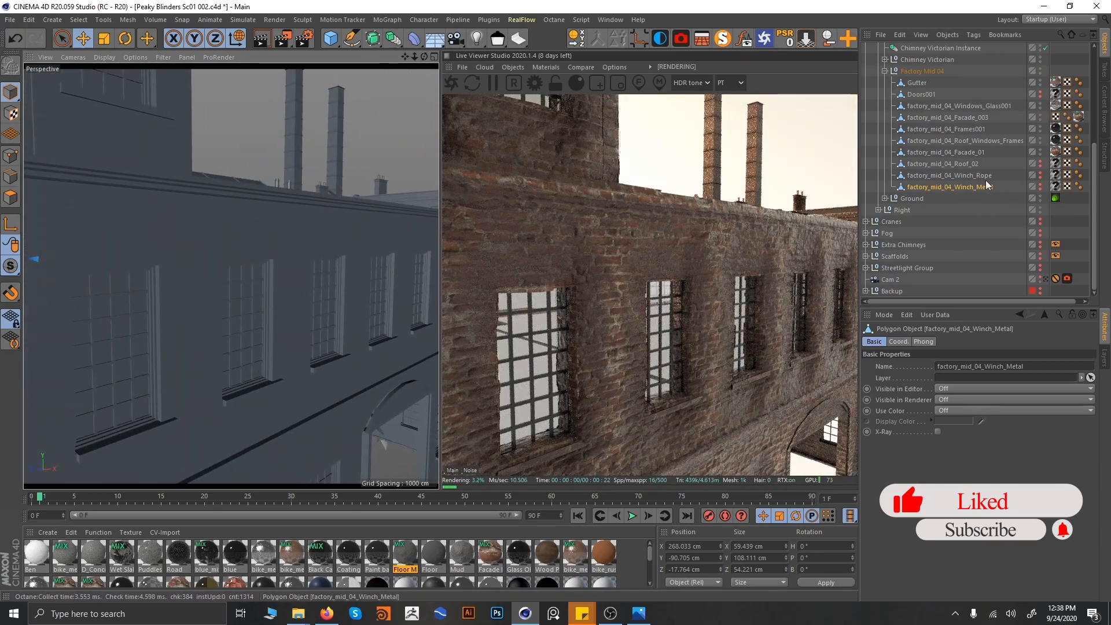
- Select factory_mid_04_Facade_01, check its material tag, and open the Brick Old Wall material in the Octane Node Editor
left_click_drag(964, 301, 973, 301)
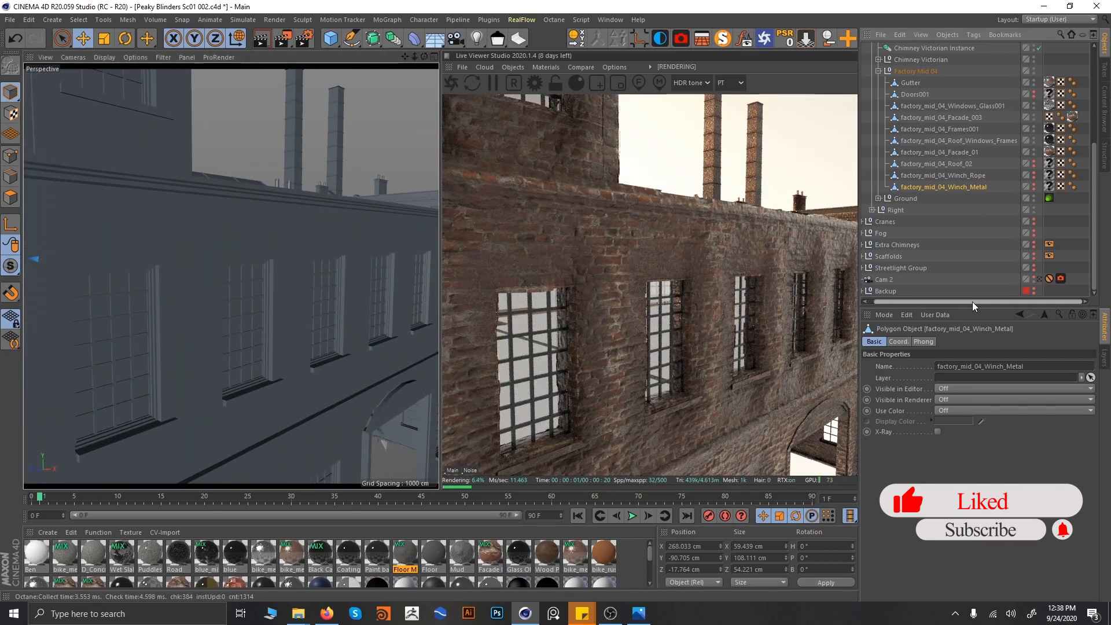
left_click(963, 152)
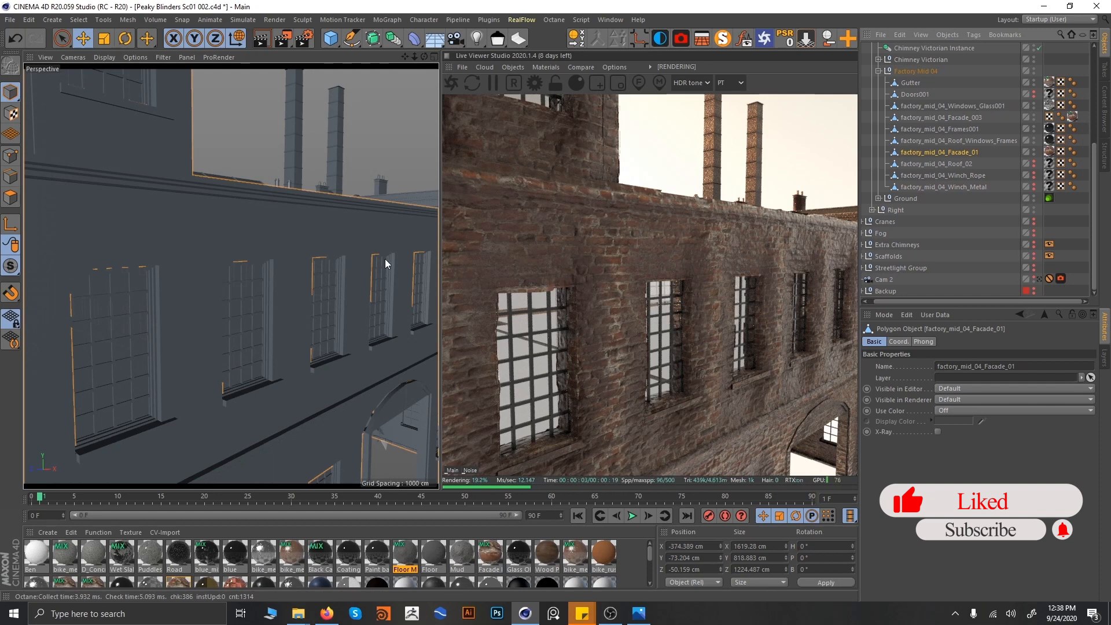
left_click(1049, 152)
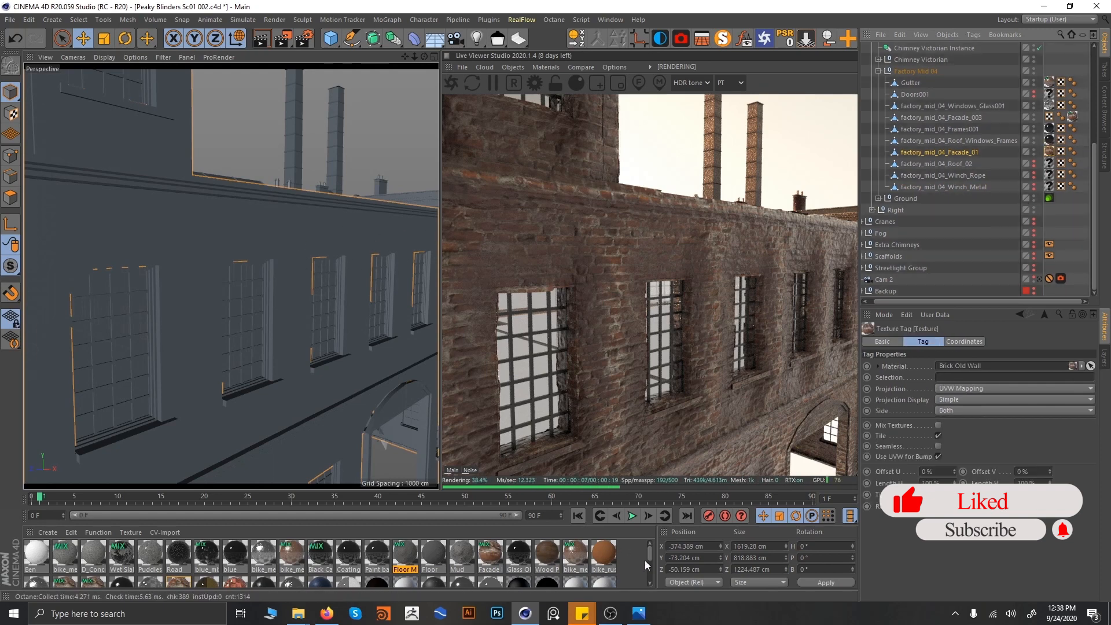
left_click_drag(648, 557, 647, 571)
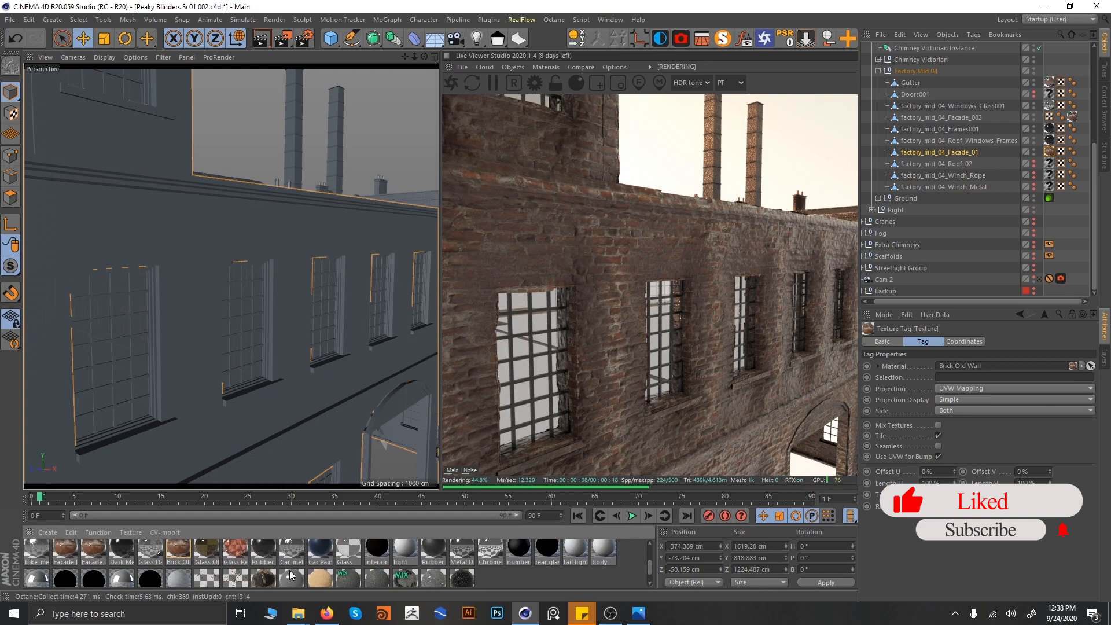
double_click(179, 551)
left_click(215, 226)
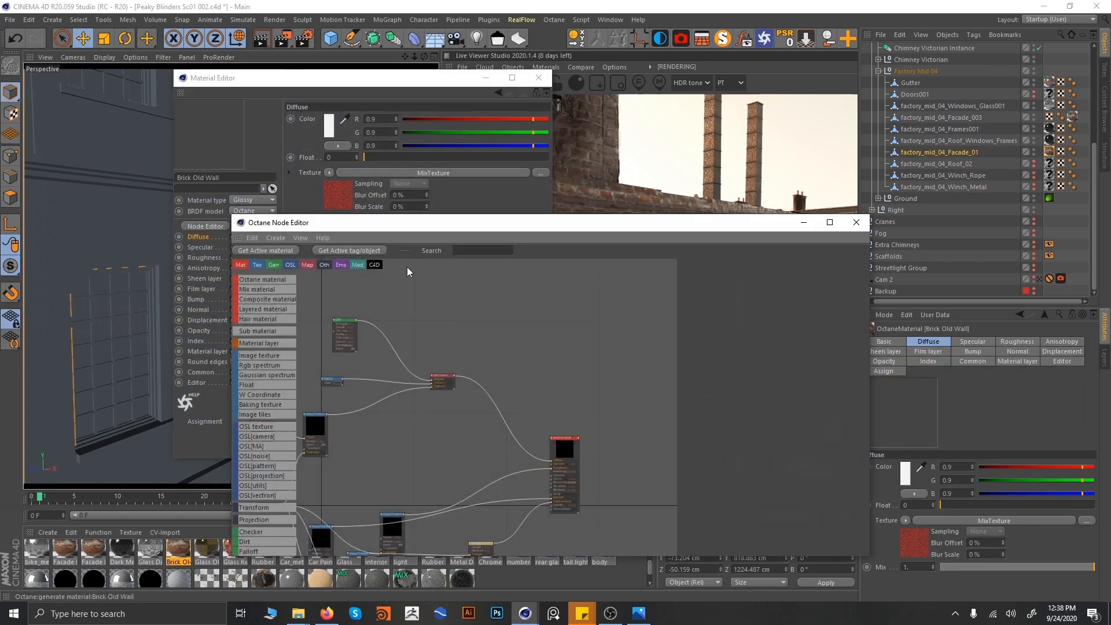
left_click(538, 78)
- Survey the Brick Old Wall node graph, from its image textures and mix node to the material's inputs
scroll(589, 301, "up", 8)
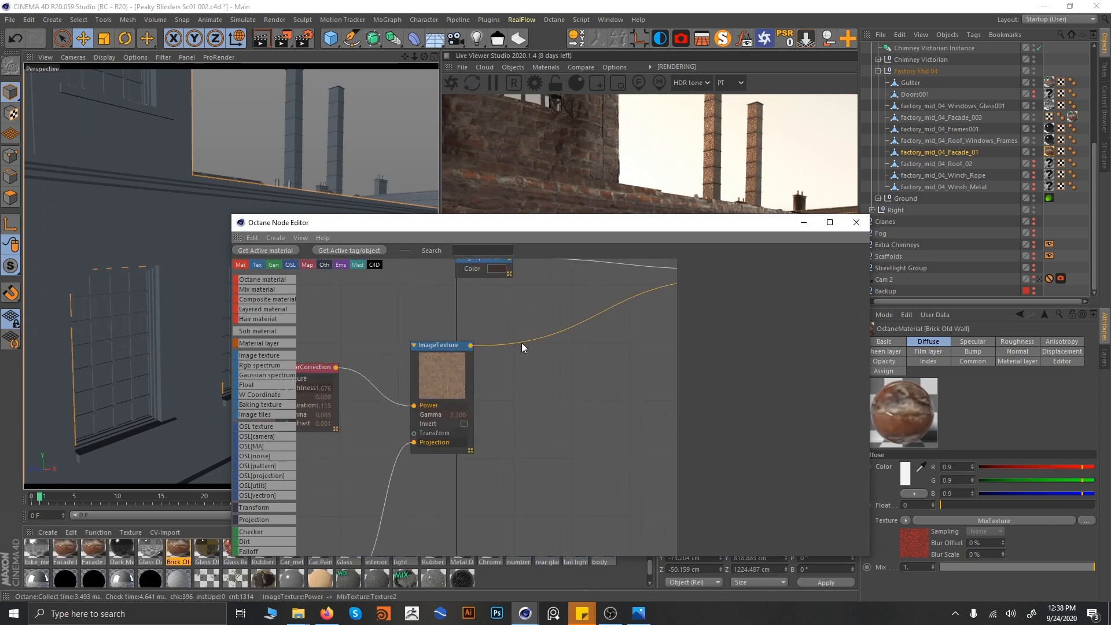
scroll(440, 303, "down", 5)
middle_click_drag(543, 374, 403, 352)
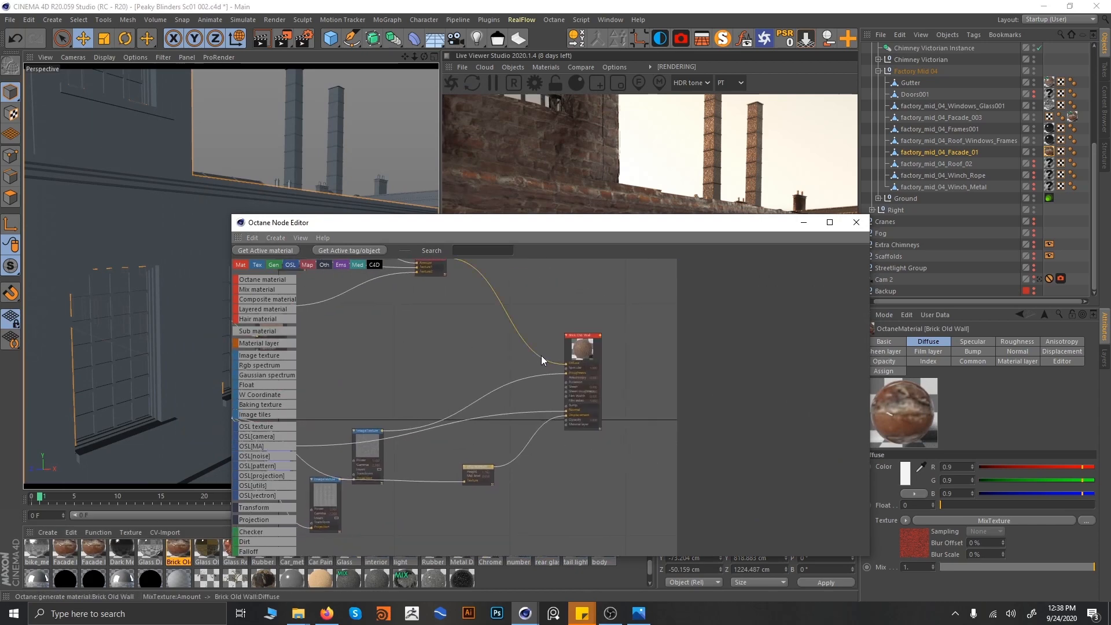
scroll(454, 316, "up", 4)
middle_click_drag(452, 313, 589, 440)
middle_click_drag(497, 364, 564, 337)
scroll(575, 356, "down", 5)
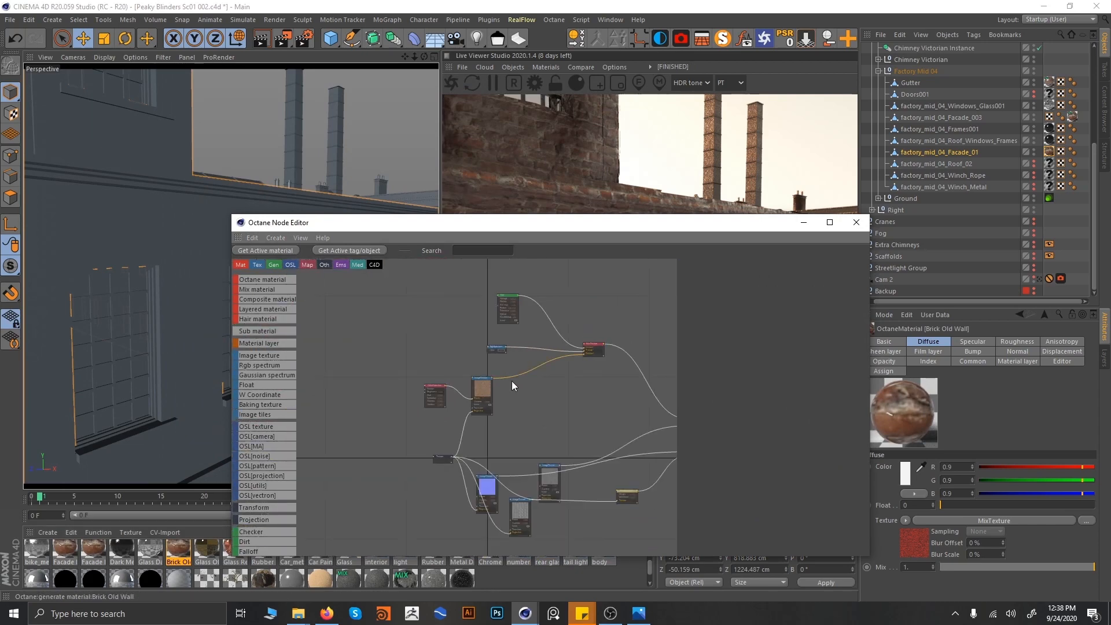
- Check the diffuse and displacement image textures, and move the normal and roughness texture nodes up to spread out the graph
left_click(482, 389)
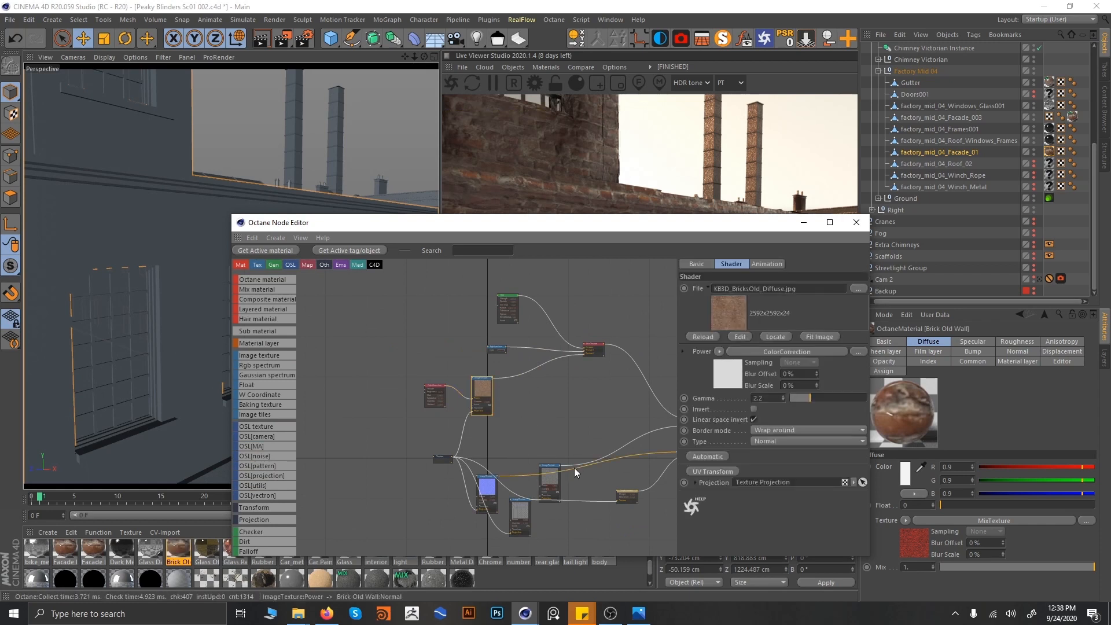
left_click_drag(488, 481, 504, 439)
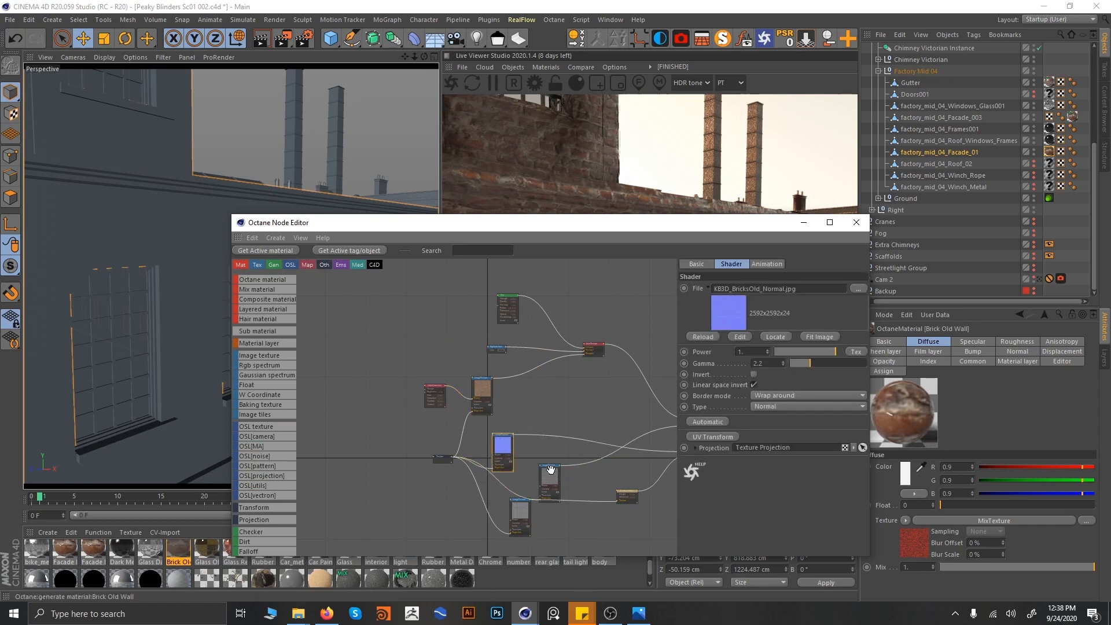
left_click_drag(551, 470, 560, 450)
middle_click_drag(584, 397, 414, 306)
left_click(403, 475)
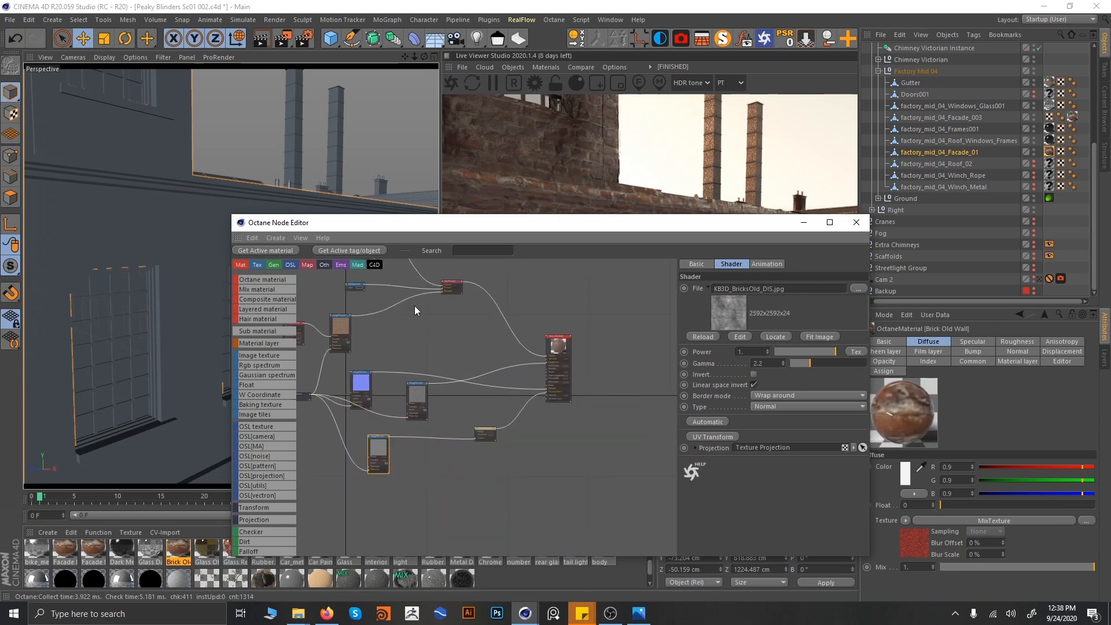
- Inspect the Displacement node's settings, shift the node slightly, and review the inputs of the Brick Old Wall material
scroll(453, 417, "up", 3)
scroll(493, 423, "up", 3)
middle_click_drag(541, 424, 504, 378)
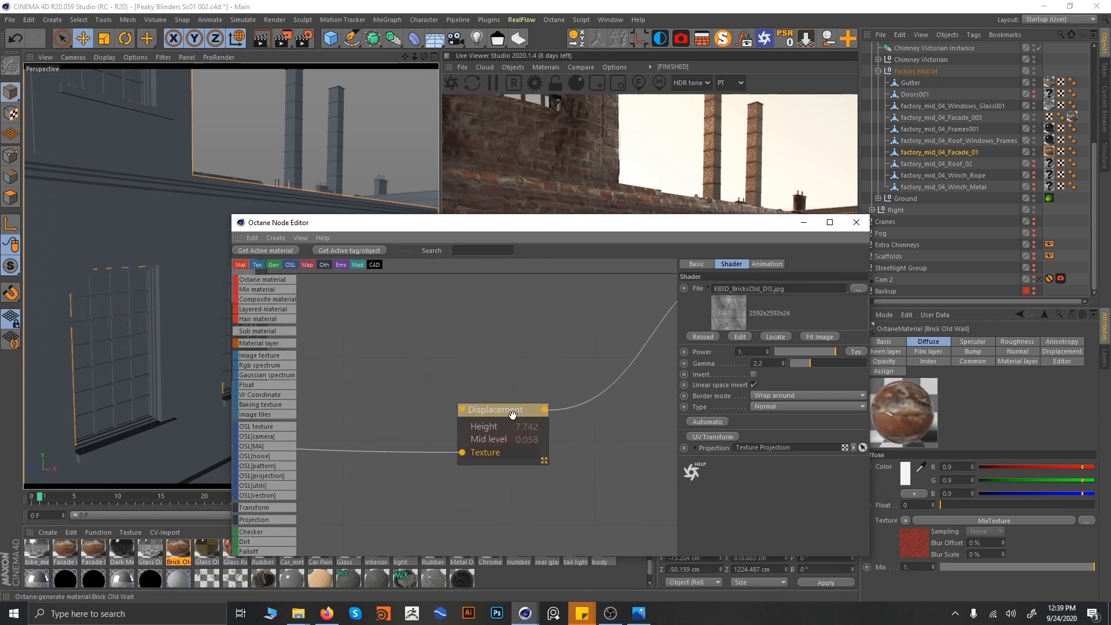
left_click(511, 412)
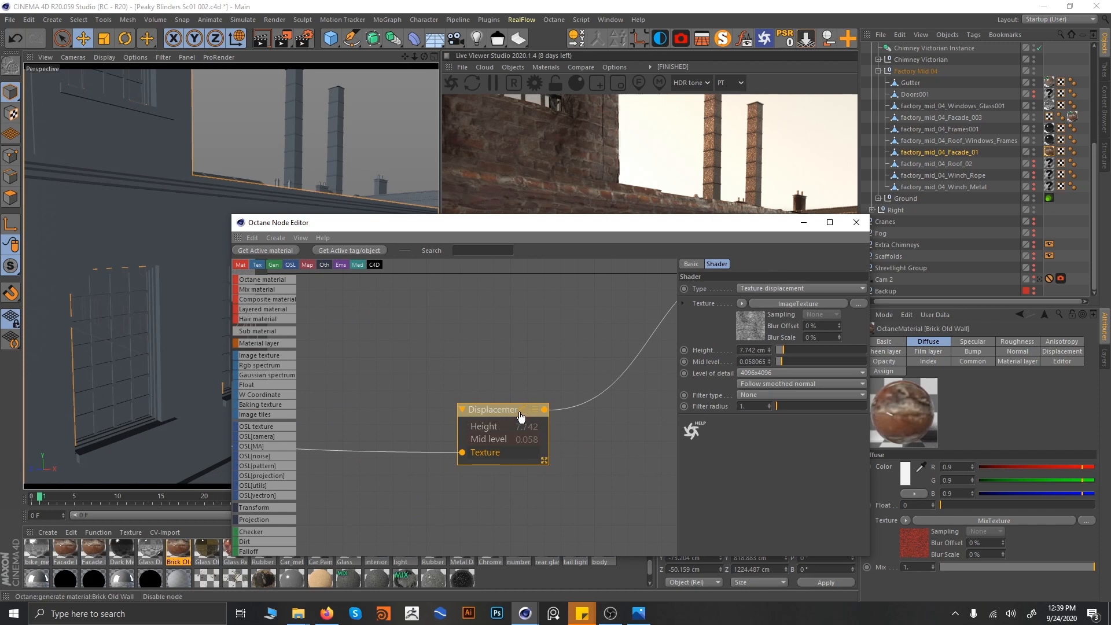
left_click_drag(506, 413, 458, 399)
scroll(578, 394, "down", 3)
middle_click_drag(579, 395, 382, 533)
middle_click_drag(499, 432, 398, 477)
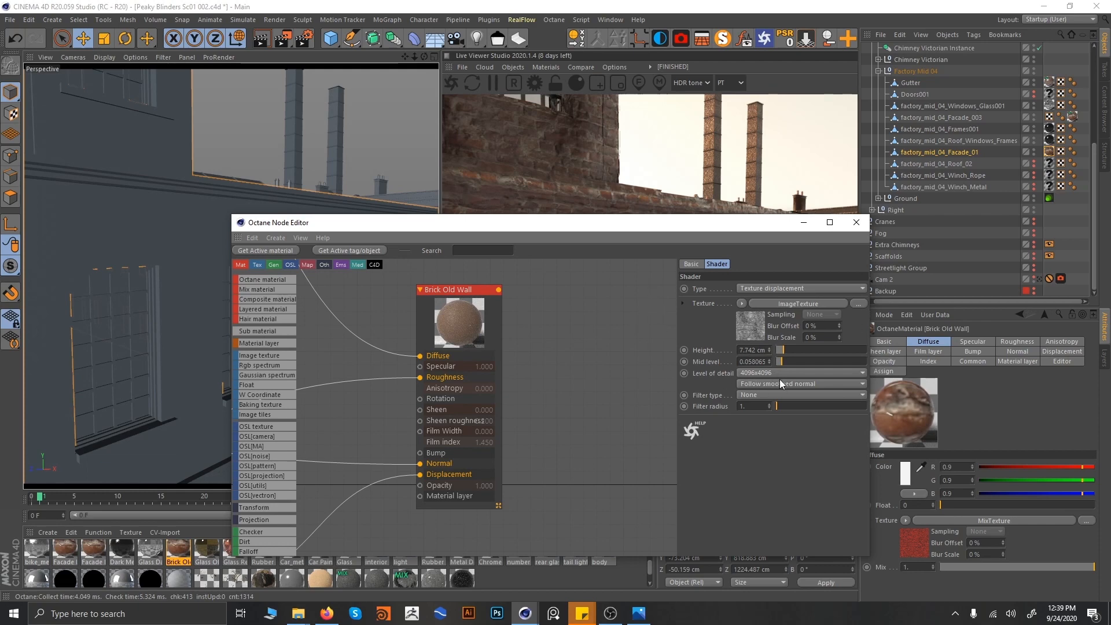
- Move the node editor off the live render to expose the brick facade, and bring the texture nodes into view
left_click_drag(605, 224, 672, 426)
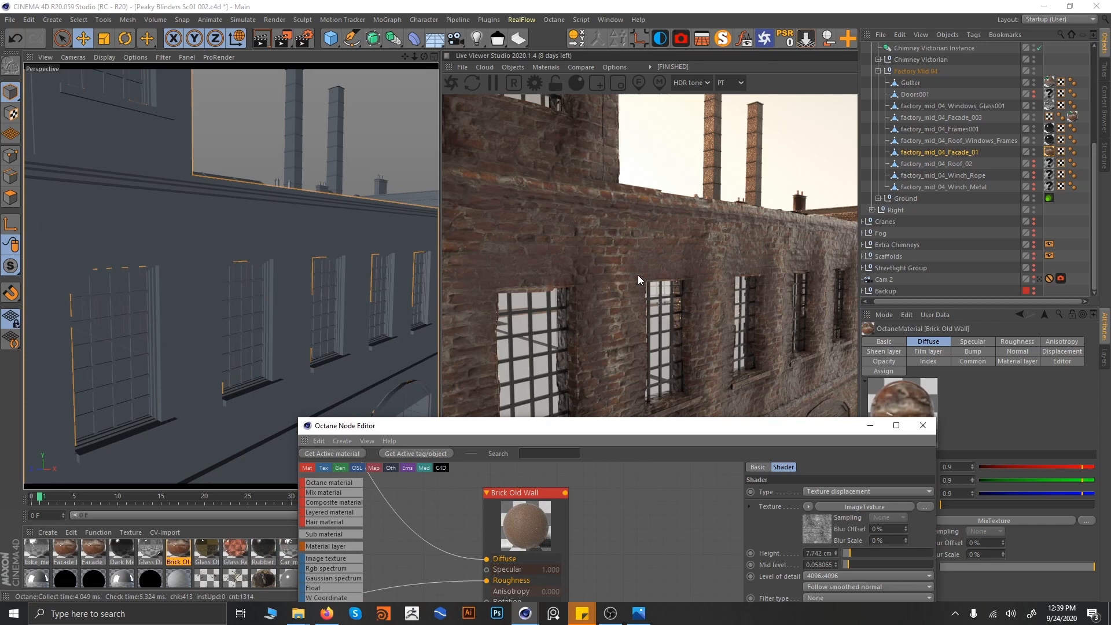
middle_click_drag(488, 516, 684, 599)
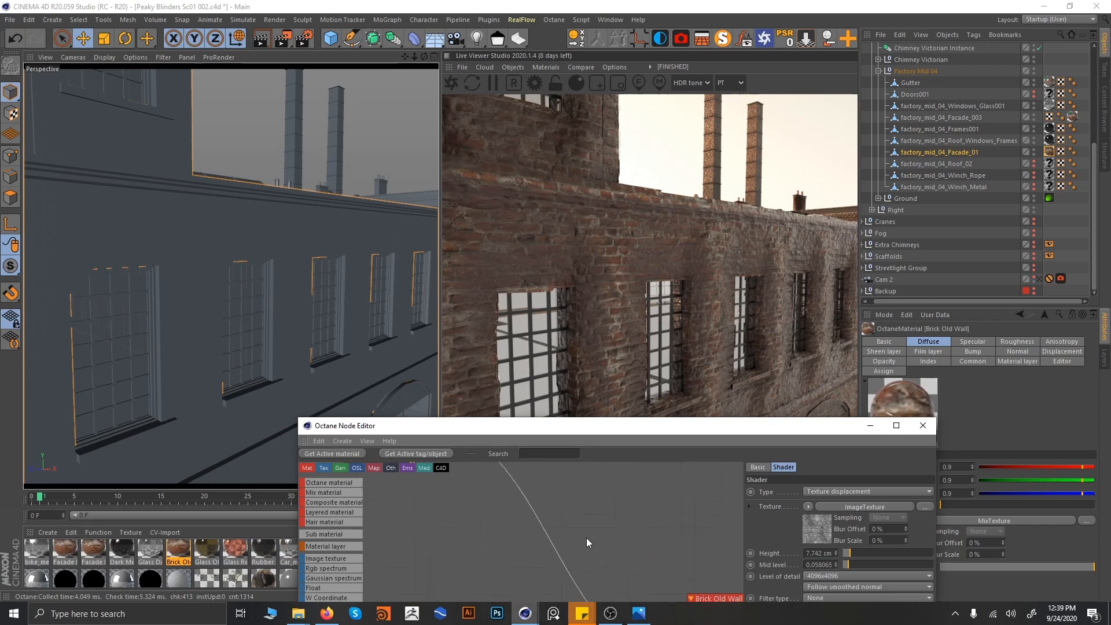
scroll(586, 537, "down", 3)
middle_click_drag(500, 499, 588, 474)
scroll(605, 537, "down", 3)
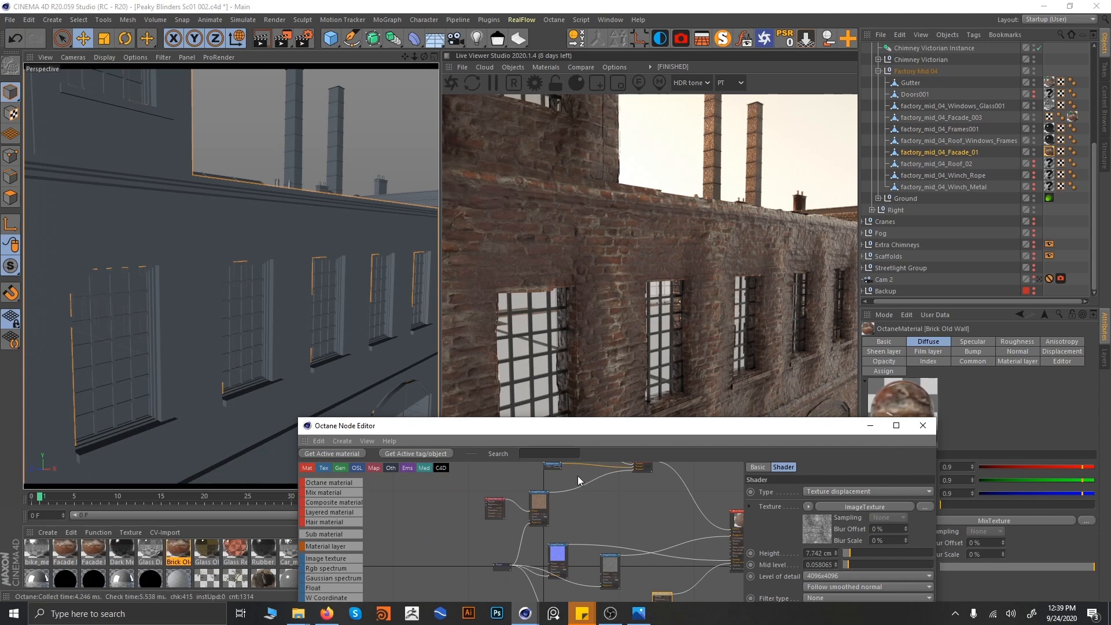
- Review the ColorCorrection node's settings for the diffuse brick texture and find the Dirt node in the graph
scroll(564, 515, "up", 2)
scroll(547, 510, "up", 2)
middle_click_drag(547, 511, 525, 571)
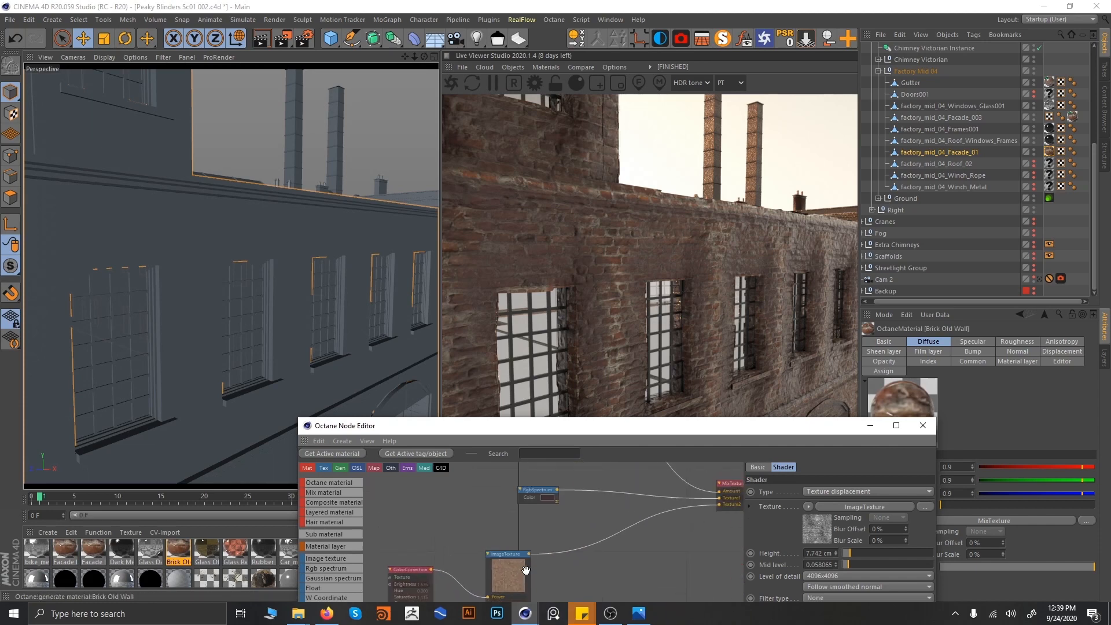
left_click(412, 577)
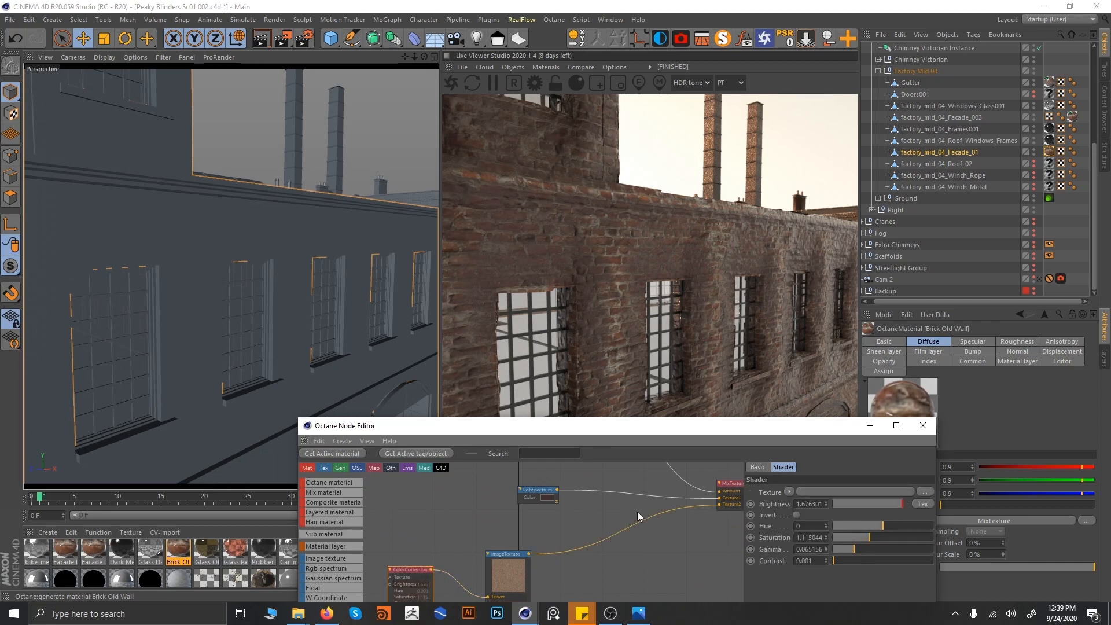
middle_click_drag(637, 512, 581, 557)
middle_click_drag(559, 504, 530, 554)
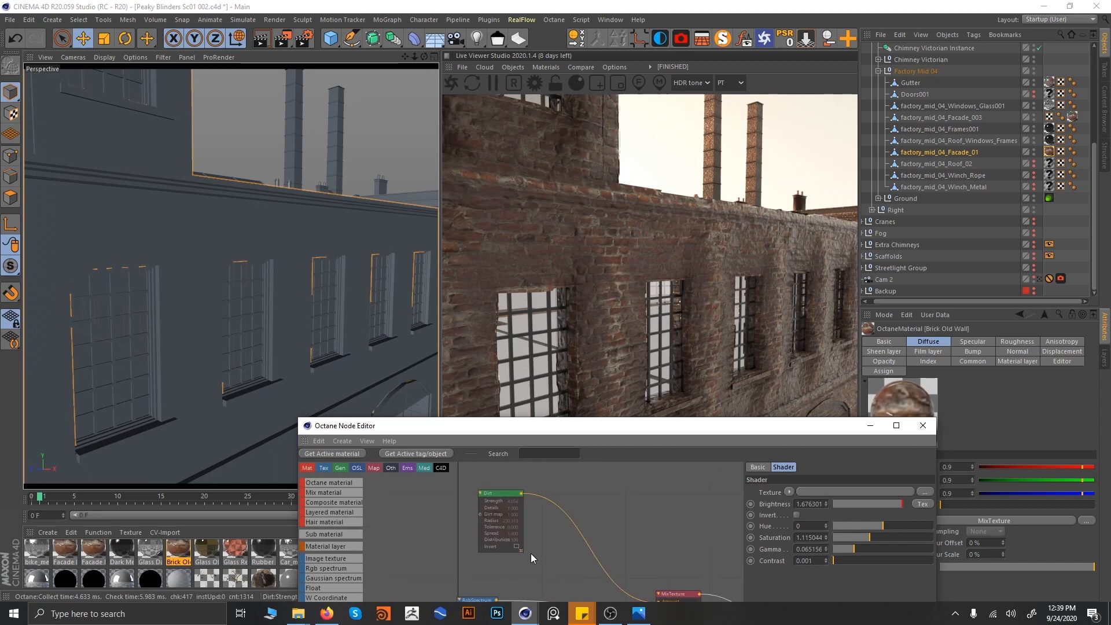
- Examine the RgbSpectrum colour and how it feeds the MixTexture node together with the Dirt node
scroll(564, 519, "down", 2)
middle_click_drag(604, 542, 590, 484)
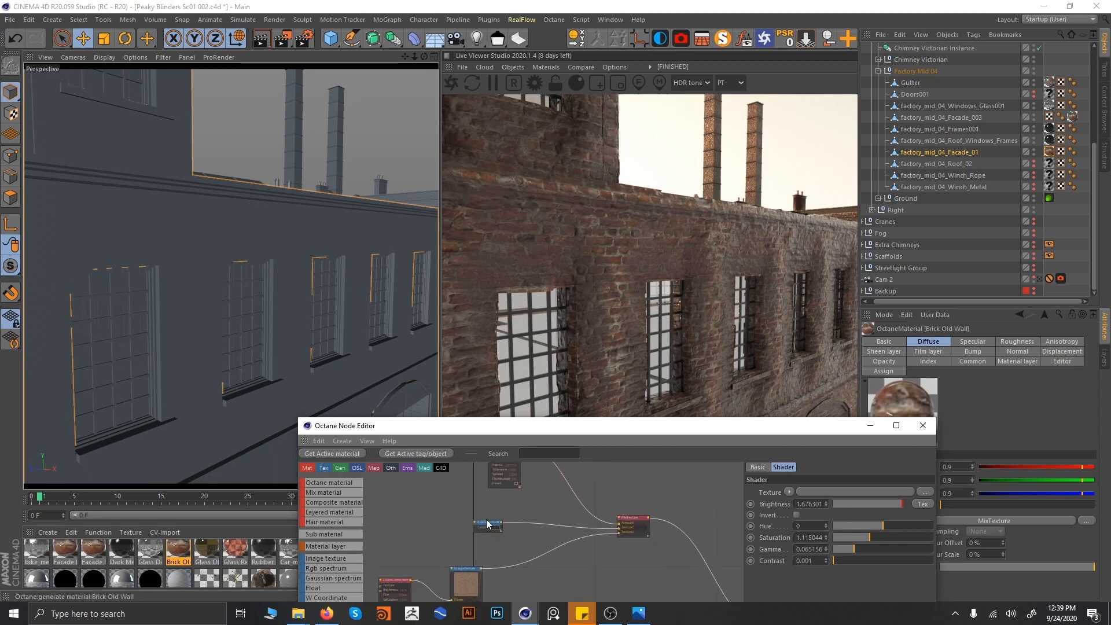
left_click(488, 524)
scroll(610, 536, "up", 3)
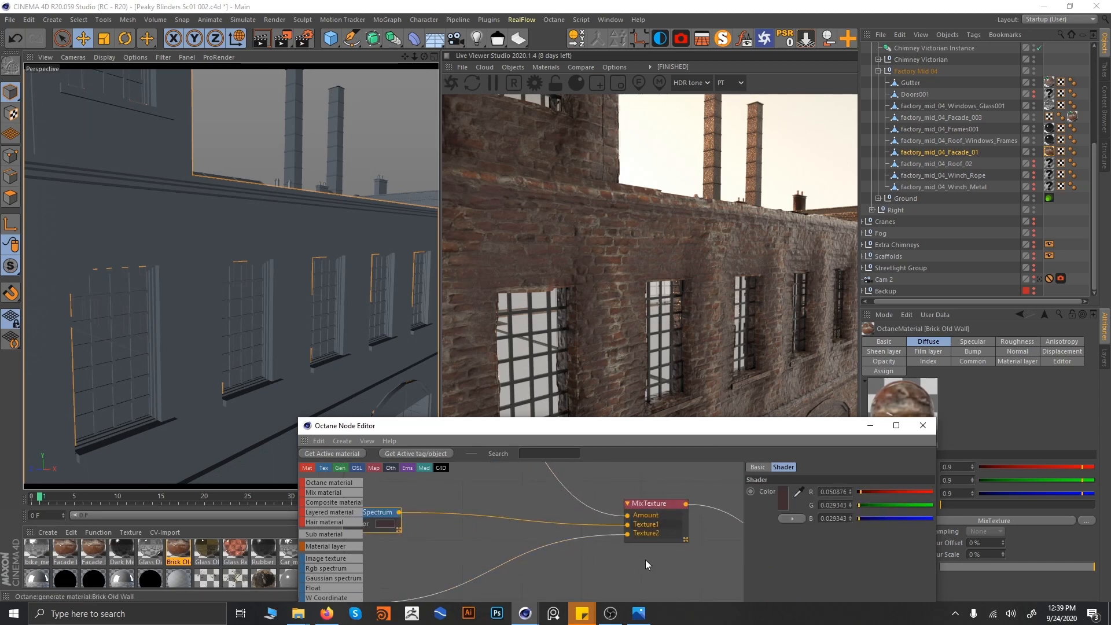
middle_click_drag(416, 495, 484, 520)
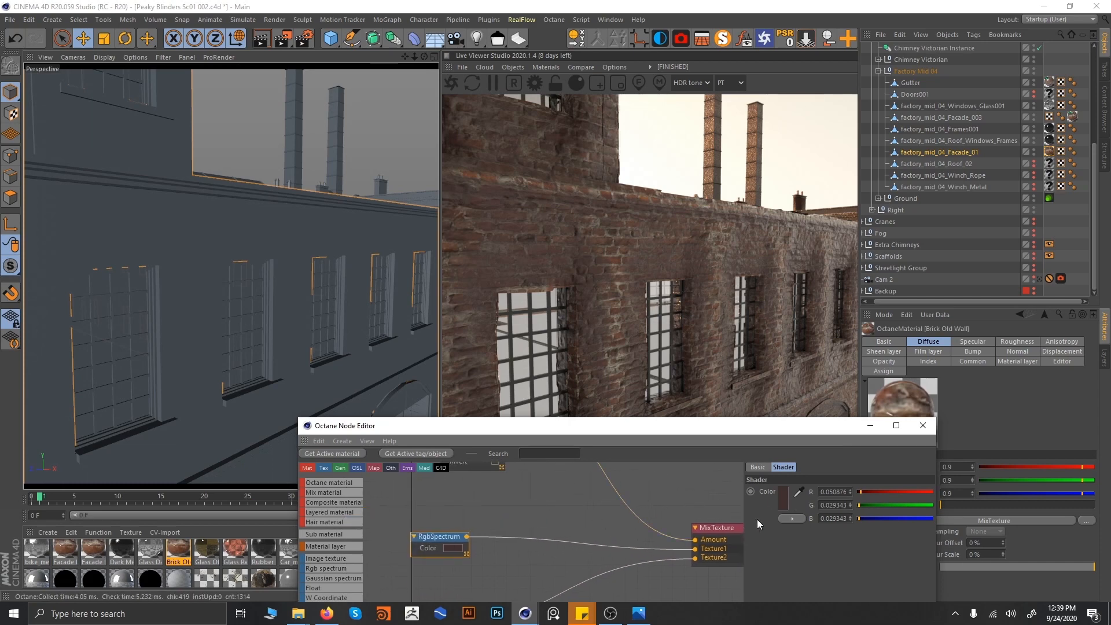
middle_click_drag(532, 476, 546, 576)
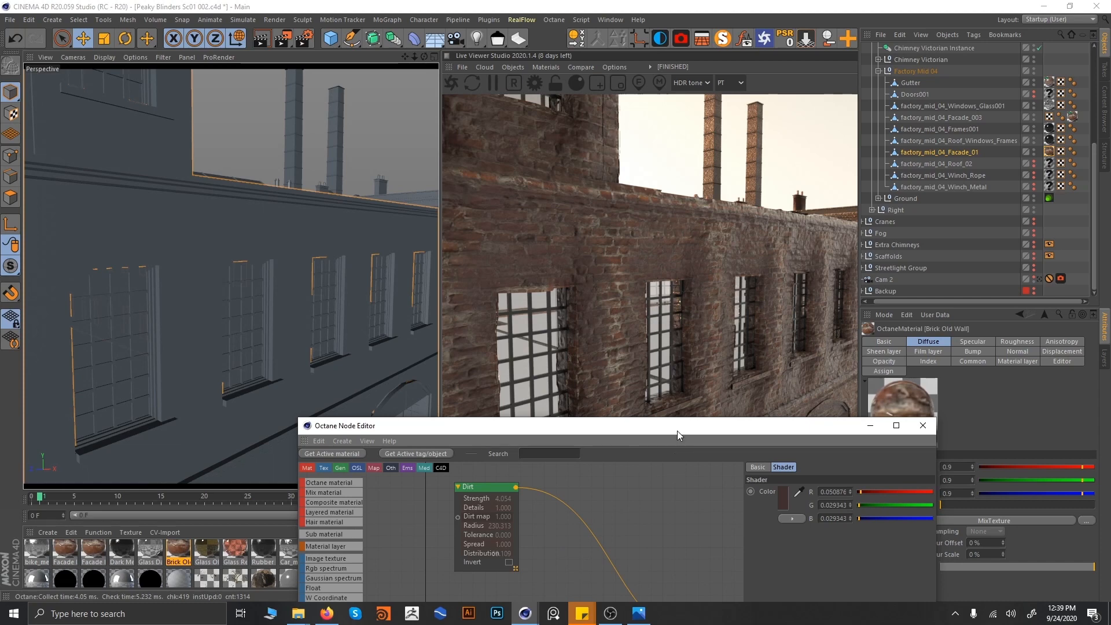
- Close the Brick Old Wall node graph and switch the view back to Cam 2
scroll(660, 512, "down", 4)
middle_click_drag(680, 544, 488, 476)
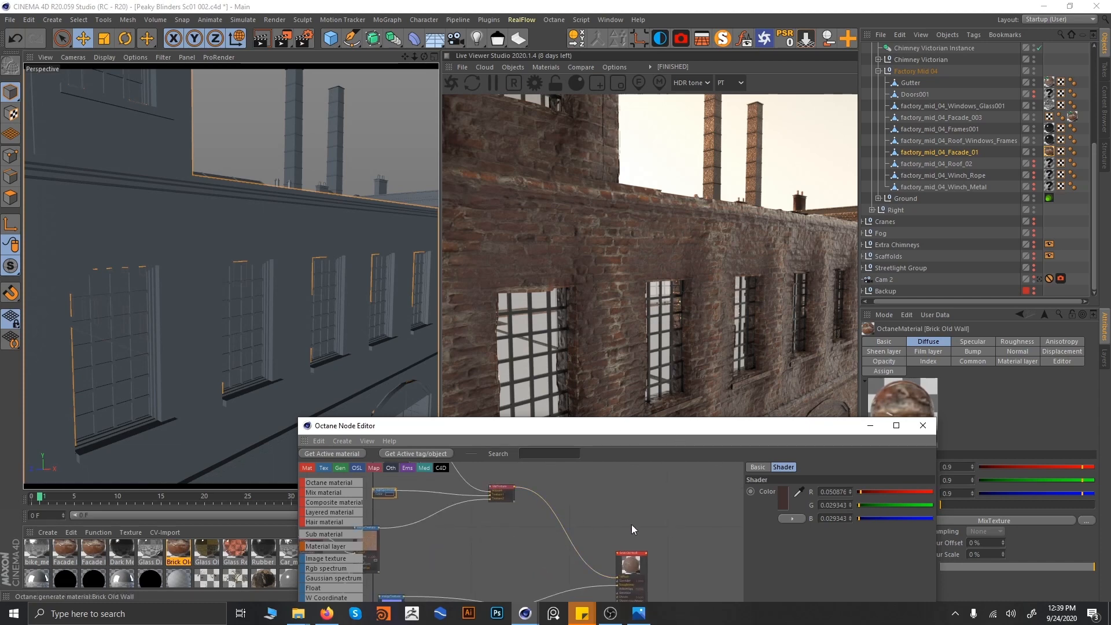
left_click(923, 425)
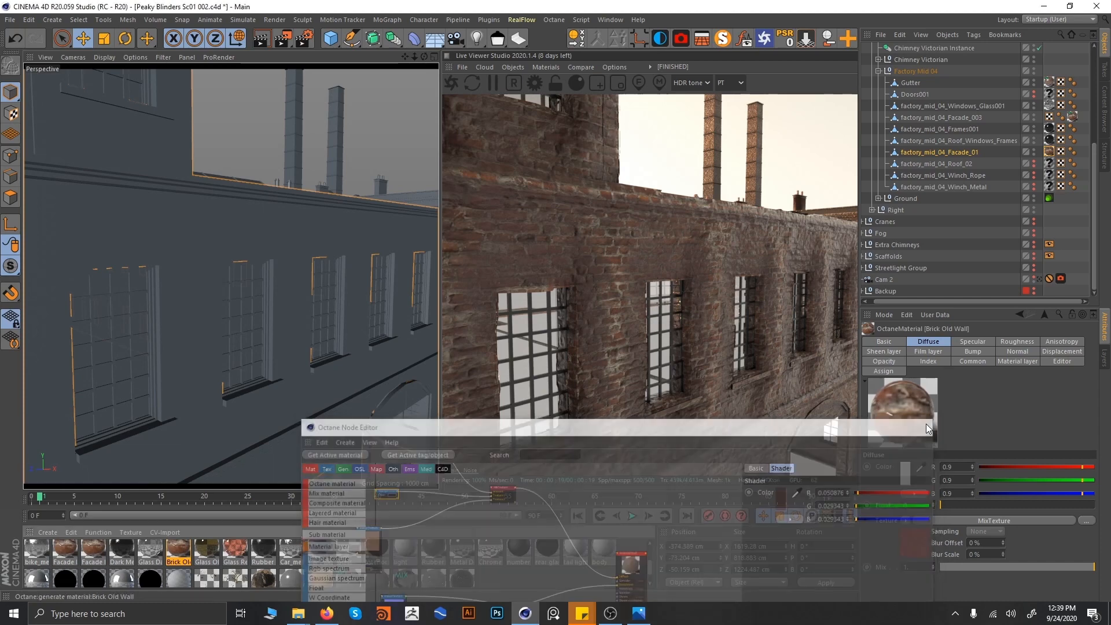
left_click(1038, 279)
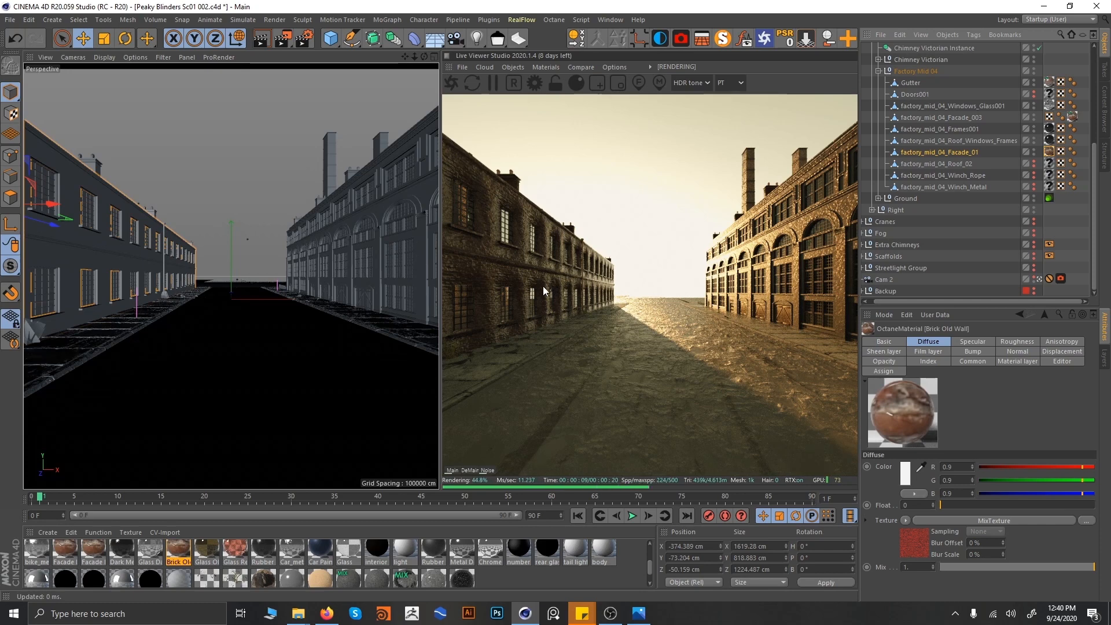
- Leave the Cam 2 view and inspect the window frames' Dark Metal material, separating the Noise node in its node graph
left_click(1040, 280)
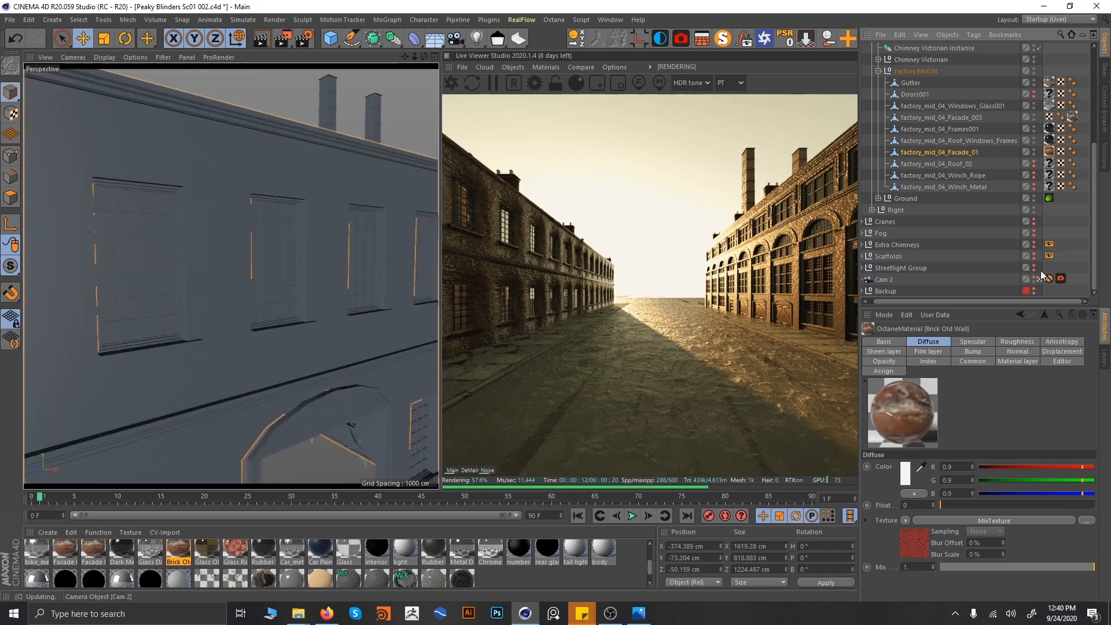
left_click(1050, 140)
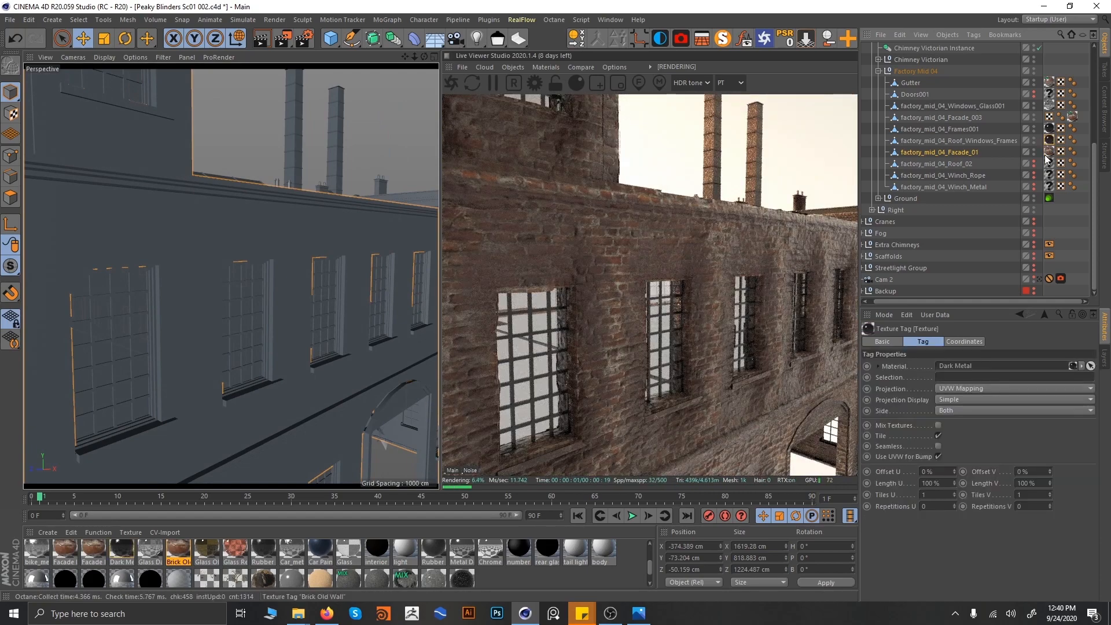
double_click(129, 551)
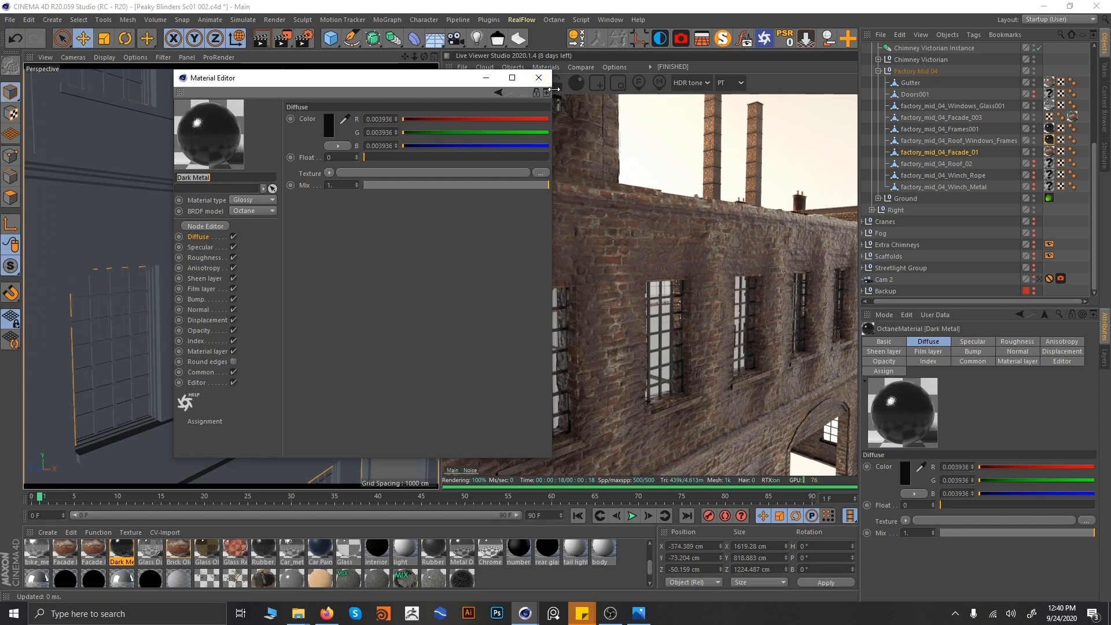
left_click(208, 226)
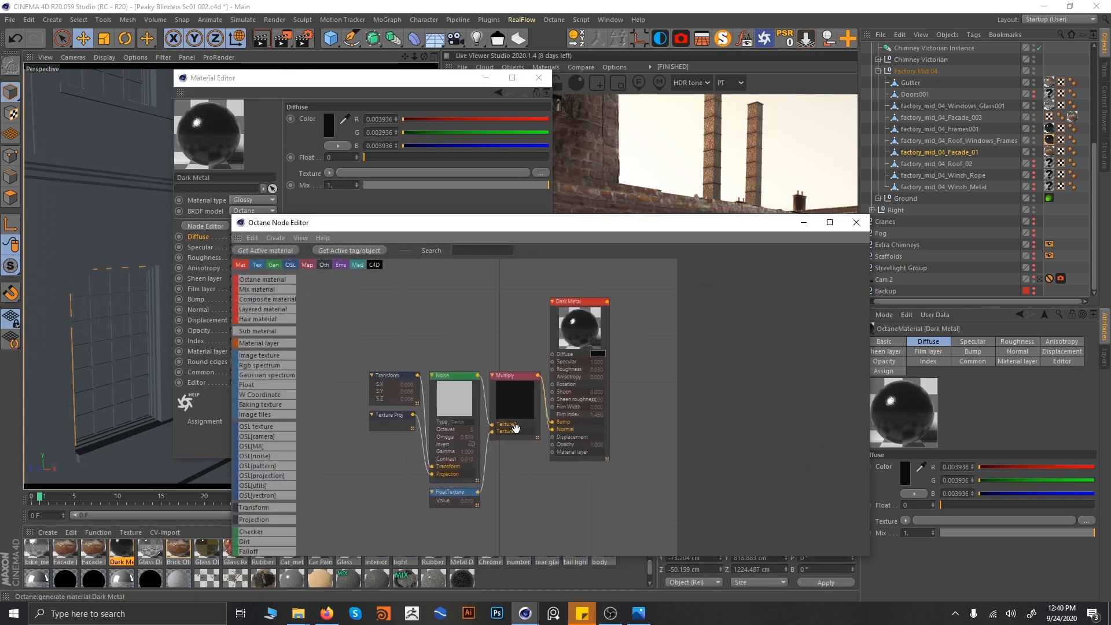
left_click_drag(459, 396, 461, 332)
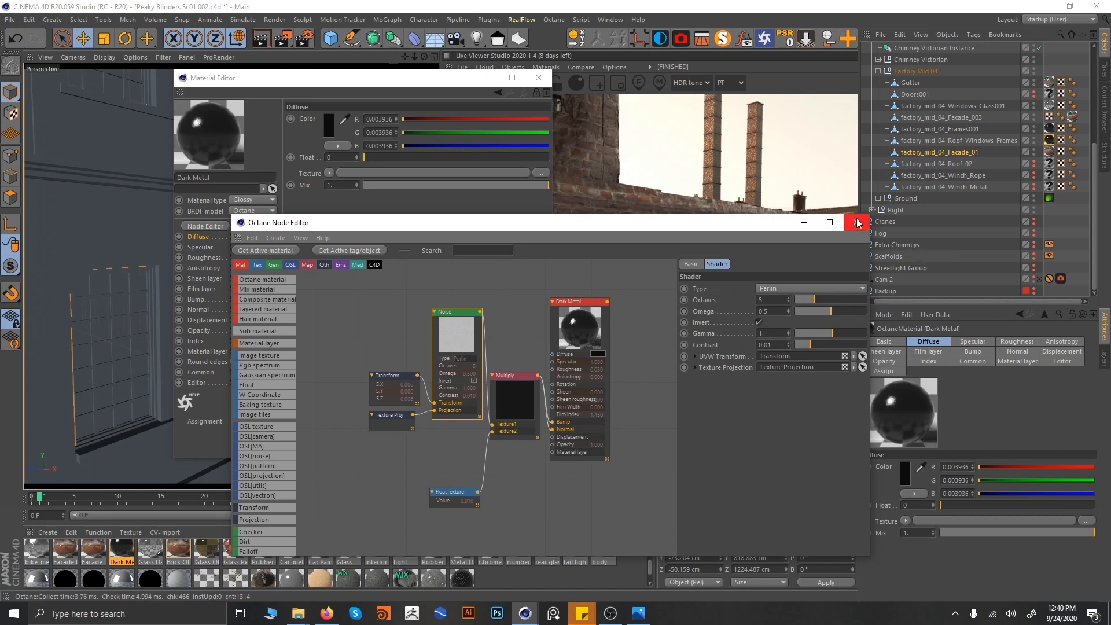
left_click(539, 78)
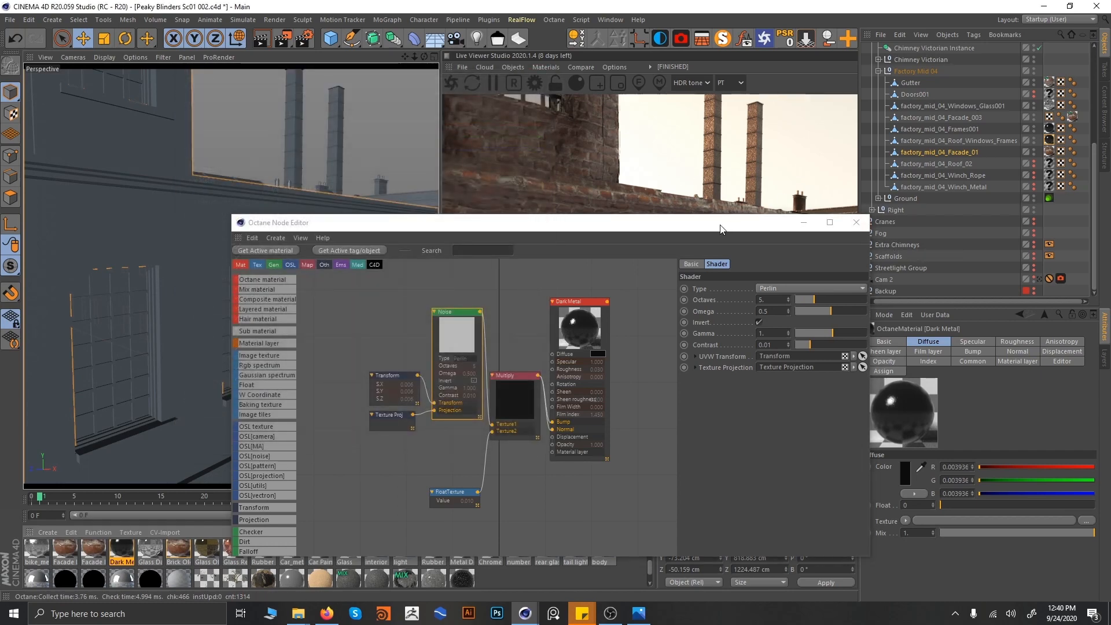
left_click_drag(720, 228, 512, 291)
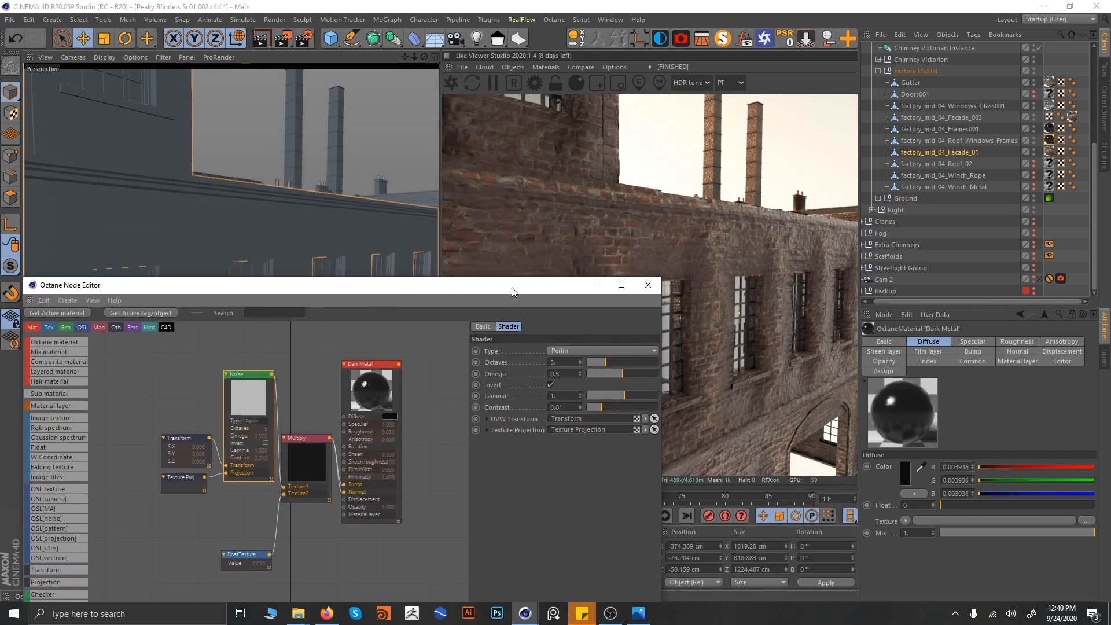
left_click(648, 285)
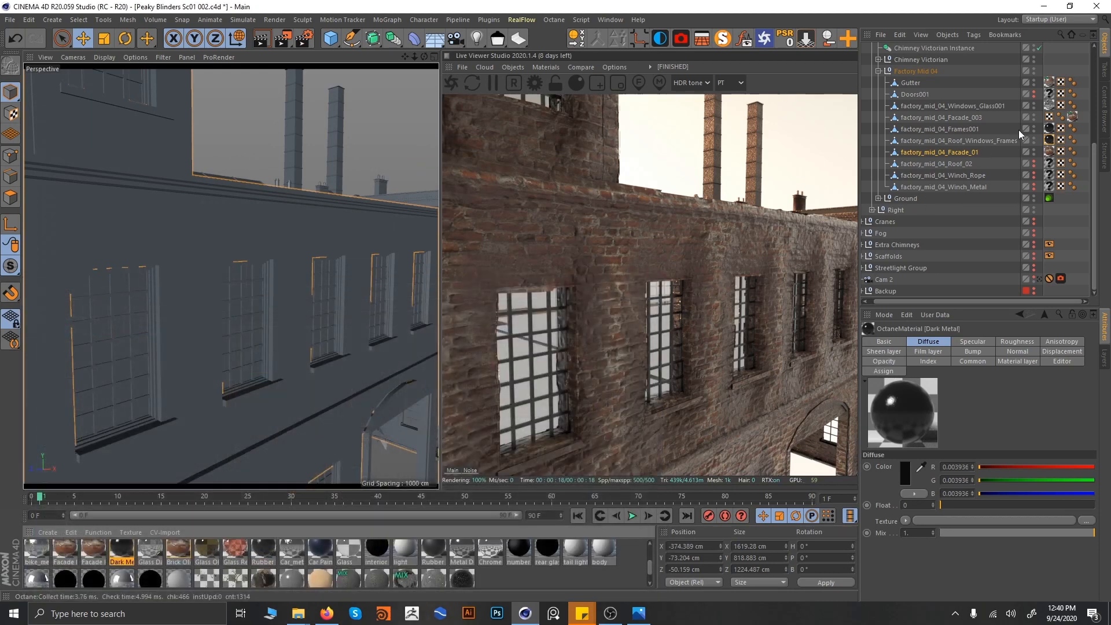
- Check the Facade Light texture tag on factory_mid_04_Facade_003, select that object and examine its window sills up close
left_click(1062, 117)
left_click(1072, 117)
scroll(339, 270, "down", 5)
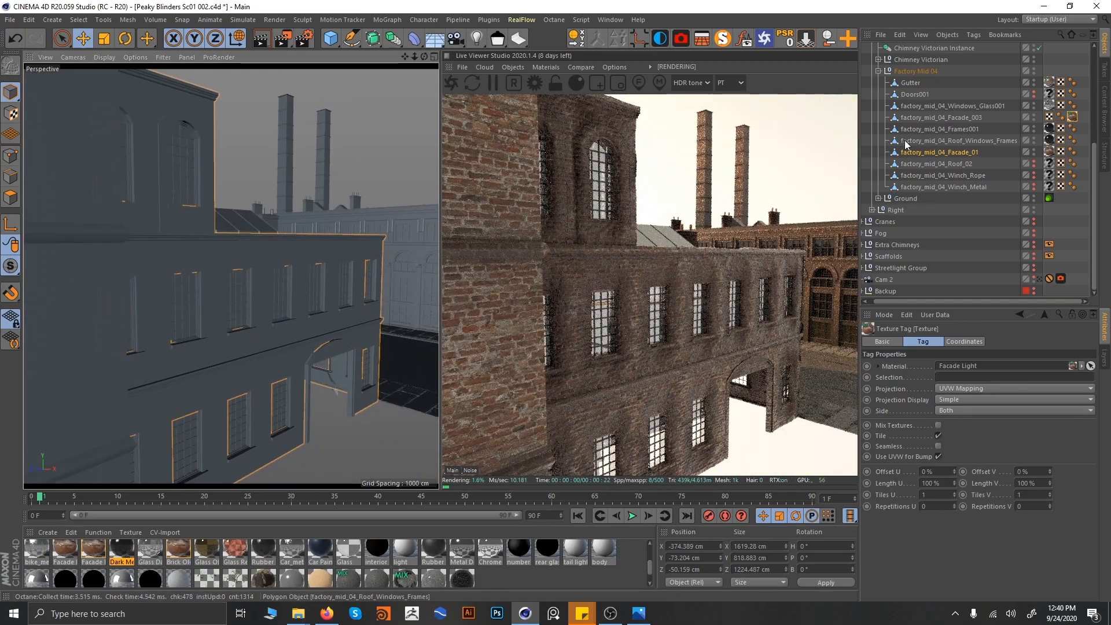
left_click(921, 118)
left_click_drag(256, 296, 218, 297, "alt")
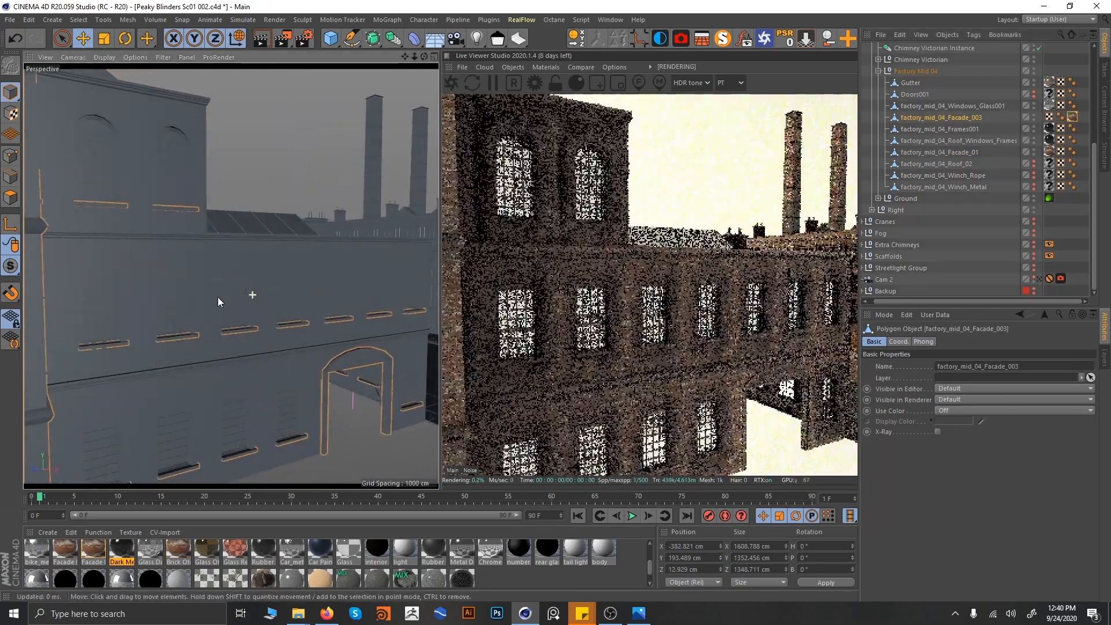
scroll(256, 323, "up", 3)
scroll(256, 323, "up", 6)
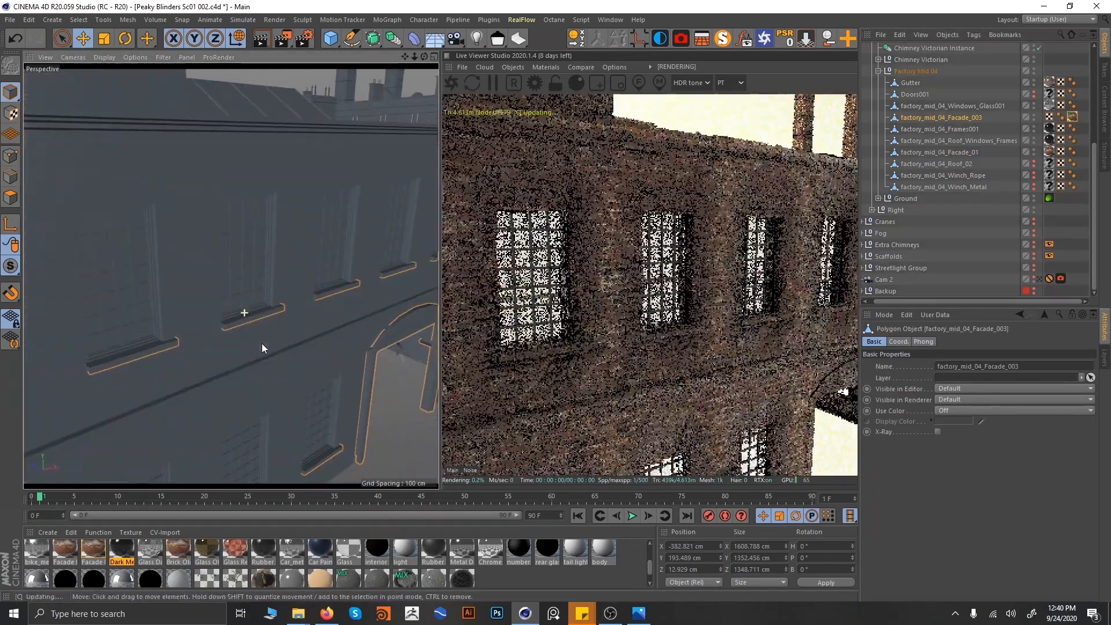
scroll(289, 327, "up", 3)
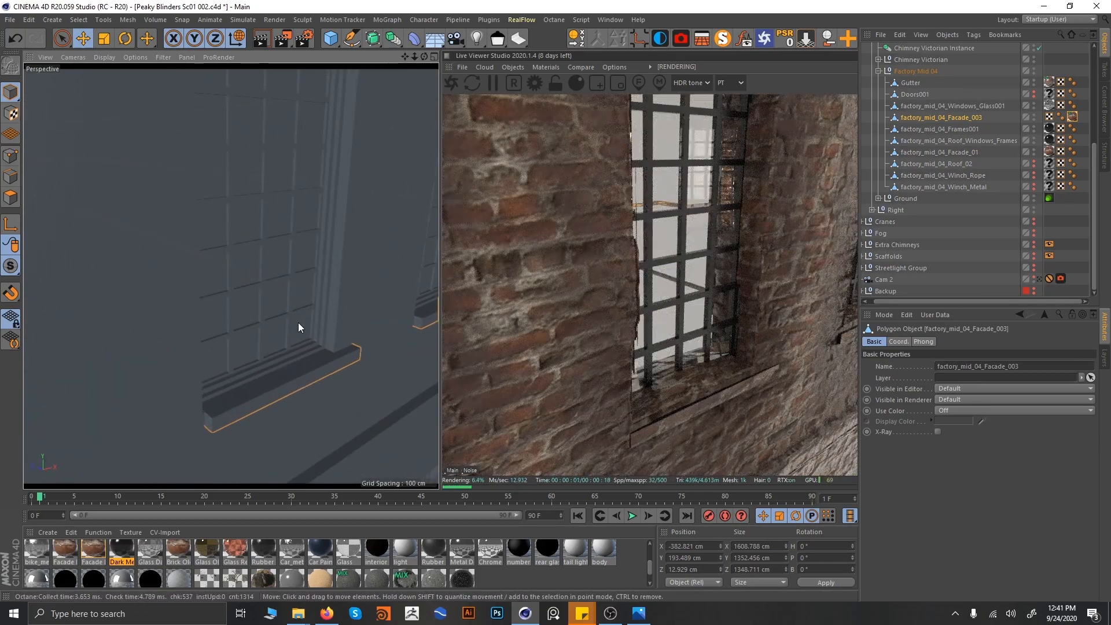
scroll(312, 340, "down", 8)
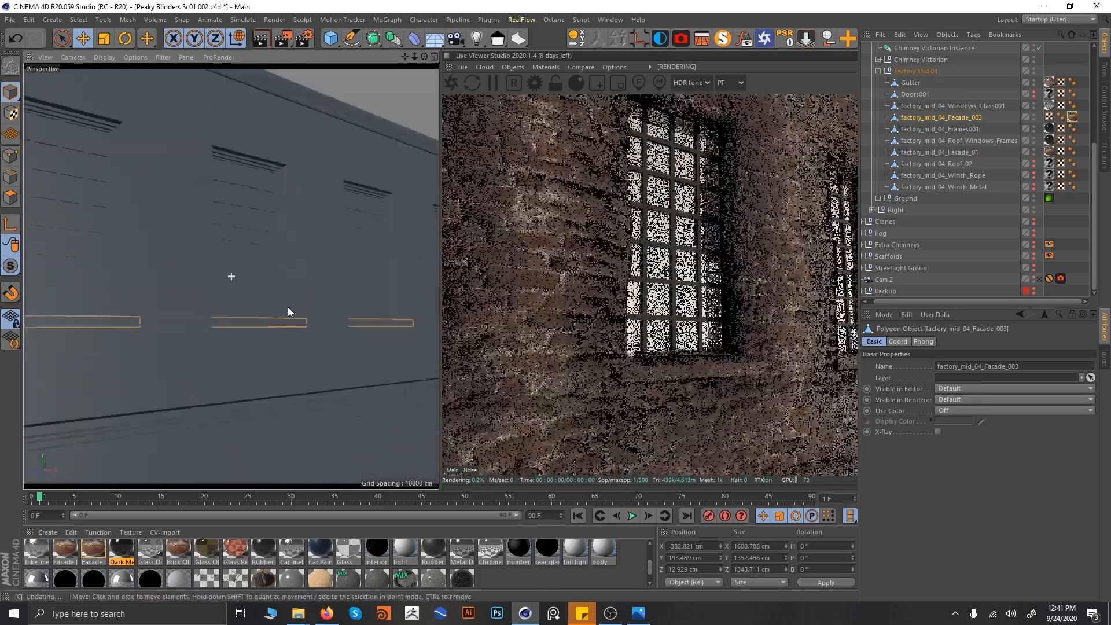
scroll(279, 317, "down", 3)
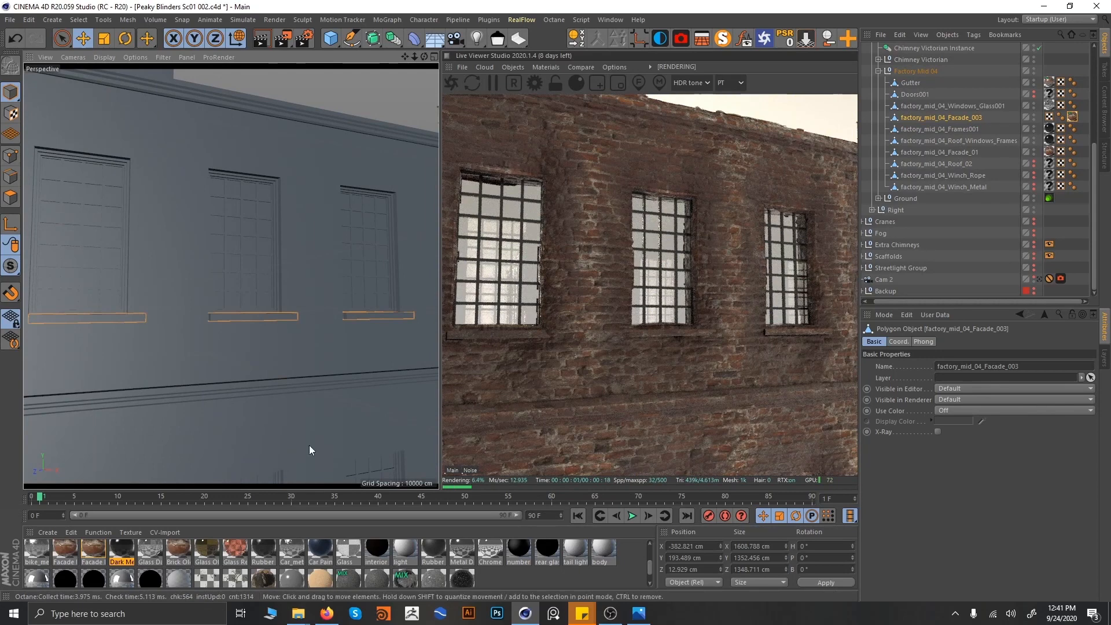
- Review the Facade Light mix material and the Dirt node driving its blend amount in the node graph
scroll(645, 567, "up", 1)
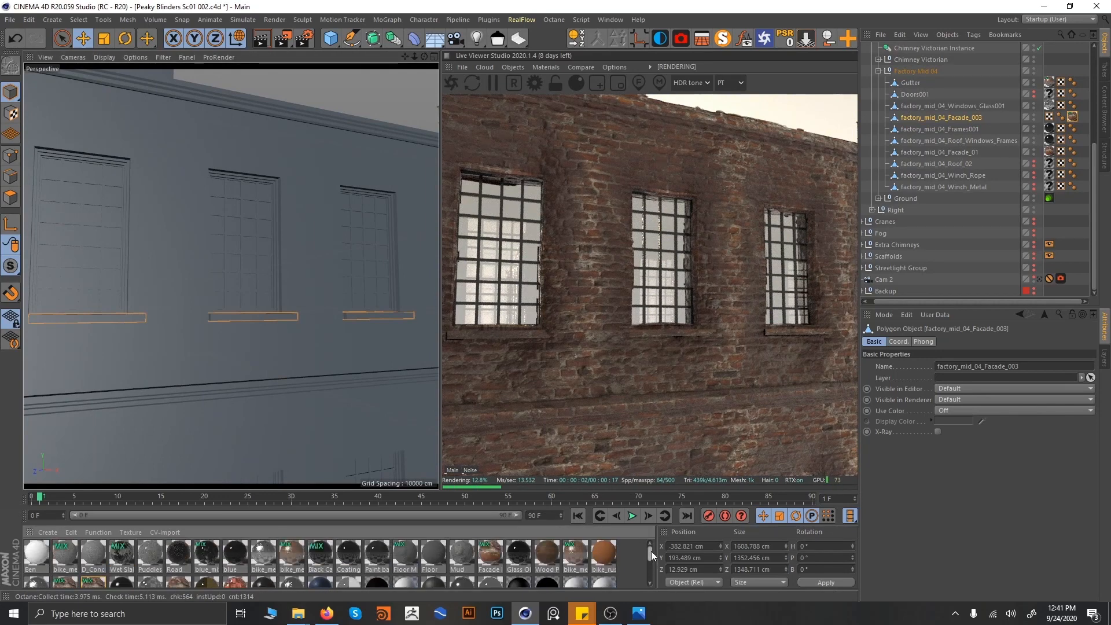
double_click(92, 570)
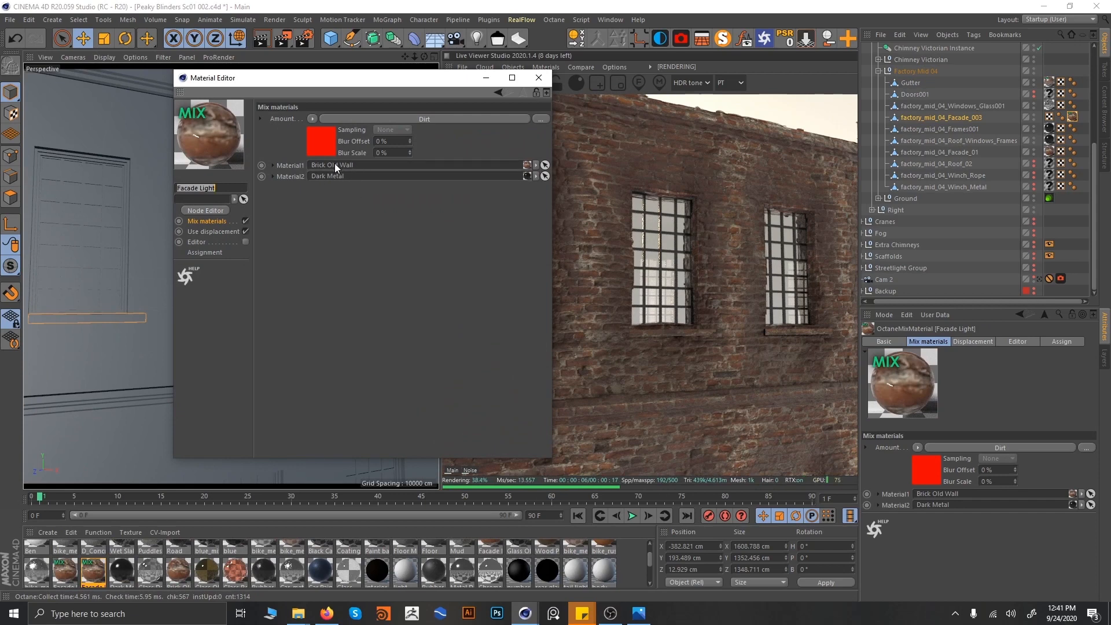
left_click(206, 211)
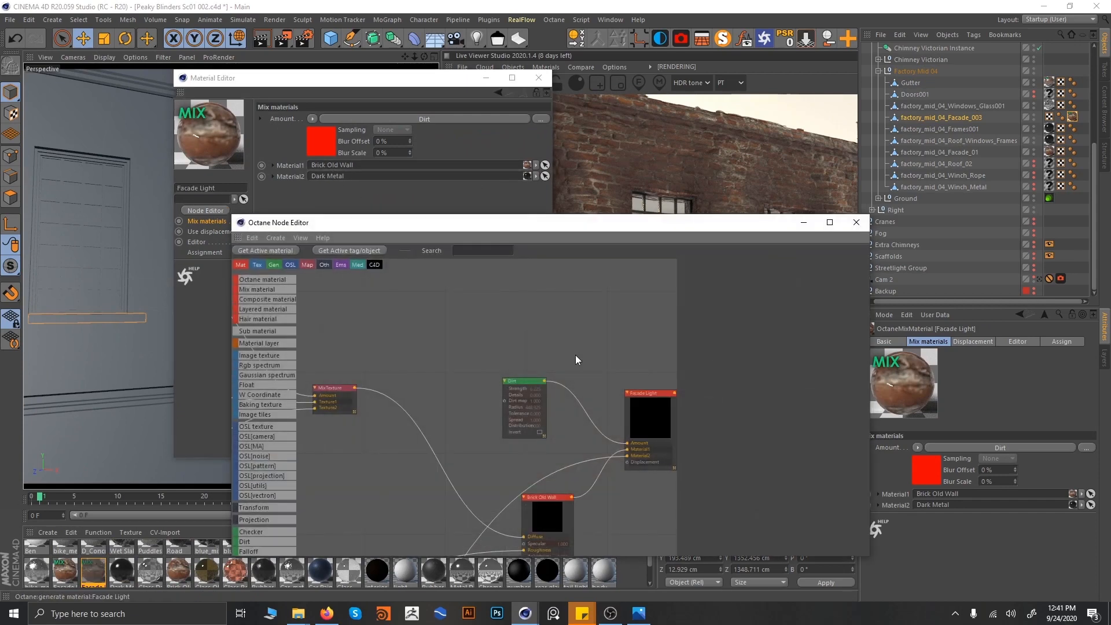
scroll(588, 387, "down", 2)
scroll(576, 385, "up", 3)
right_click(573, 387)
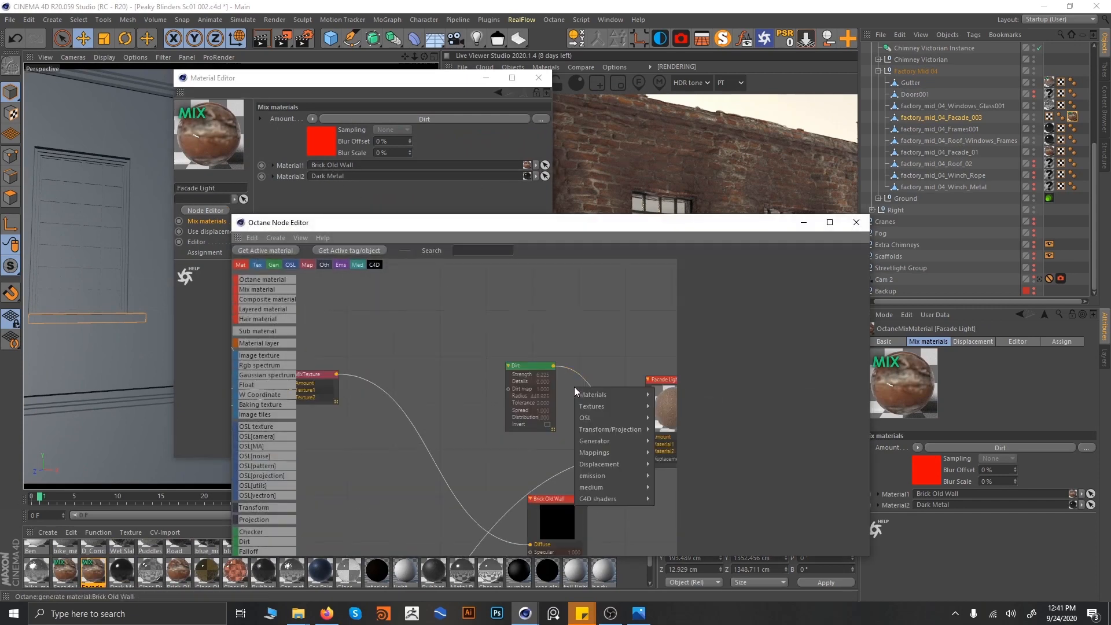
left_click(533, 364)
left_click_drag(532, 365, 517, 315)
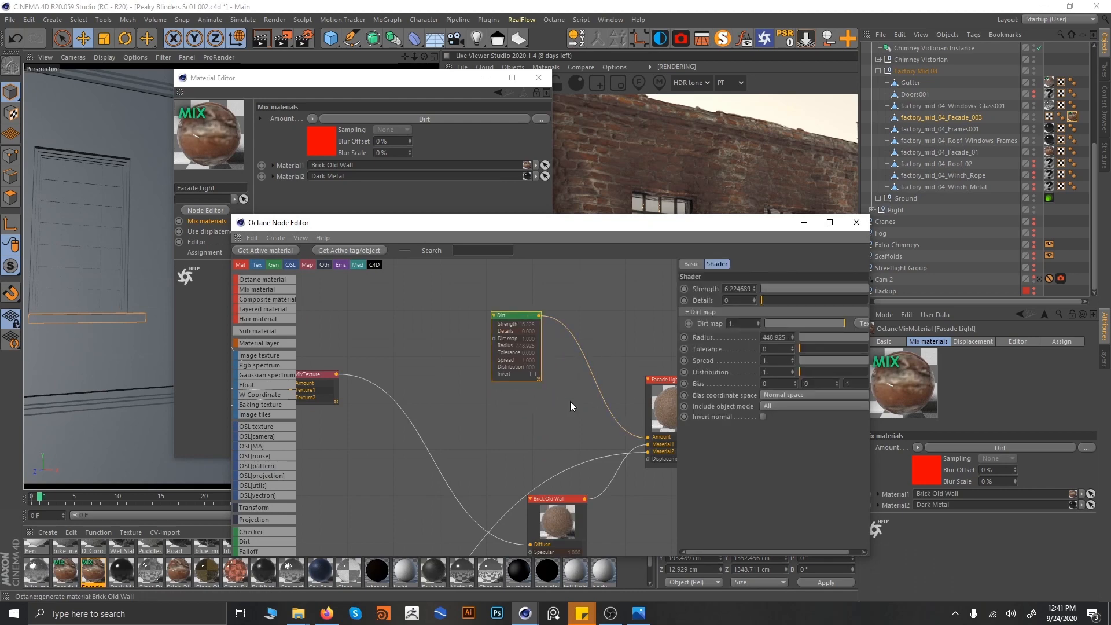
left_click(857, 223)
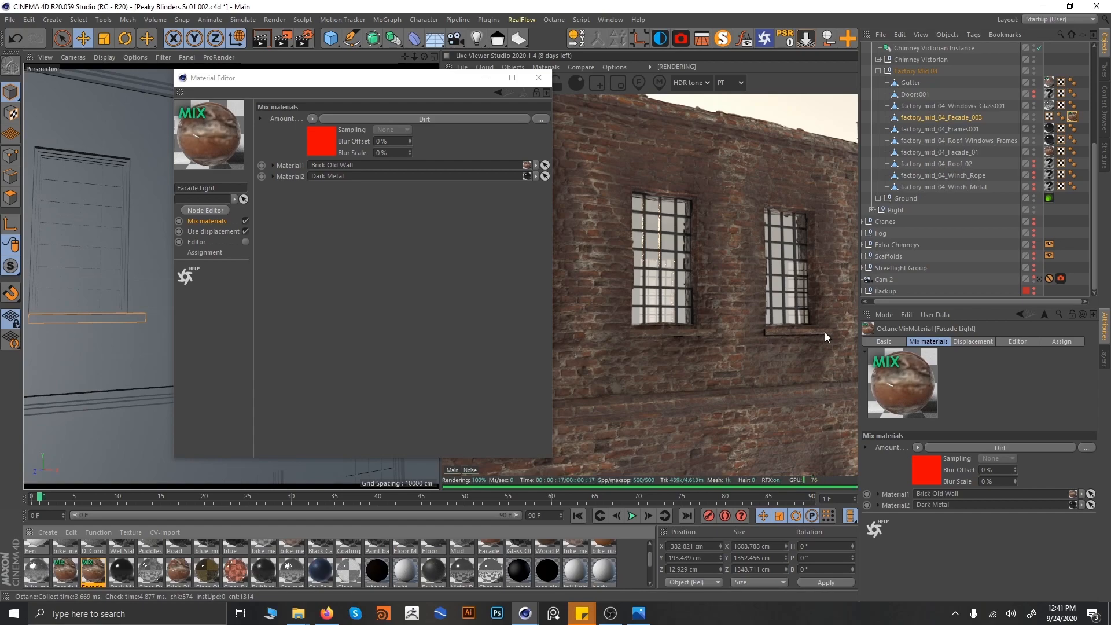
left_click(538, 78)
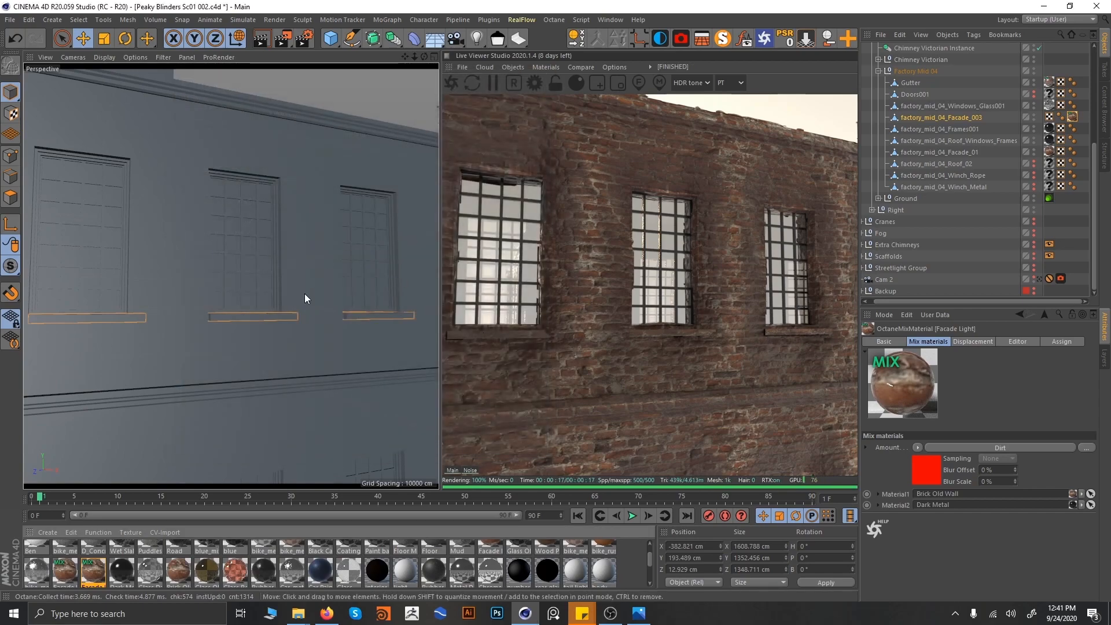
- Look over the brick facade and its window sills from different angles, and switch the view back to Cam 2
scroll(305, 294, "up", 3)
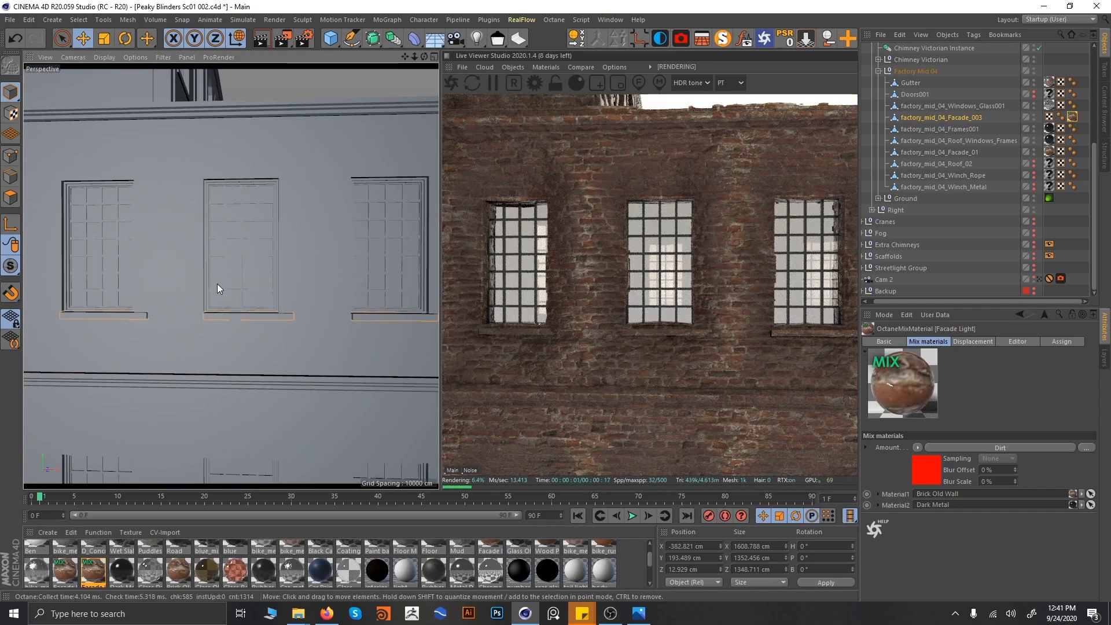
left_click_drag(217, 283, 290, 315, "alt")
scroll(258, 327, "up", 3)
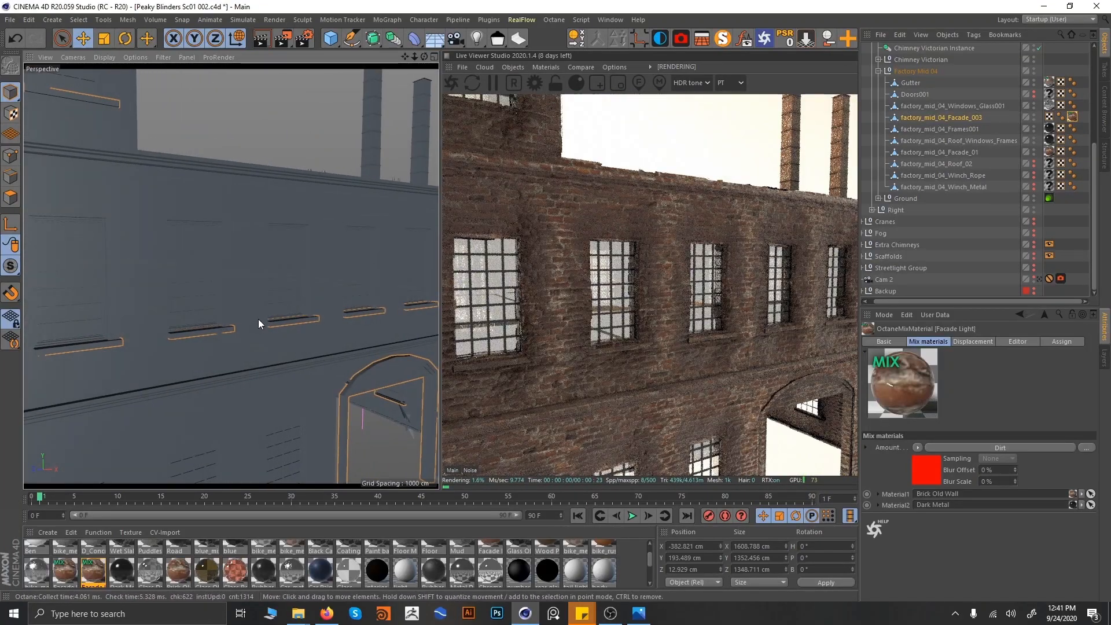
left_click(1040, 279)
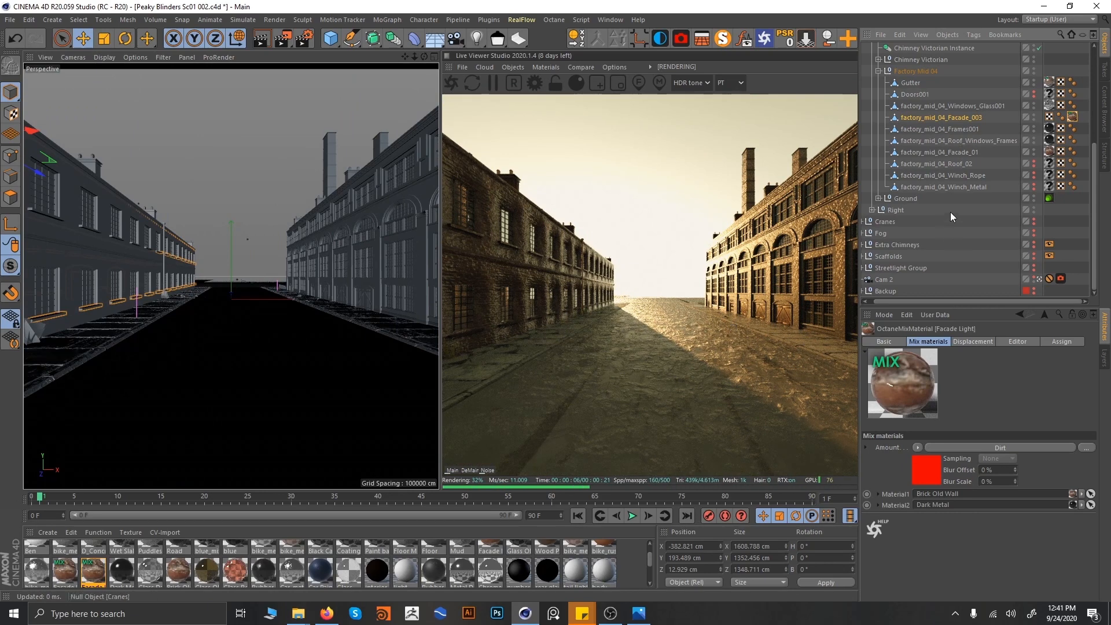
- Collapse the Factory Mid 04 and Left building groups and expand the Right group
left_click(879, 71)
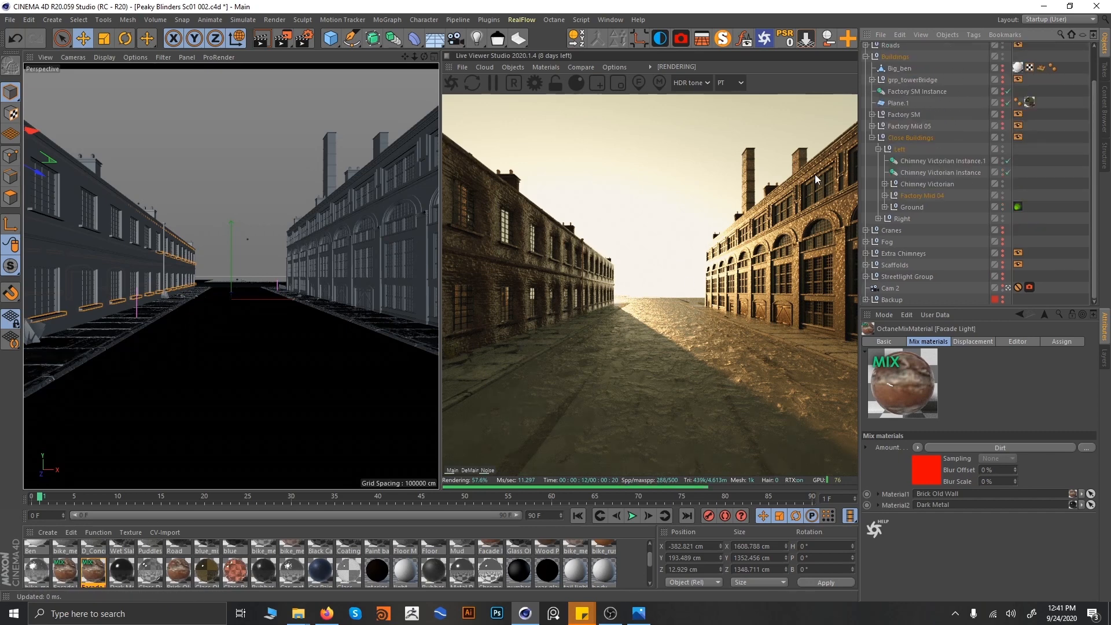
left_click(879, 149)
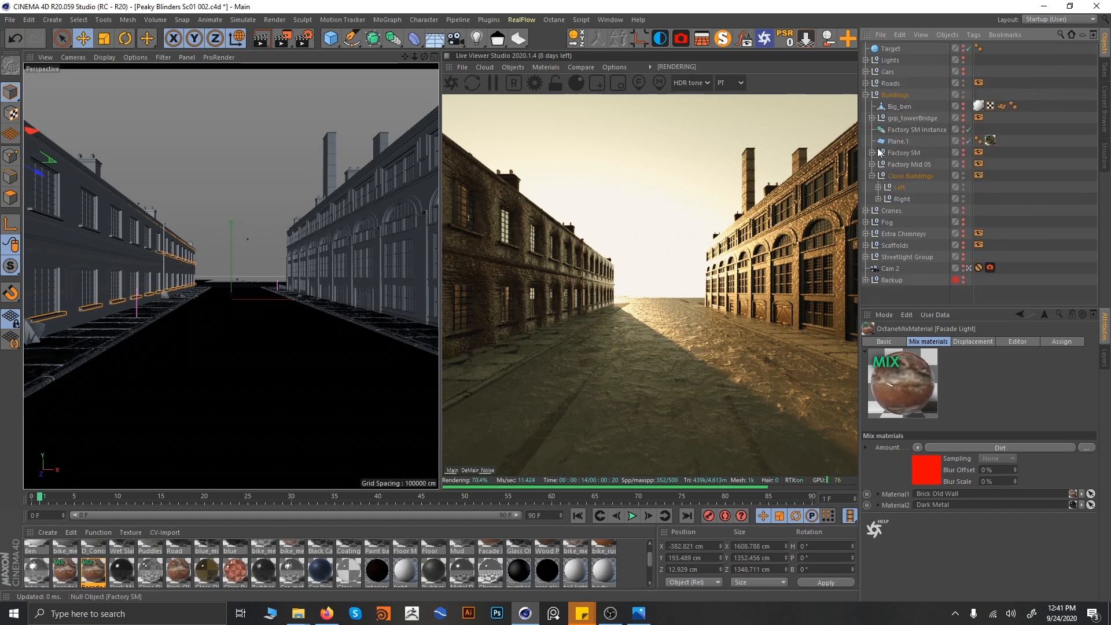
left_click(879, 199)
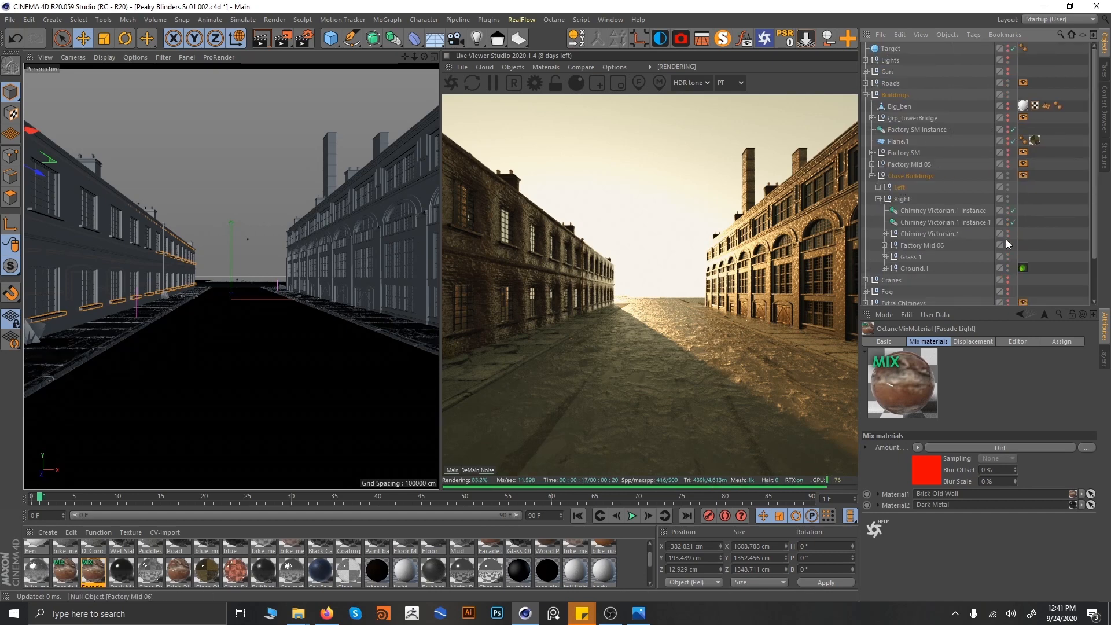
- Leave the Cam 2 view and frame the facade of the factory on the street's right side
scroll(1008, 288, "down", 3)
left_click(1013, 287)
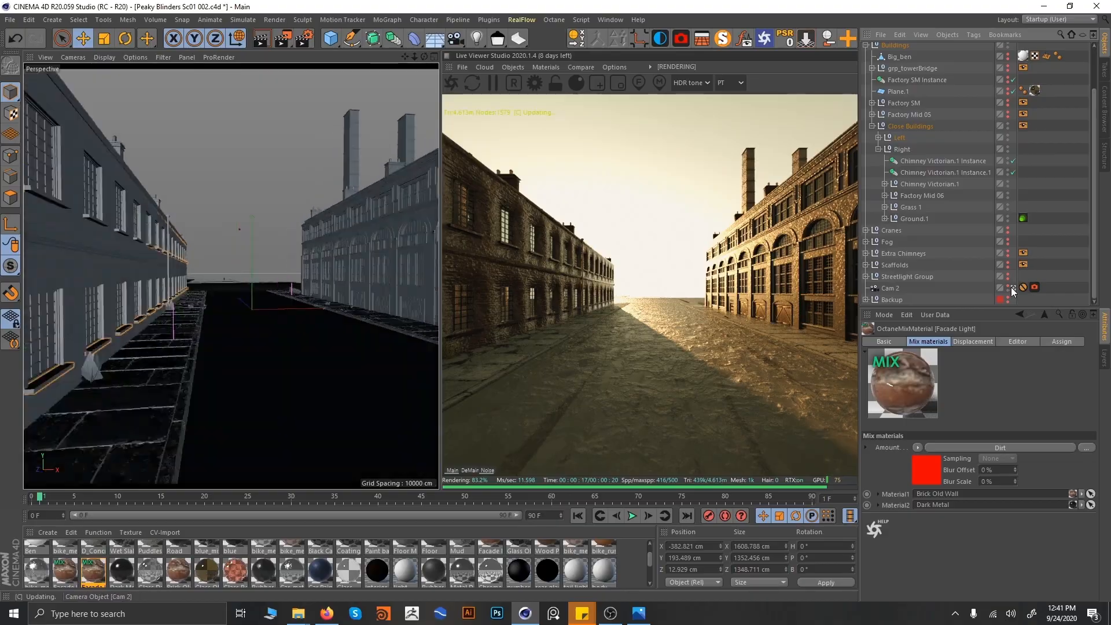
left_click_drag(303, 267, 286, 293, "alt")
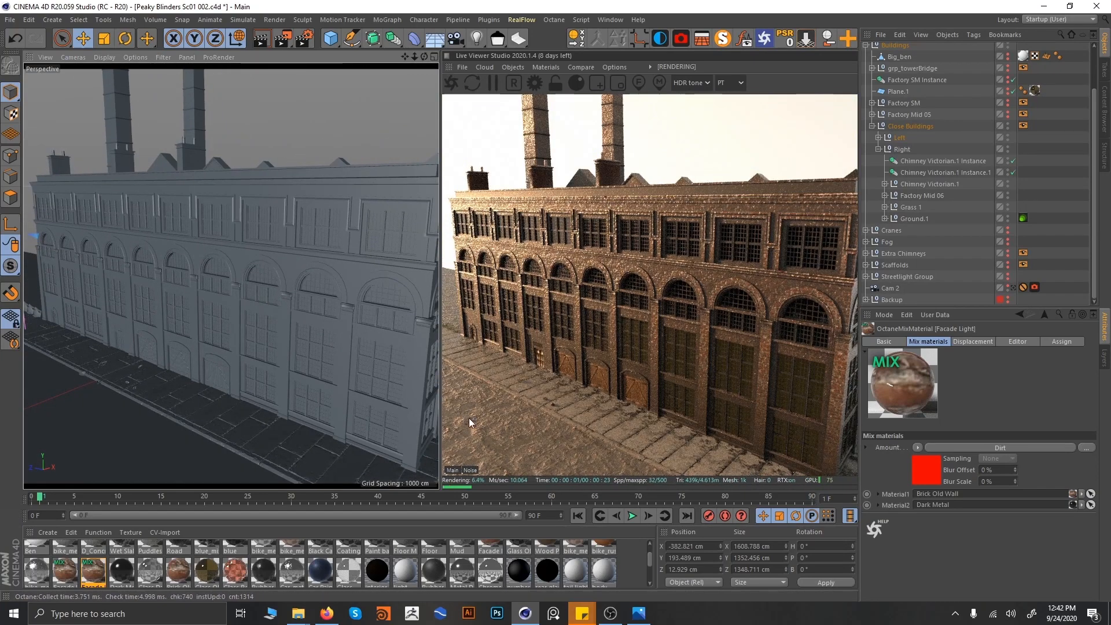
- Expand the Factory Mid 06 group and check the Facade Light material applied to its chimney
left_click(885, 197)
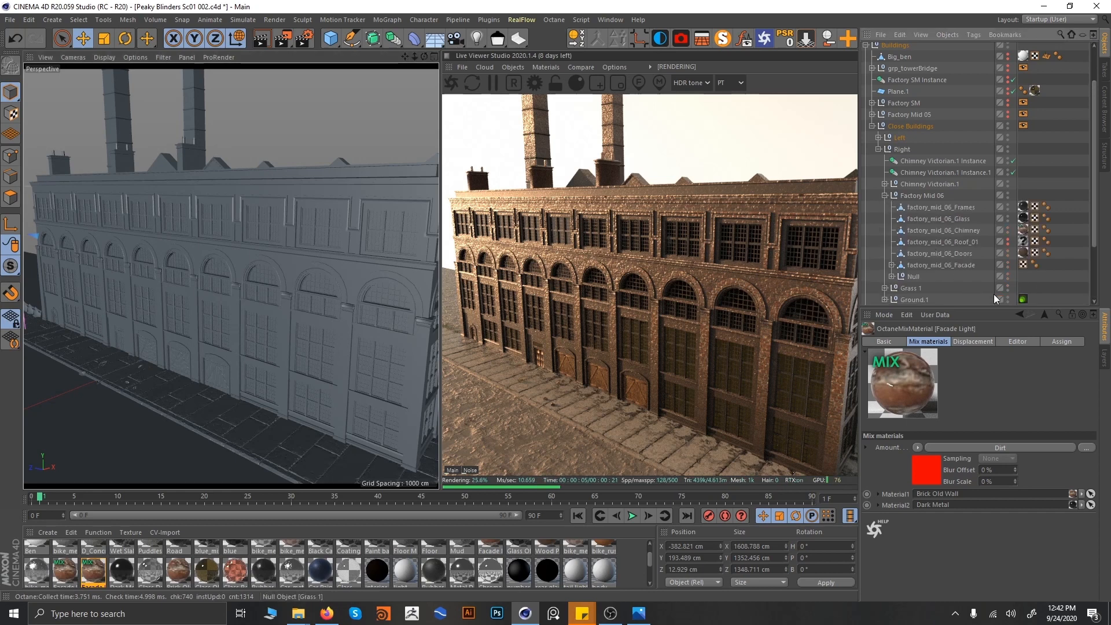
left_click(1022, 231)
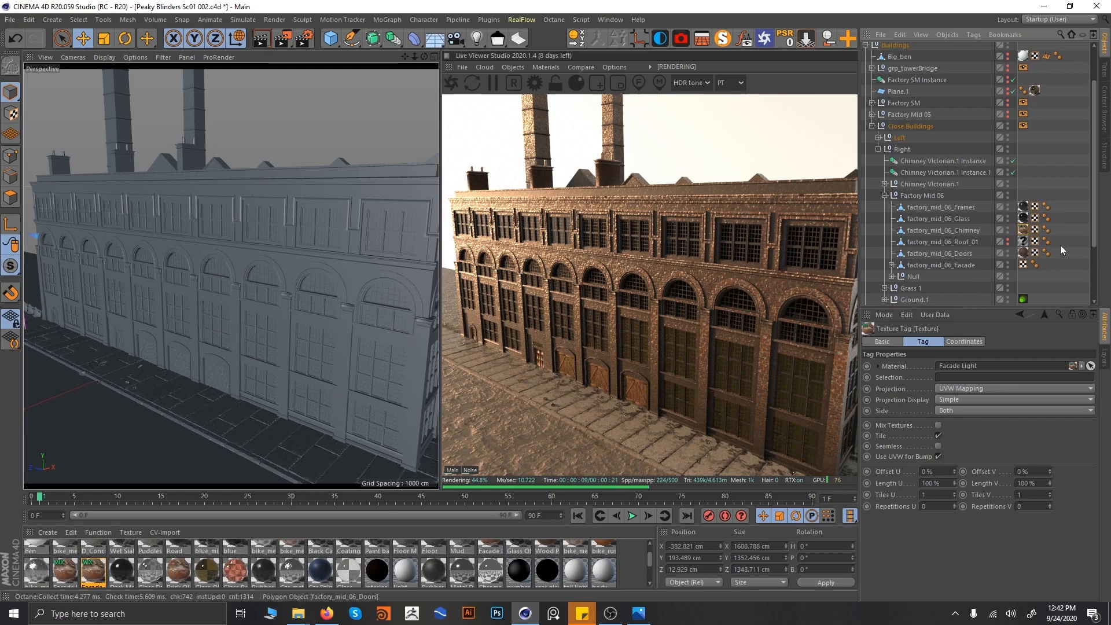
double_click(97, 575)
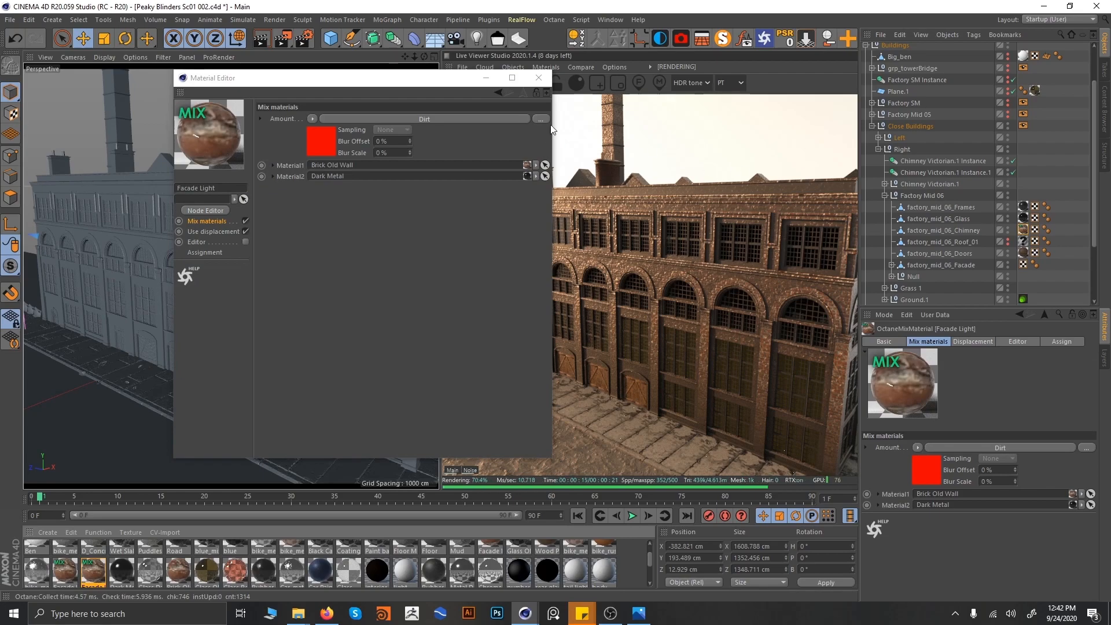
left_click(538, 77)
- Compare the building rows on both sides of the street, and examine the arched-window facade up close
left_click_drag(337, 287, 162, 264, "alt")
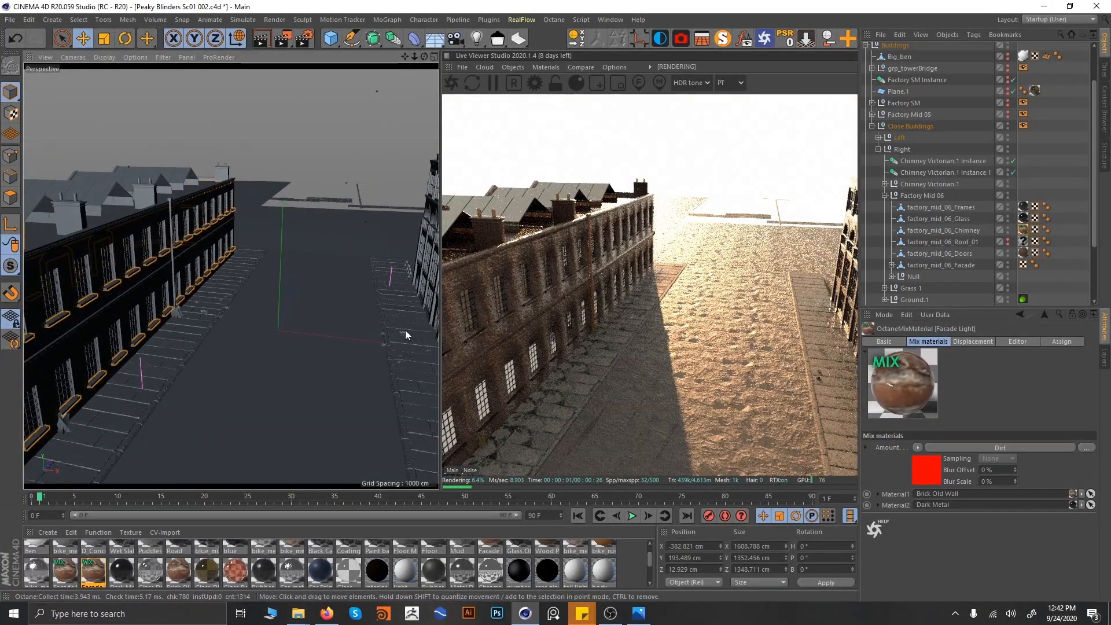
left_click_drag(268, 300, 321, 269, "alt")
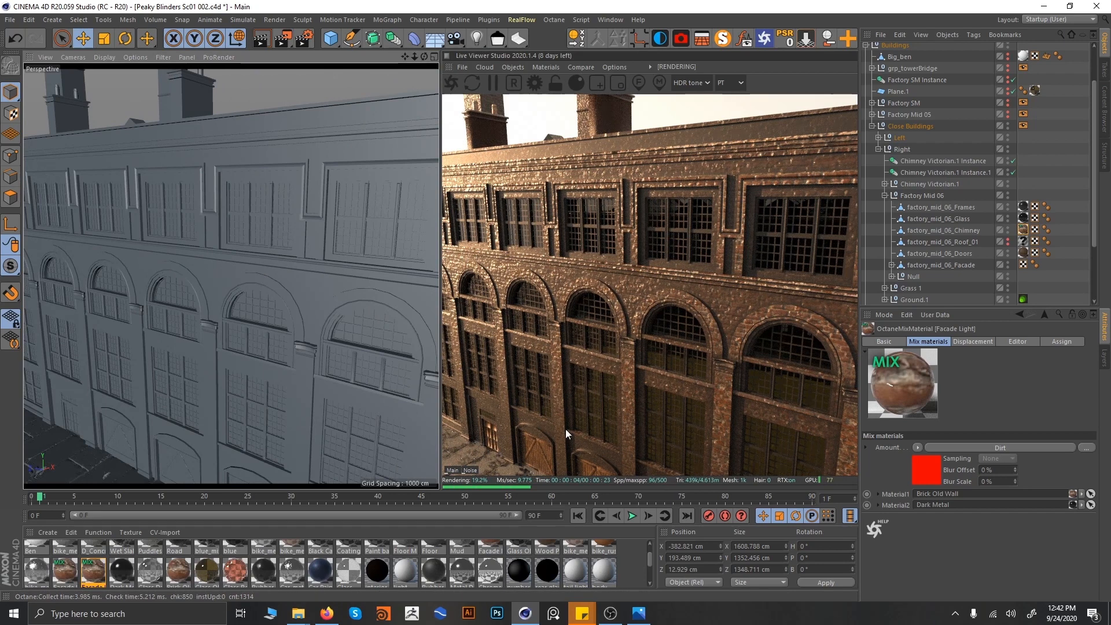
left_click(496, 429)
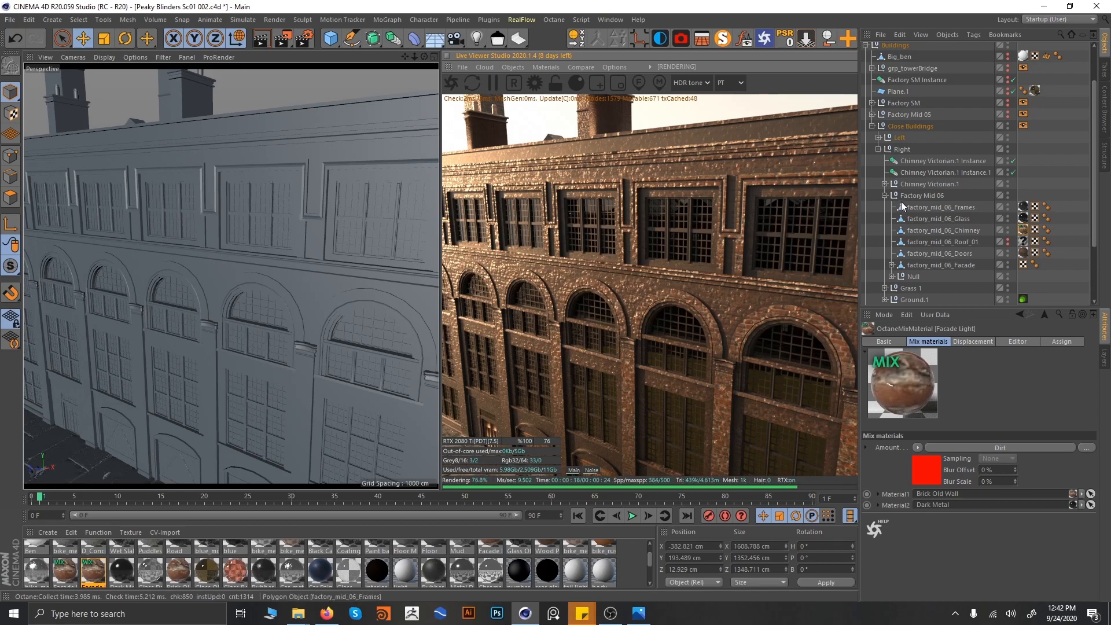
- Collapse the Factory Mid 06 and Close Buildings groups and return the view to Cam 2
left_click(885, 195)
left_click(1013, 288)
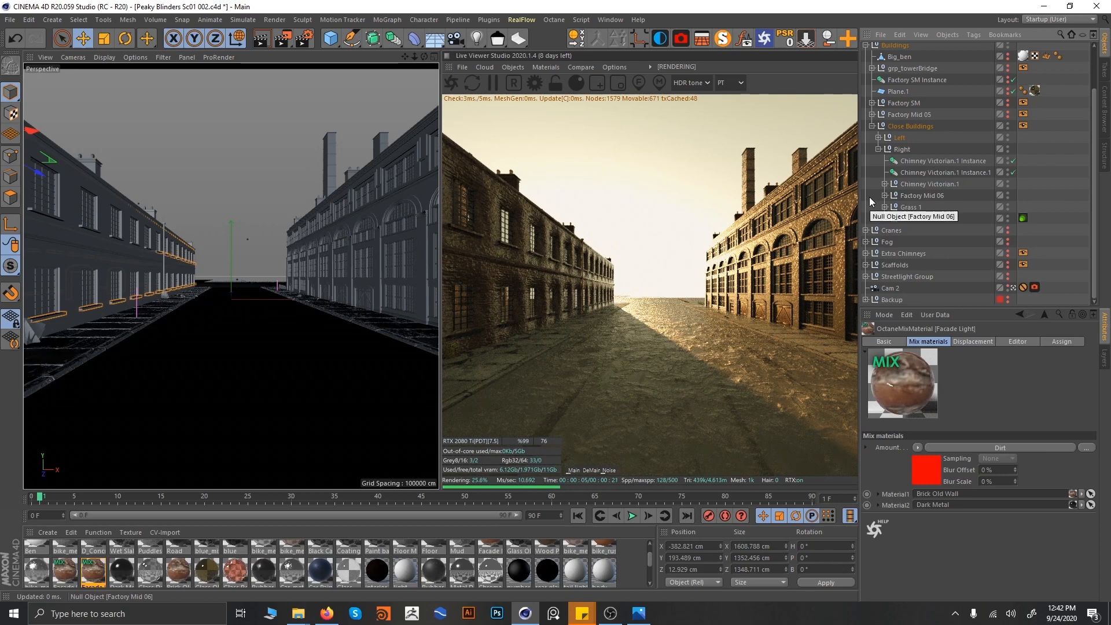
left_click(873, 127)
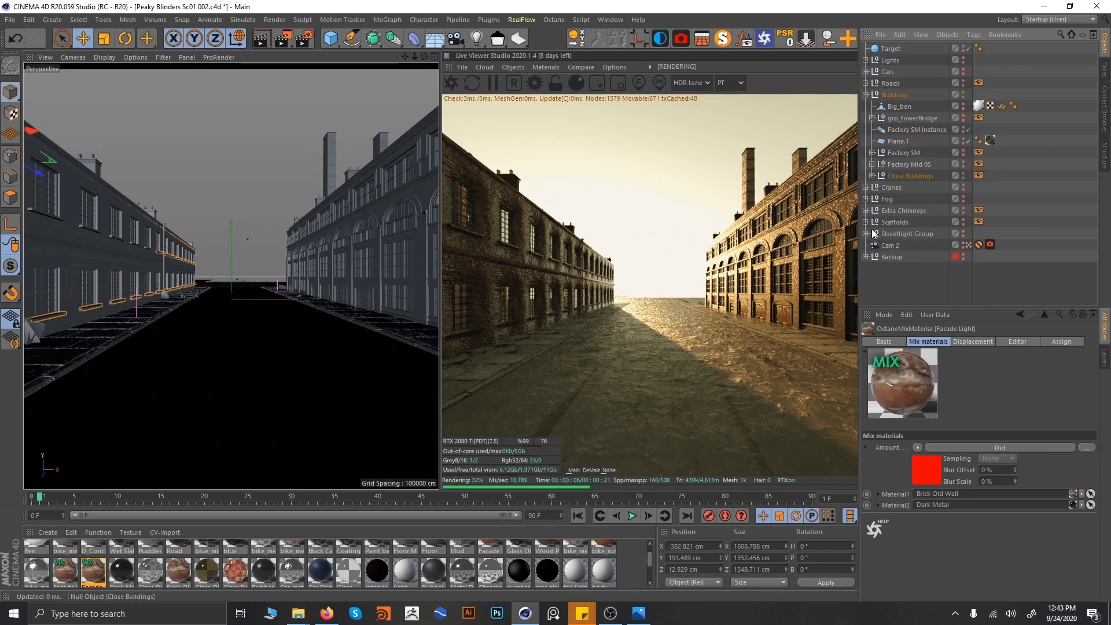
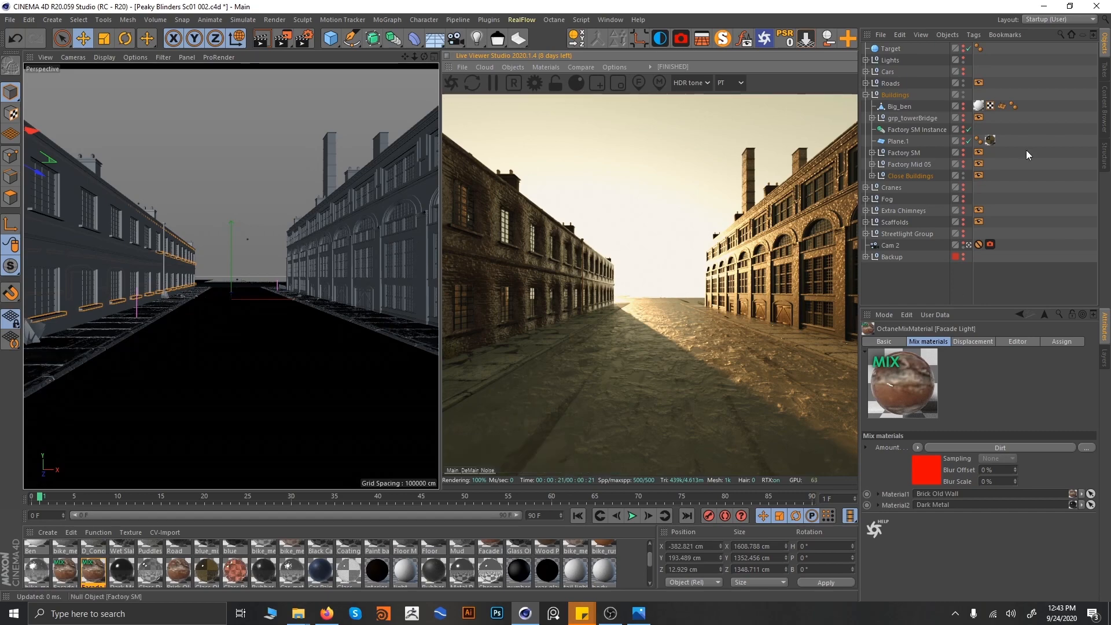
- Collapse the Buildings group and make the Cars group visible in the scene
left_click(866, 95)
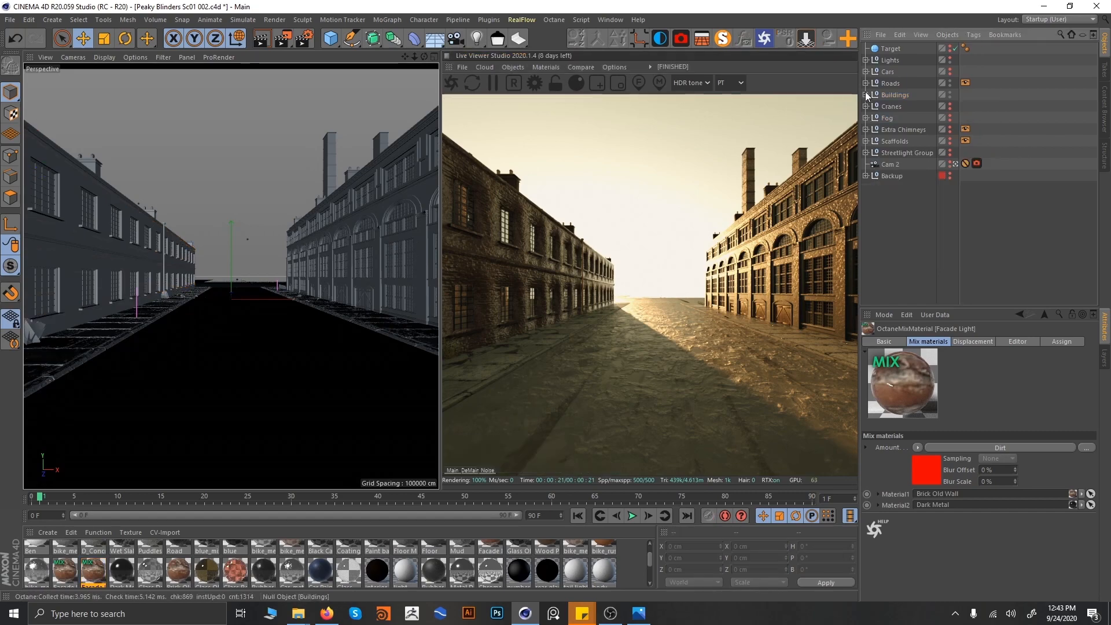
left_click(950, 70)
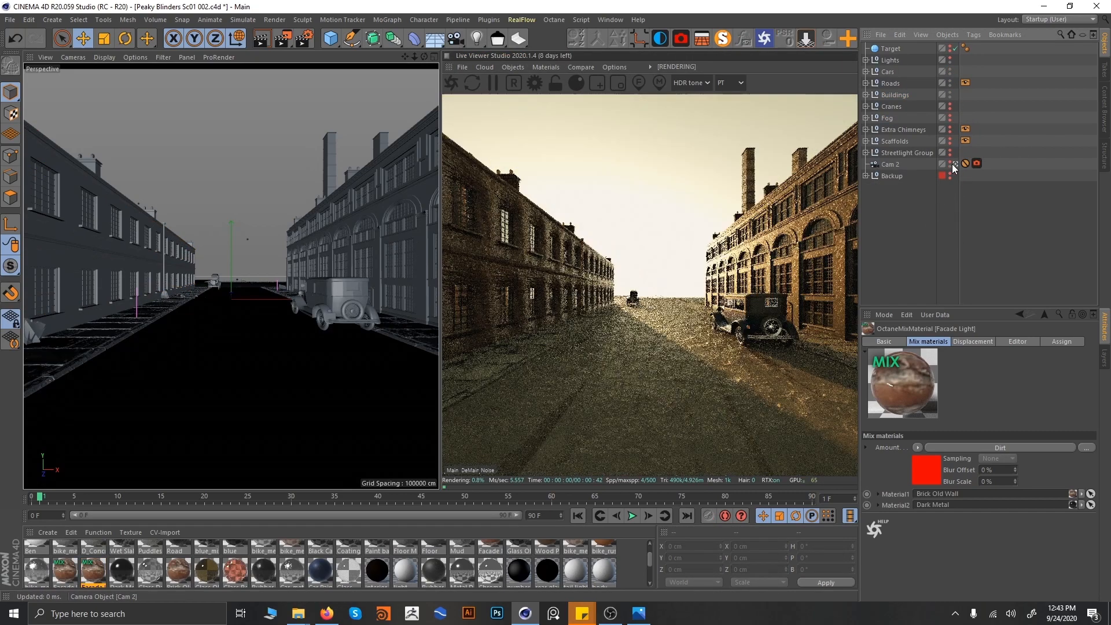
- Leave the Cam 2 view and examine the parked car's rear wheel, tire tread and spokes up close
left_click(956, 165)
middle_click_drag(269, 379, 290, 140, "alt")
middle_click_drag(291, 353, 289, 238, "alt")
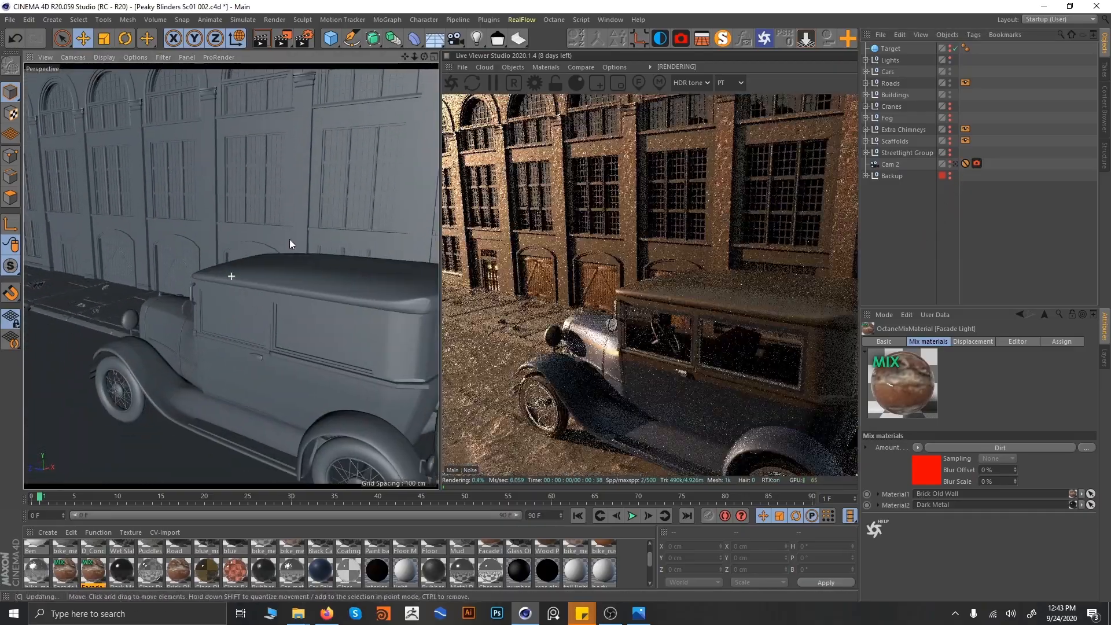
middle_click_drag(353, 394, 248, 271, "alt")
right_click_drag(249, 271, 278, 293, "alt")
middle_click_drag(278, 293, 208, 217, "alt")
left_click_drag(207, 216, 244, 246, "alt")
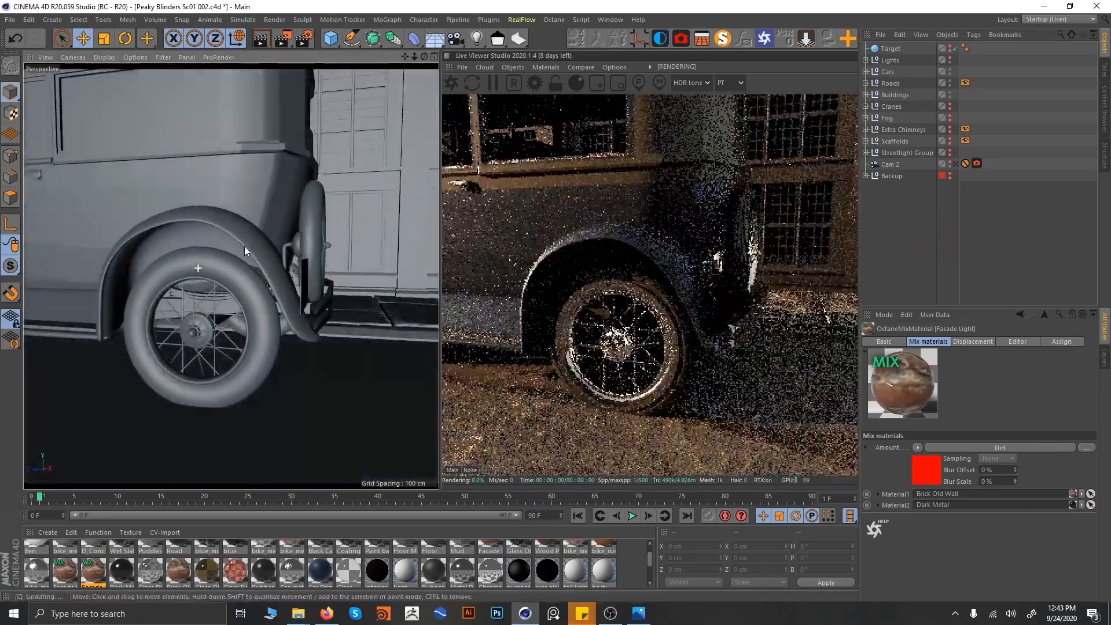
mouse_move(245, 245)
right_mouse_down("alt")
mouse_move(253, 261)
mouse_move(256, 244)
right_mouse_up("alt")
middle_click_drag(256, 244, 252, 203, "alt")
mouse_move(245, 265)
left_mouse_down("alt")
mouse_move(209, 248)
mouse_move(255, 138)
mouse_move(203, 248)
mouse_move(187, 255)
mouse_move(227, 270)
left_mouse_up("alt")
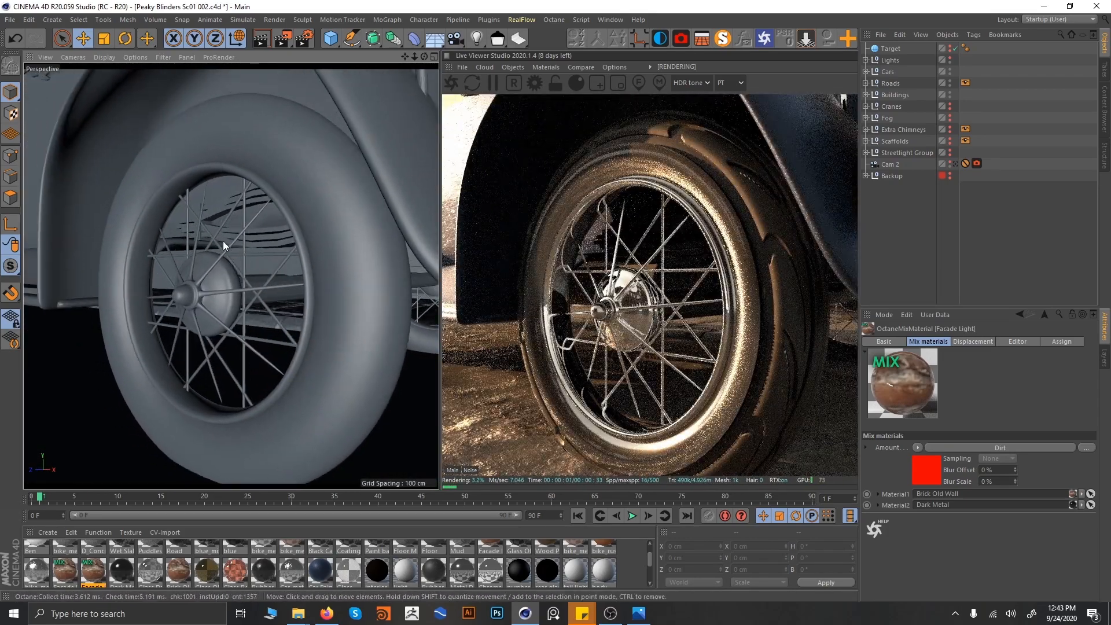
left_click_drag(275, 243, 304, 224, "alt")
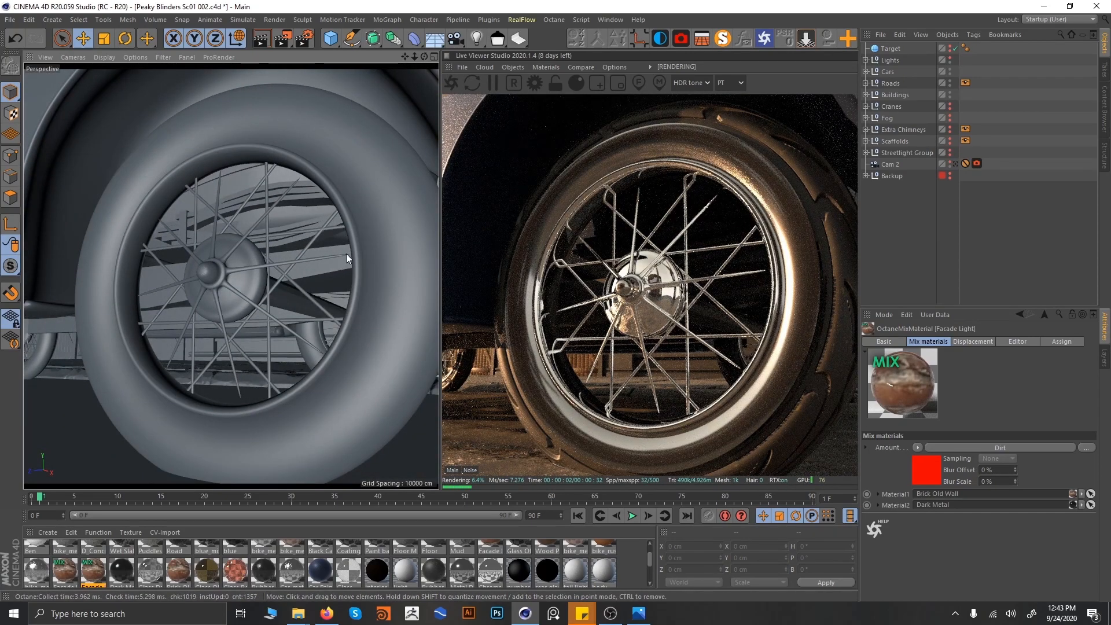
left_click_drag(322, 287, 287, 311, "alt")
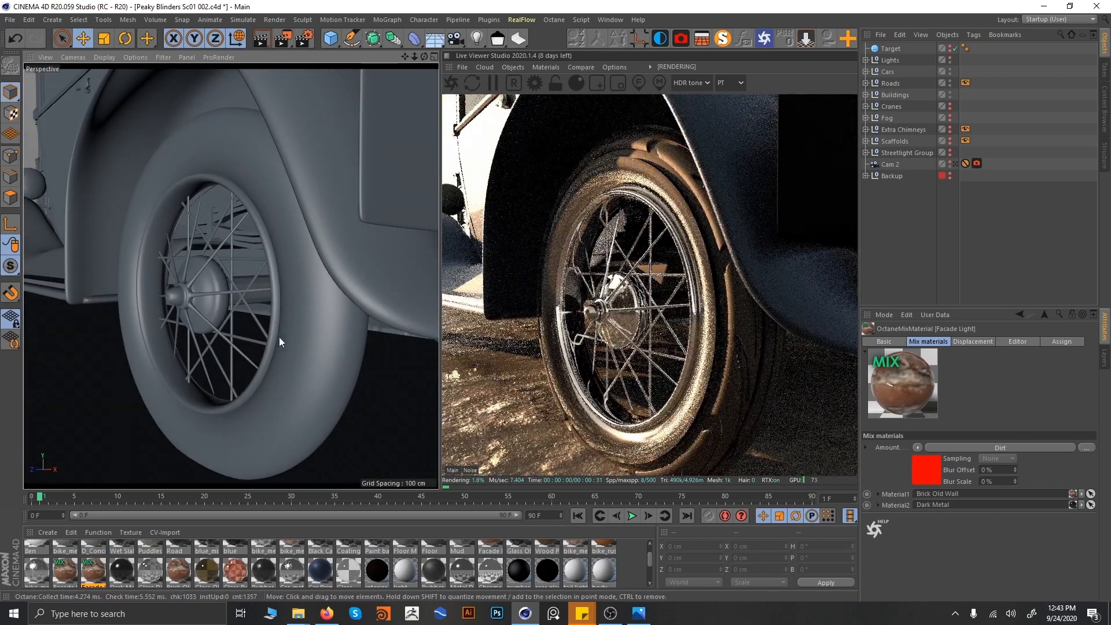
left_click_drag(196, 168, 279, 200, "alt")
right_click_drag(279, 200, 230, 206, "alt")
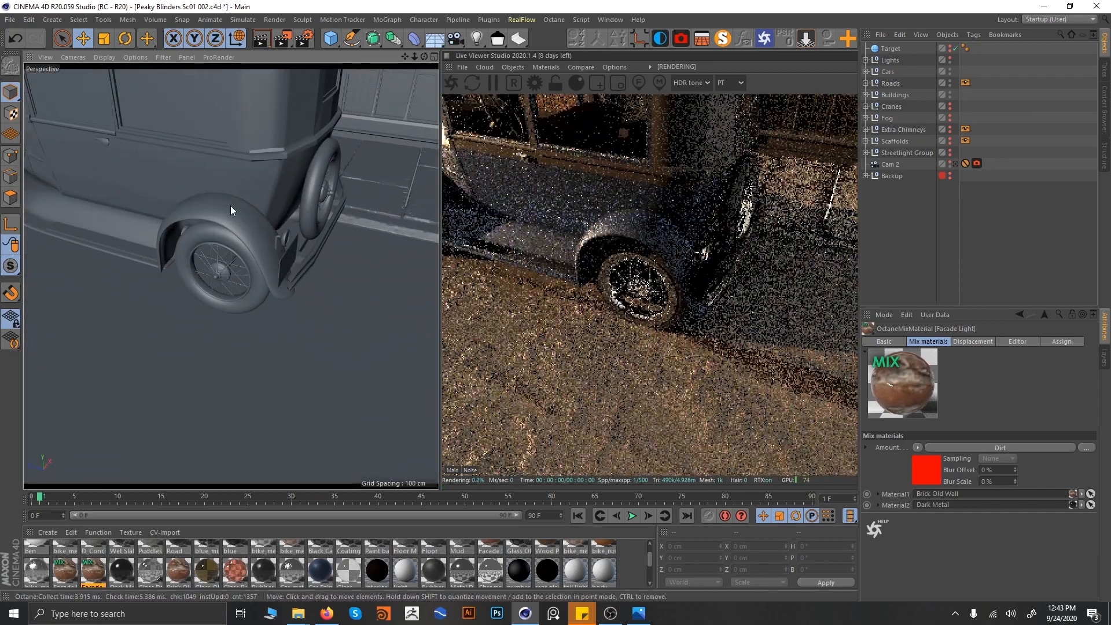
- Examine the parked car's body, front wheel and fenders from several angles, and return to the Cam 2 view
middle_click_drag(230, 206, 283, 275, "alt")
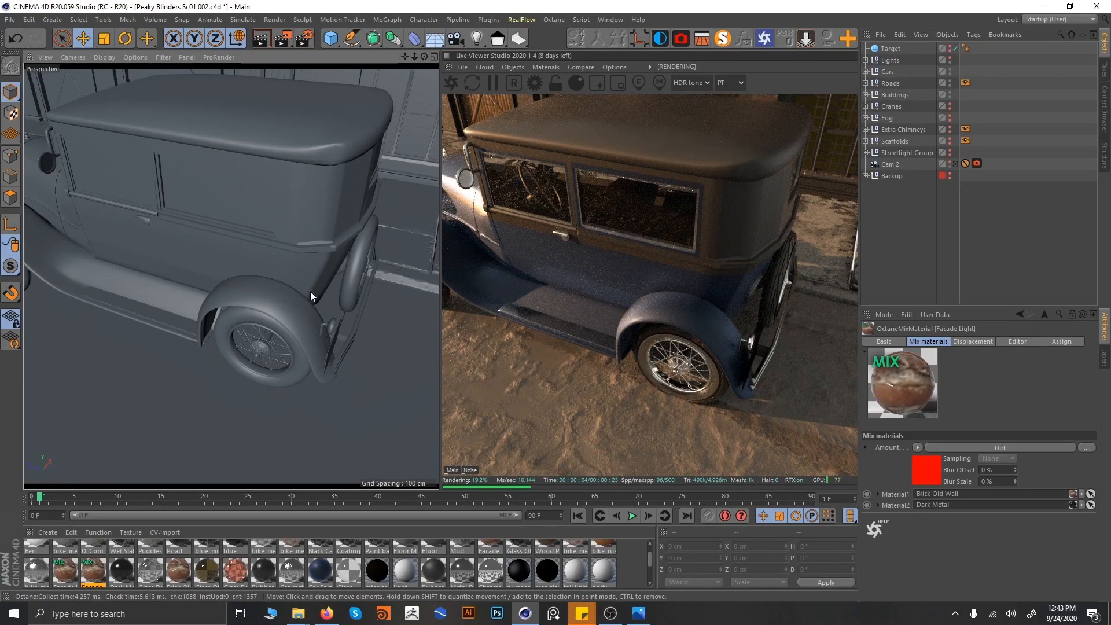
left_click_drag(286, 300, 272, 269, "alt")
middle_click_drag(96, 235, 203, 288, "alt")
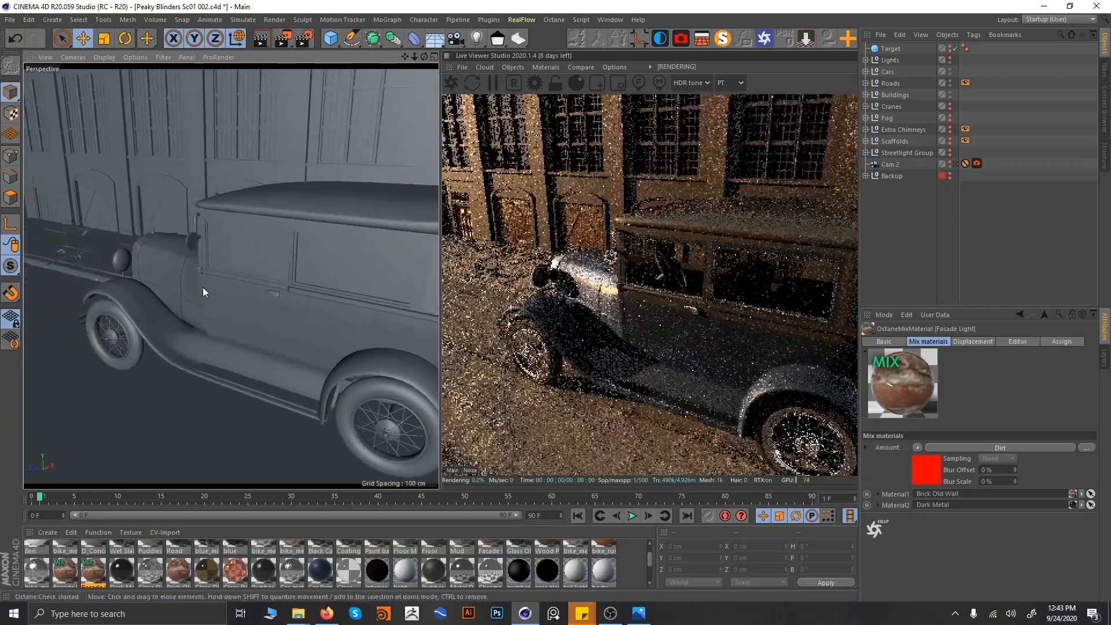
left_click_drag(203, 287, 311, 270, "alt")
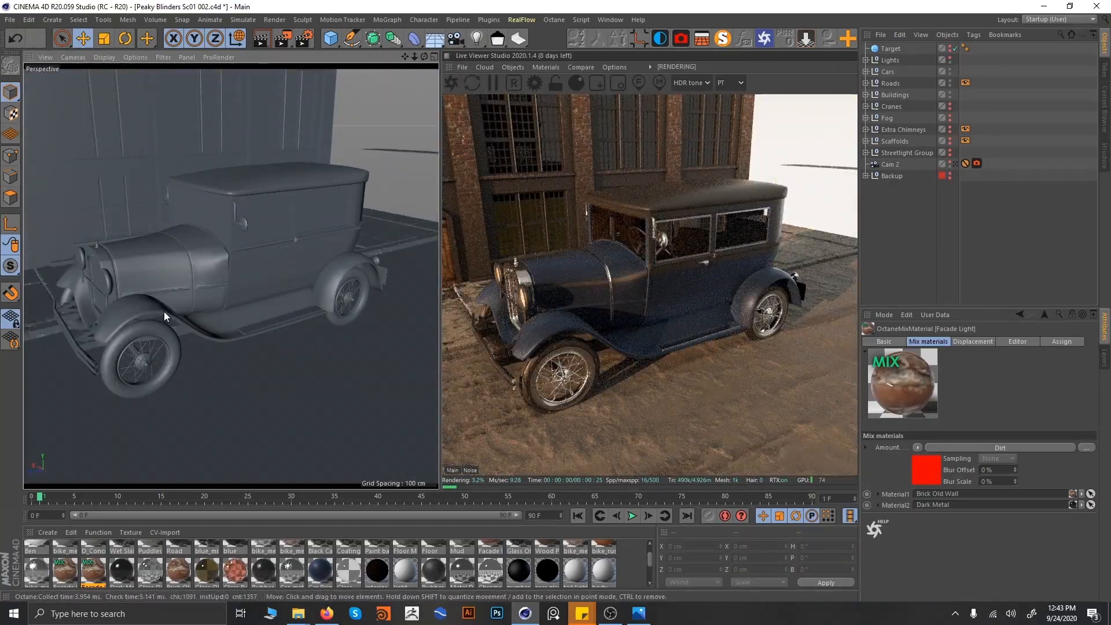
middle_click_drag(164, 312, 188, 293, "alt")
right_click_drag(188, 293, 264, 276, "alt")
middle_click_drag(264, 277, 205, 241, "alt")
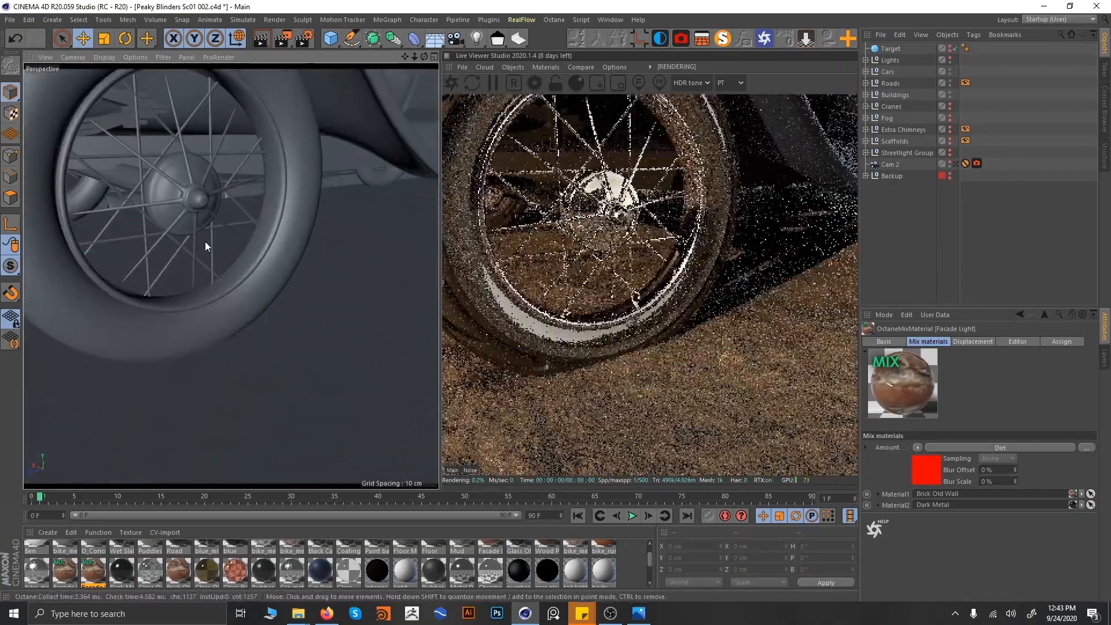
left_click_drag(205, 241, 23, 258, "alt")
middle_click_drag(212, 211, 256, 253, "alt")
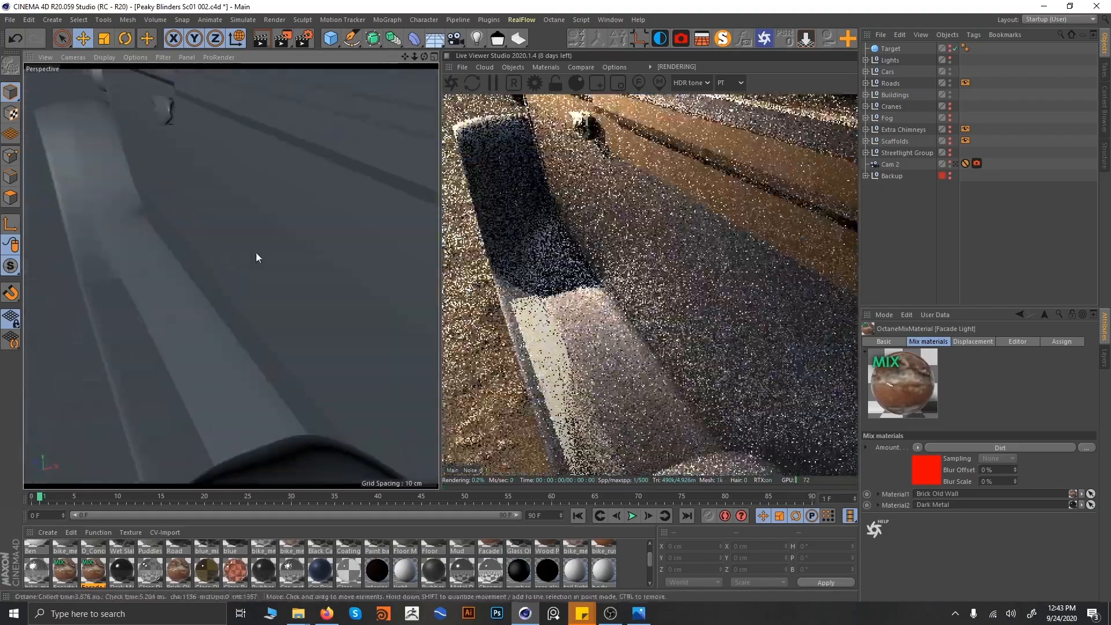
right_click_drag(256, 253, 156, 255, "alt")
left_click(956, 166)
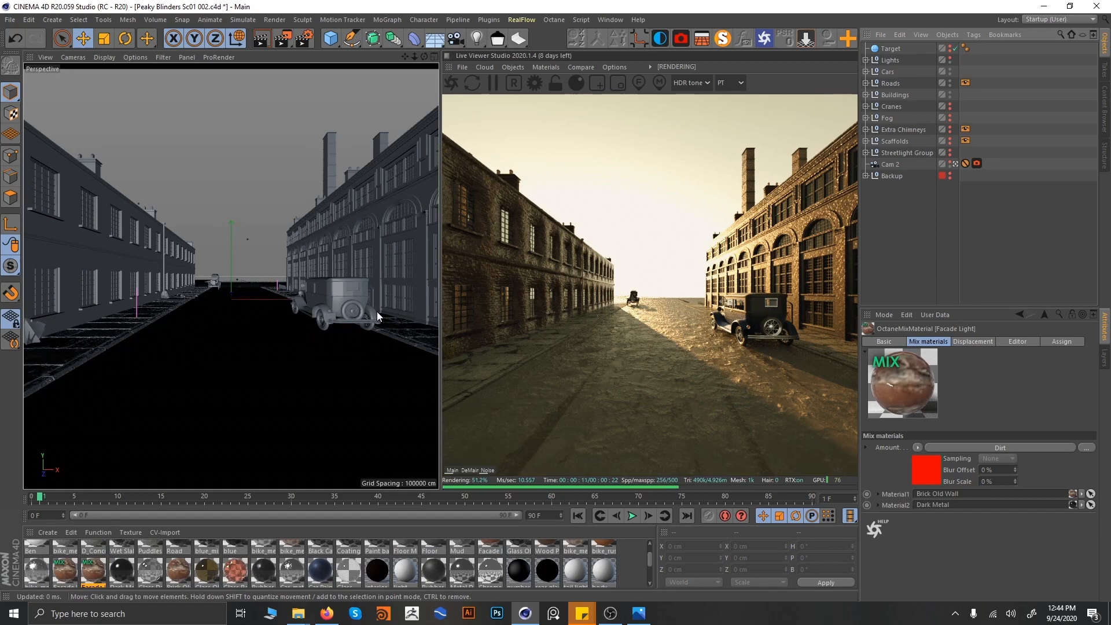
- Leave the Cam 2 view and examine the parked car from behind and the road surface from above
left_click(956, 165)
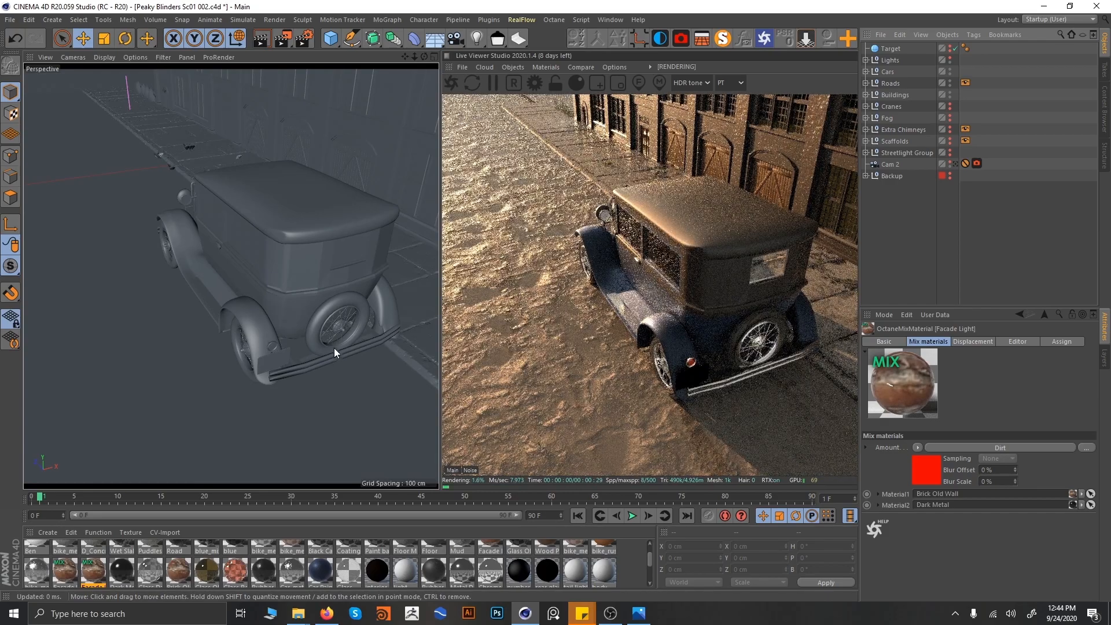
left_click_drag(335, 349, 272, 288, "alt")
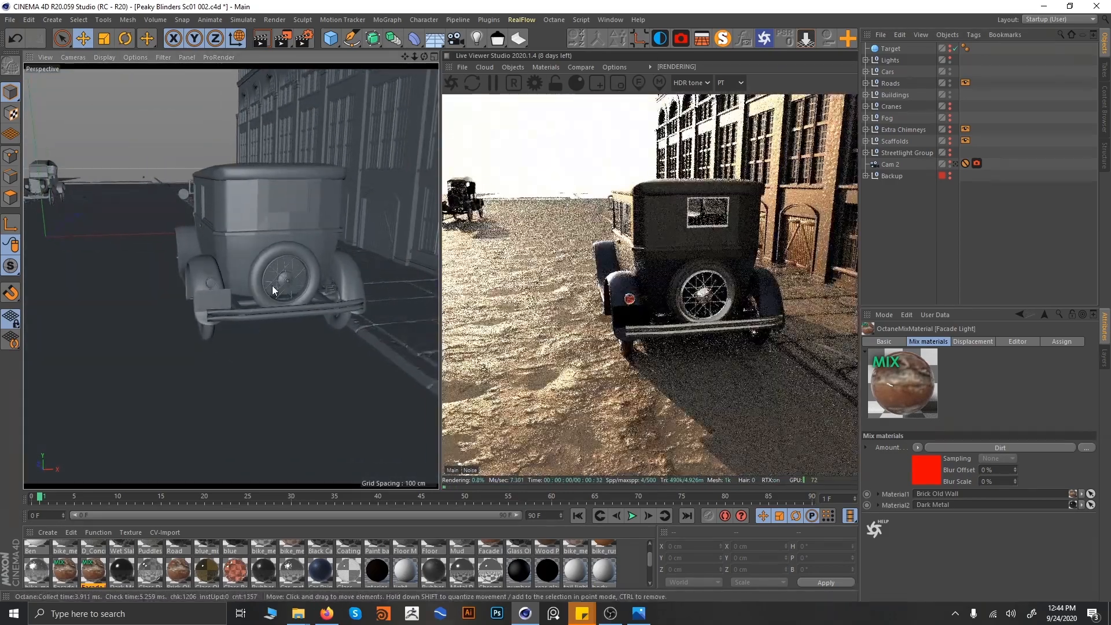
right_click_drag(279, 280, 235, 326, "alt")
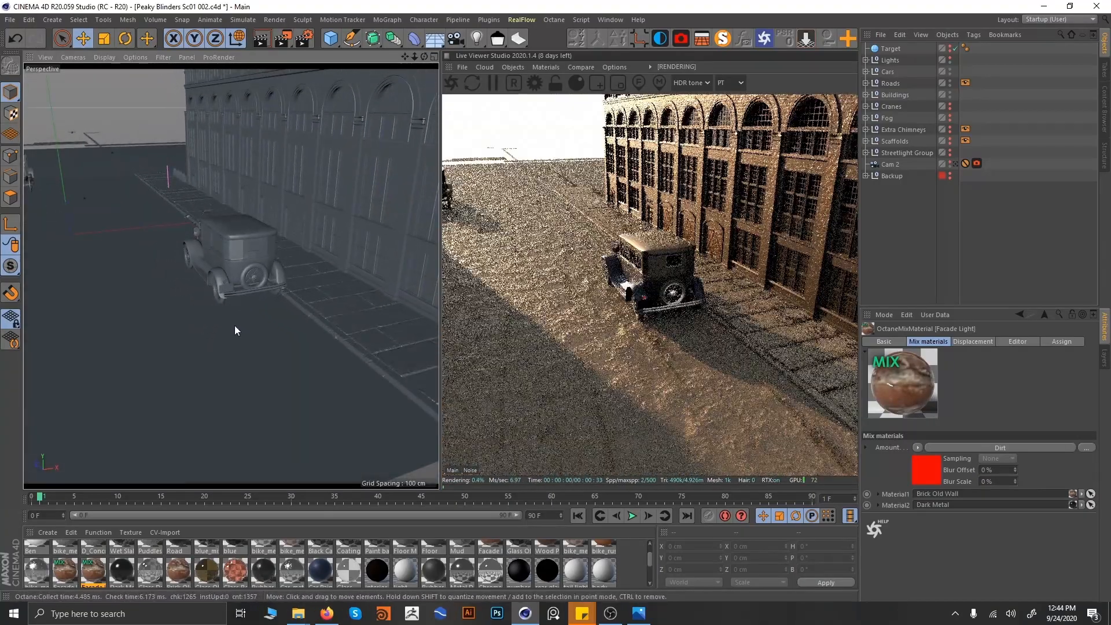
left_click_drag(231, 304, 264, 331, "alt")
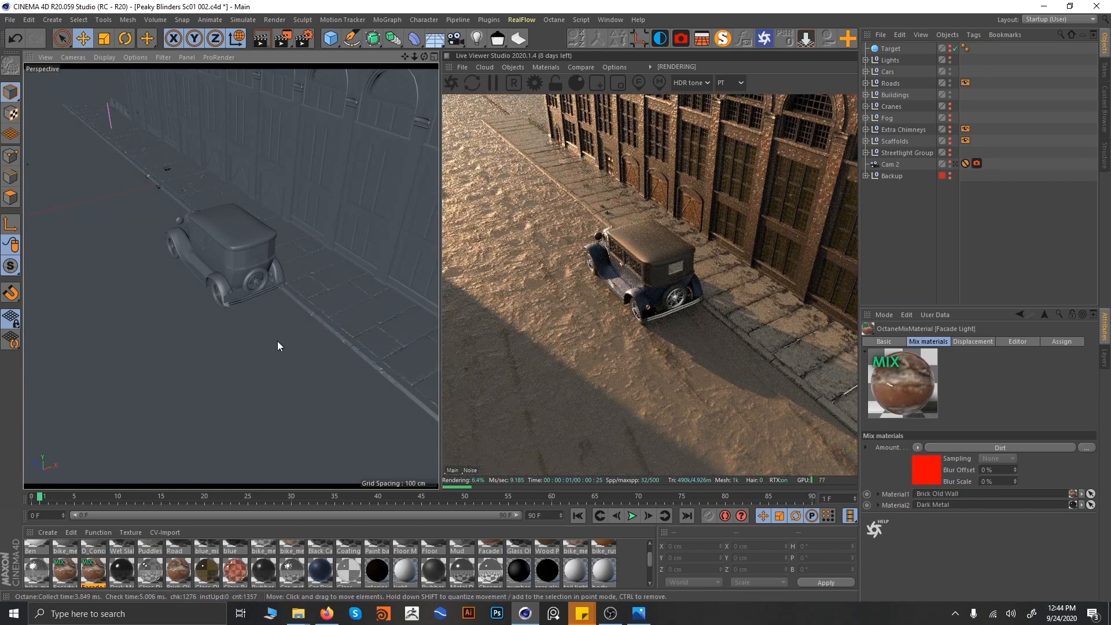
left_click_drag(286, 308, 210, 360, "alt")
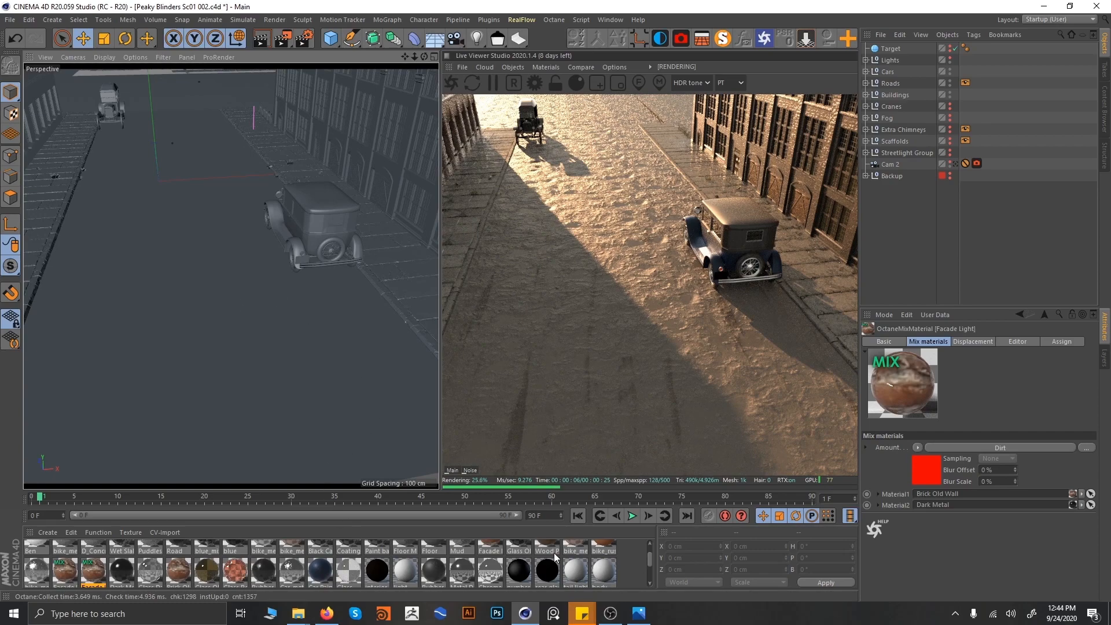
scroll(652, 558, "up", 1)
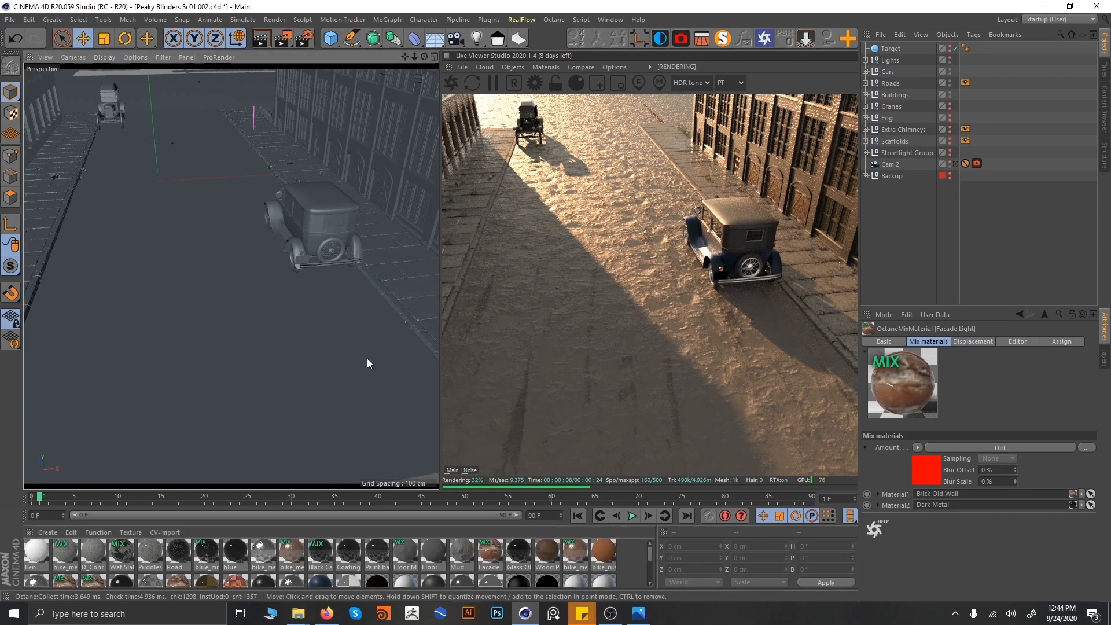
key("ctrl+z")
key("ctrl+z")
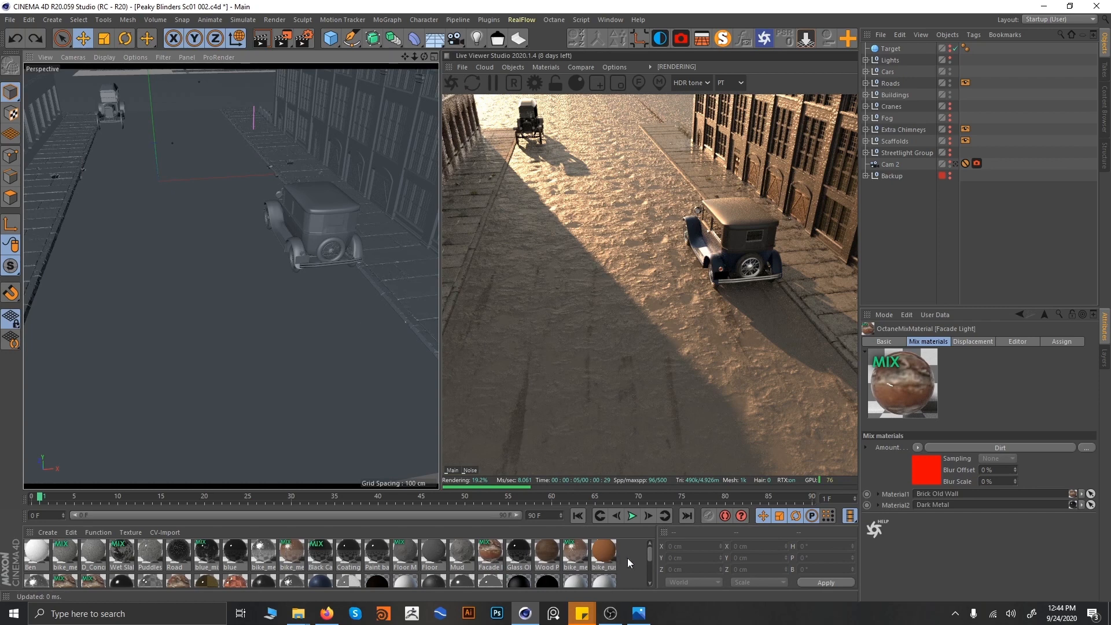
- Select the straight road and open the Floor material's node tree at its box texture projection settings
scroll(653, 557, "down", 1)
mouse_move(652, 556)
left_mouse_down()
mouse_move(649, 567)
mouse_move(654, 529)
mouse_move(645, 582)
mouse_move(651, 542)
left_mouse_up()
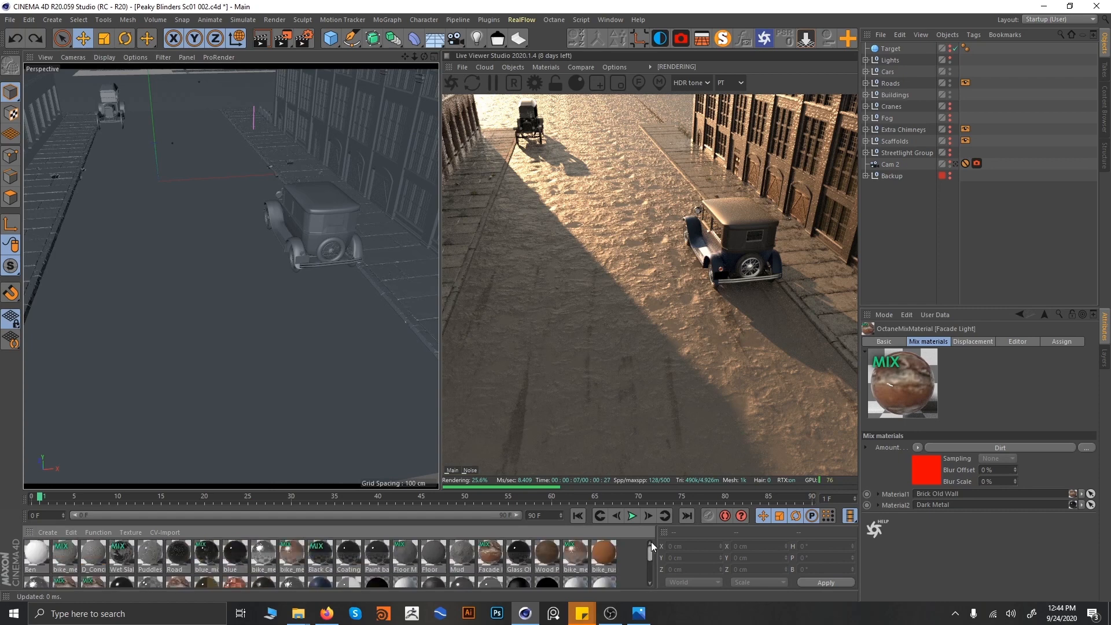
left_click(213, 280)
left_click(867, 83)
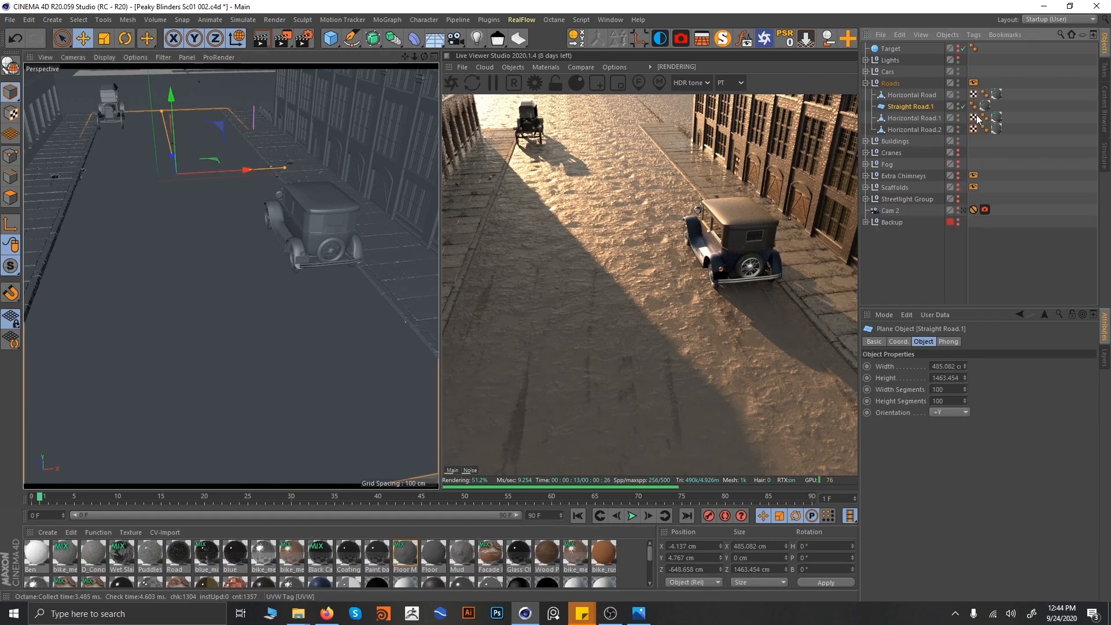
double_click(430, 551)
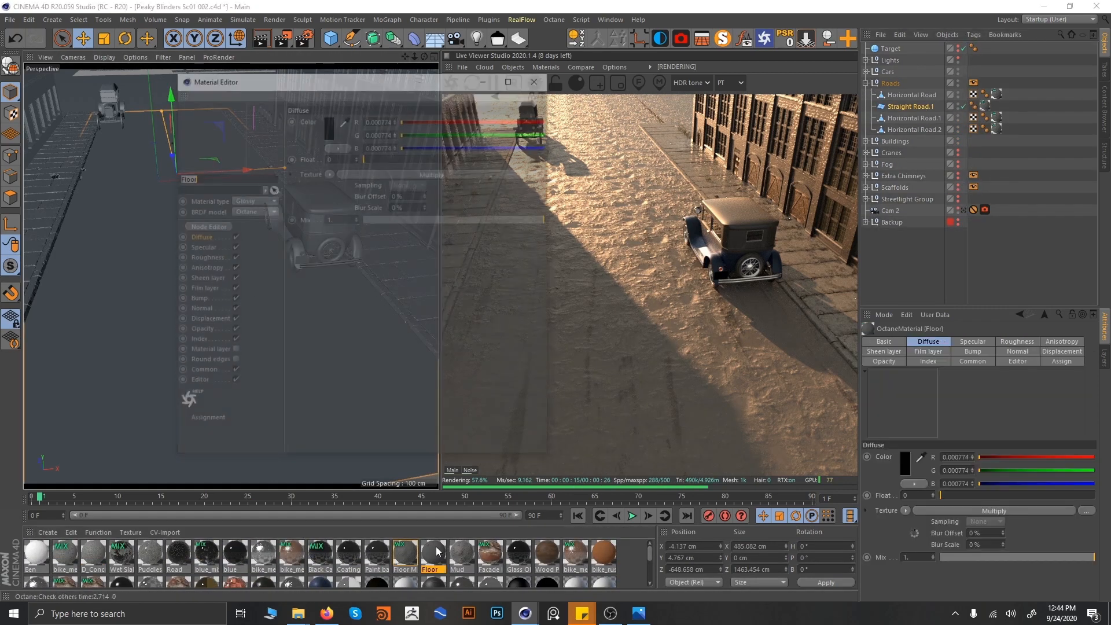
left_click(216, 226)
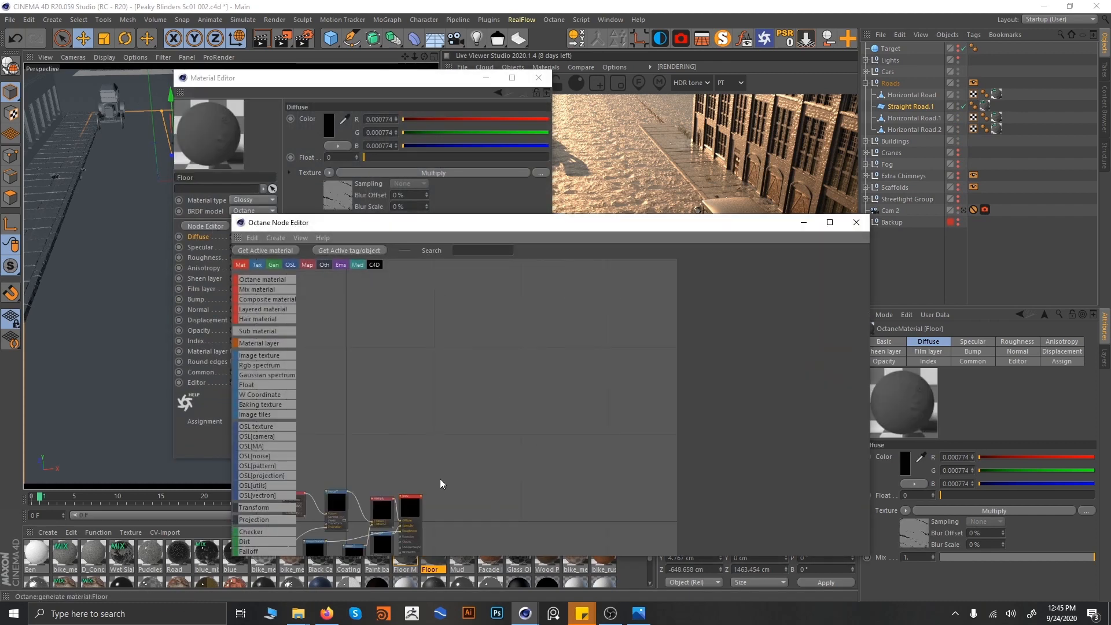
left_click(307, 387)
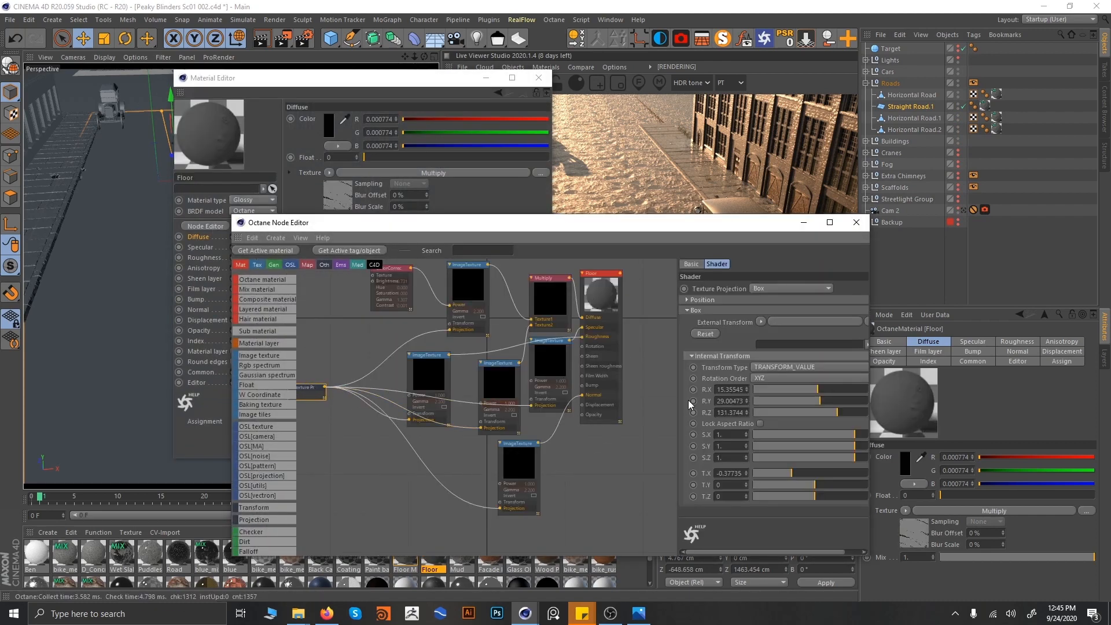
- Try a different X rotation for the Floor material's box texture projection, and close the node and material editors
left_click_drag(611, 222, 256, 181)
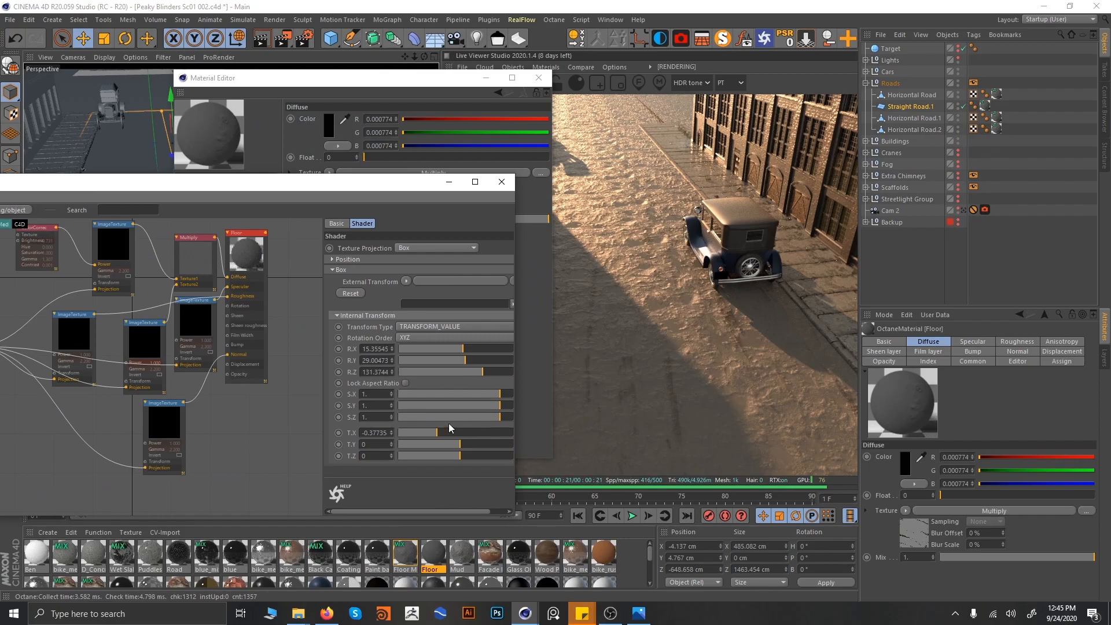
left_click_drag(460, 350, 471, 348)
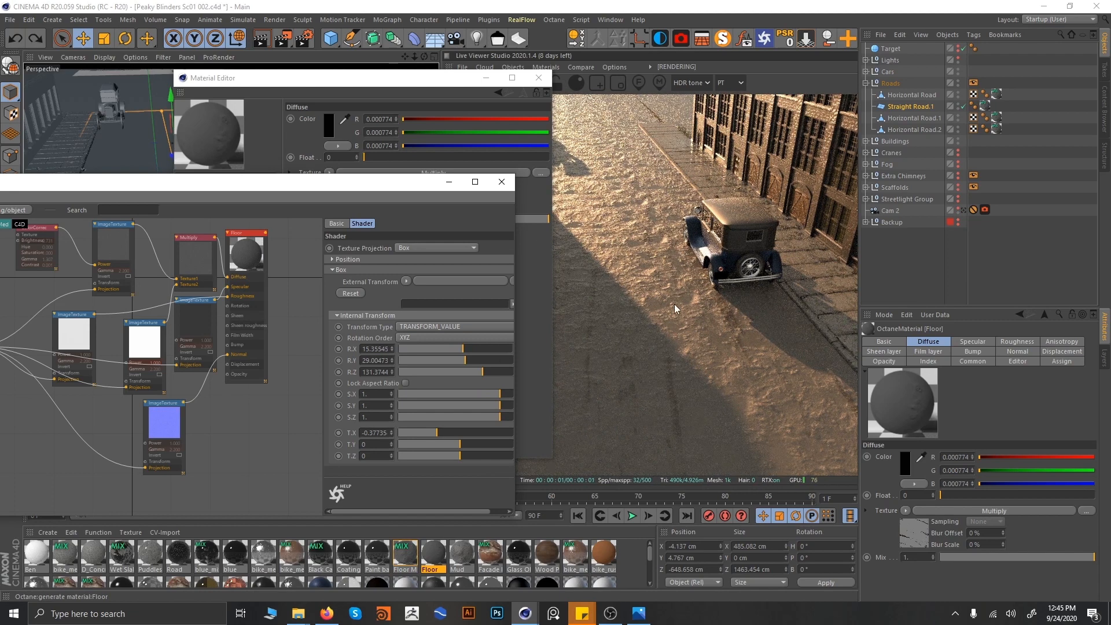
left_click(502, 181)
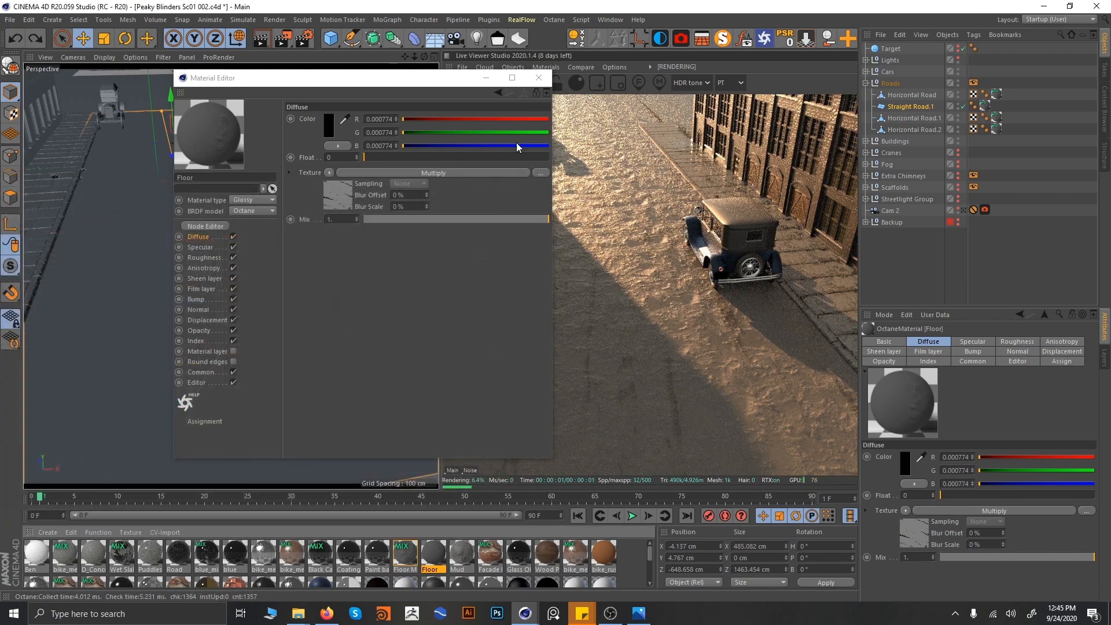
left_click(536, 79)
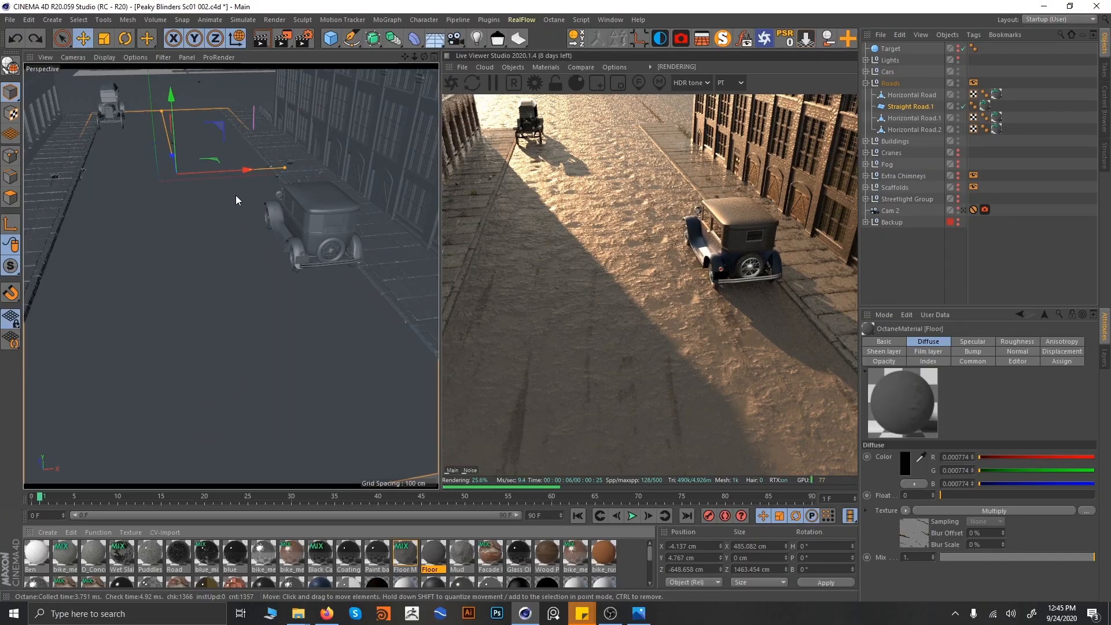
- Collapse the Roads group and examine the road, sidewalks and building facades from several angles along the street
left_click_drag(235, 196, 262, 182, "alt")
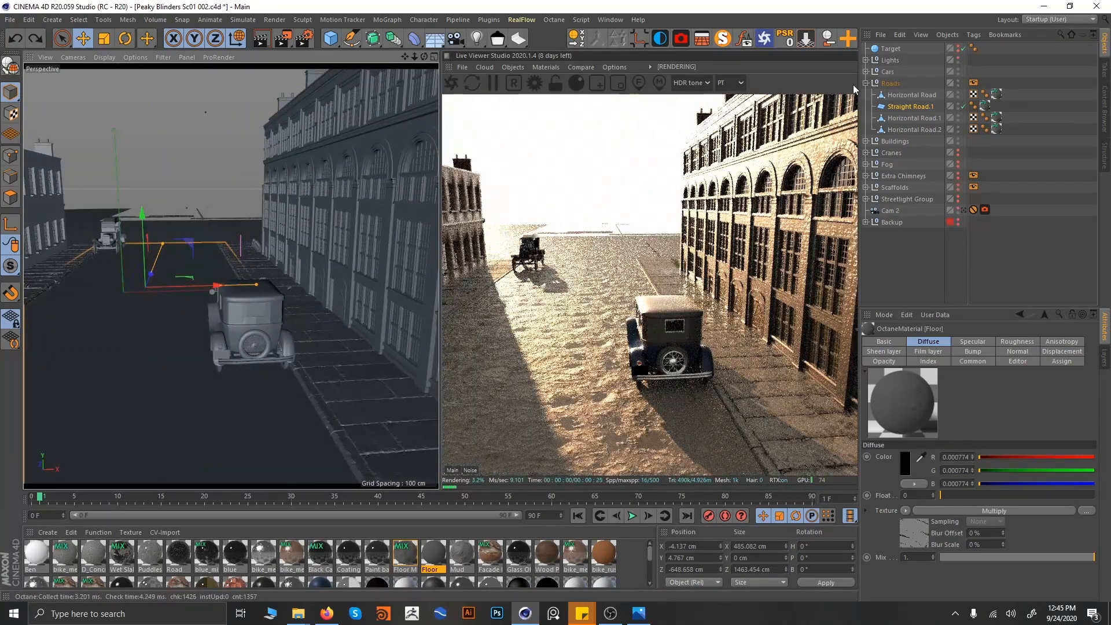
left_click(866, 83)
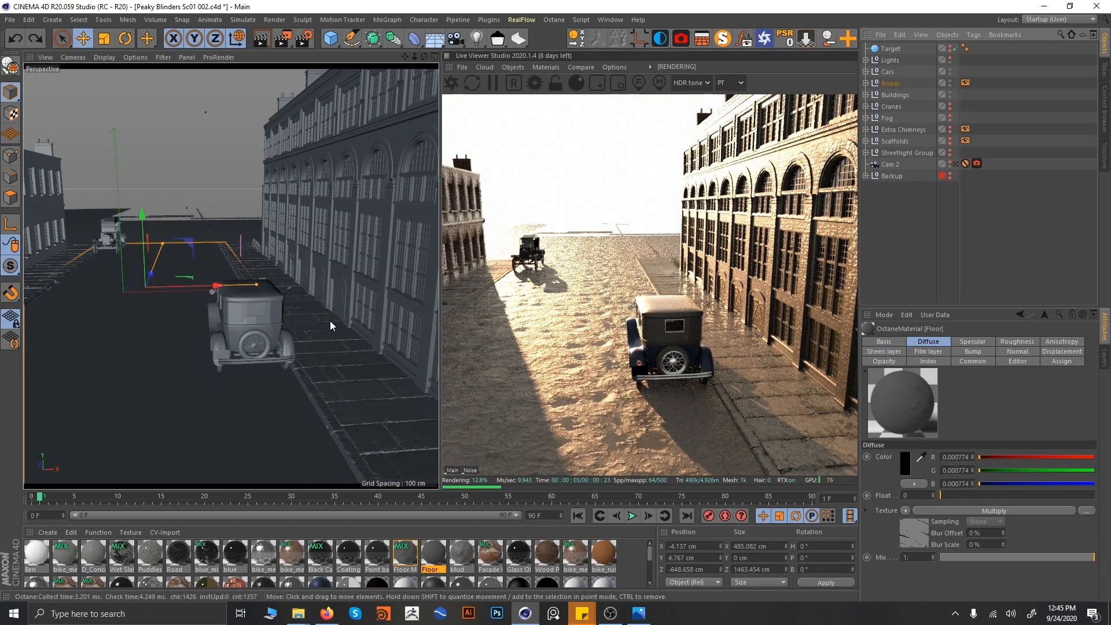
left_click_drag(330, 321, 271, 252, "alt")
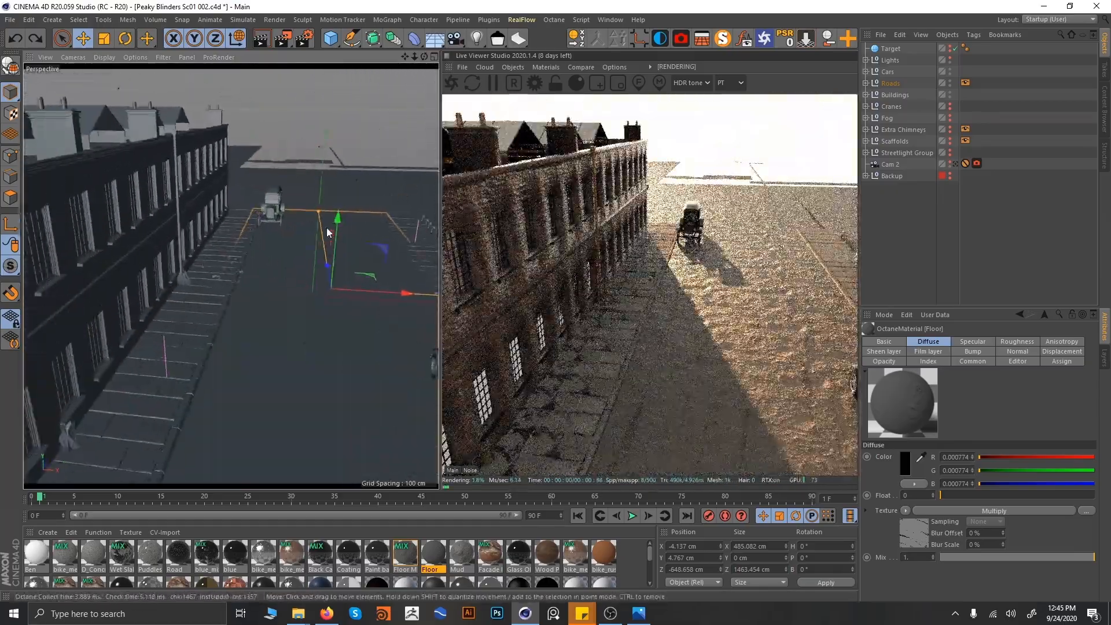
left_click_drag(327, 233, 150, 240, "alt")
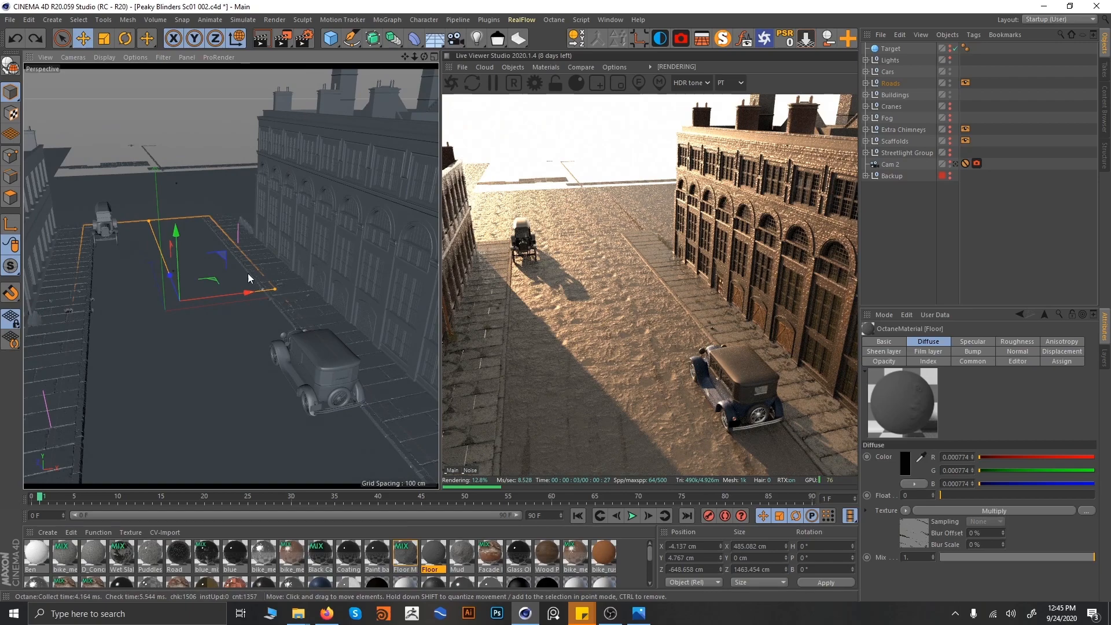
left_click_drag(247, 273, 232, 255, "alt")
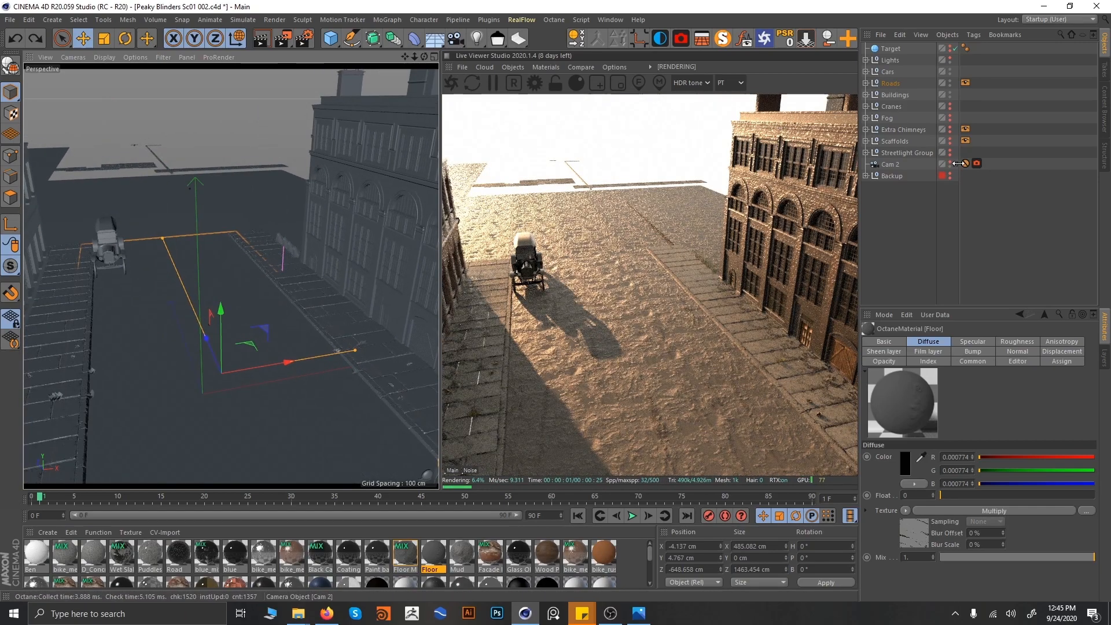
- Return to the Cam 2 view, expand the Buildings group and show the factory buildings at the end of the street
left_click(957, 163)
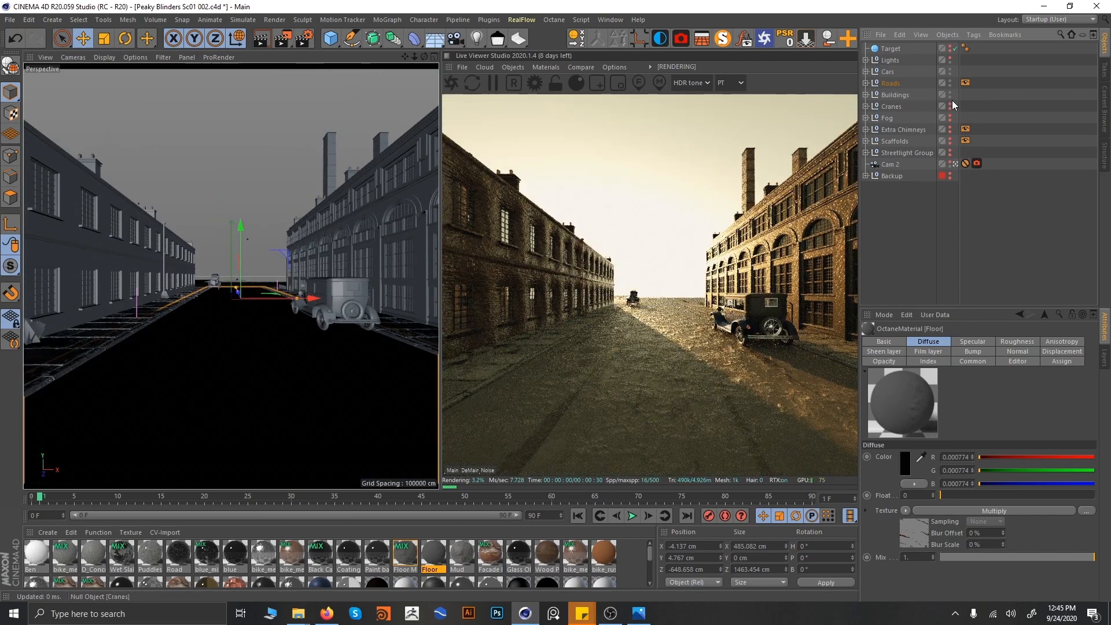
left_click(866, 95)
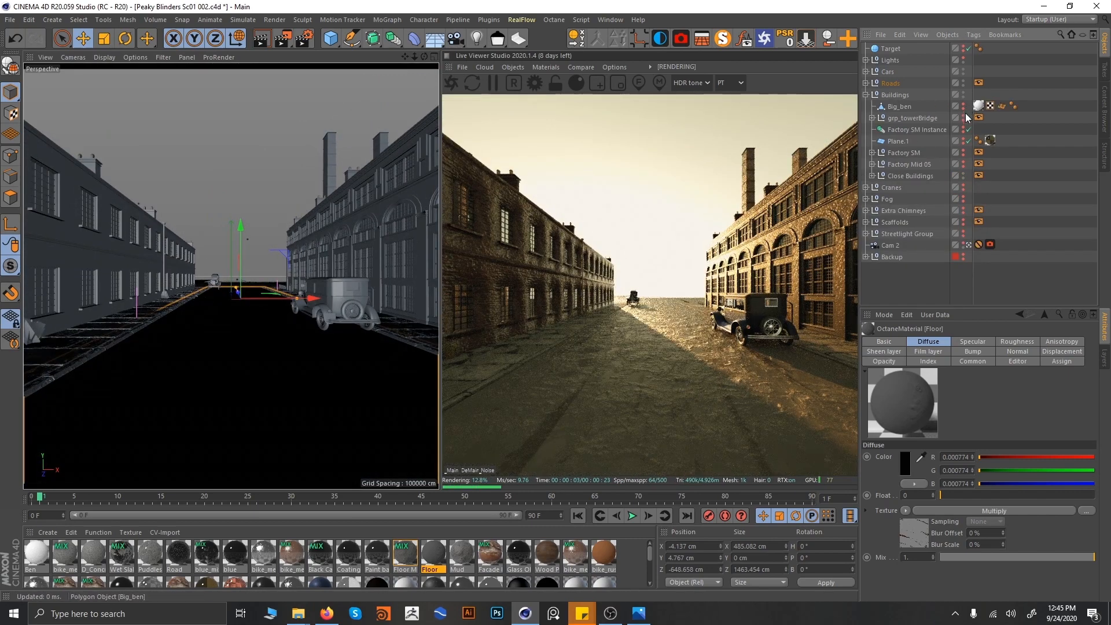
left_click(964, 152)
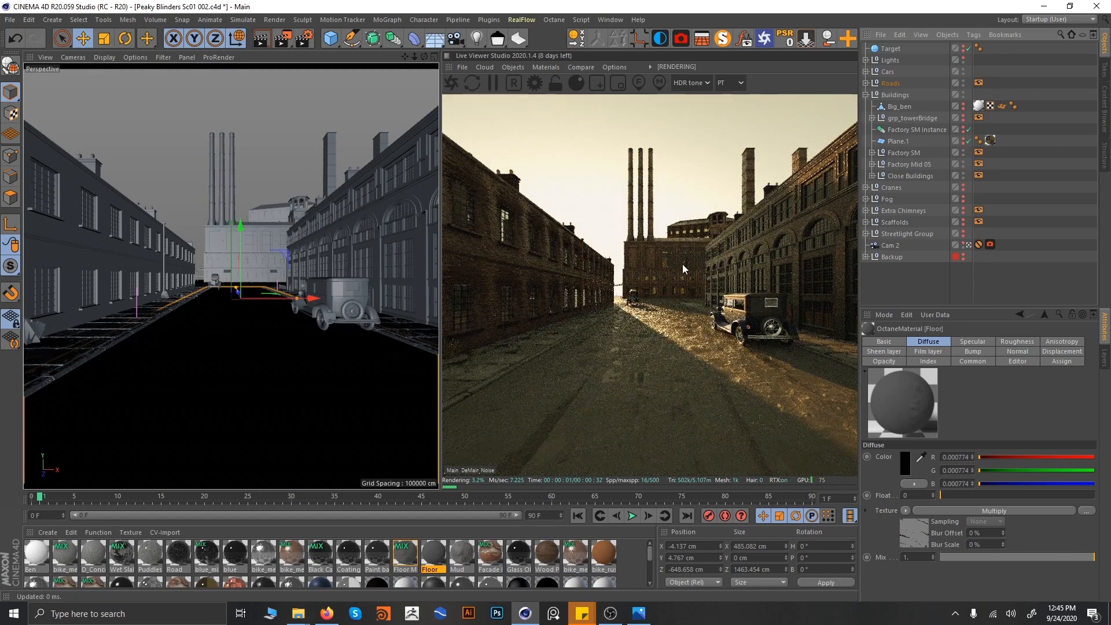
- Leave the Cam 2 view and examine the factory's brick facade, chimneys and windows up close
left_click(969, 245)
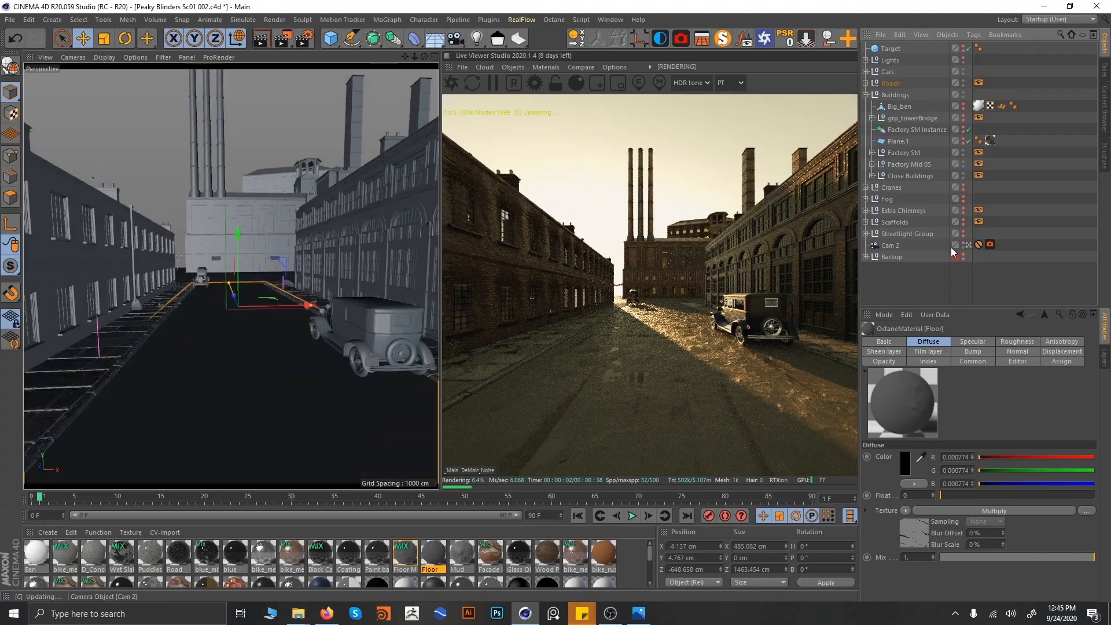
left_click(969, 245)
middle_click_drag(169, 192, 313, 391, "alt")
left_click_drag(313, 390, 299, 307, "alt")
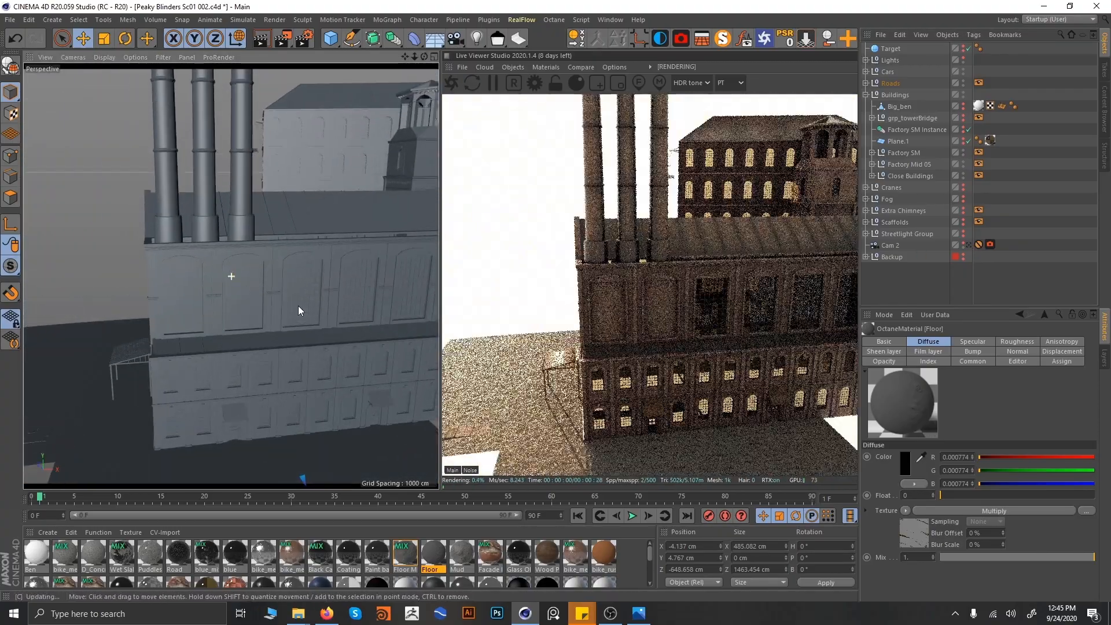
right_click_drag(299, 307, 286, 282, "alt")
middle_click_drag(286, 282, 223, 227, "alt")
left_click_drag(223, 227, 228, 296, "alt")
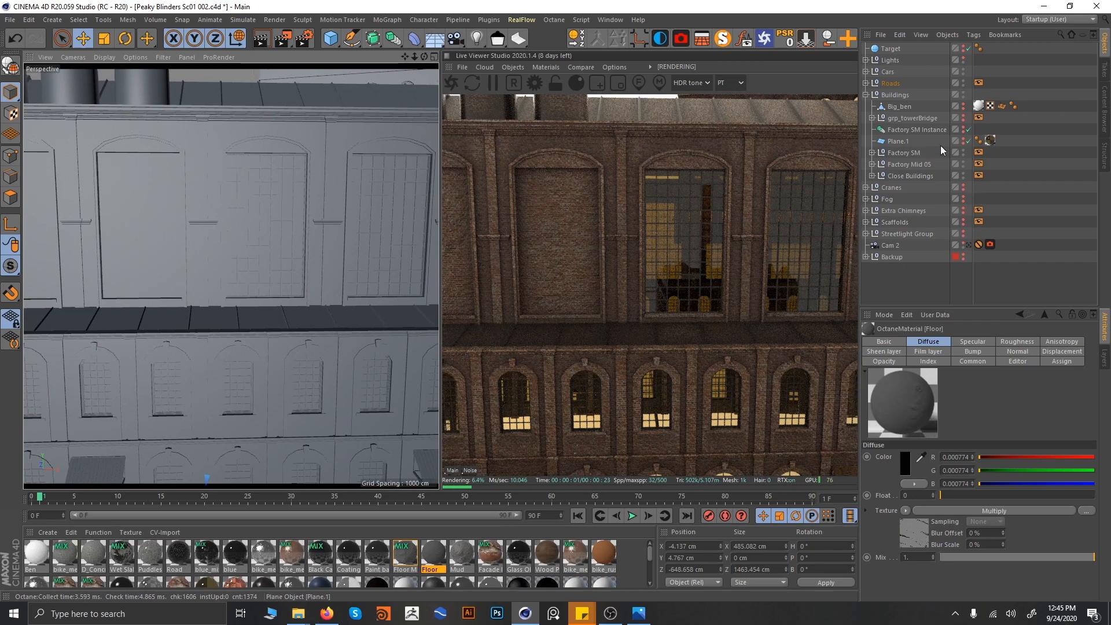
- Toggle Plane.1's visibility, expand Factory Mid 05 and select the Glass Old texture tag of its Plane
left_click(964, 144)
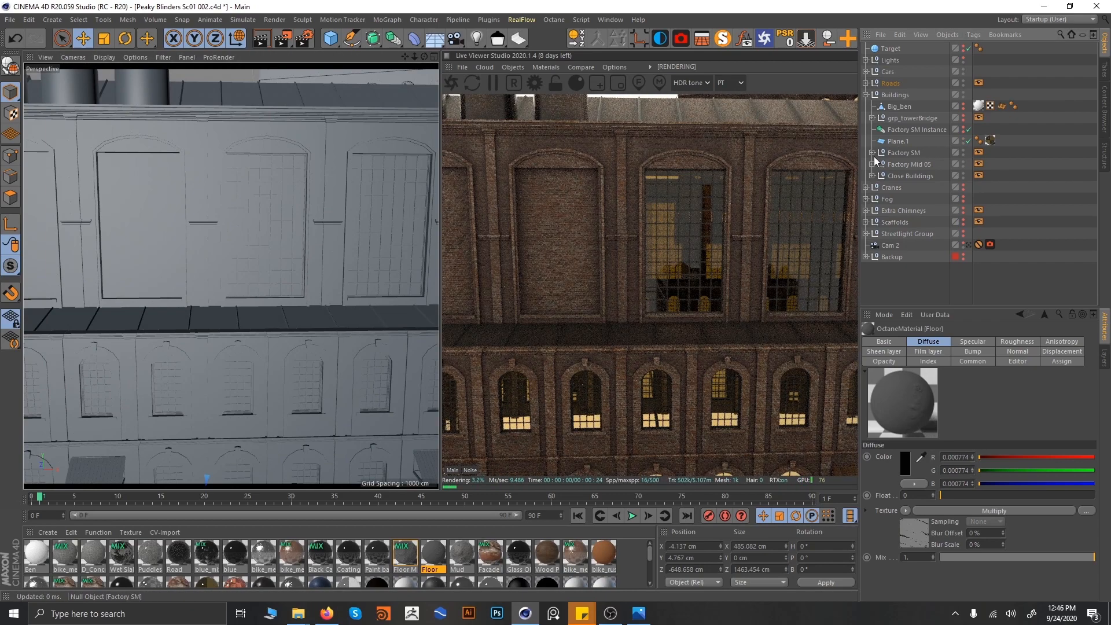
left_click(322, 121)
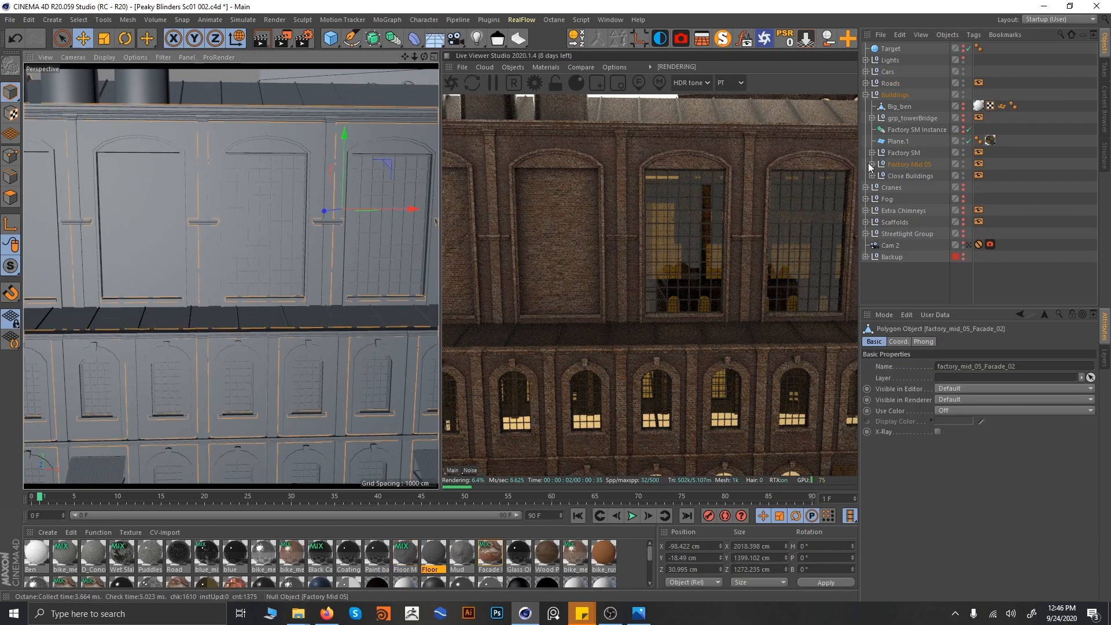
left_click(871, 164)
left_click(915, 176)
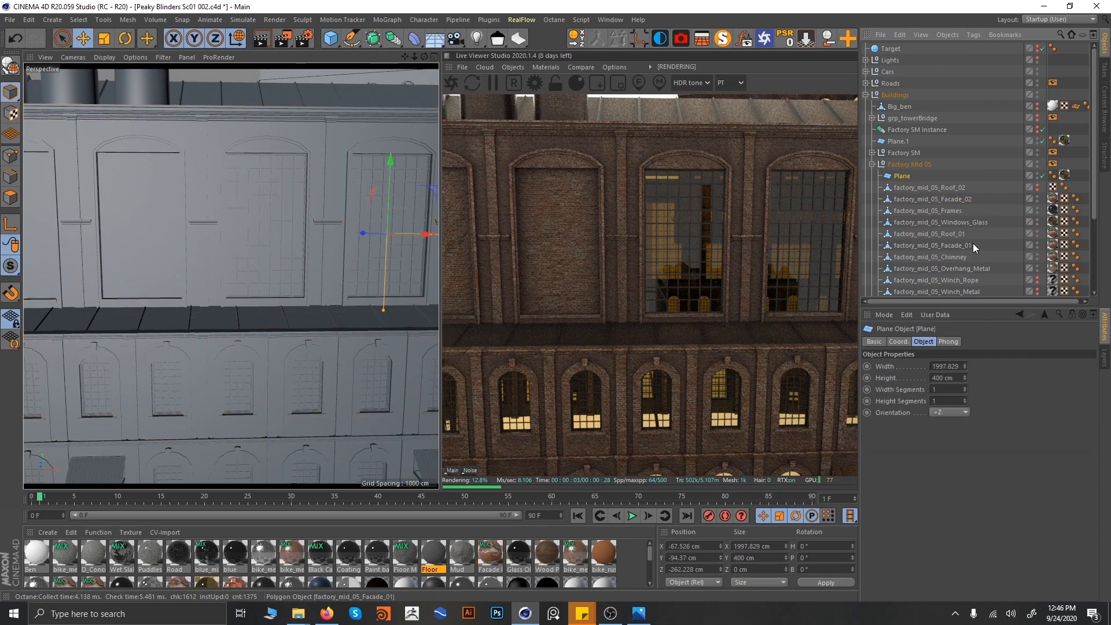
left_click(1065, 175)
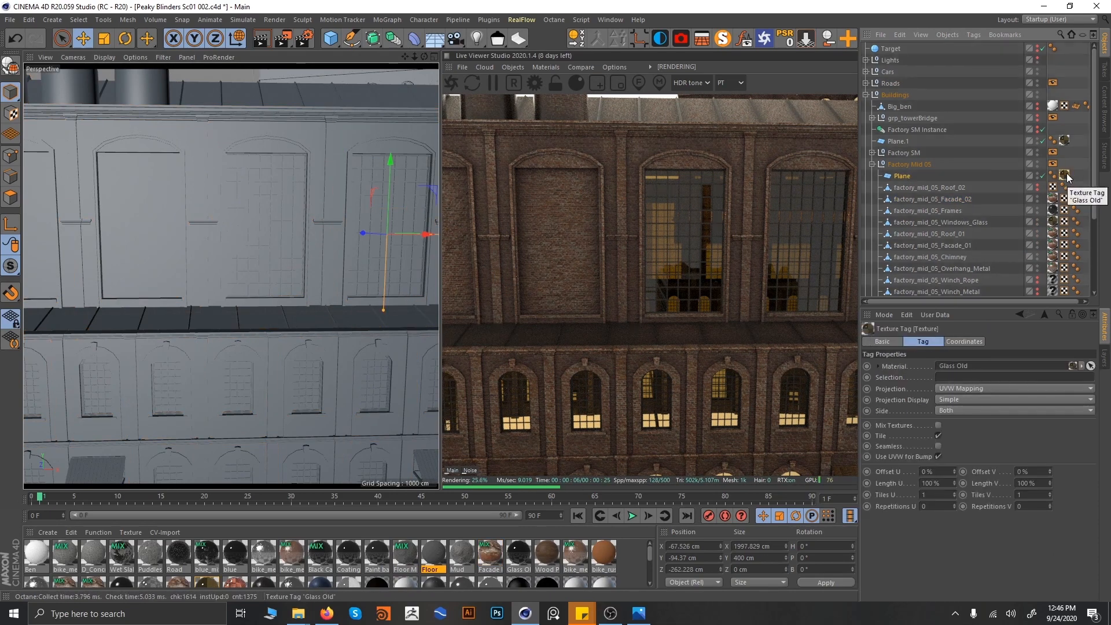
- Open the Glass Old material, examine its transmission, node tree, reflection and anisotropy settings, and close the editors
scroll(216, 559, "down", 3)
double_click(209, 543)
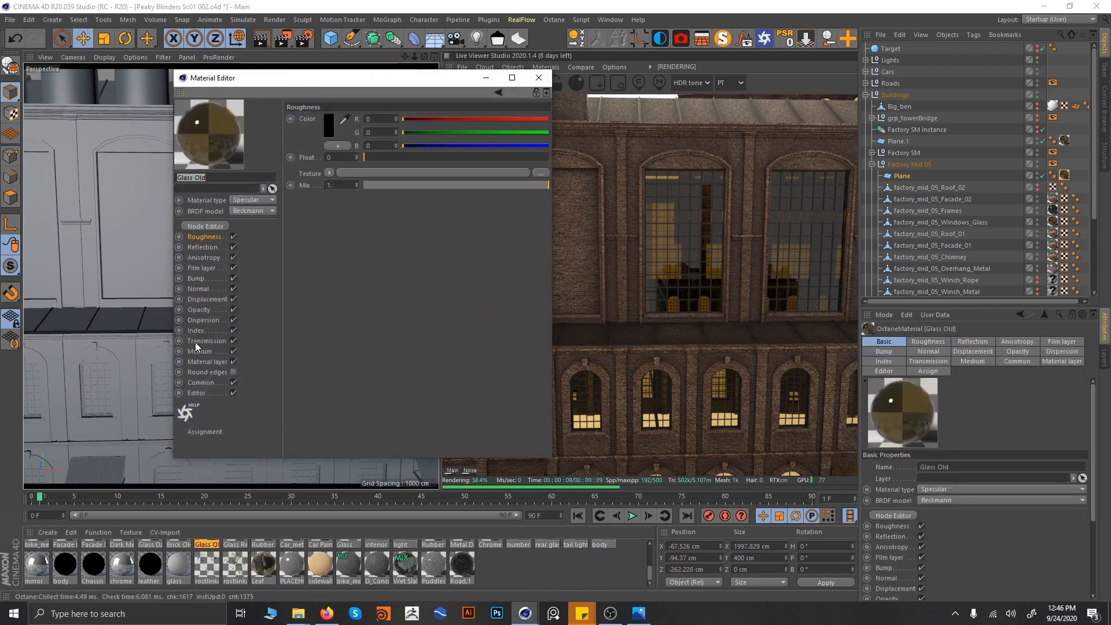
left_click(197, 342)
left_click(218, 226)
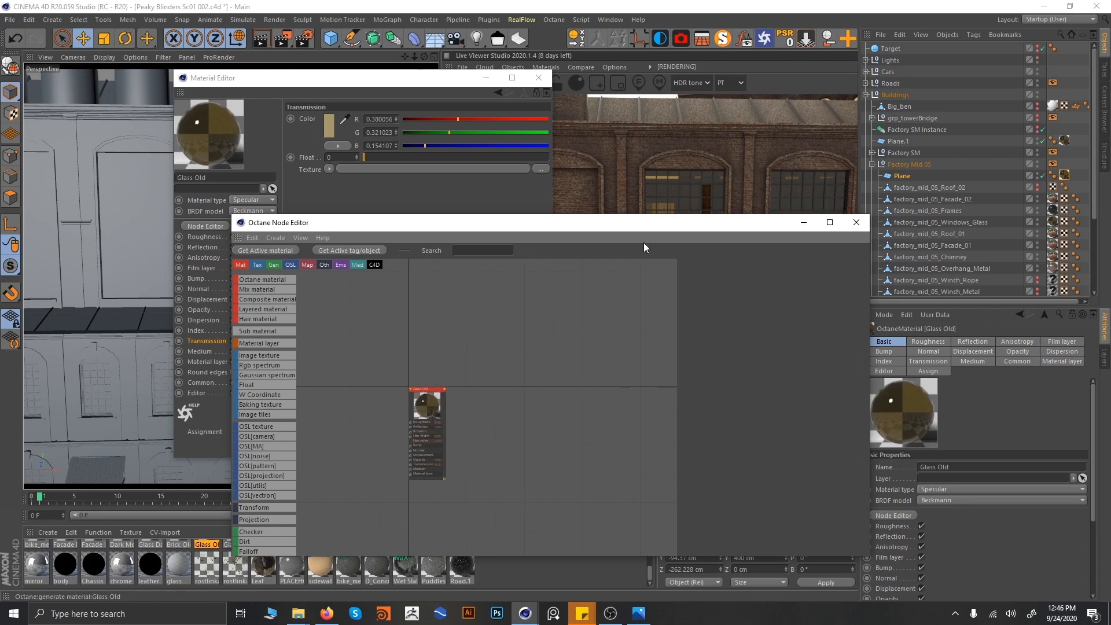
left_click(857, 223)
left_click(204, 237)
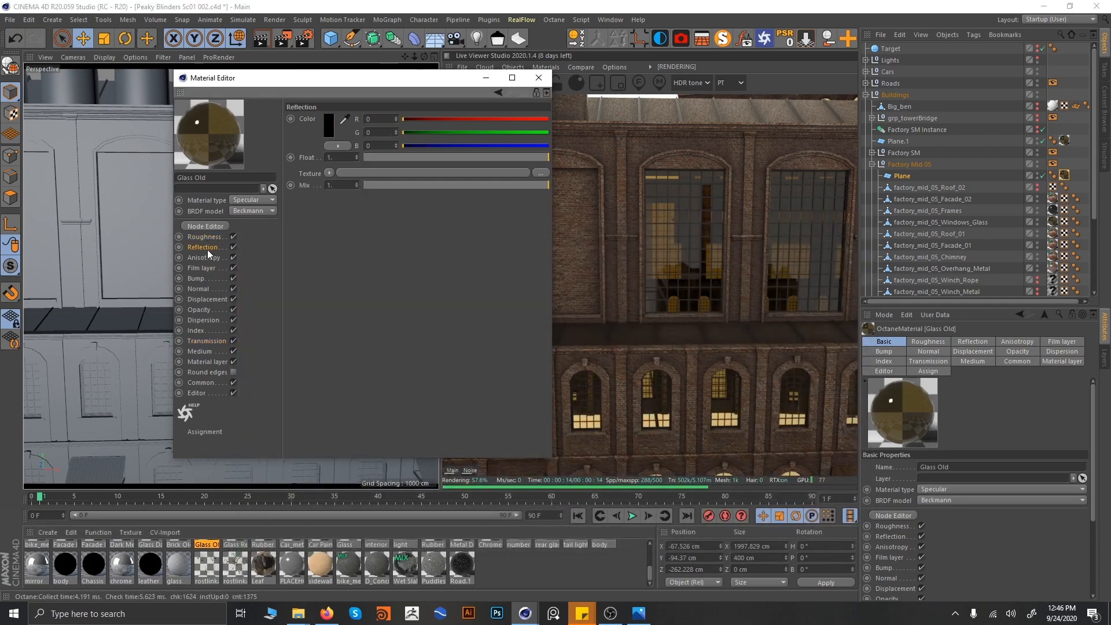
left_click(209, 258)
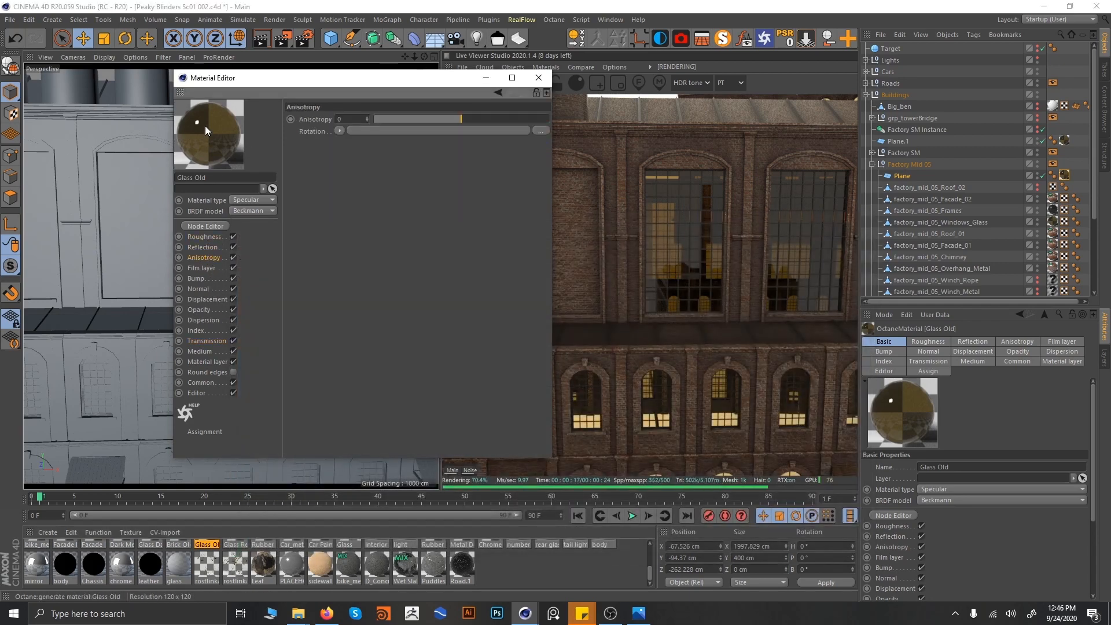
left_click(535, 78)
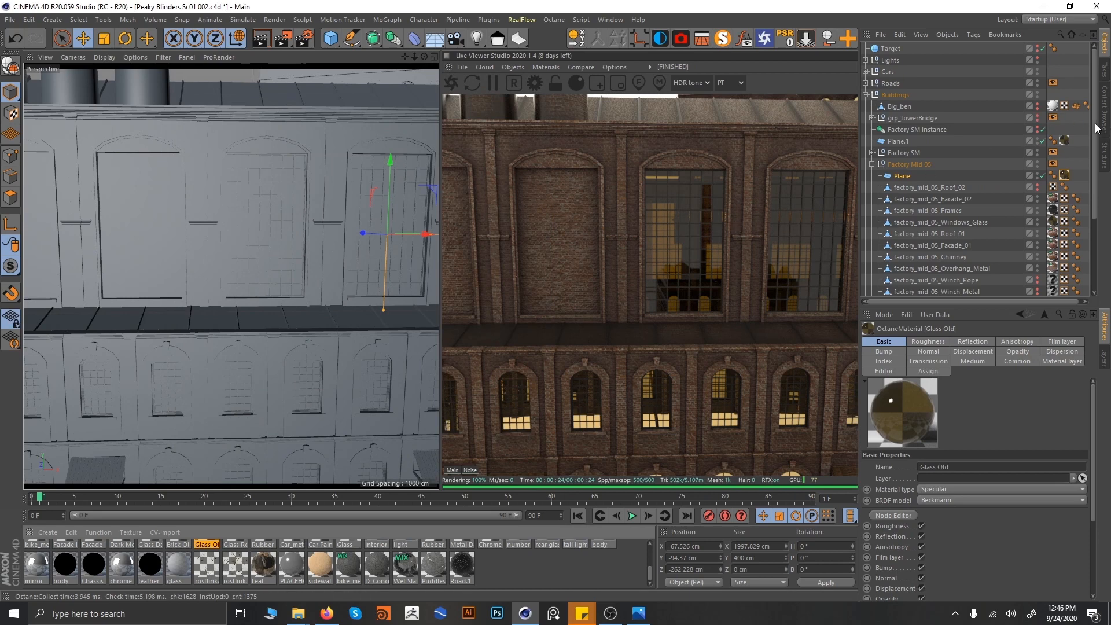
- Return to the Cam 2 view and collapse the Factory Mid 05 group
left_click_drag(1098, 128, 1098, 223)
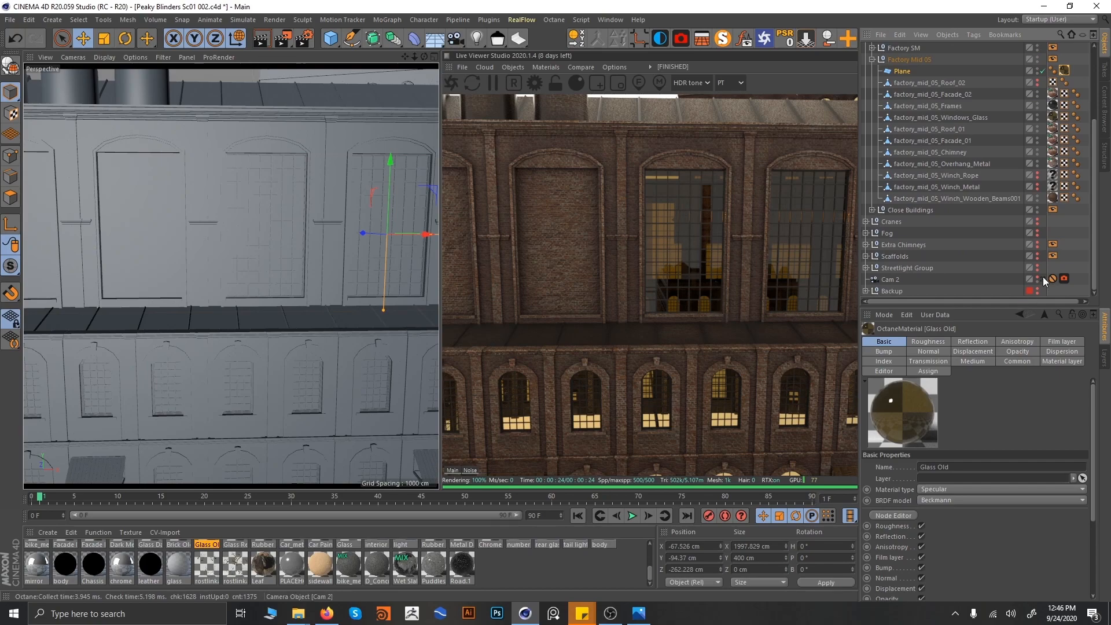
left_click(1043, 276)
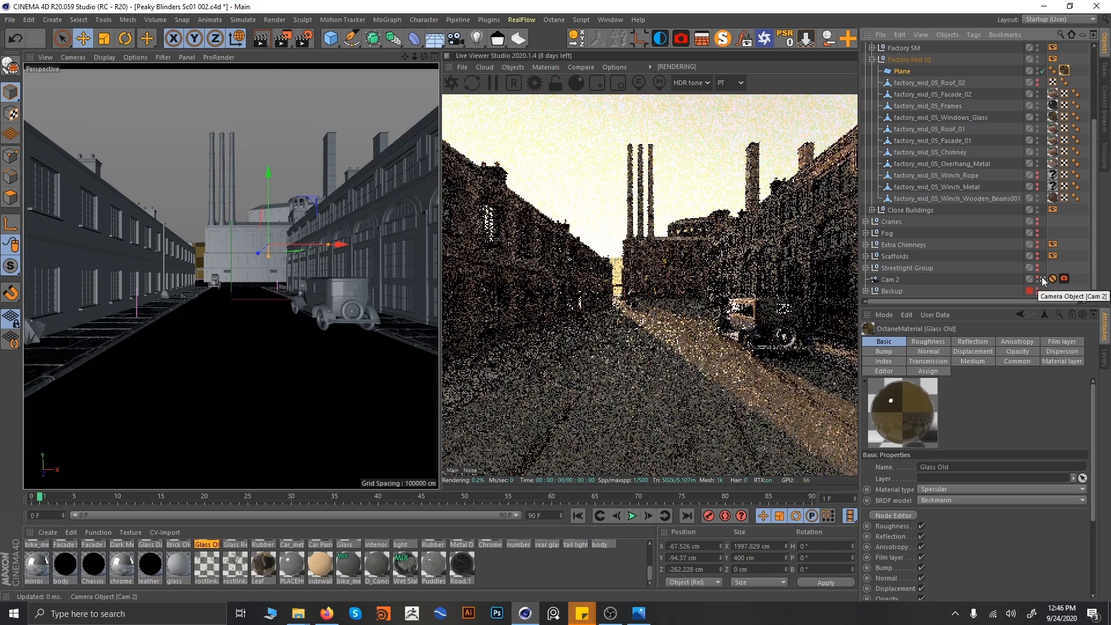
left_click(872, 60)
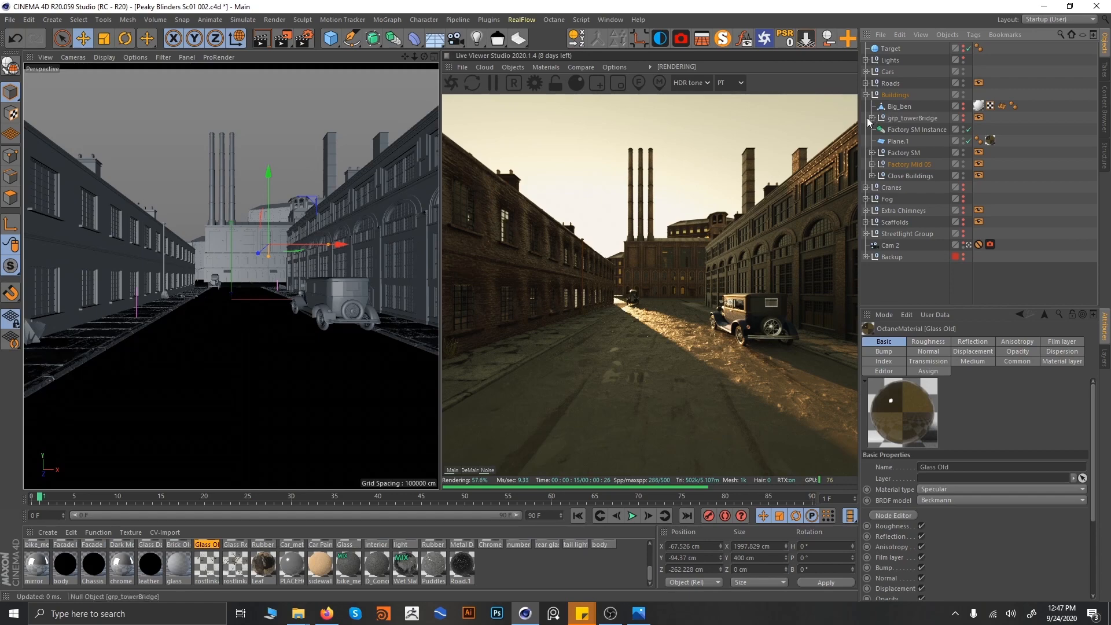
- Show the grp_towerBridge and Big_ben objects in the viewport and the render
key("x")
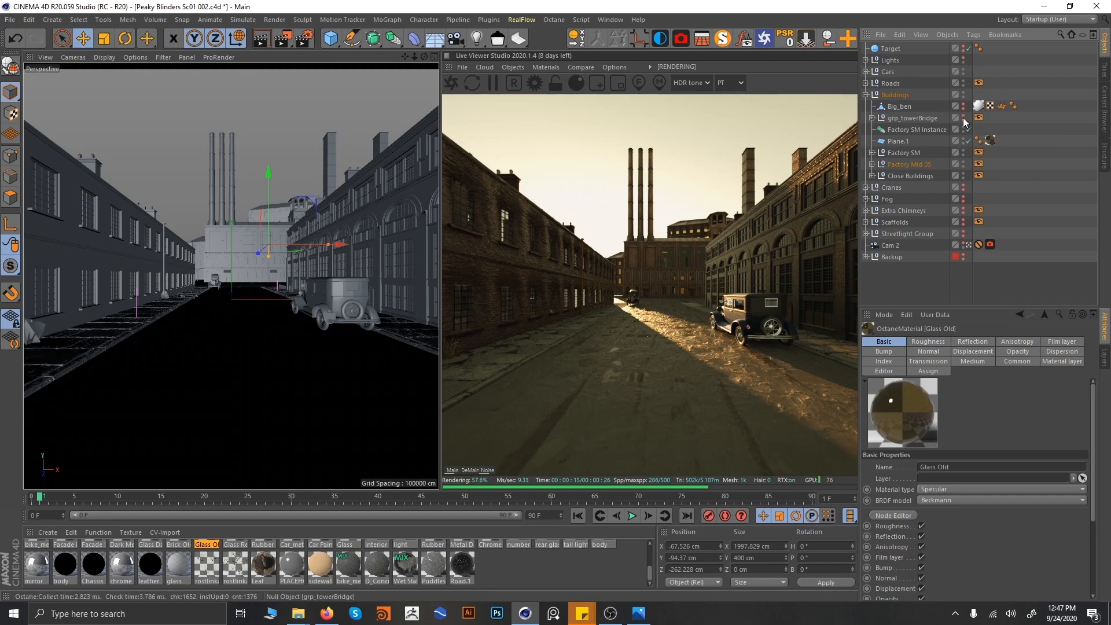
left_click(963, 119, "alt")
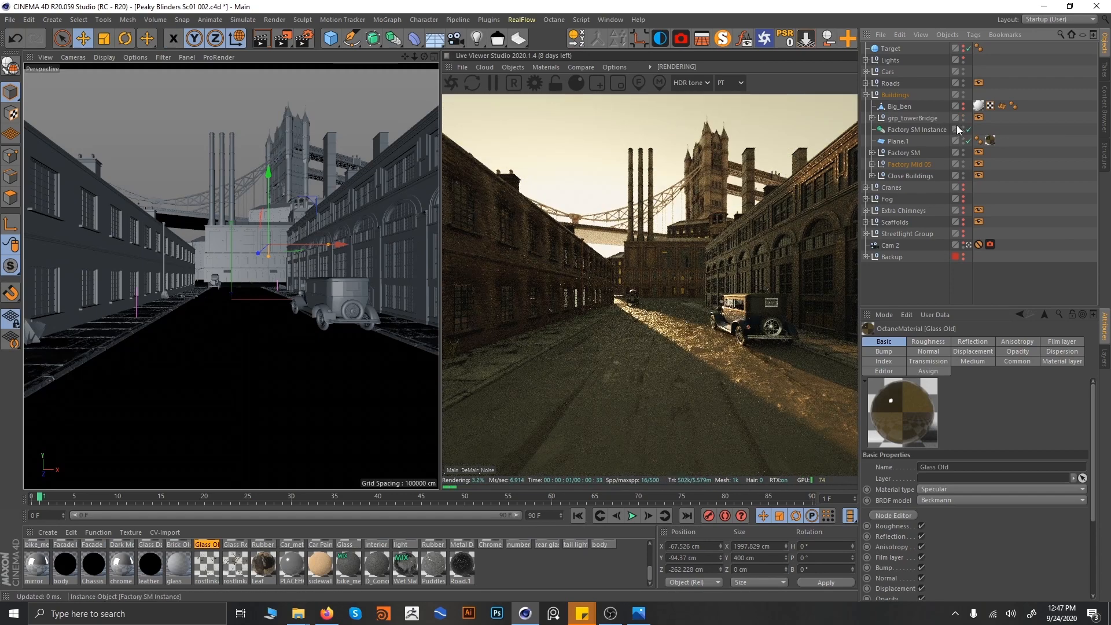
left_click(964, 108, "alt")
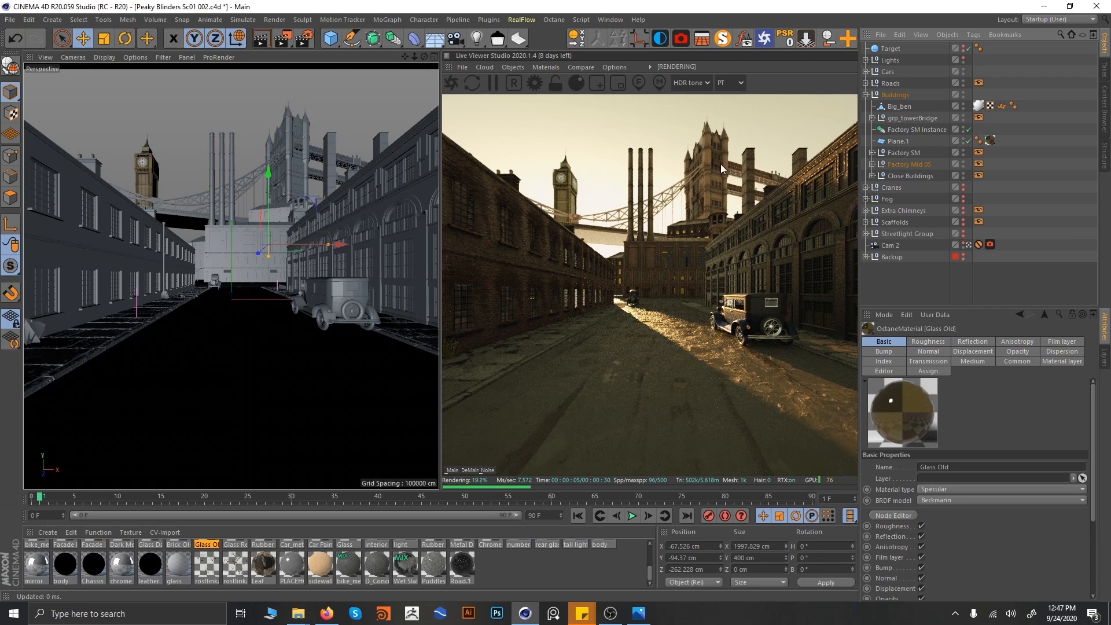
- Clear the selection, expand grp_towerBridge and inspect the texture tags of Tower_Bridge_Road_02 and Tower_Bridge_Fence
left_click(924, 147)
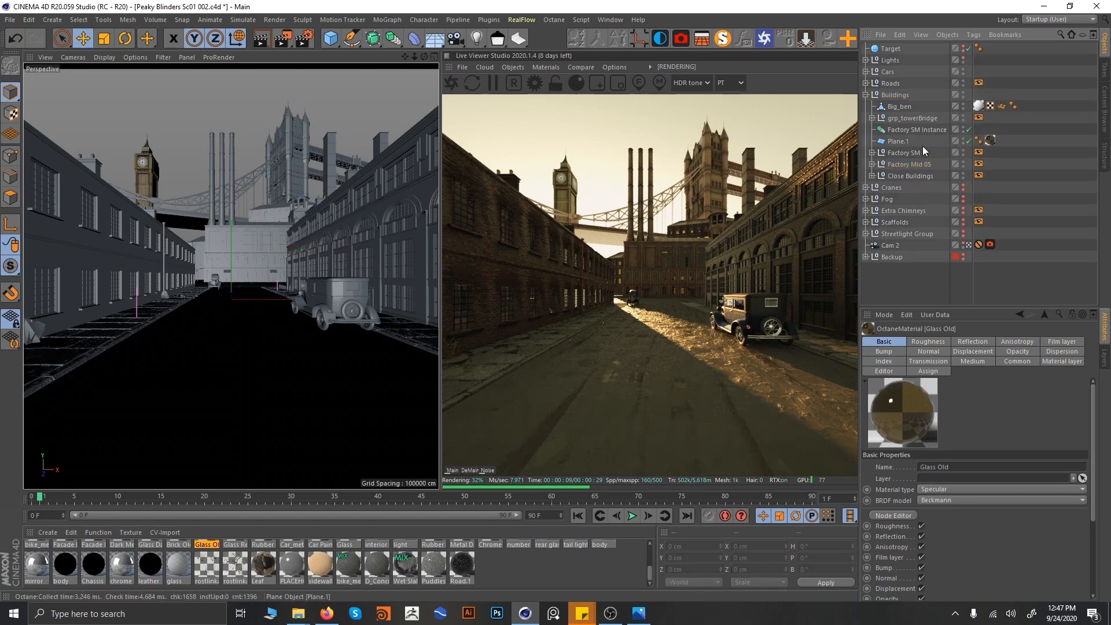
left_click(873, 118)
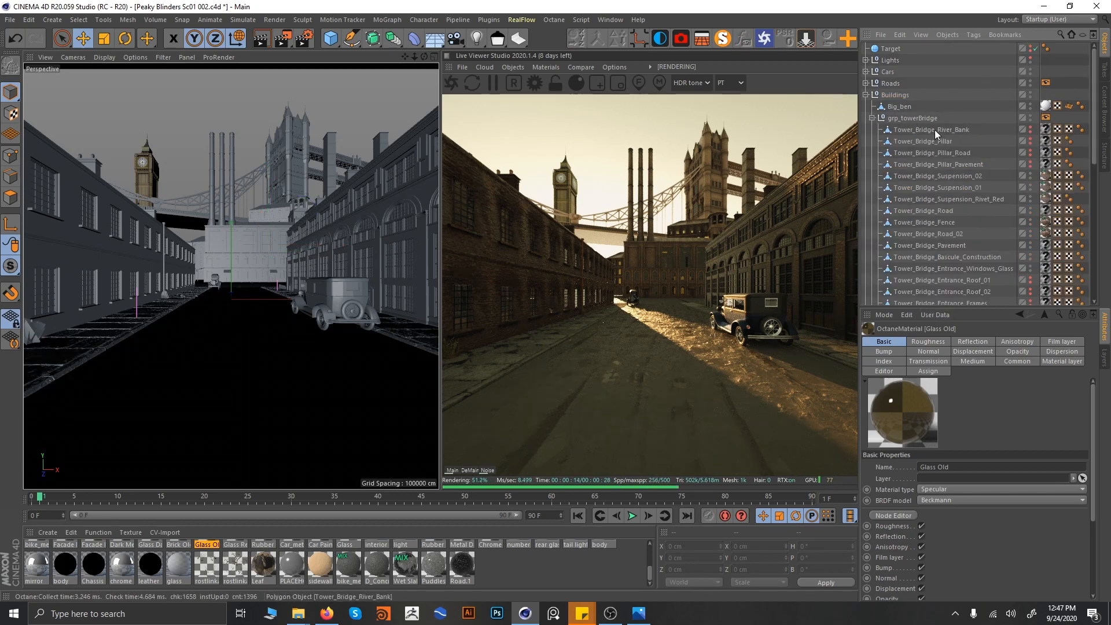
scroll(967, 215, "down", 3)
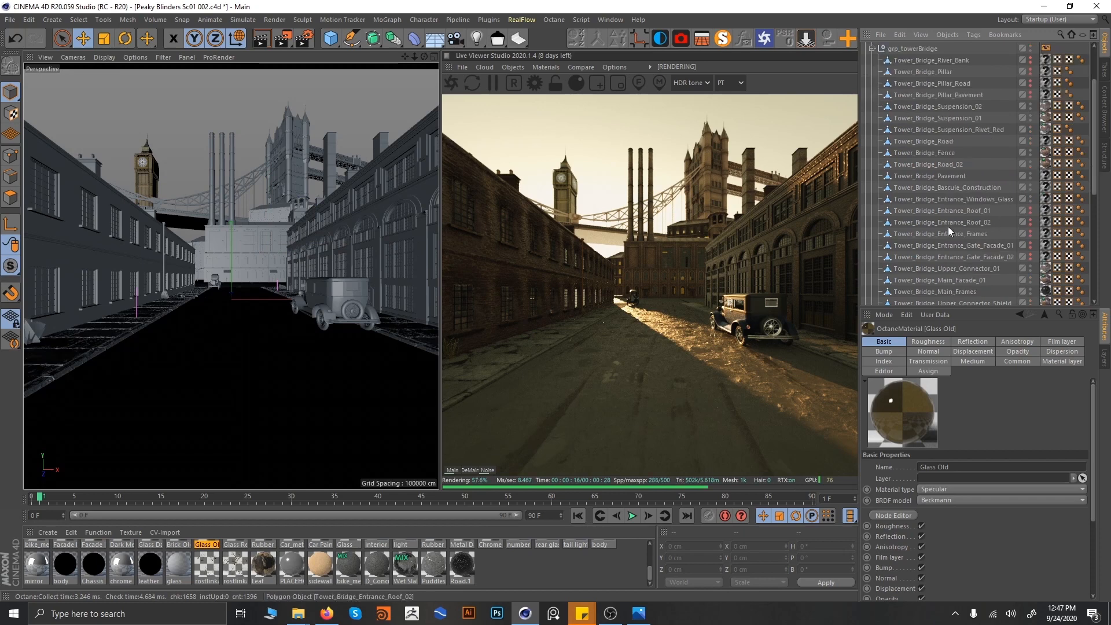
left_click(1047, 163)
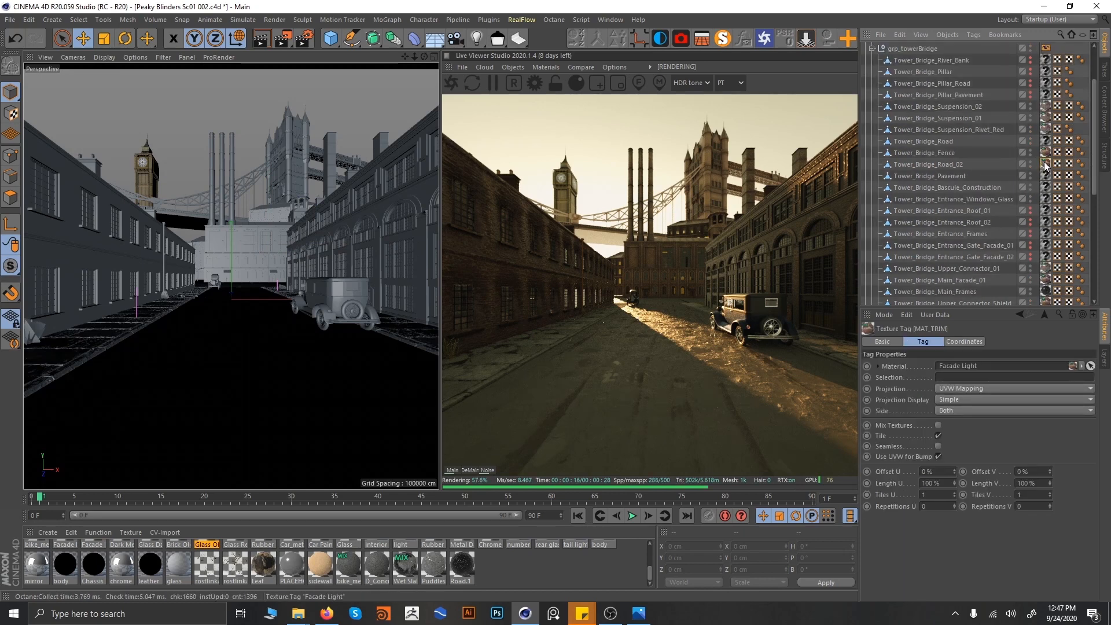
left_click(1046, 154)
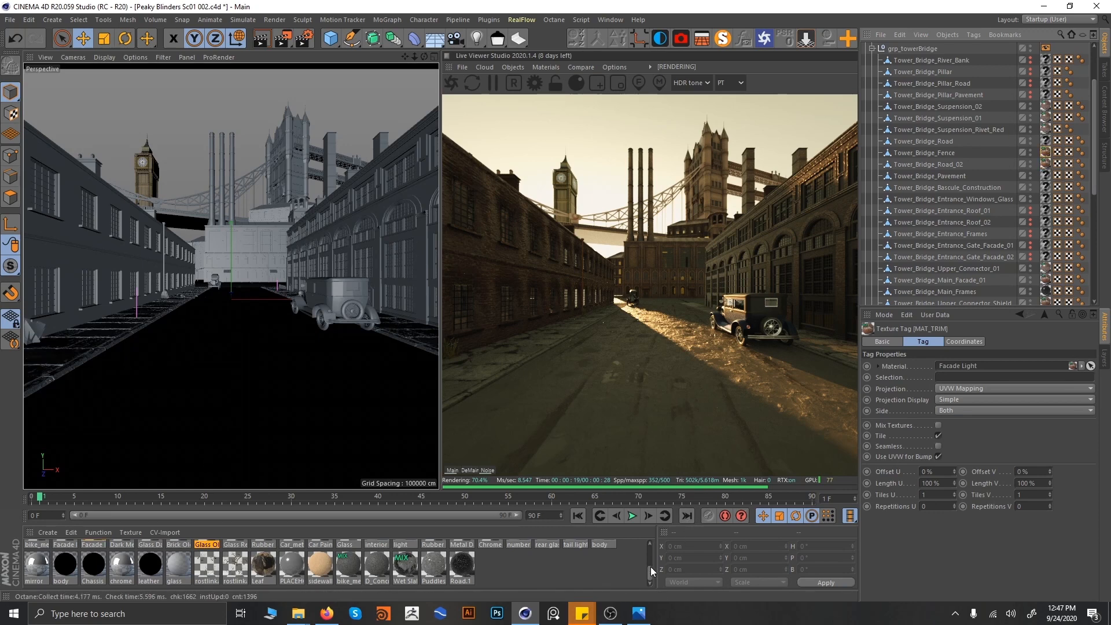
- Open the Facade Dark mix material, check its mix amount and component materials, and close the material editor
scroll(650, 559, "down", 1)
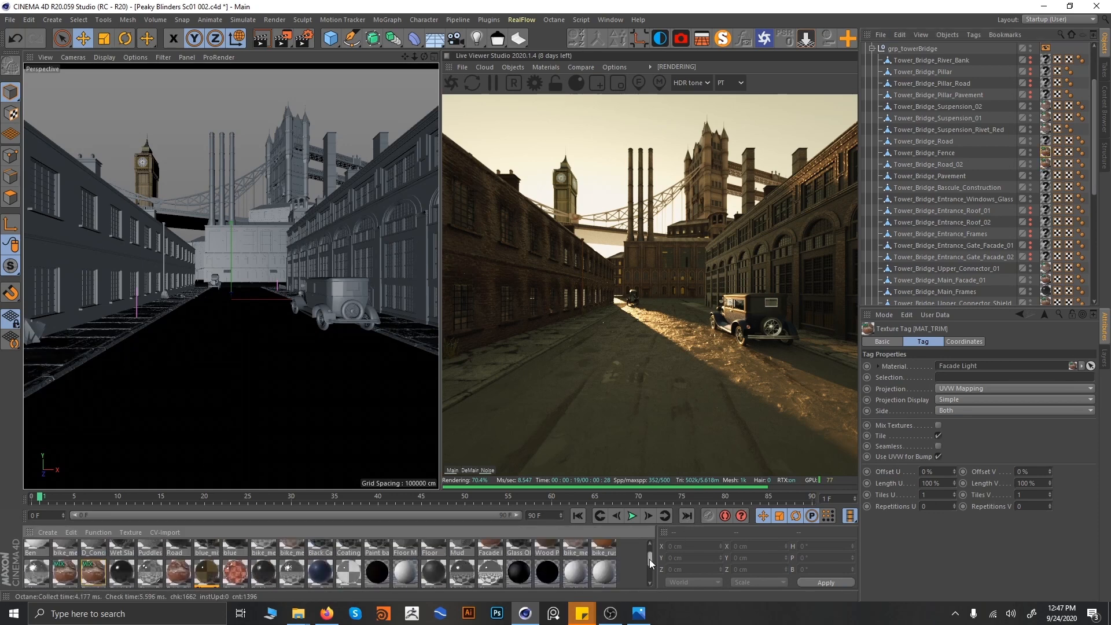
double_click(60, 565)
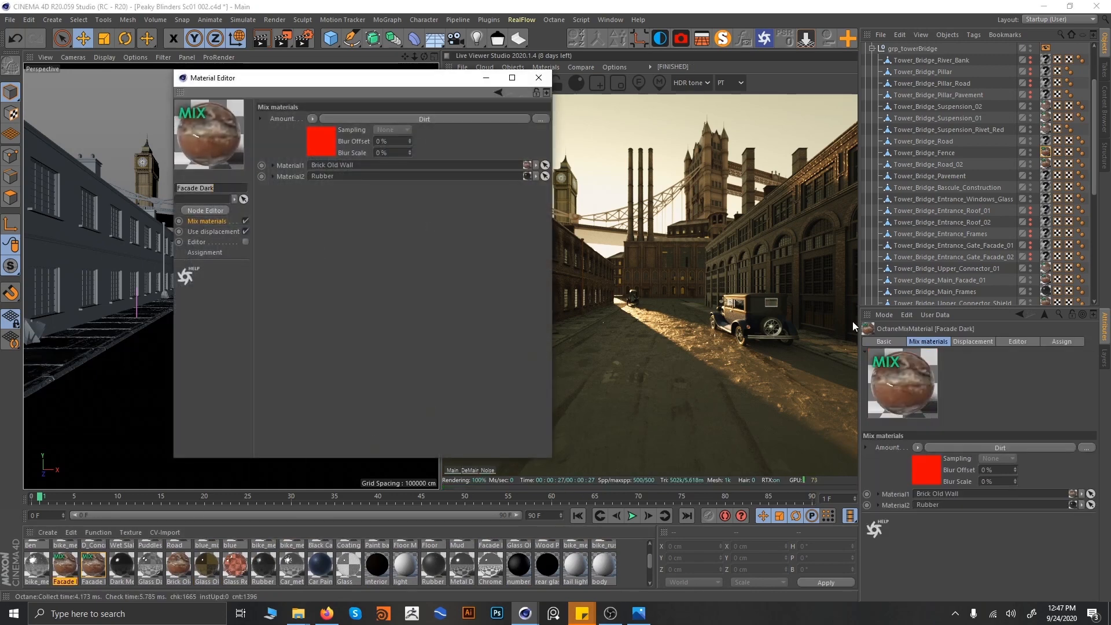
left_click(538, 79)
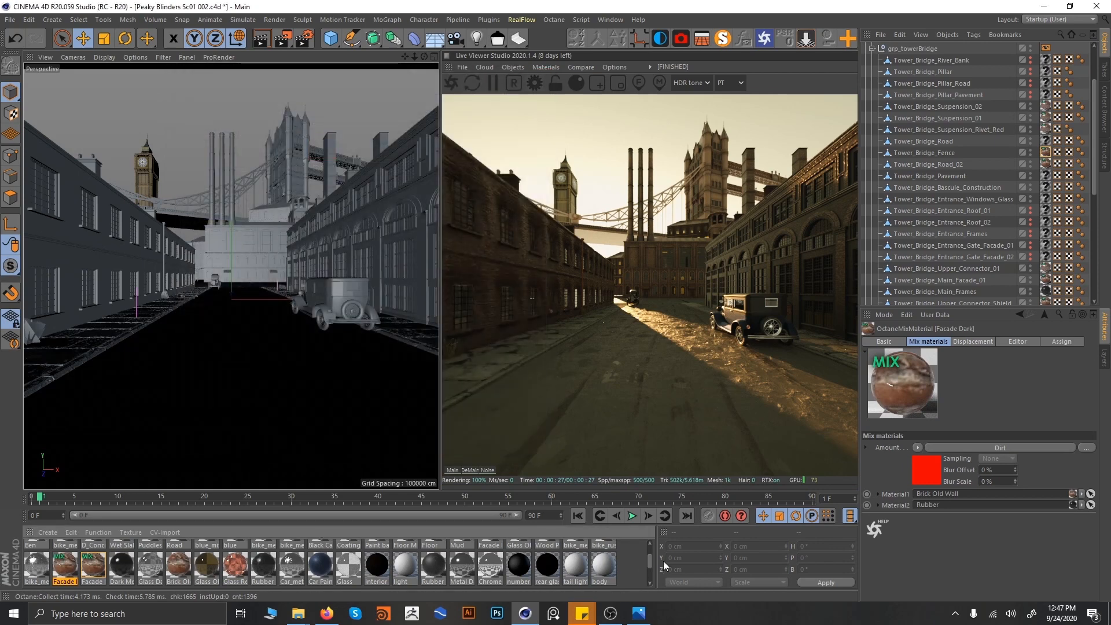
- Open the Facade Light material's node tree and inspect the settings of the Dirt node feeding its MixTexture
left_click_drag(650, 562, 652, 551)
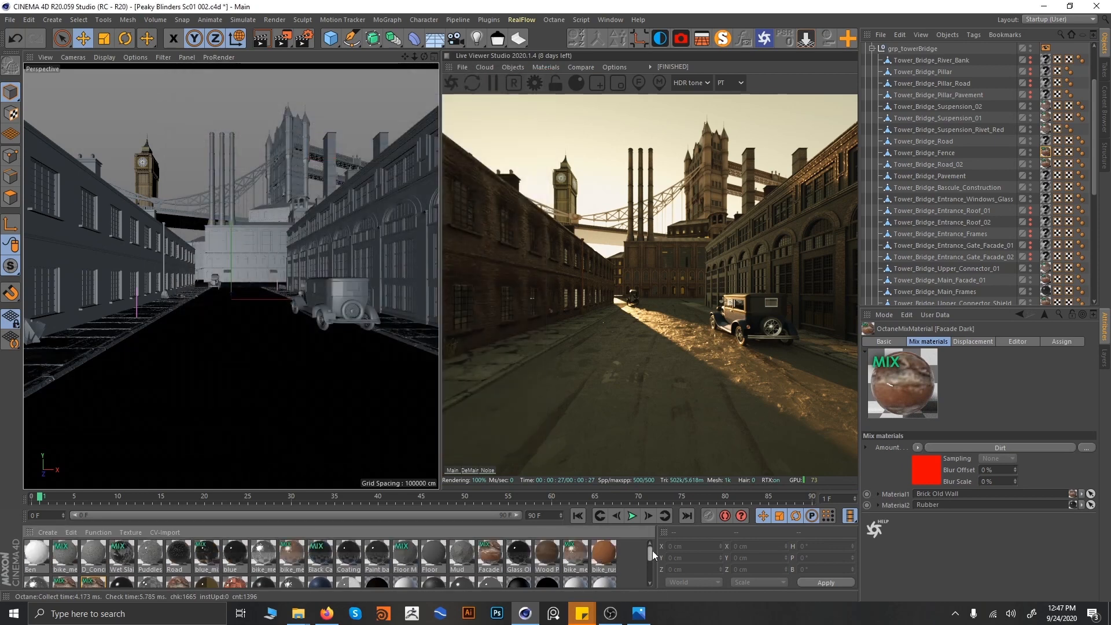
double_click(492, 554)
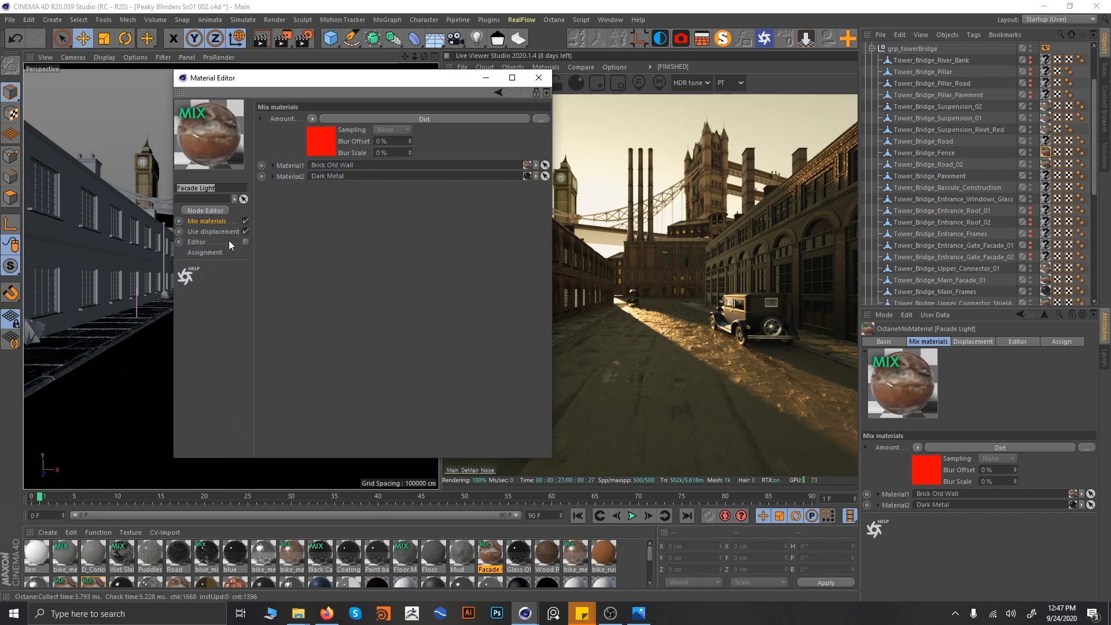
left_click(207, 210)
scroll(333, 327, "up", 4)
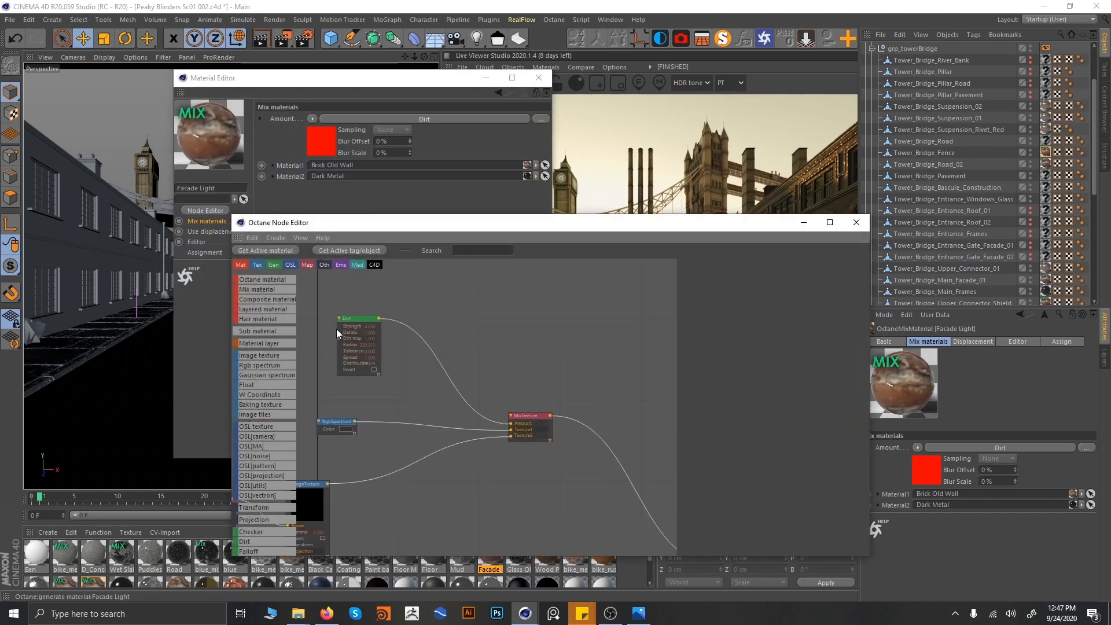
left_click(447, 348)
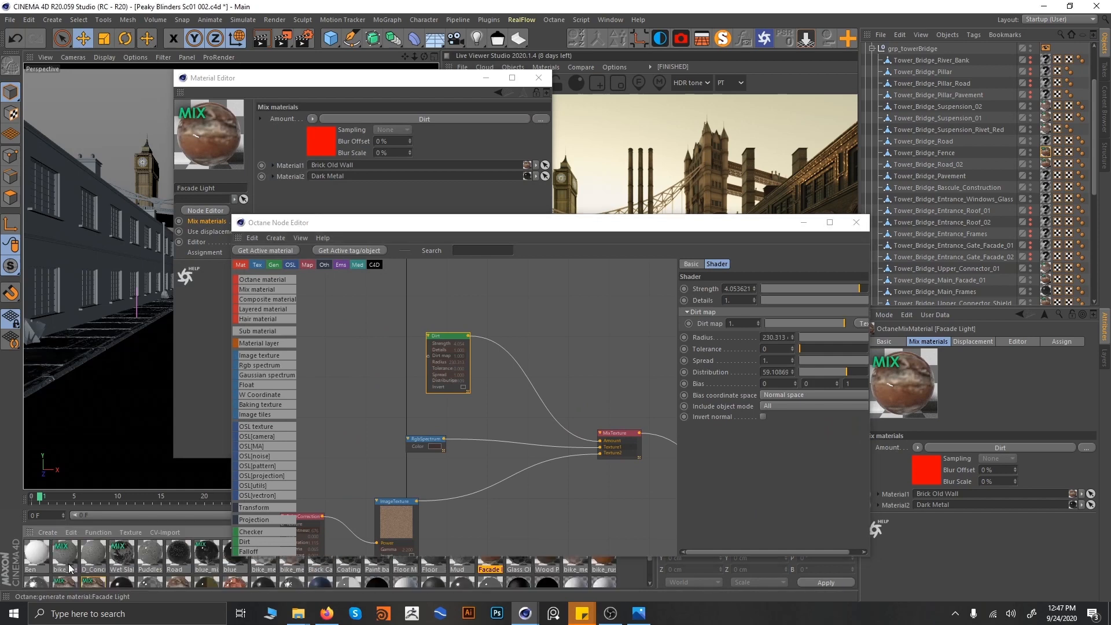
- Inspect the Facade Dark material's Dirt node settings, and close the node and material editors
left_click(65, 582)
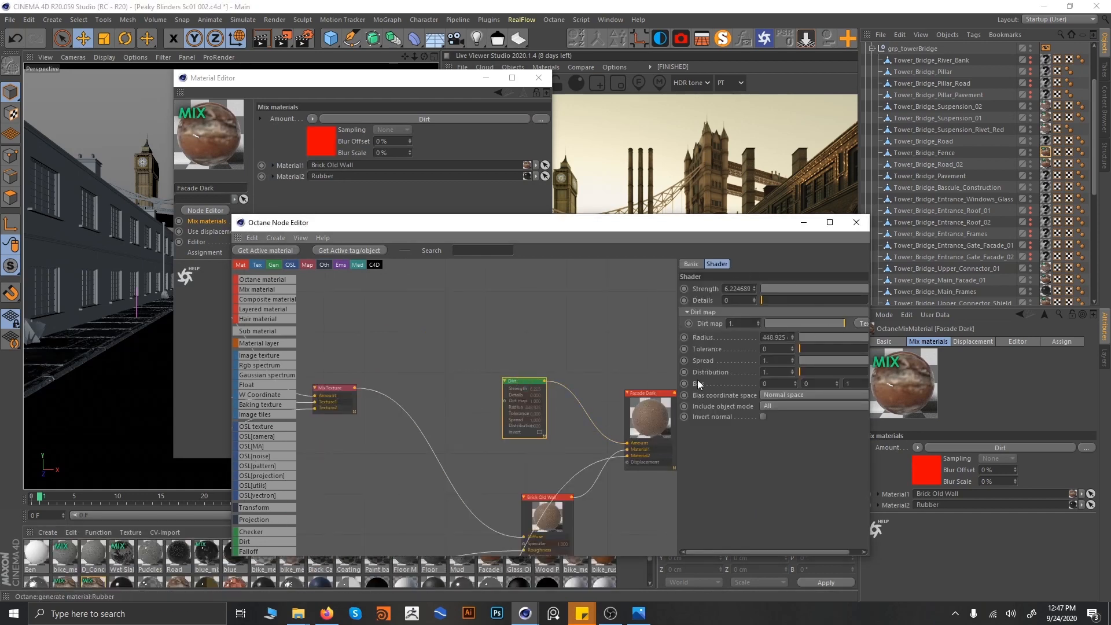
left_click(856, 222)
left_click(539, 78)
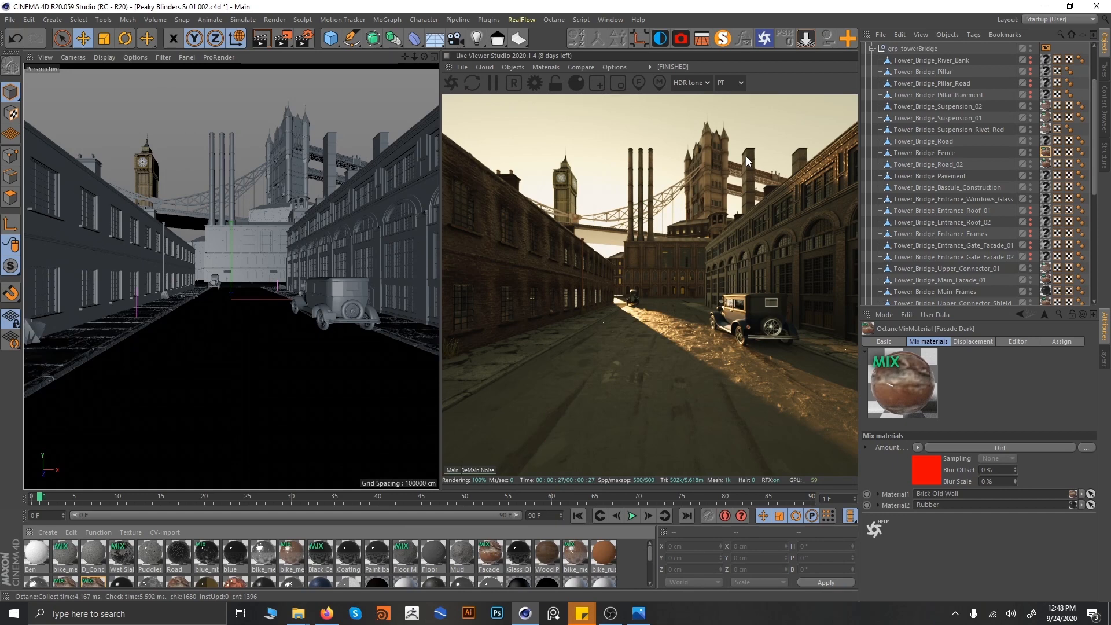
- Collapse the grp_towerBridge and Buildings groups, and make the Cranes group visible in the viewport and render
left_click(873, 49)
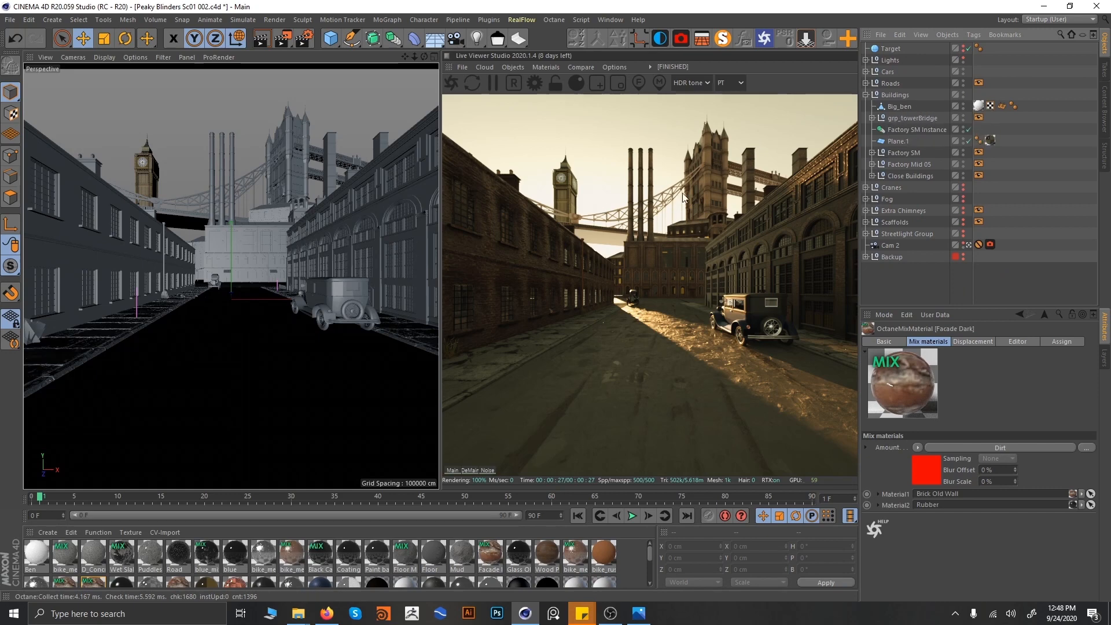
left_click(867, 95)
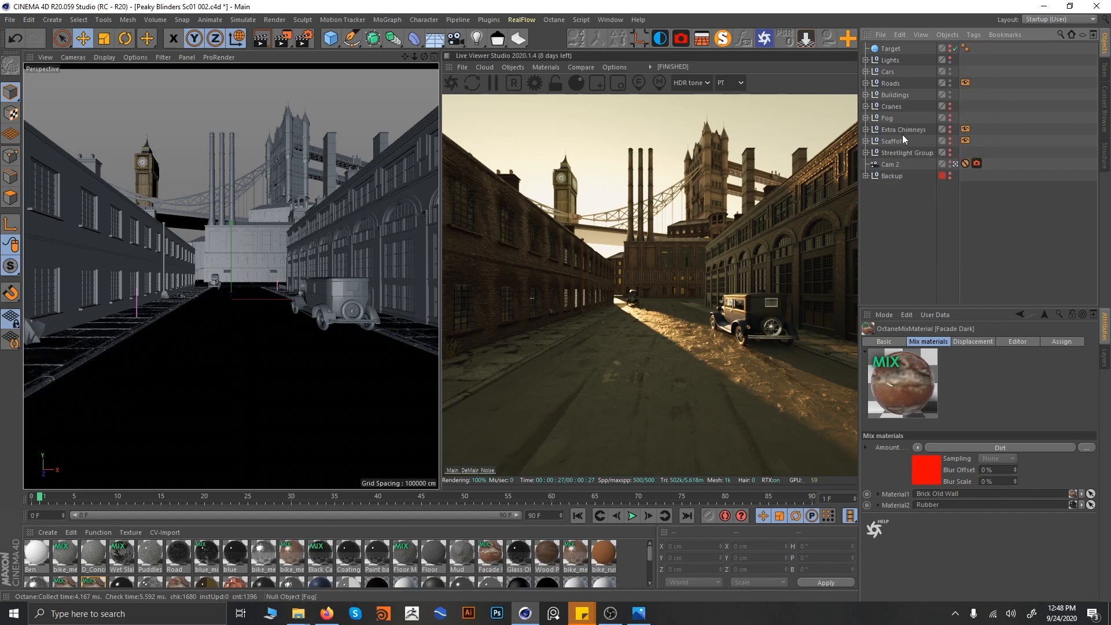
left_click(950, 106)
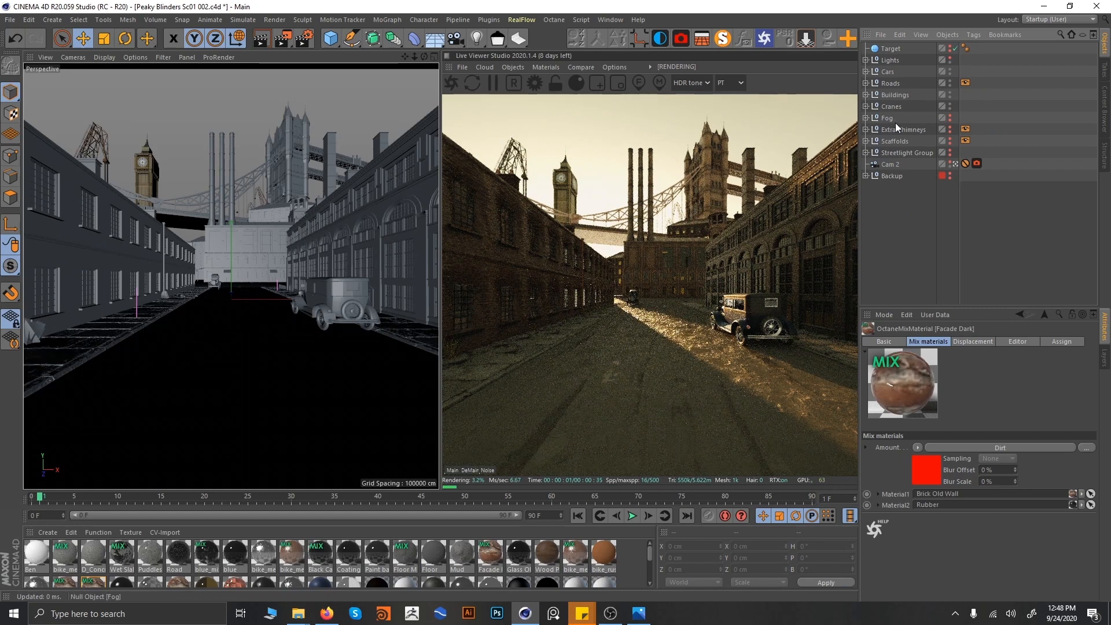
- Expand the Cranes and Crane Big groups and inspect the texture tag of Crane_Big_01_Upper_Metal
left_click(866, 107)
left_click(872, 141)
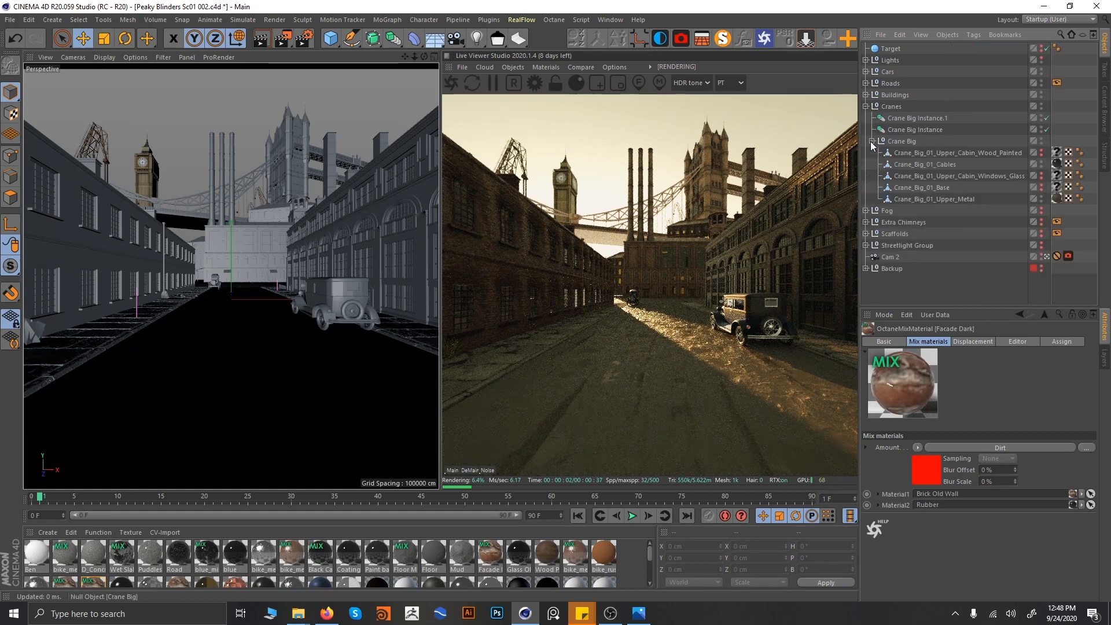
left_click(1057, 198)
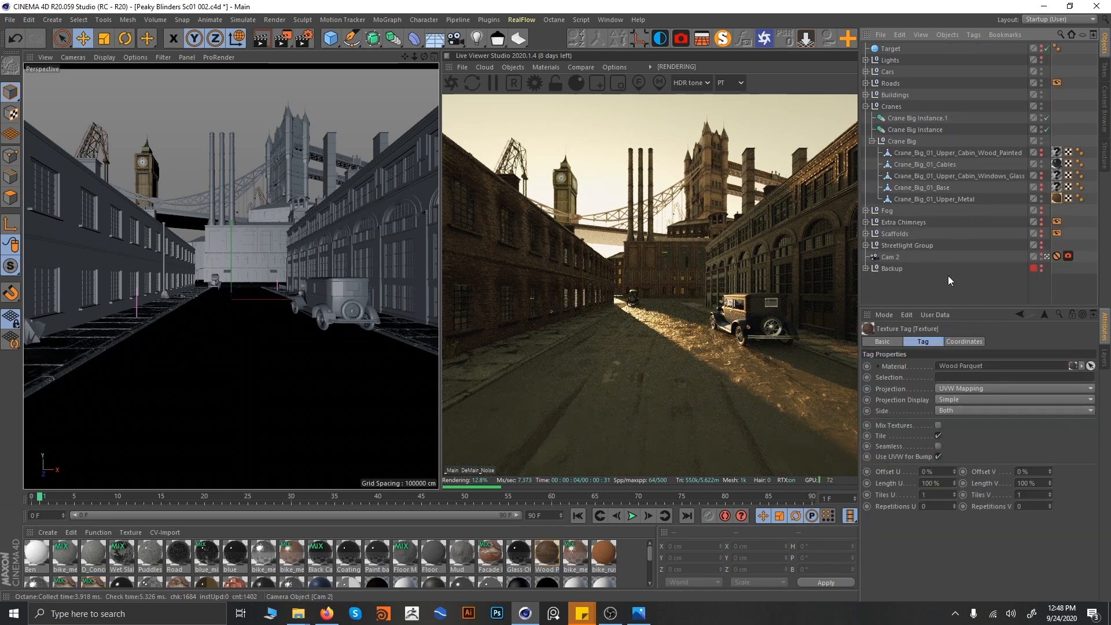
- Open the Wood Parquet material's node tree, inspect the diffuse ImageTexture node, and close the material editor
double_click(547, 562)
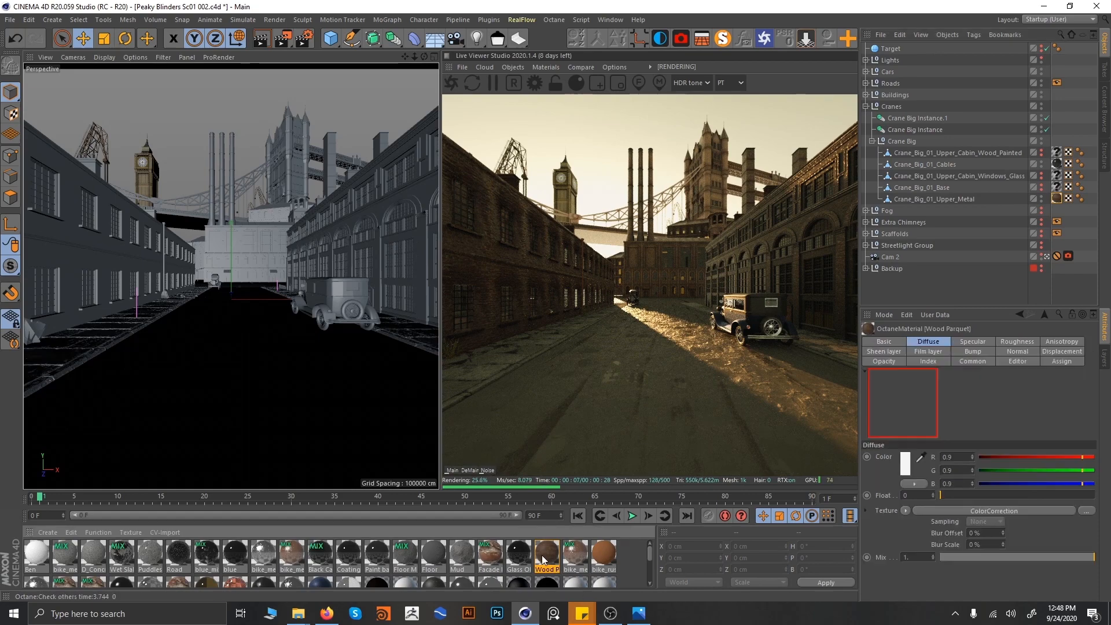
left_click(206, 225)
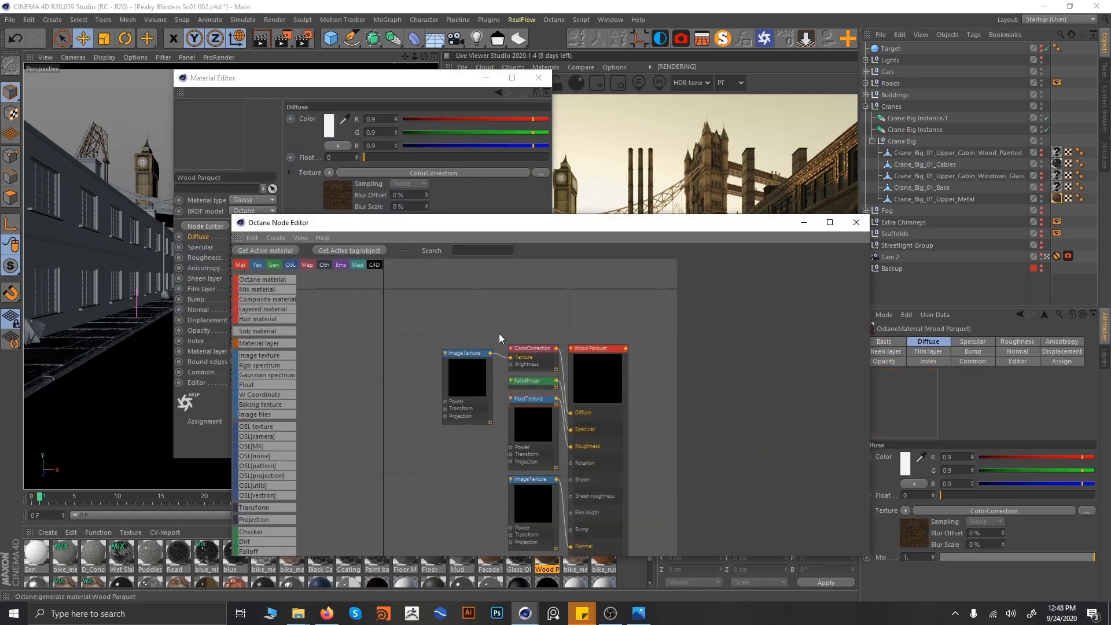
left_click(463, 371)
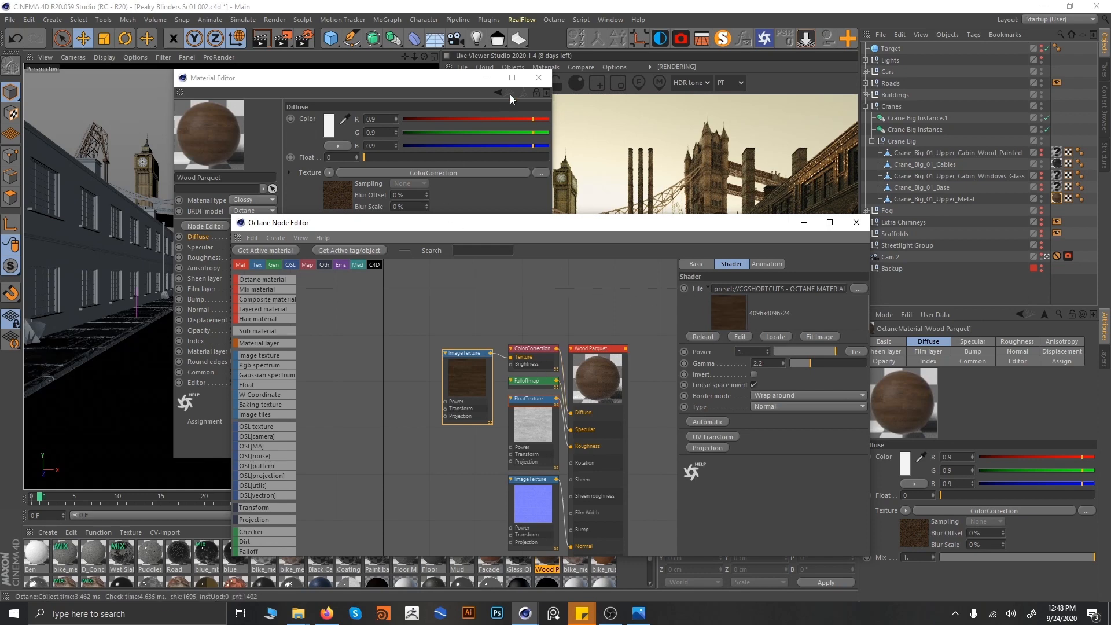
left_click(539, 78)
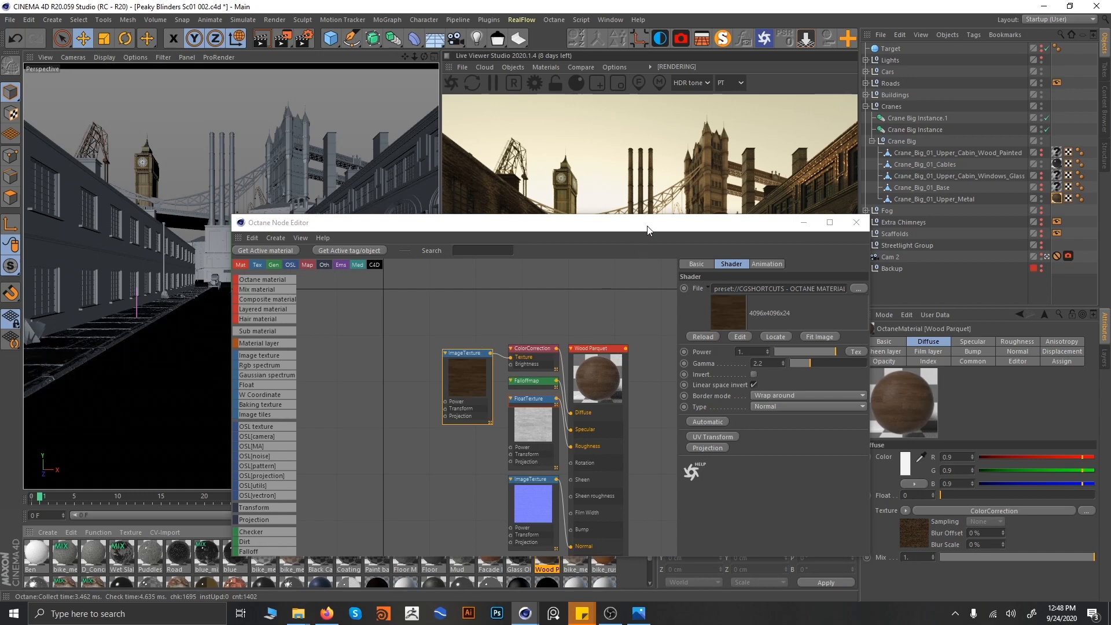
- Move the node editor aside to view the cranes in the live render, and bring it back over the viewport
left_click_drag(648, 230, 252, 130)
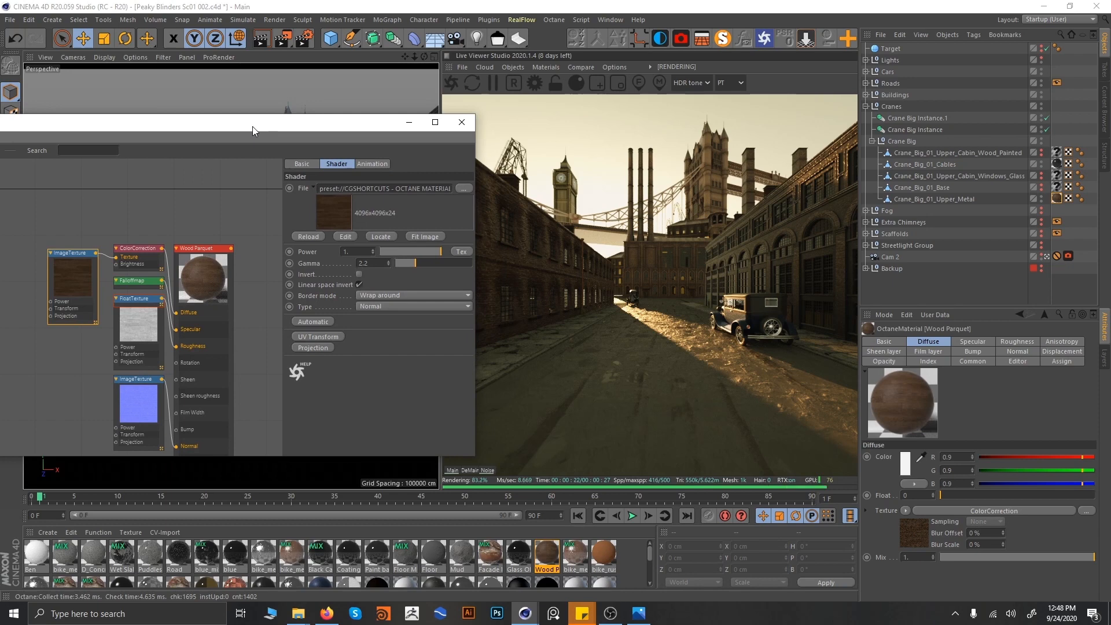
left_click_drag(248, 130, 288, 109)
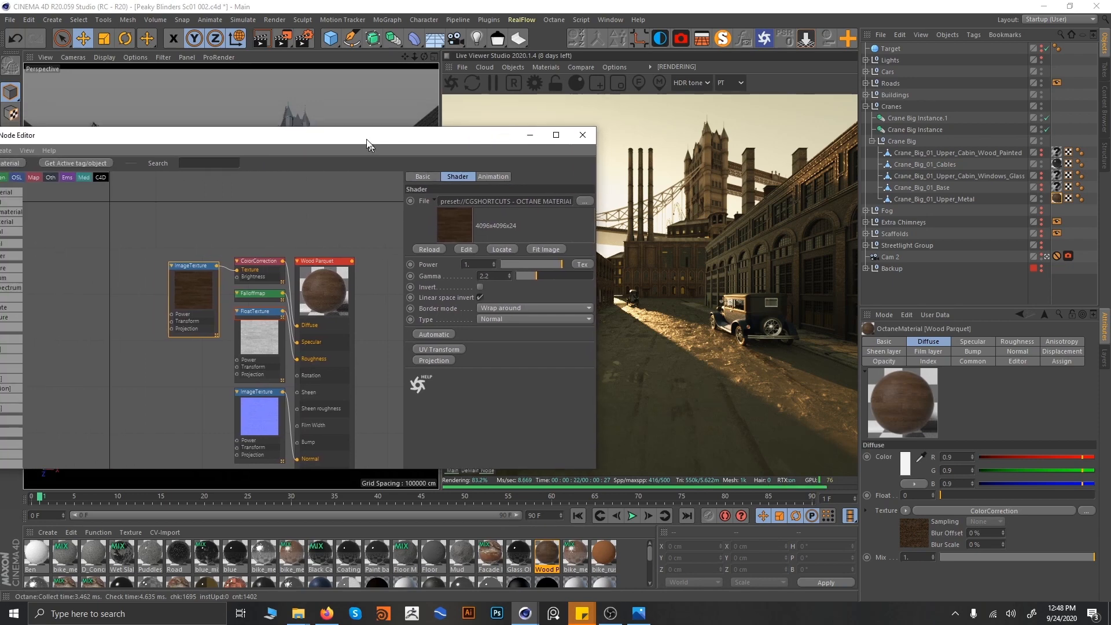
left_click_drag(390, 103, 345, 113)
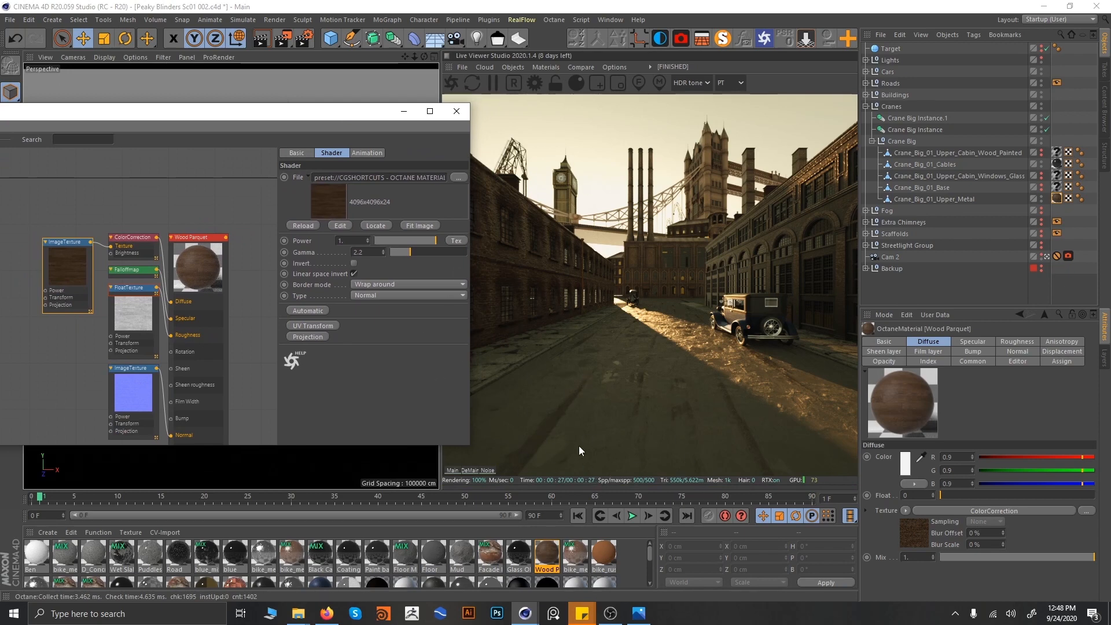
left_click_drag(219, 114, 495, 119)
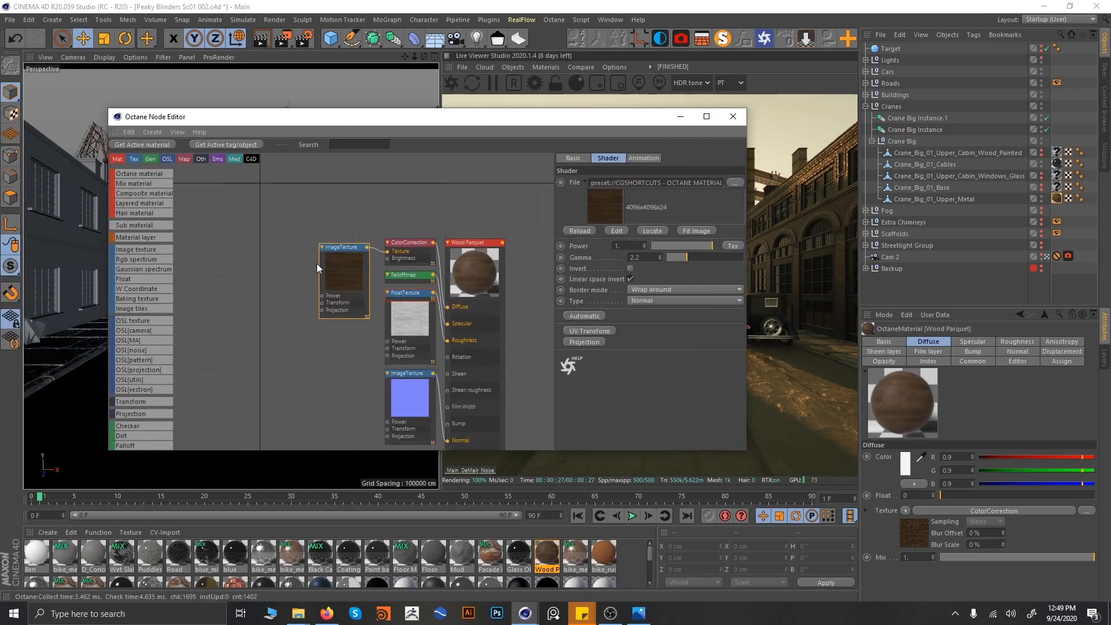
- Inspect the Wood Parquet roughness, normal and displacement texture nodes, and close the node editor
left_click(419, 318)
left_click(413, 403)
scroll(405, 411, "down", 3)
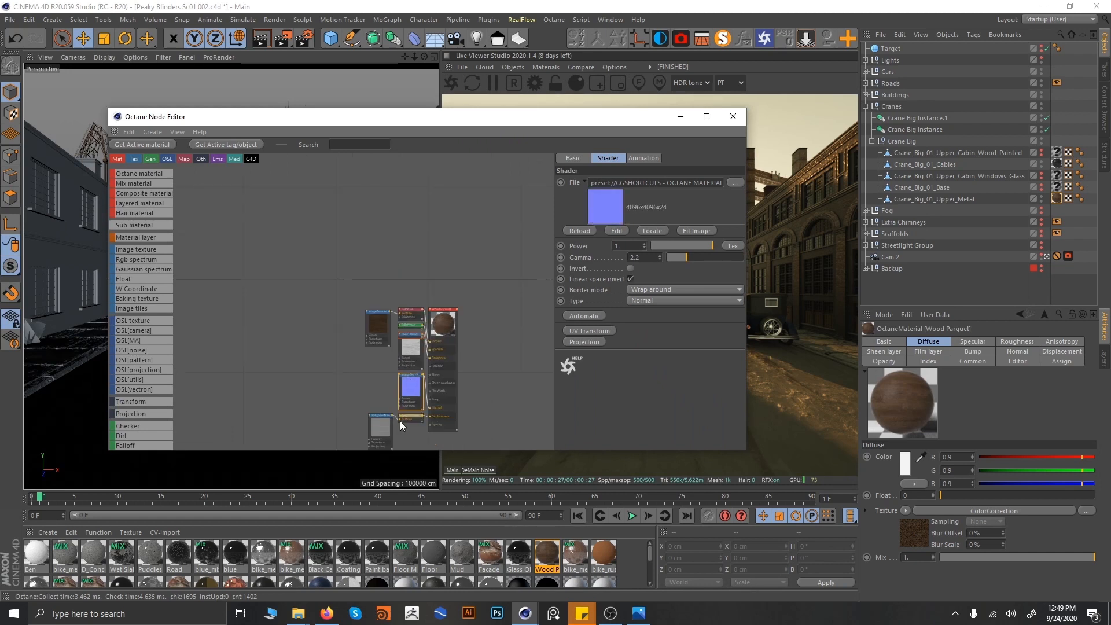
left_click(382, 429)
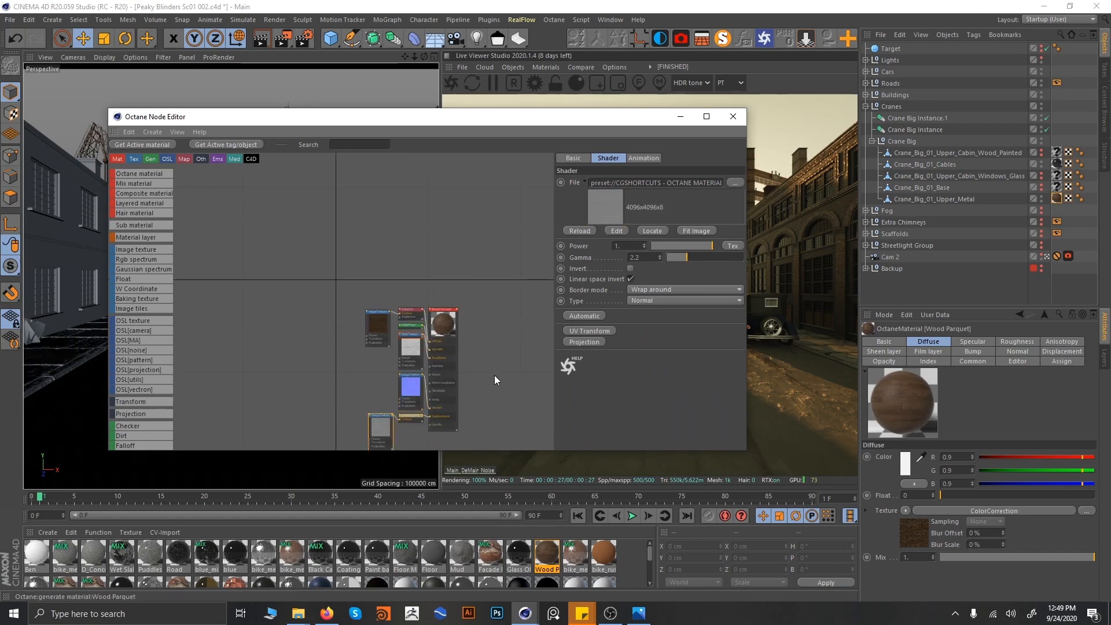
scroll(426, 409, "up", 2)
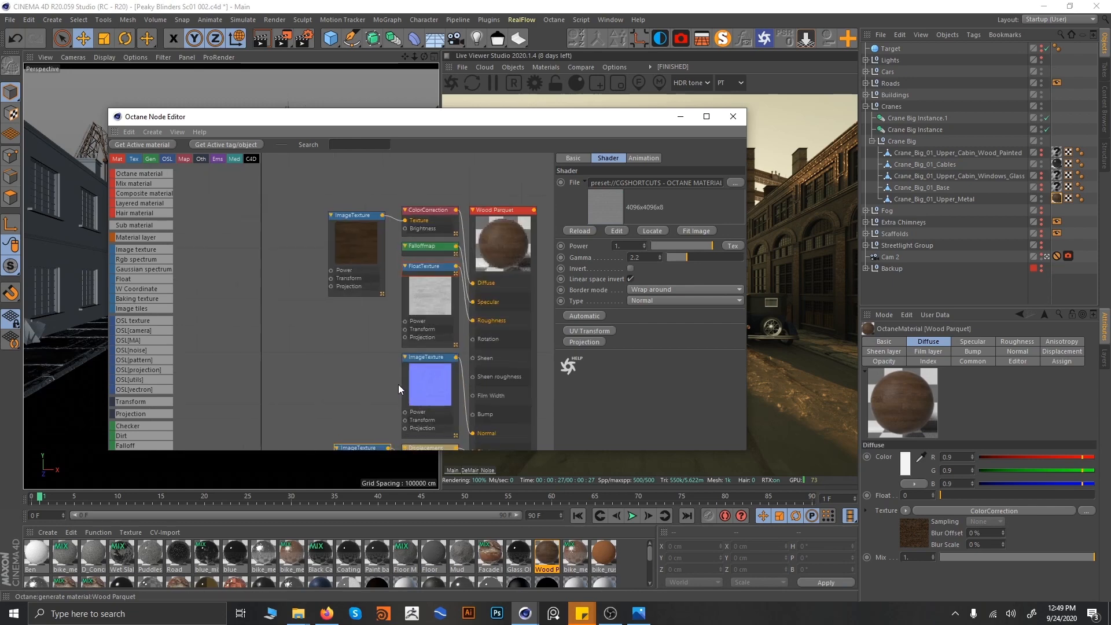
left_click(734, 117)
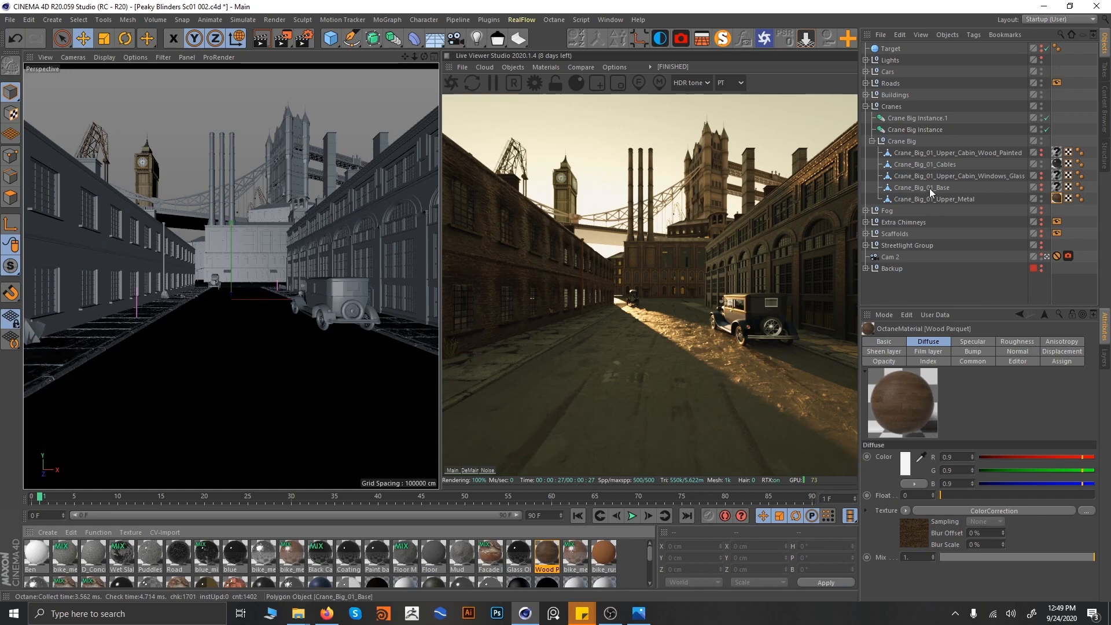
- Review the Crane Big object and its instances, and leave the Crane Big and Cranes groups collapsed
left_click(872, 141)
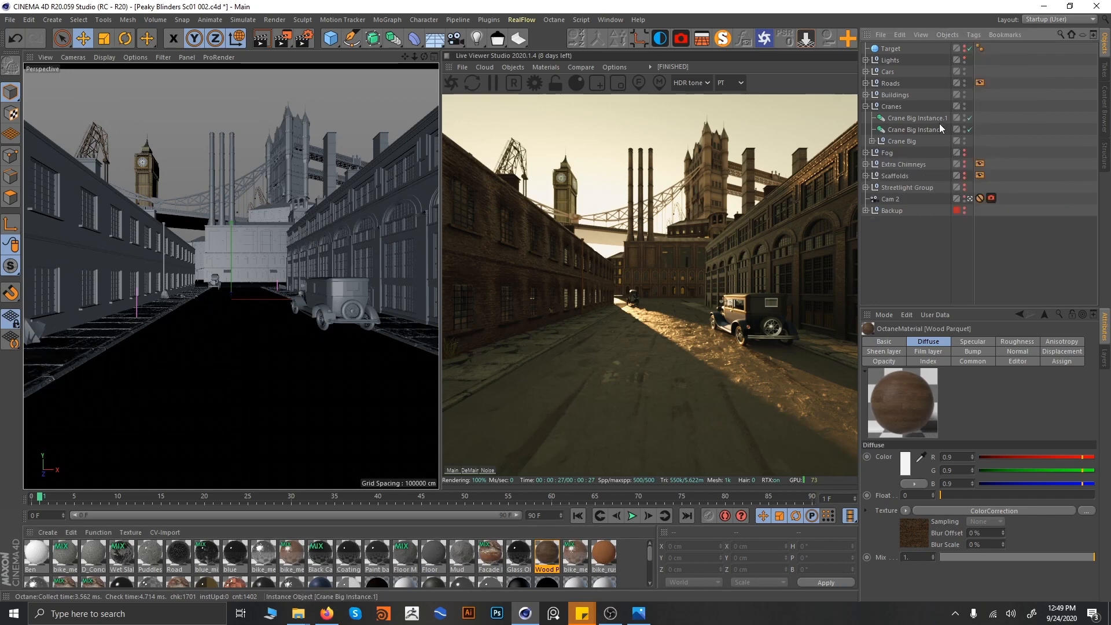
left_click(866, 106)
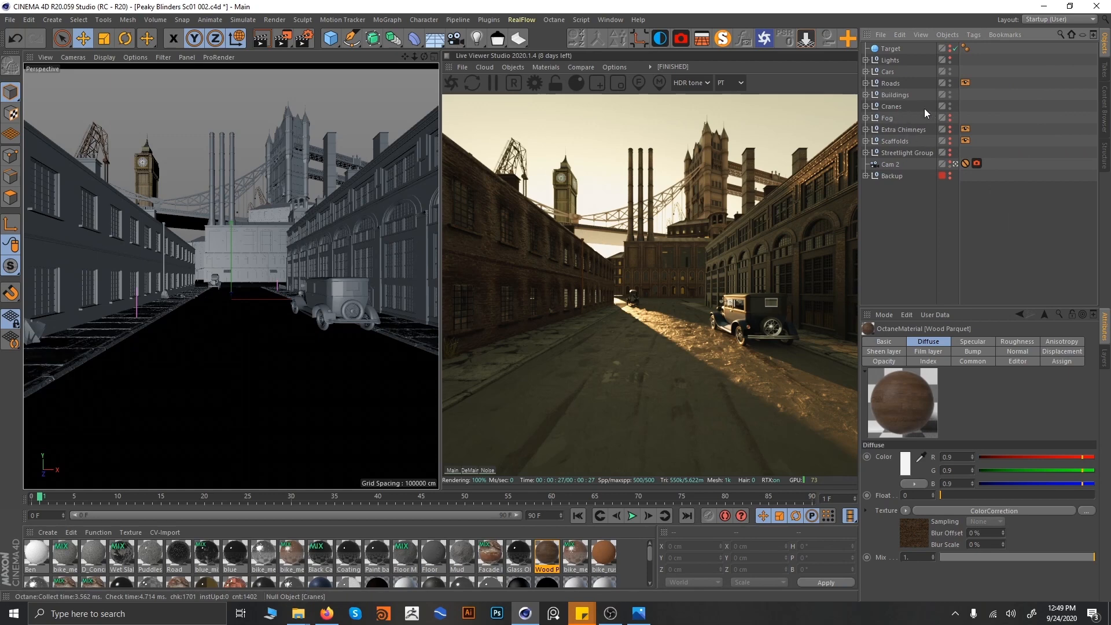
left_click(866, 107)
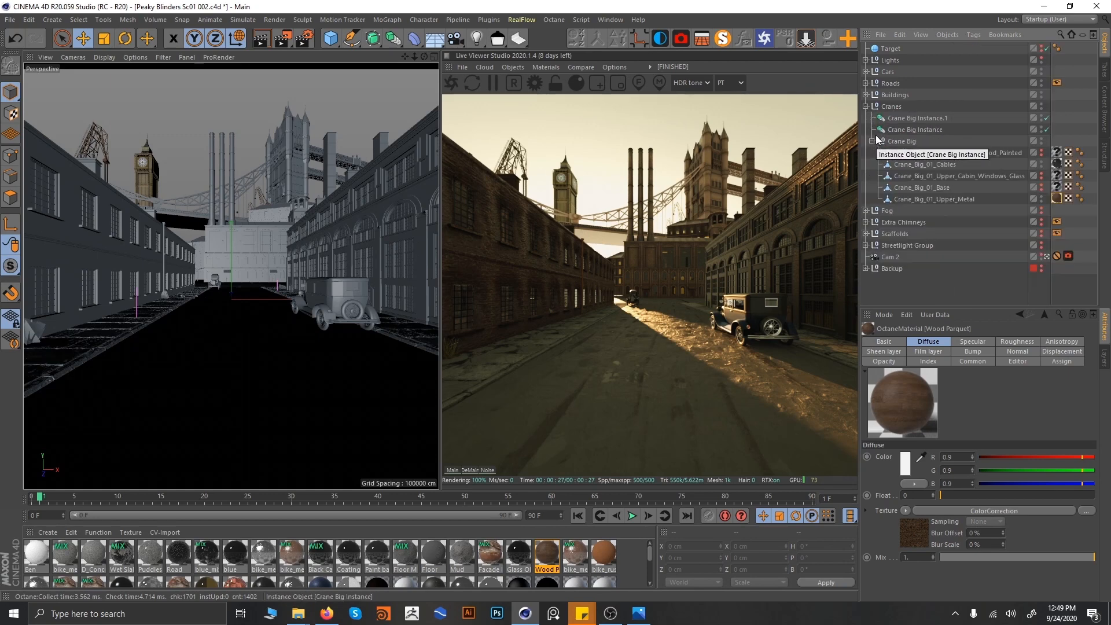
left_click(873, 141)
left_click(867, 106)
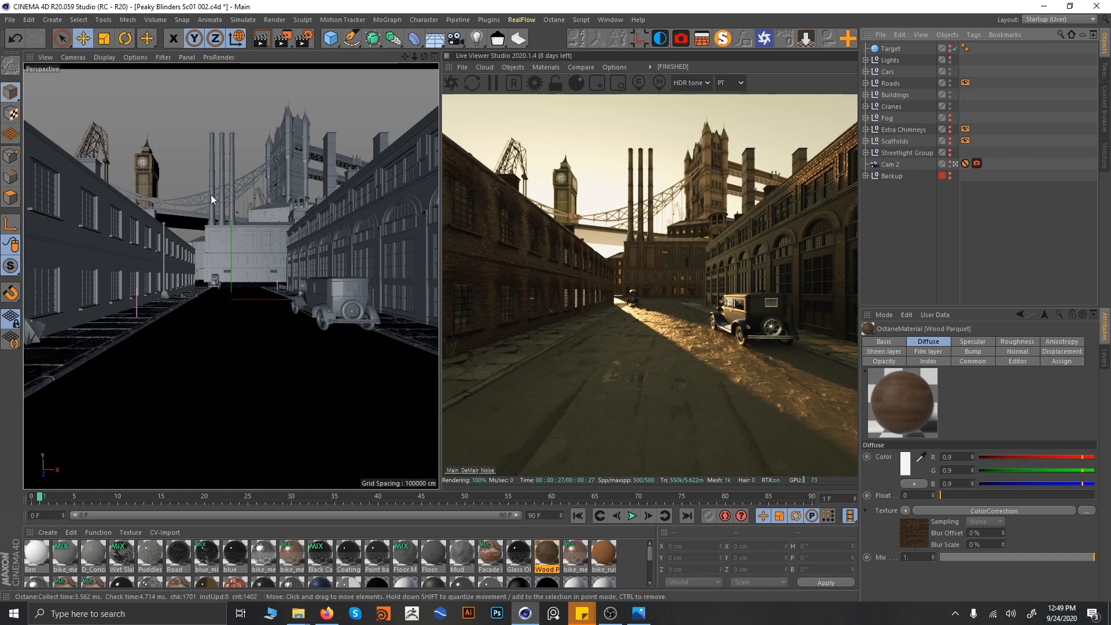
- Select the bridge suspension in the viewport and locate Tower_Bridge_Suspension_01 and its texture tag inside grp_towerBridge
left_click(188, 205)
left_click(866, 95)
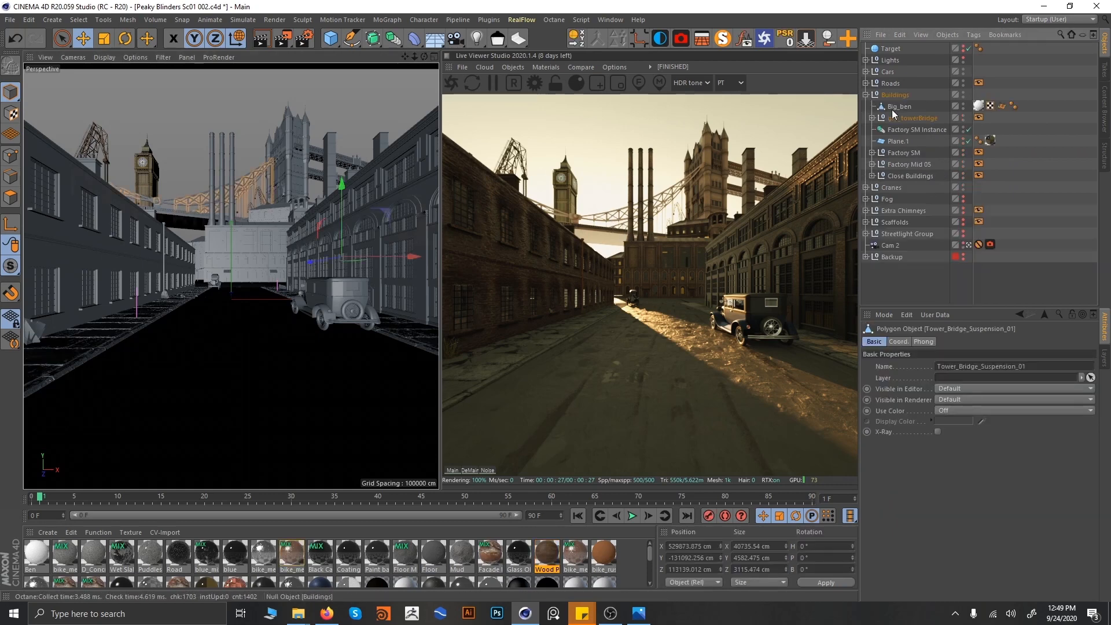
left_click(872, 118)
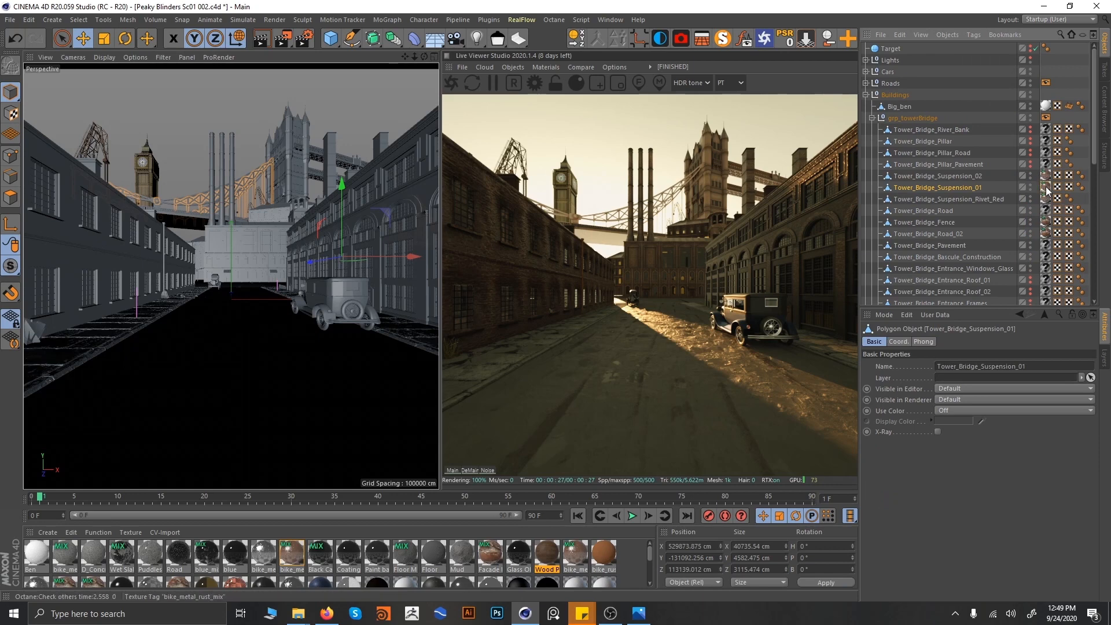
left_click(567, 392)
- Open the bike_metal_rust_mix material and display its node tree
double_click(284, 559)
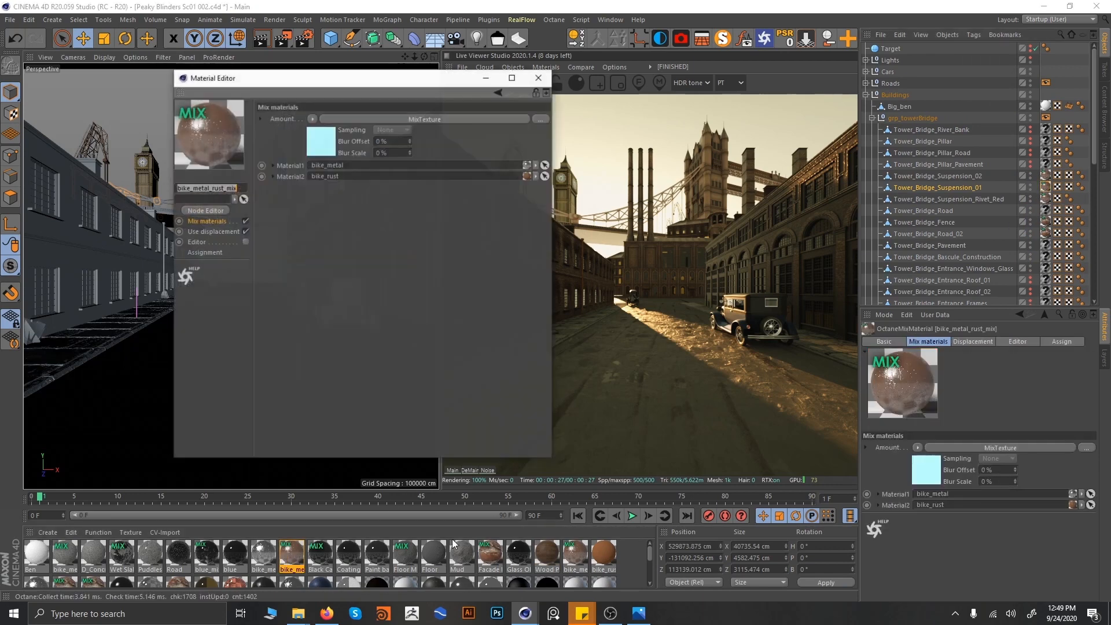
left_click(208, 210)
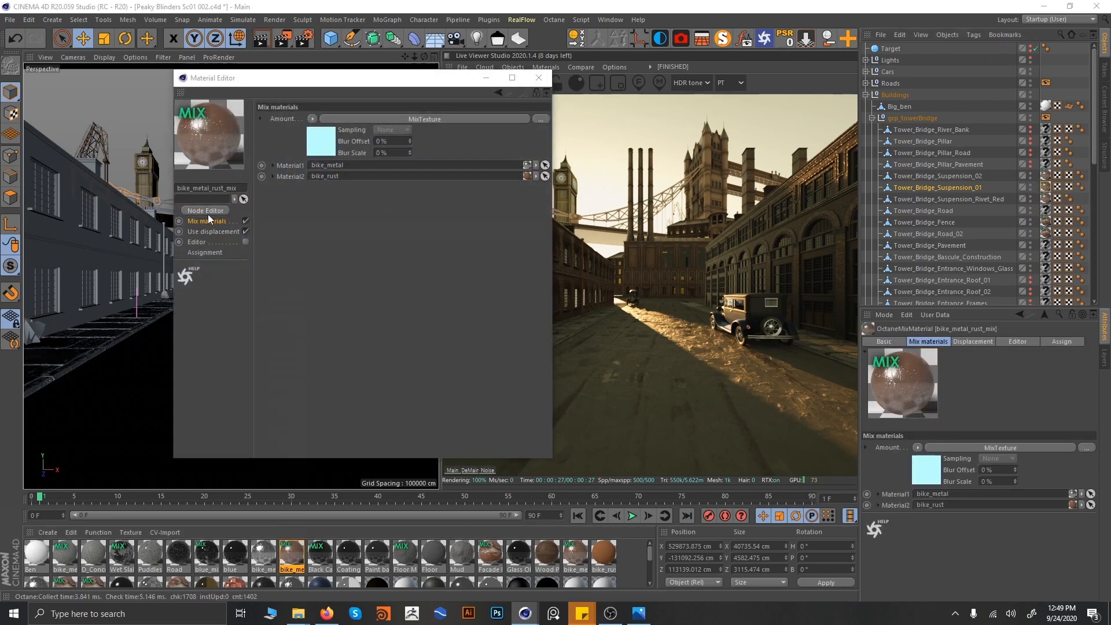
scroll(486, 460, "down", 5)
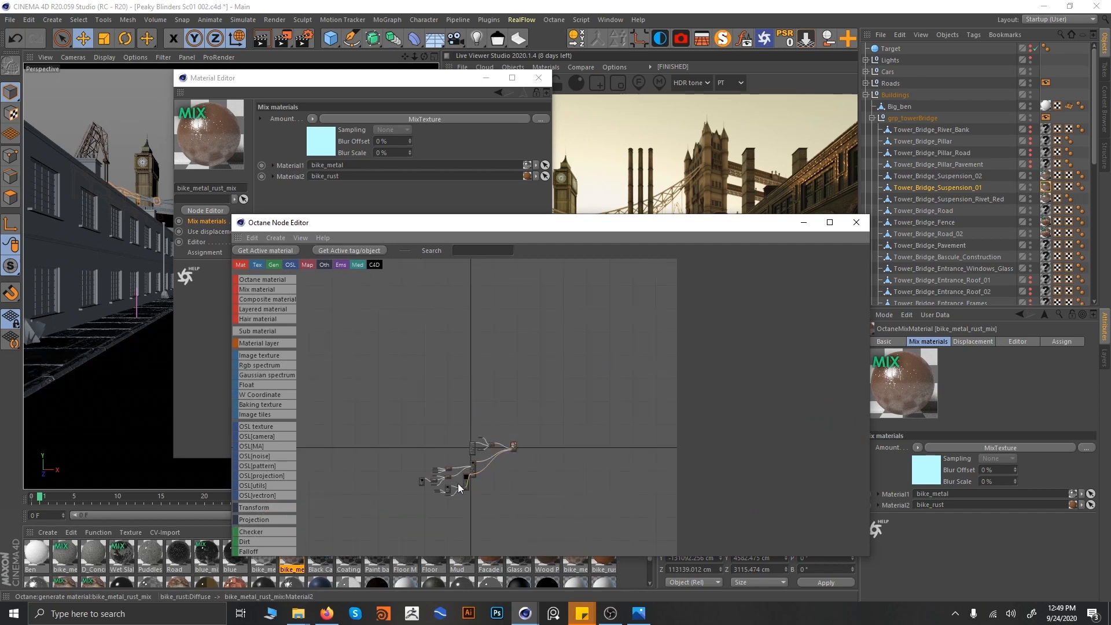
scroll(458, 481, "up", 8)
- Examine the bike_rust and bike_metal nodes' diffuse settings and how they feed the rust mix material
left_click(548, 412)
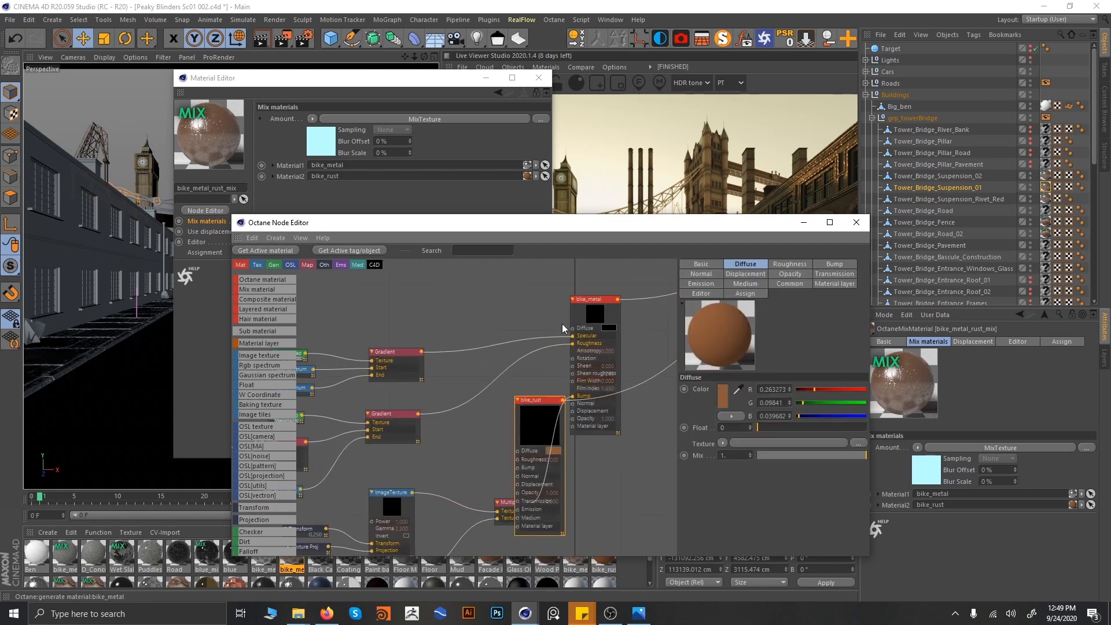
left_click(593, 312)
middle_click_drag(642, 335, 471, 520)
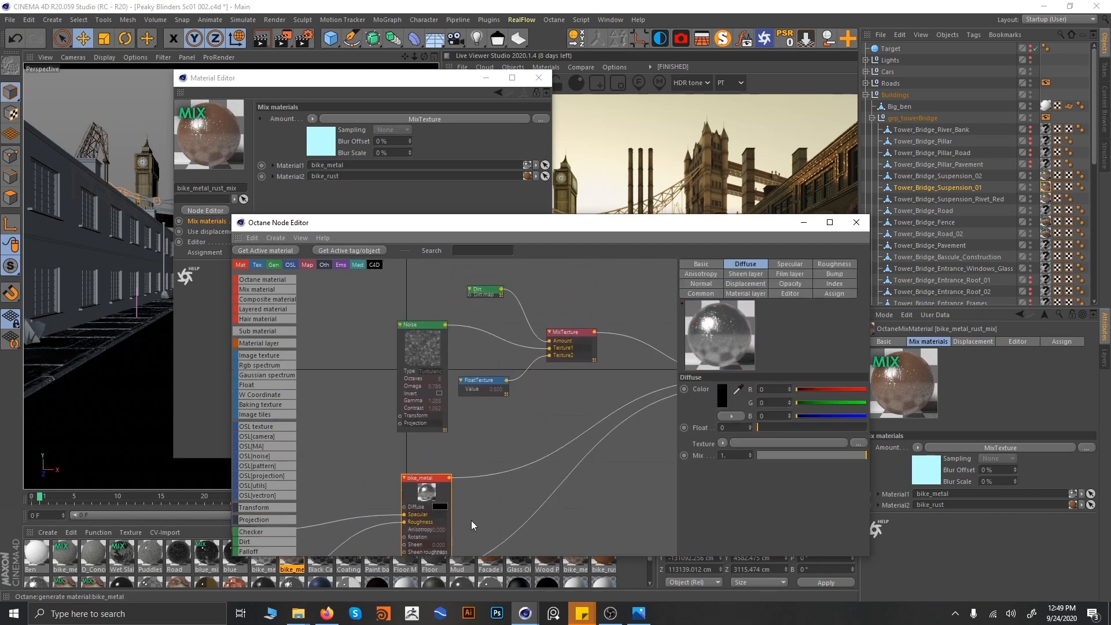
scroll(512, 423, "down", 5)
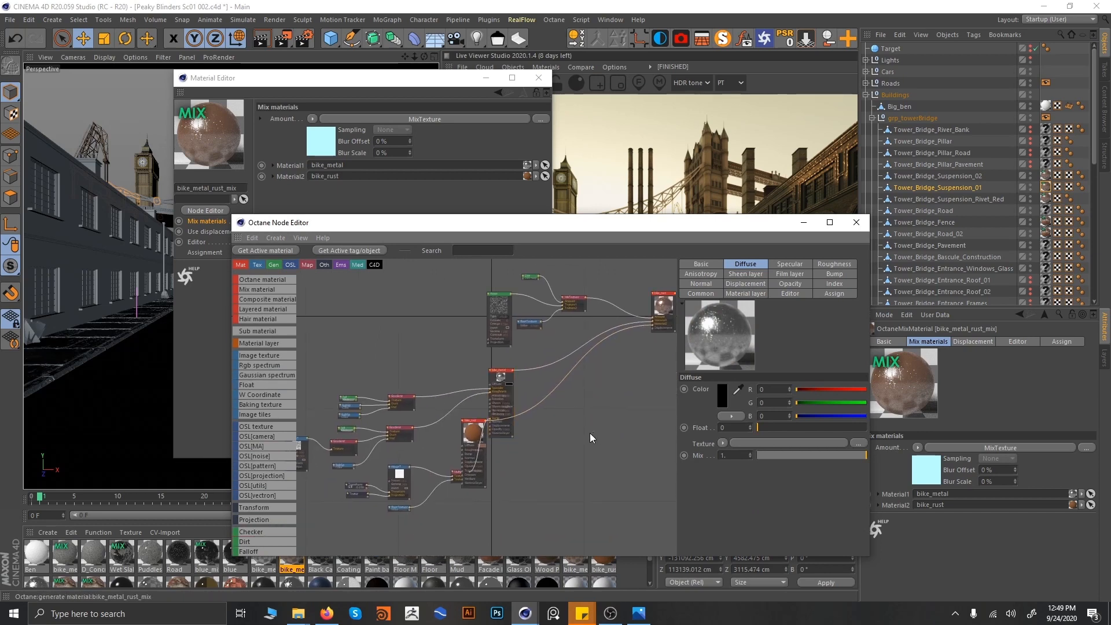
left_click(473, 434)
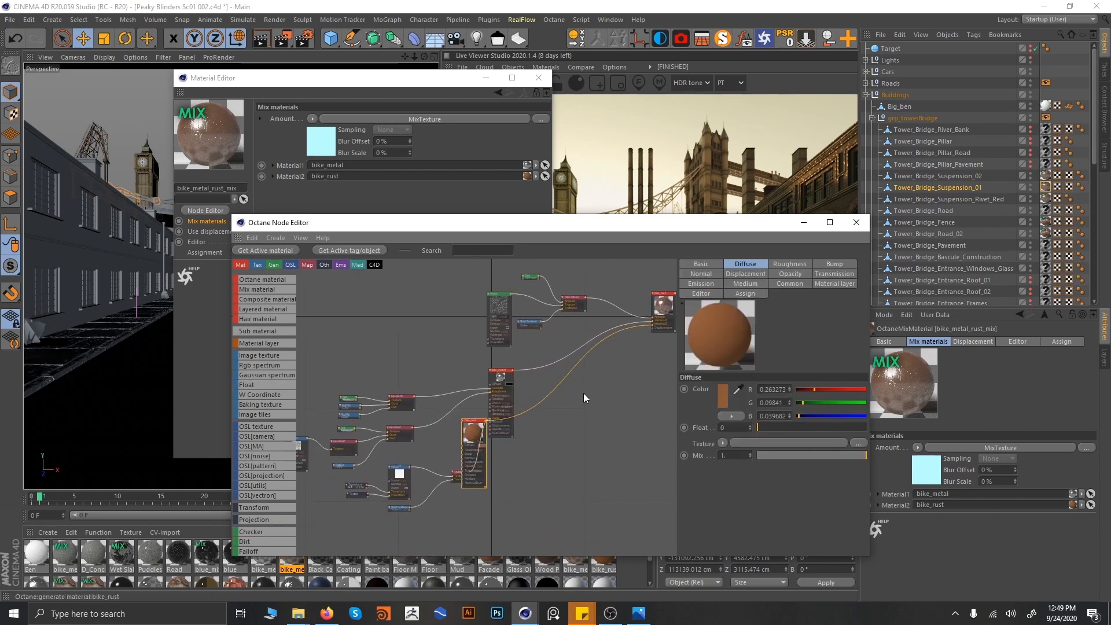
middle_click_drag(630, 393, 528, 488)
left_click(527, 489)
middle_click_drag(447, 450, 441, 340)
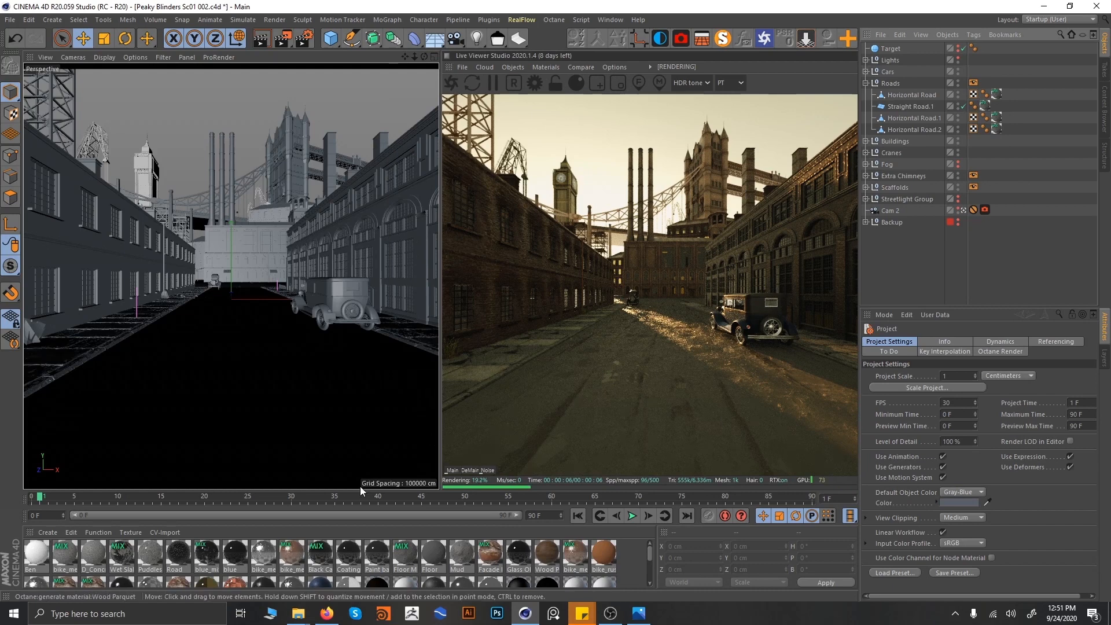
- Reopen the bike_metal_rust_mix node tree, close the material editor, and reposition the node editor to show the whole network
double_click(293, 553)
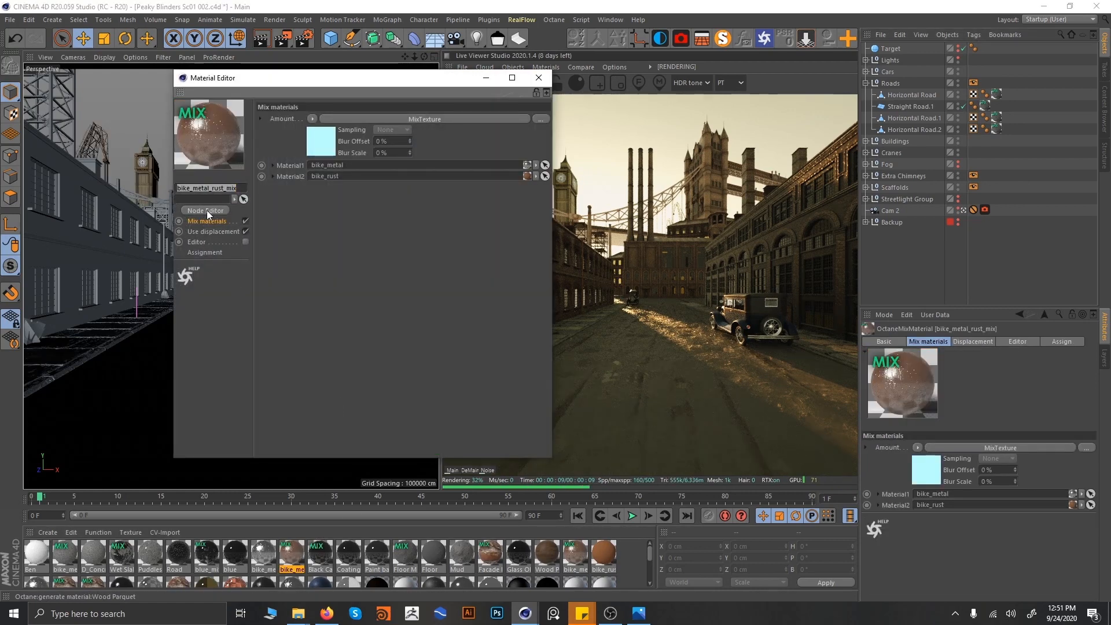
left_click(538, 77)
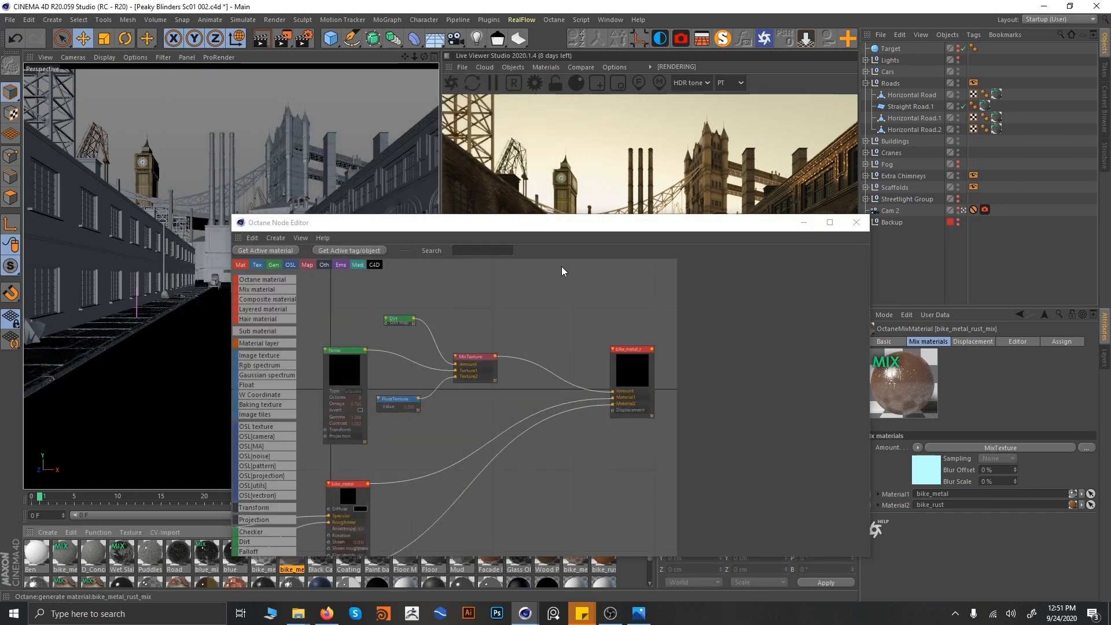
left_click_drag(537, 228, 395, 141)
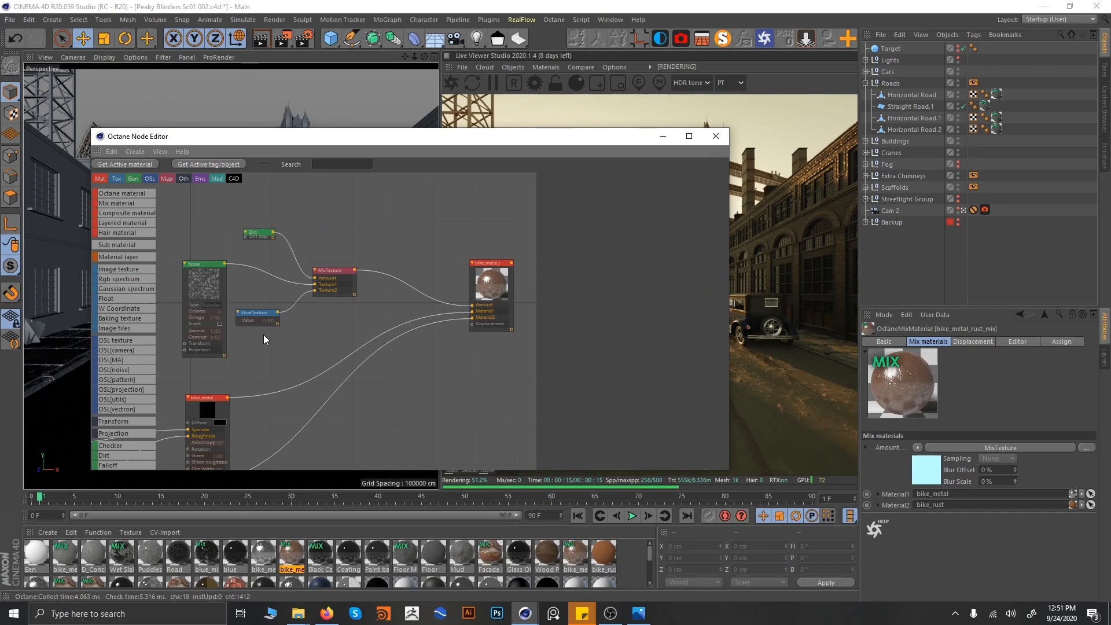
scroll(410, 306, "down", 3)
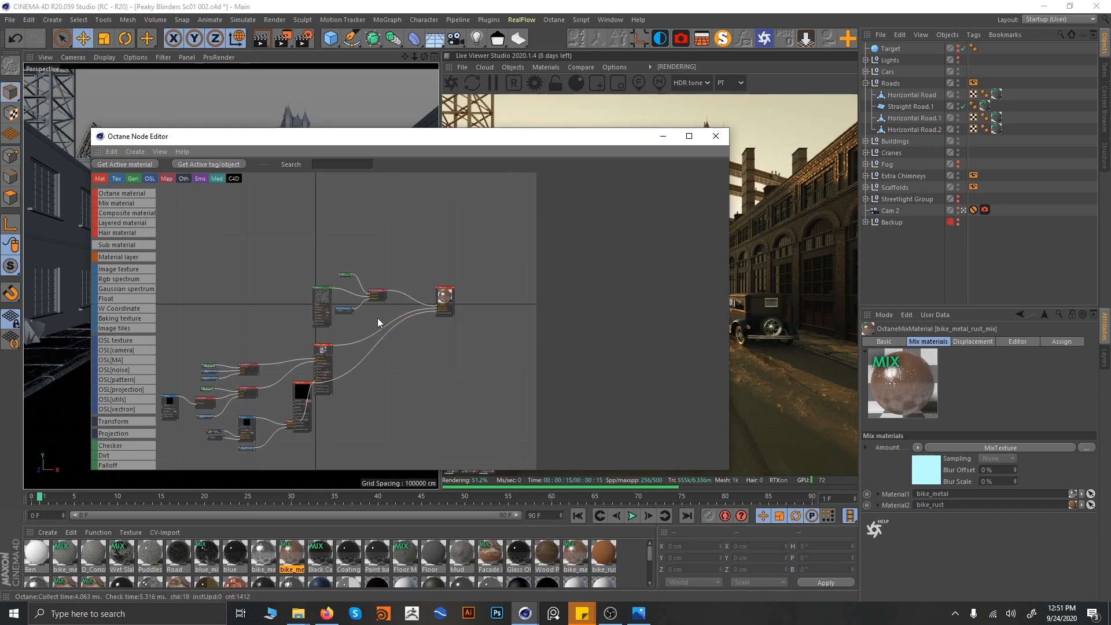
- Move the bike_rust node clear of the overlapping bike_metal node in the bike_metal_rust_mix network
left_click_drag(554, 137, 567, 207)
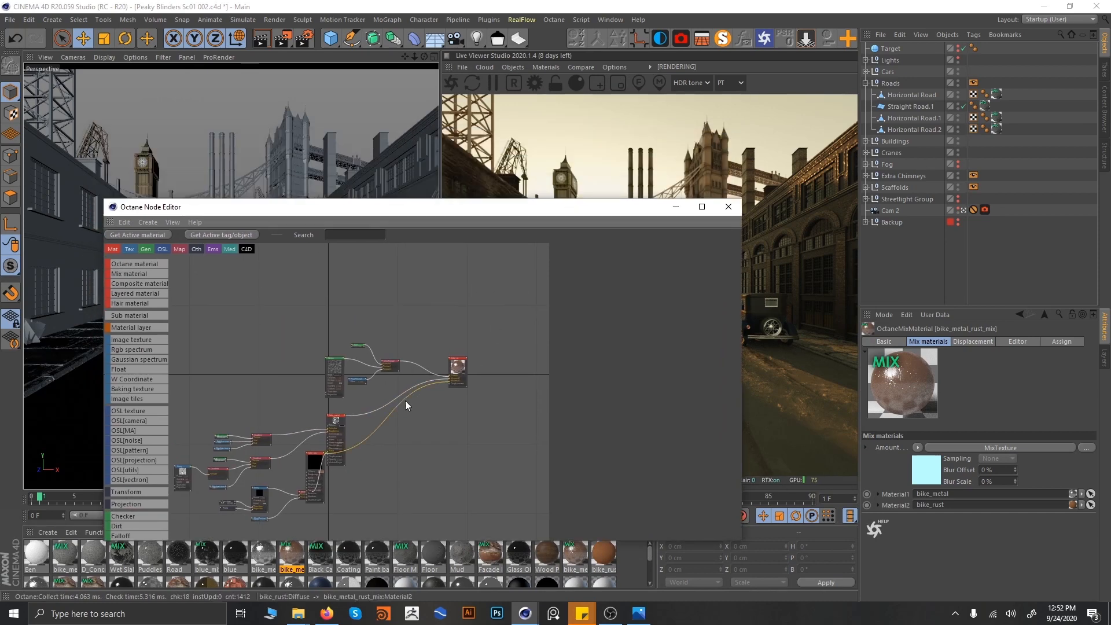
scroll(418, 380, "up", 3)
middle_click_drag(343, 291, 476, 312)
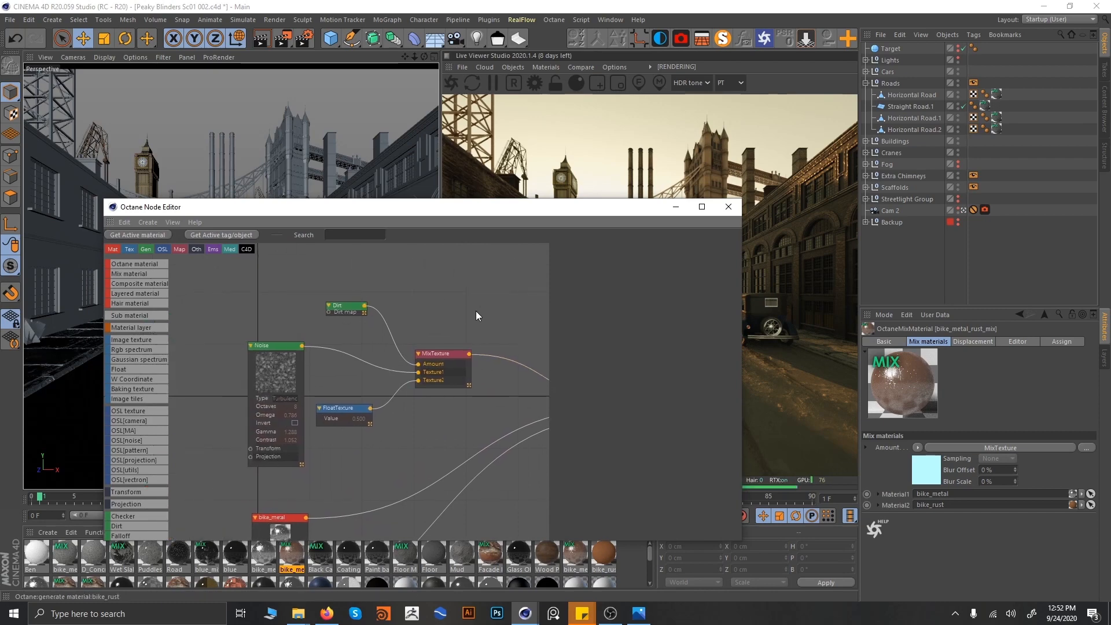
scroll(377, 414, "down", 3)
middle_click_drag(378, 414, 365, 298)
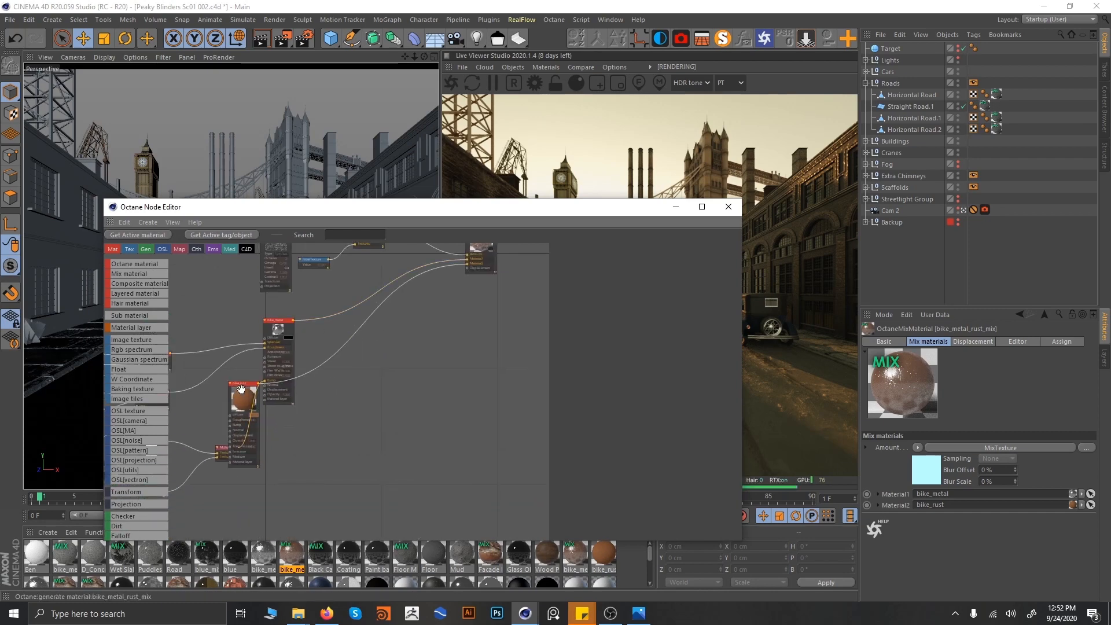
left_click_drag(240, 385, 426, 323)
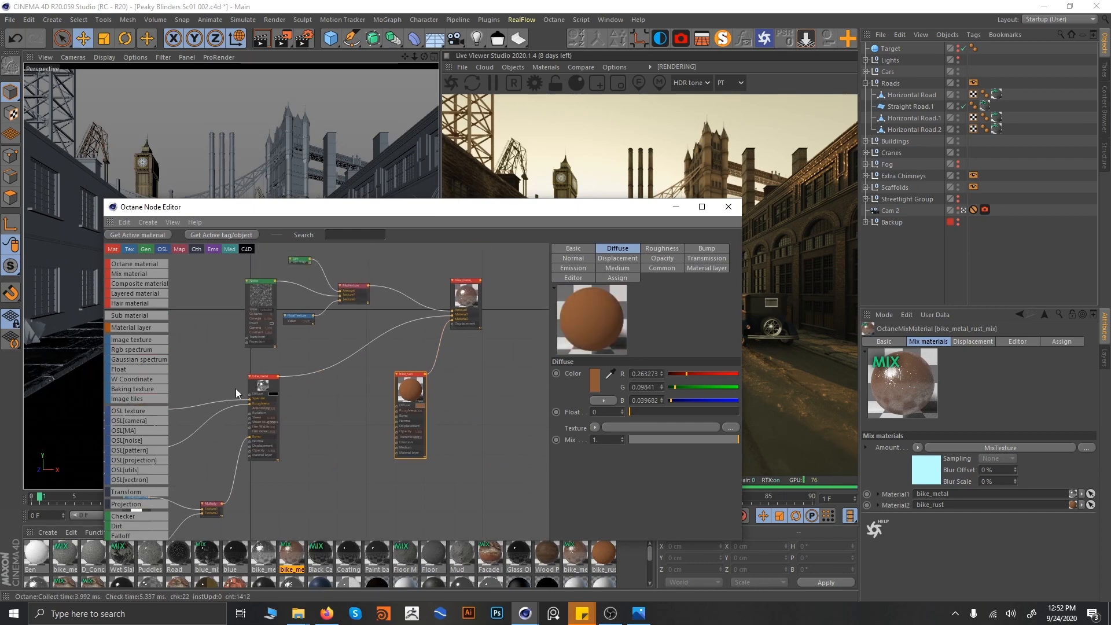
- Inspect the Dirt, Noise and FloatTexture nodes that feed the MixTexture controlling the rust mix amount
middle_click_drag(323, 337, 318, 374)
scroll(313, 368, "up", 3)
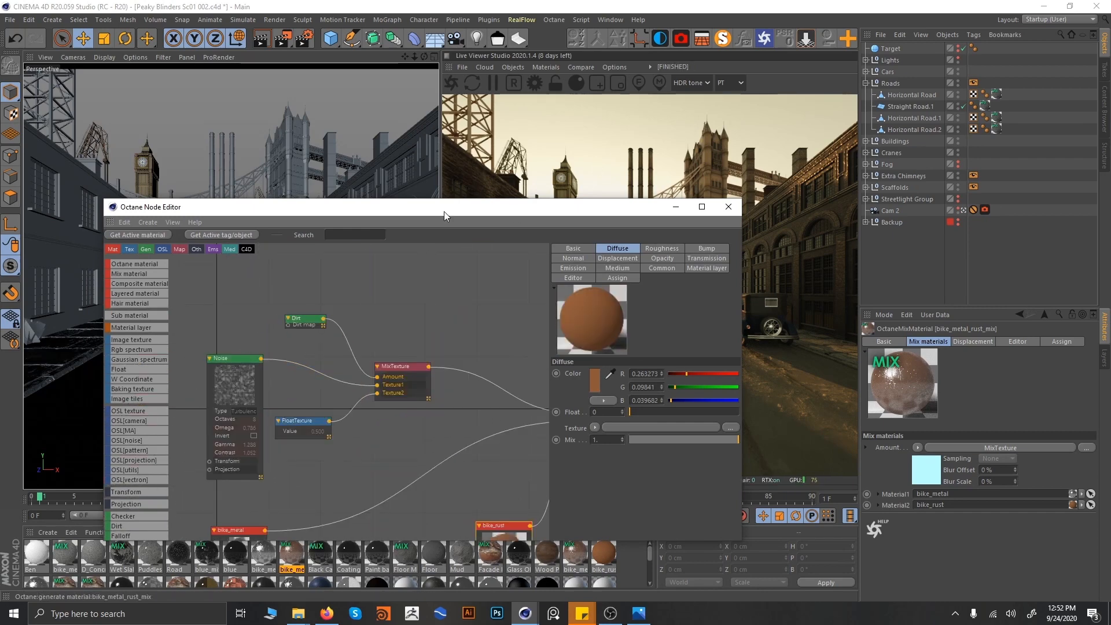
left_click_drag(479, 211, 576, 289)
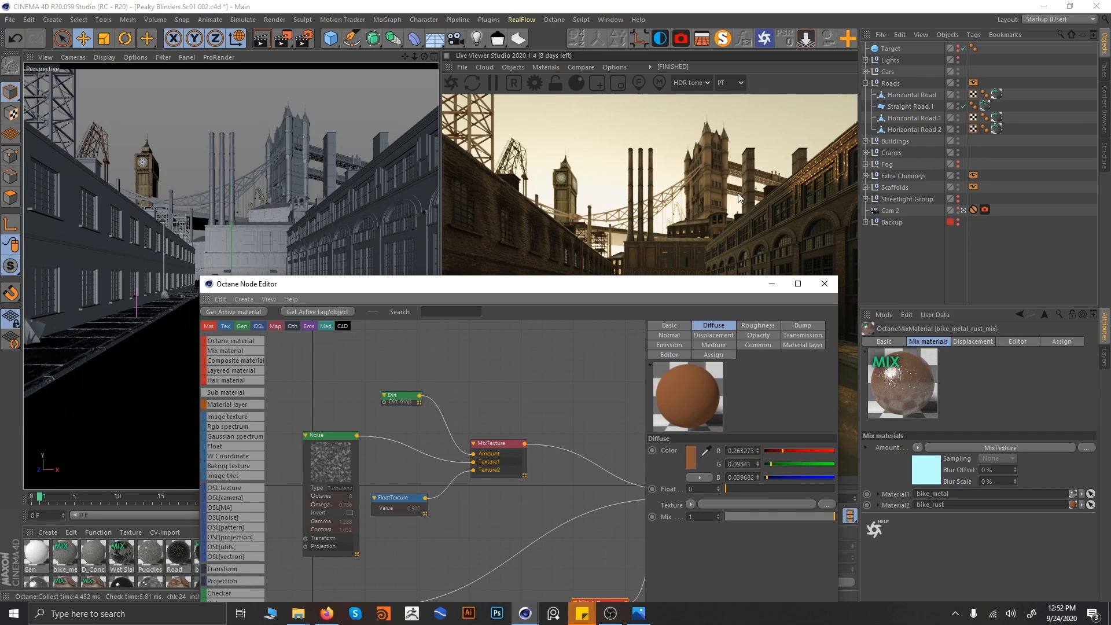
middle_click_drag(480, 395, 488, 374)
left_click(404, 378)
left_click(344, 423)
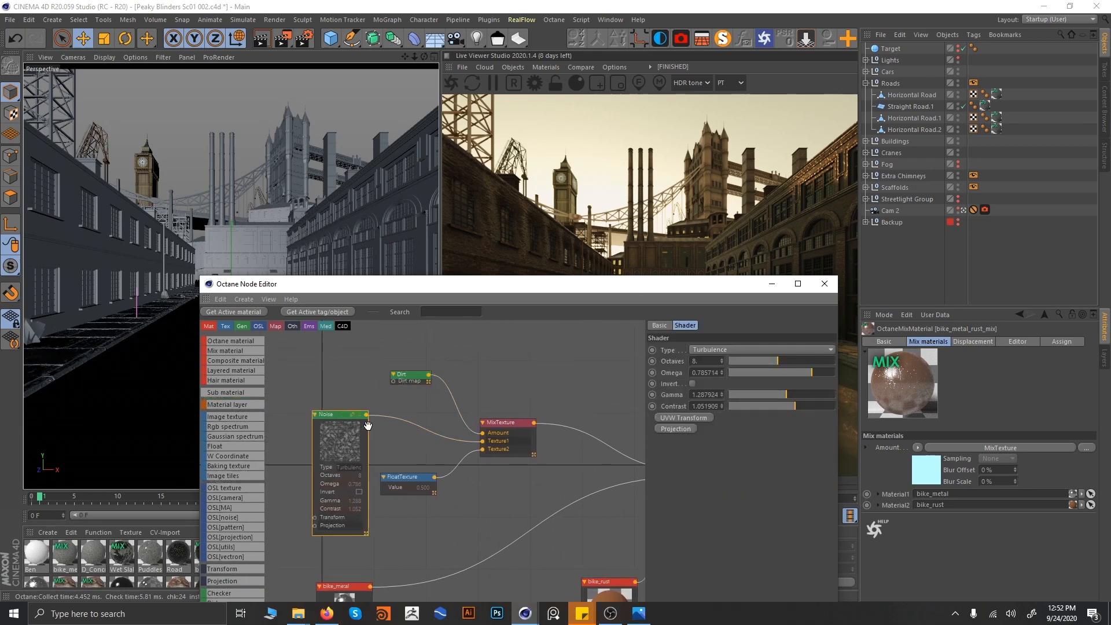
left_click(407, 479)
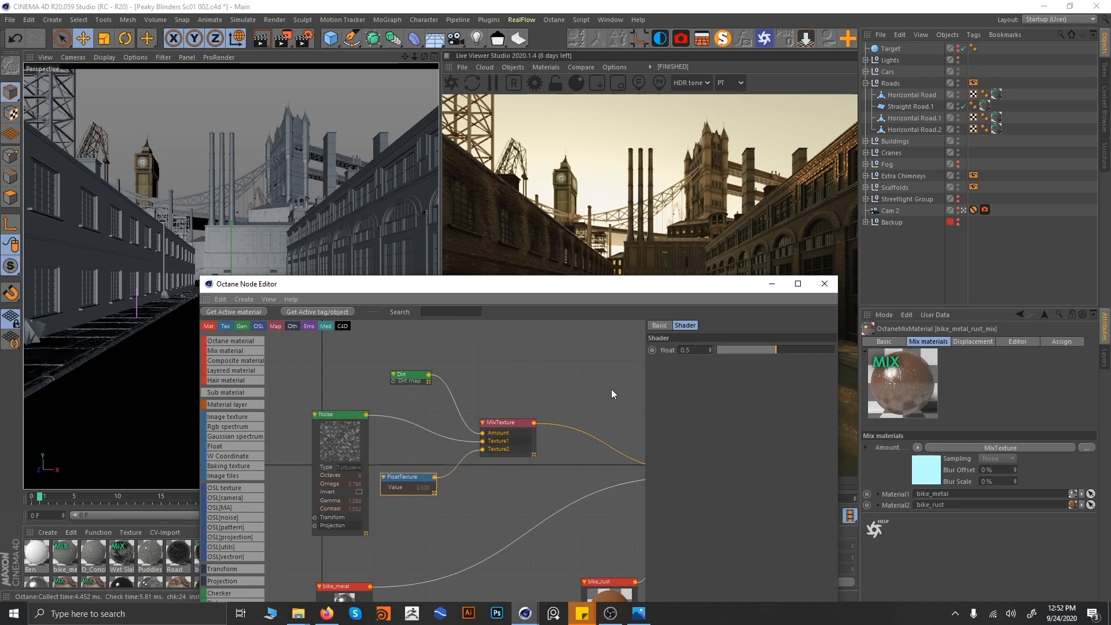
middle_click_drag(611, 389, 440, 389)
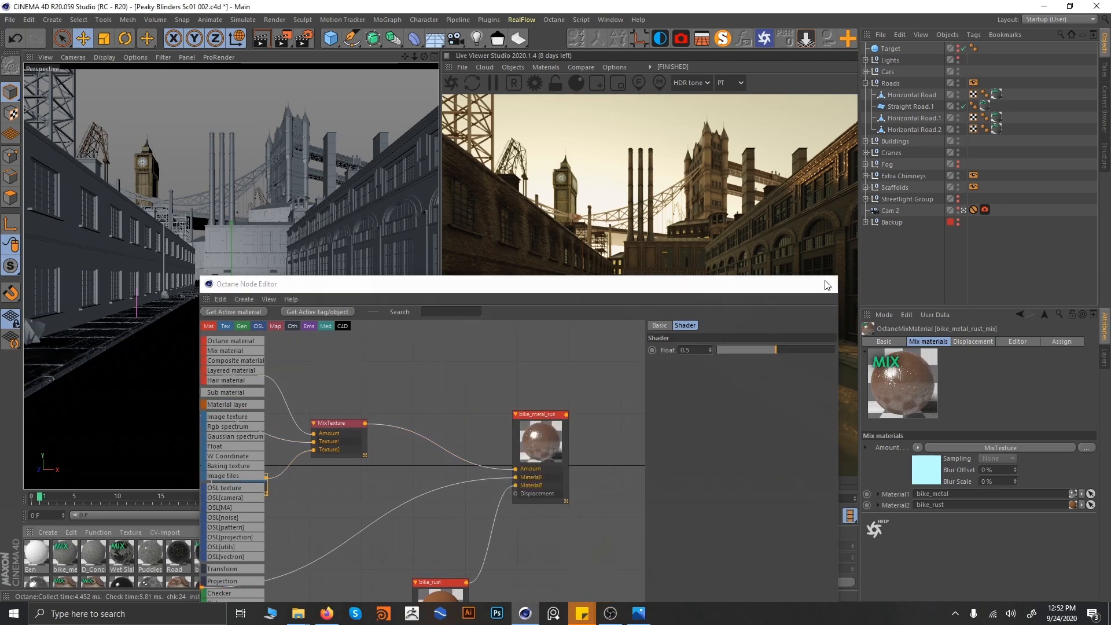
- Minimize the node editor and make the Streetlight Group visible in the scene
left_click(772, 283)
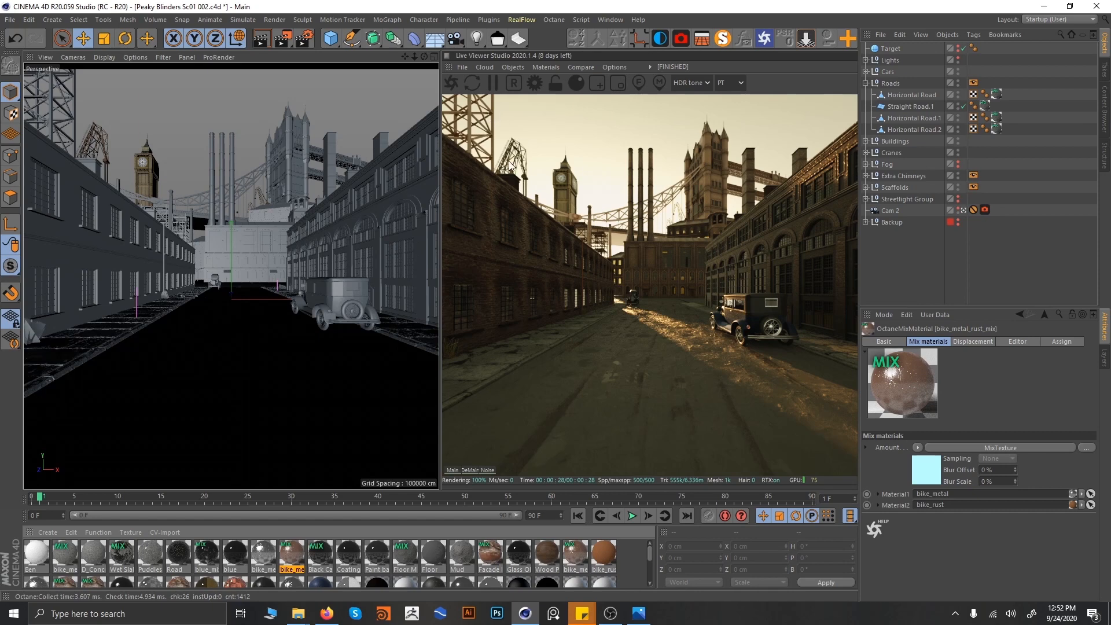
left_click(958, 199)
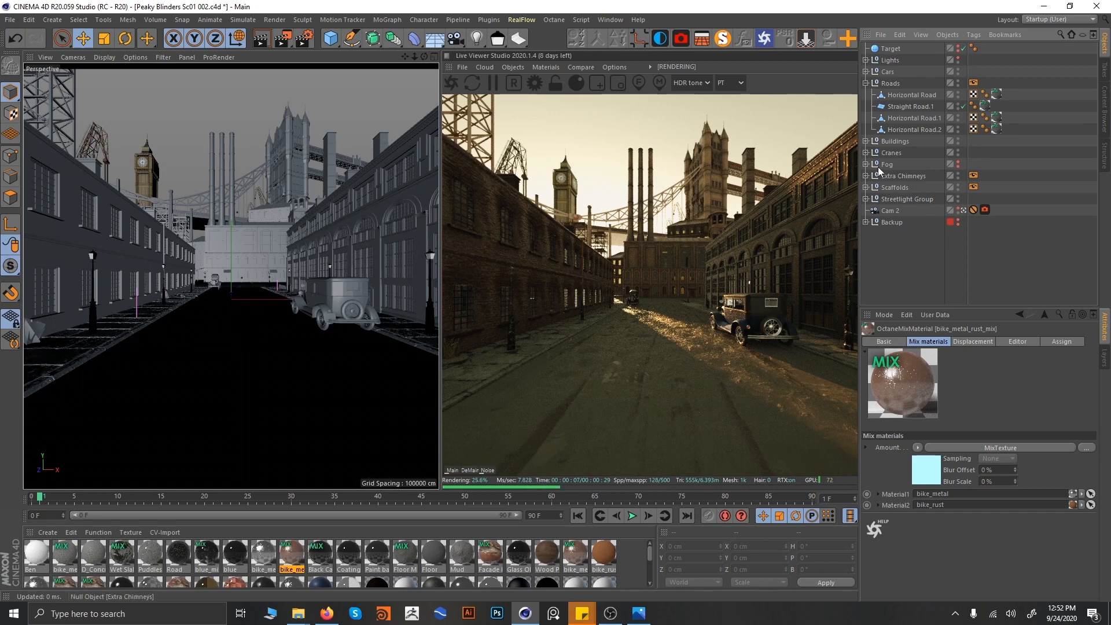
- Select the sidewalk plates in the viewport and locate plate_a_small and its texture tag in the sidewalk's for_instances group
left_click(62, 345)
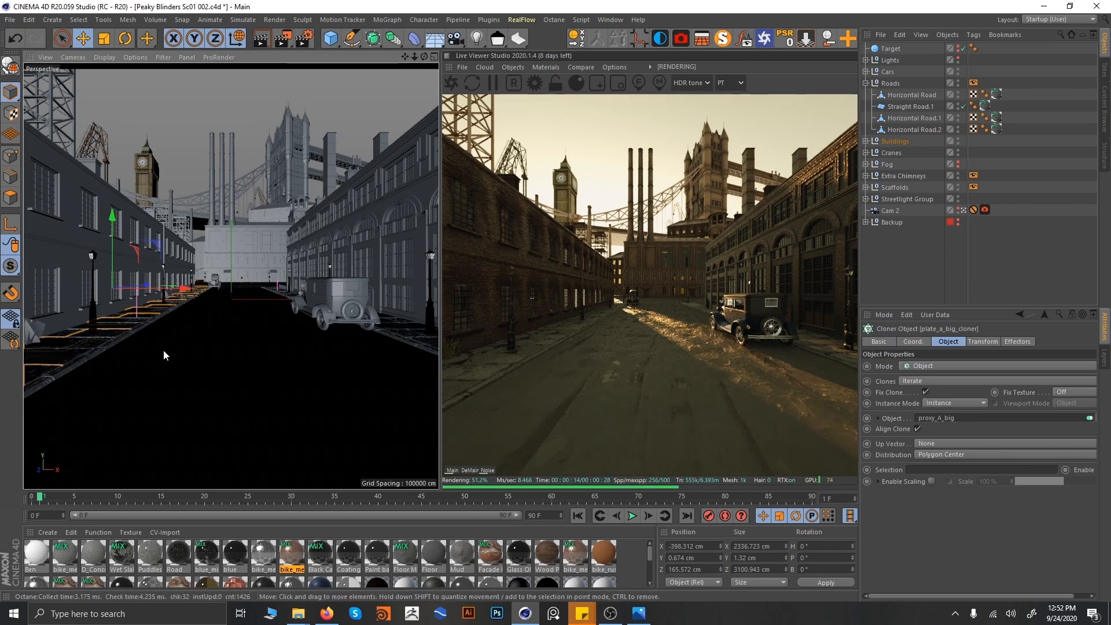
left_click(866, 142)
left_click(879, 234)
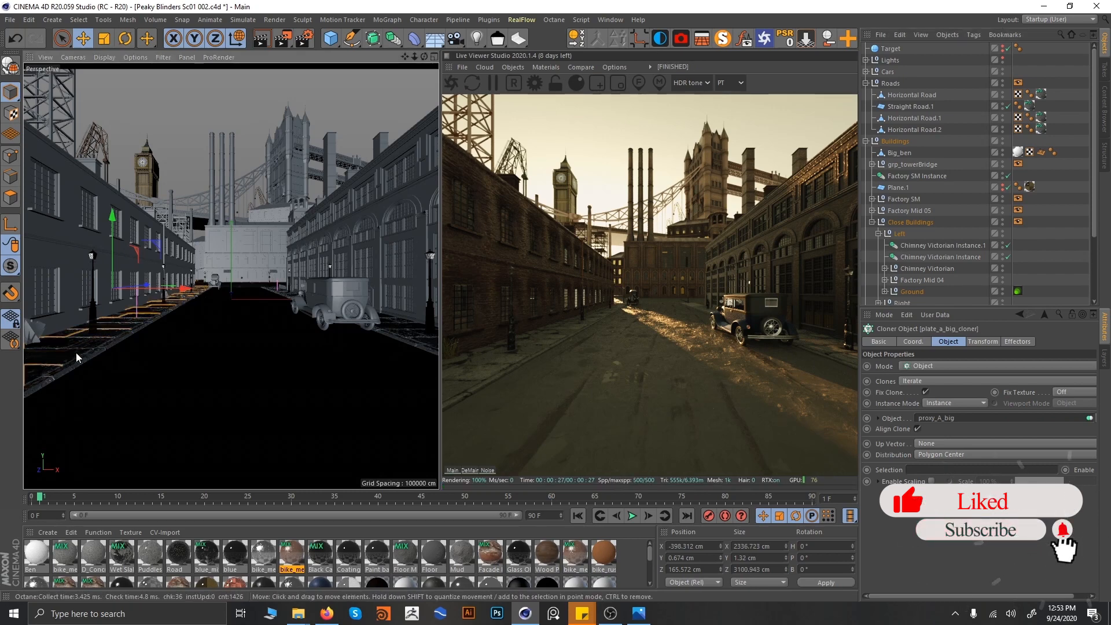
left_click(93, 348)
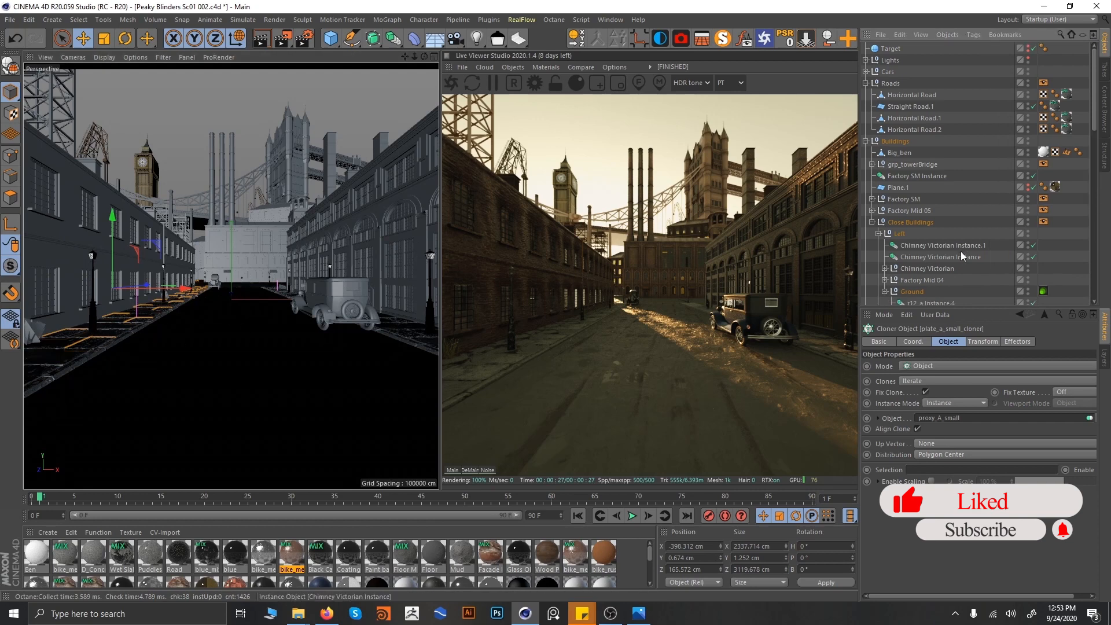
left_click(885, 291)
scroll(974, 233, "down", 5)
left_click(961, 188)
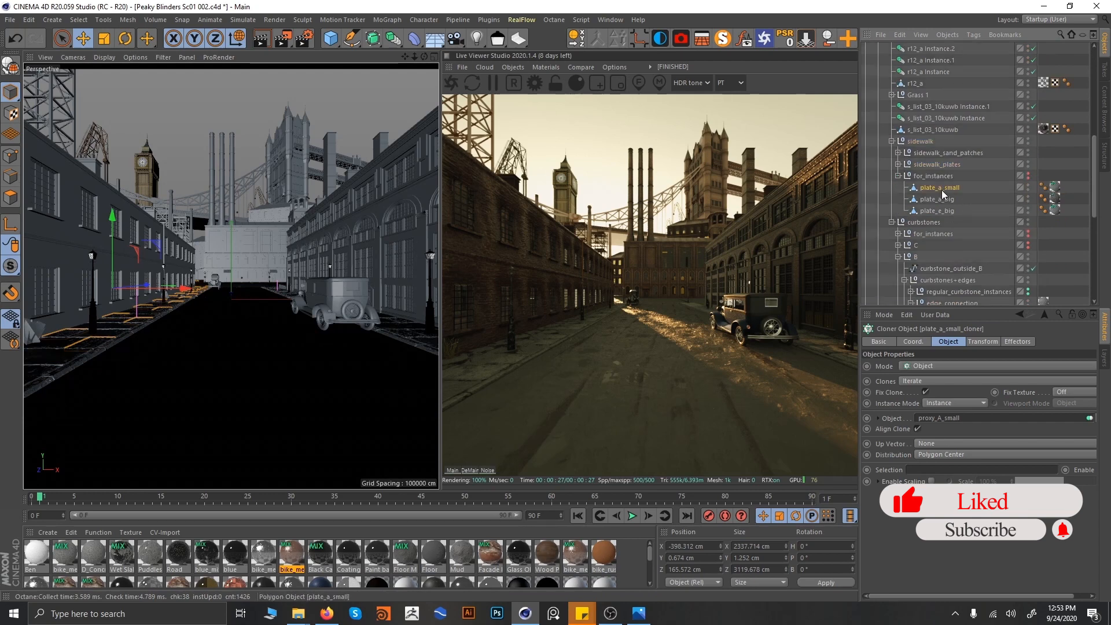
left_click(1054, 188)
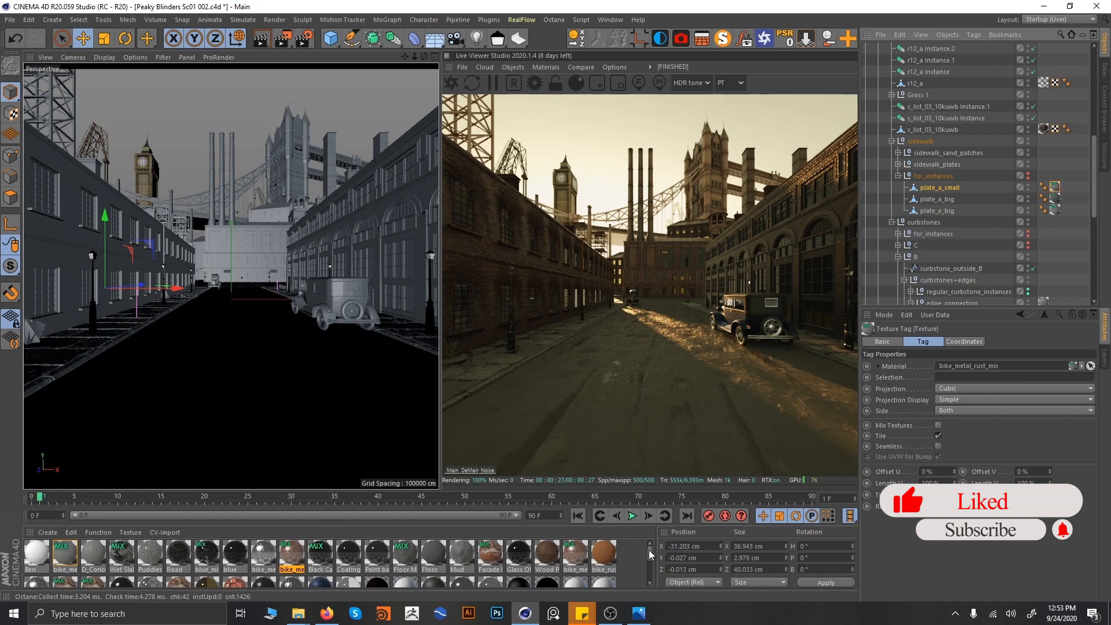
- Open the sidewalk plate's mix material as a node tree and select its final mix node
double_click(57, 556)
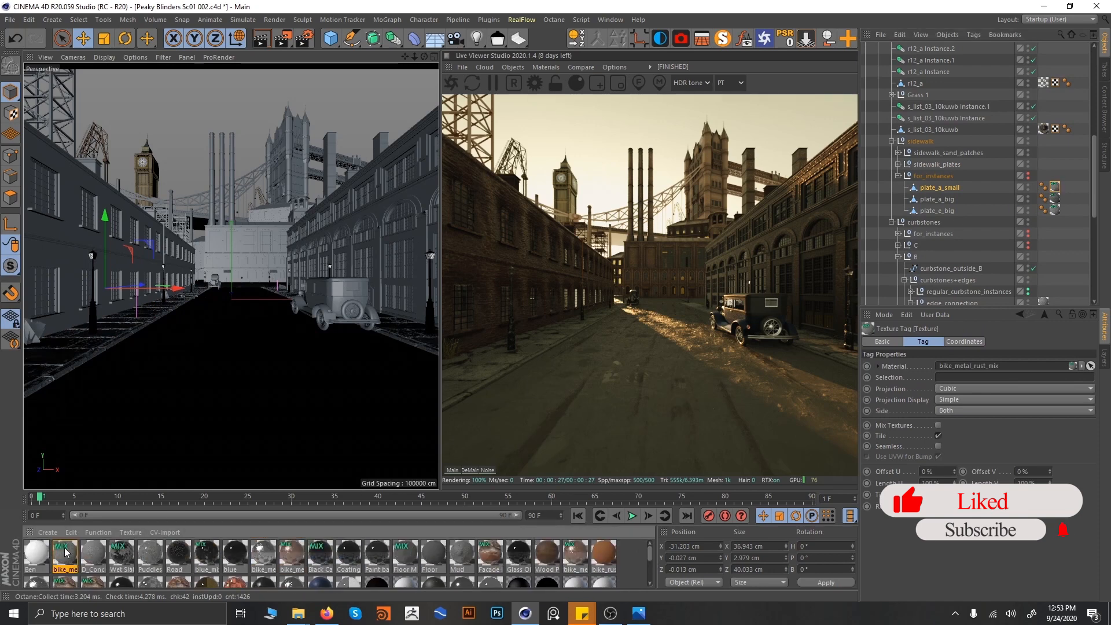
left_click(202, 212)
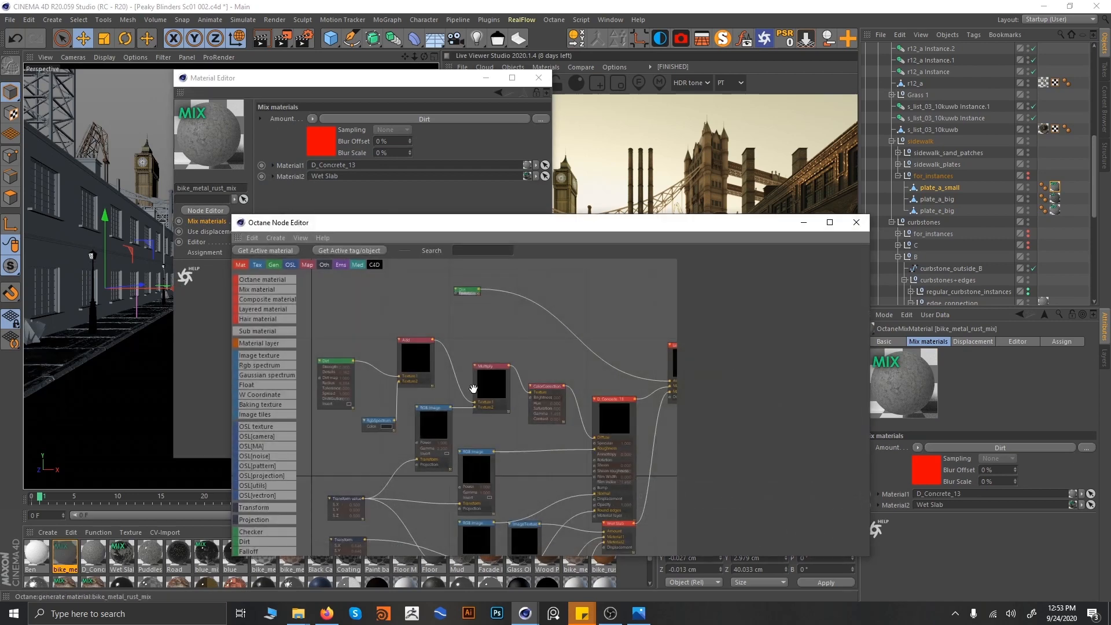
scroll(544, 347, "down", 5)
scroll(600, 362, "up", 5)
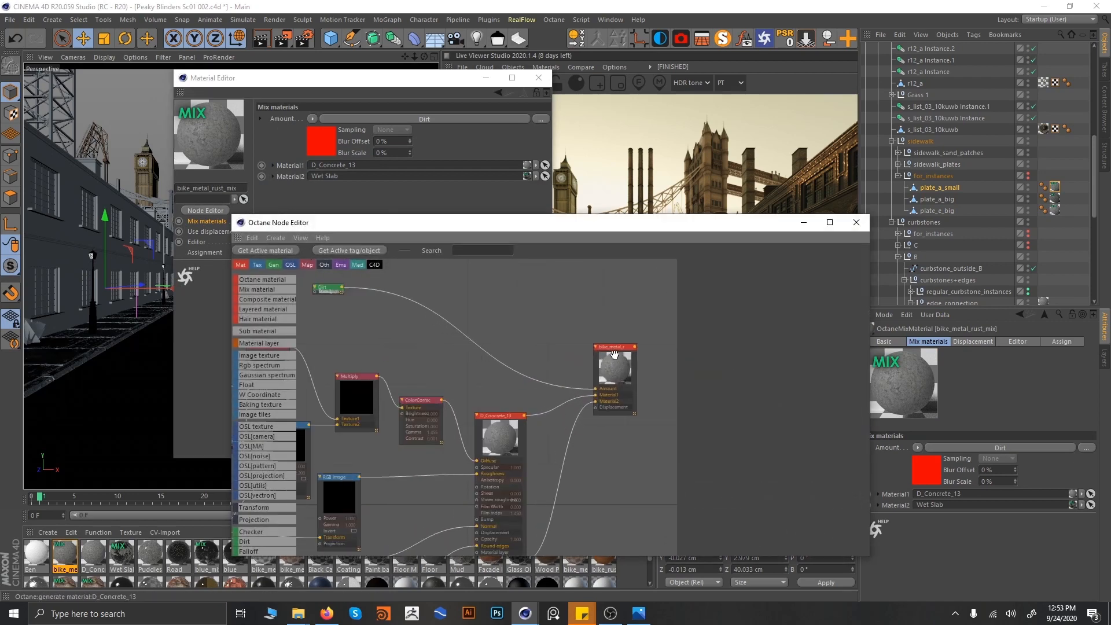
left_click(599, 362)
- Examine the Road material node's diffuse settings and the image textures and colour correction feeding it
scroll(543, 396, "down", 3)
middle_click_drag(520, 418, 527, 374)
scroll(505, 414, "up", 3)
middle_click_drag(490, 462, 505, 366)
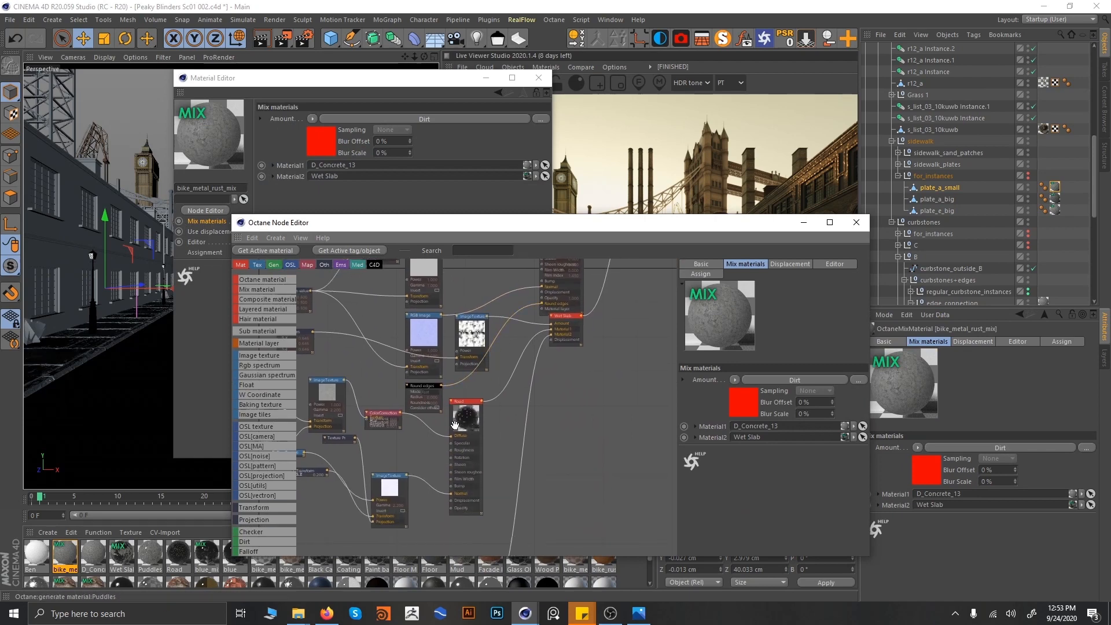
scroll(459, 401, "up", 4)
left_click(459, 401)
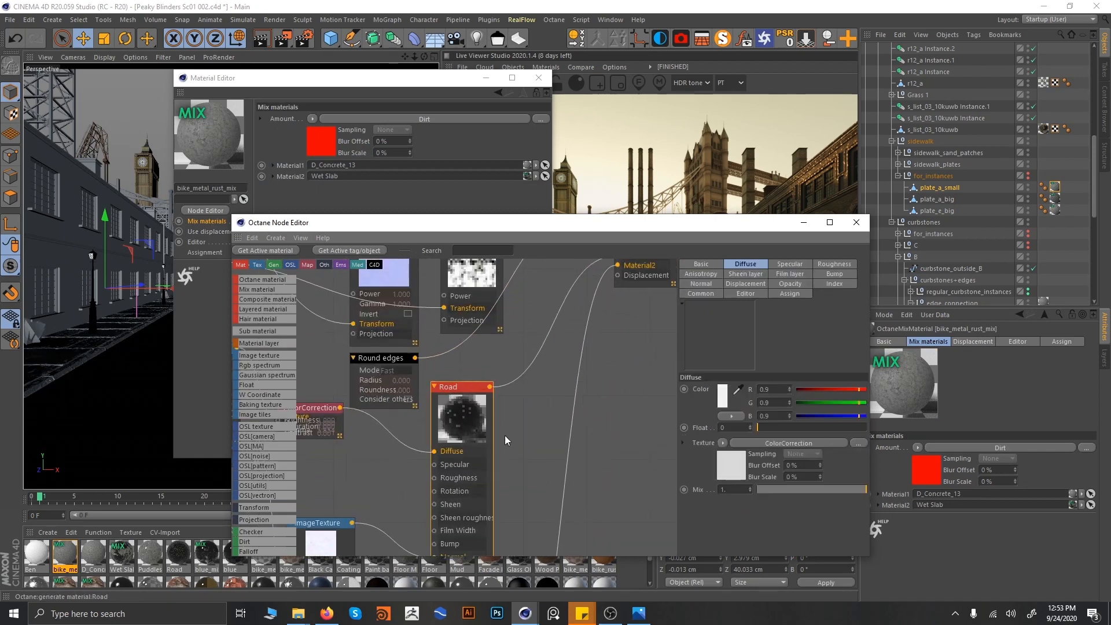
middle_click_drag(432, 364, 577, 326)
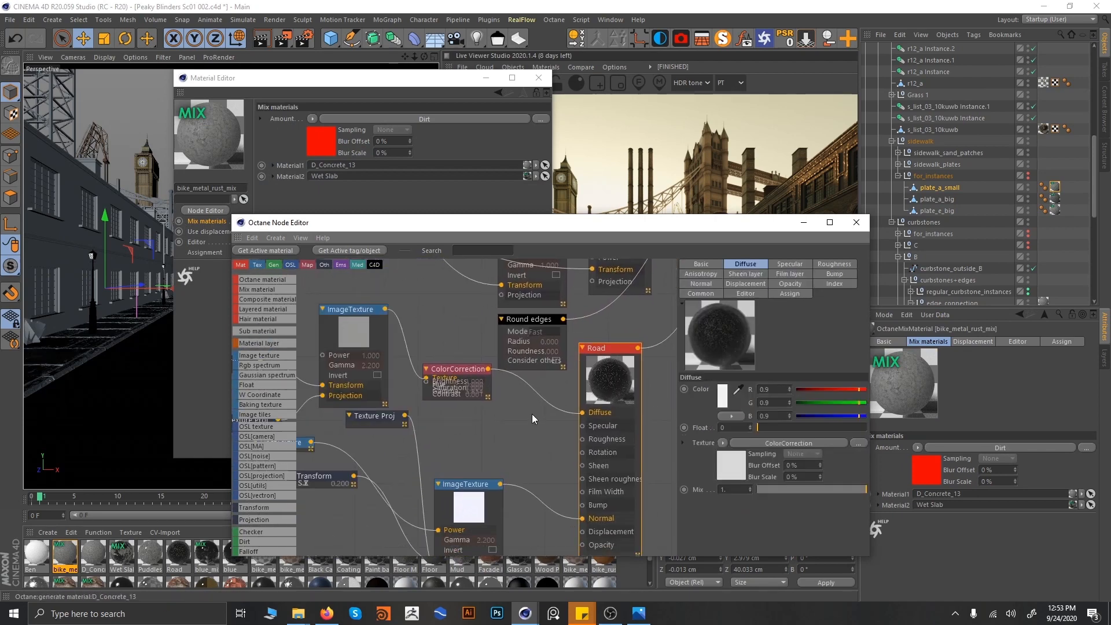
scroll(533, 416, "down", 1)
middle_click_drag(507, 457, 488, 437)
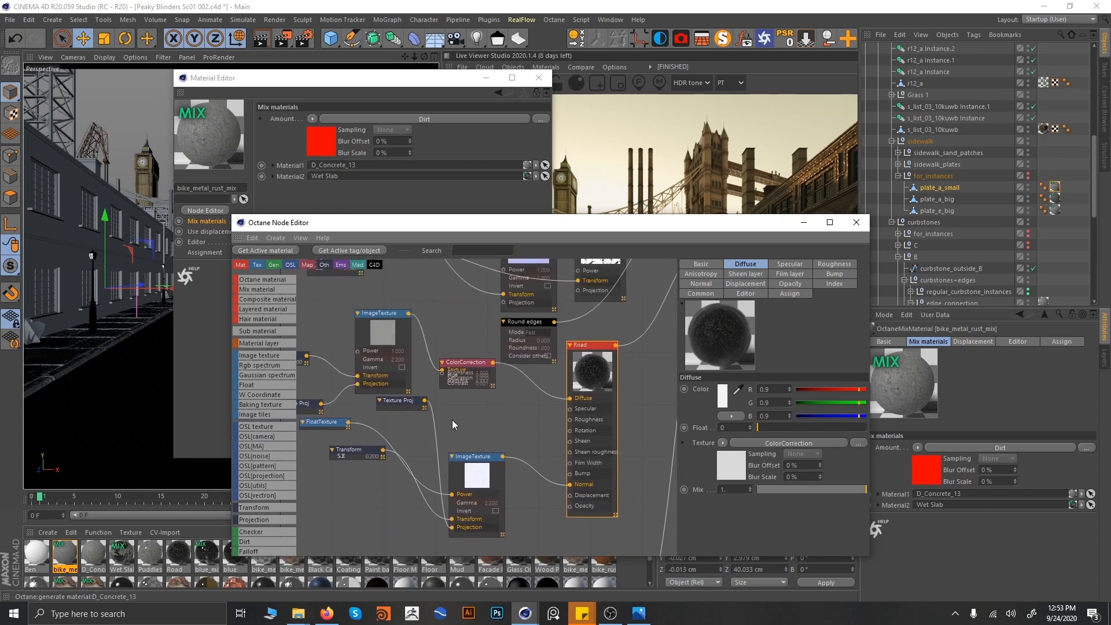
- Examine the Add, Multiply, ColorCorrection and RGB image nodes feeding the D_Concrete_13 material
middle_click_drag(517, 357, 496, 426)
middle_click_drag(523, 385, 448, 446)
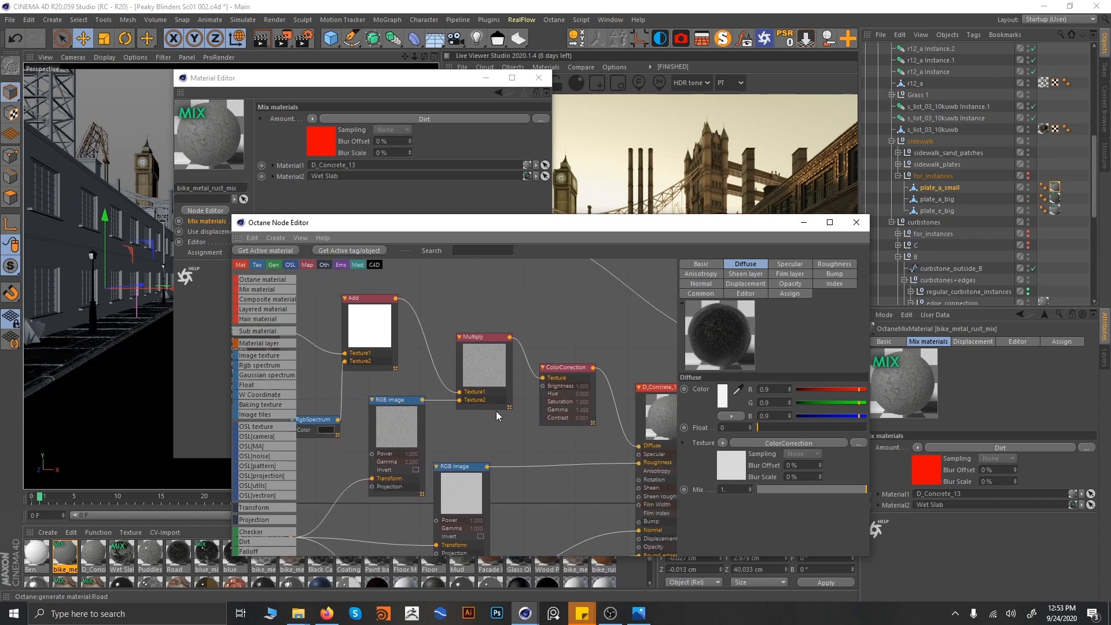
scroll(513, 389, "down", 2)
middle_click_drag(570, 399, 604, 328)
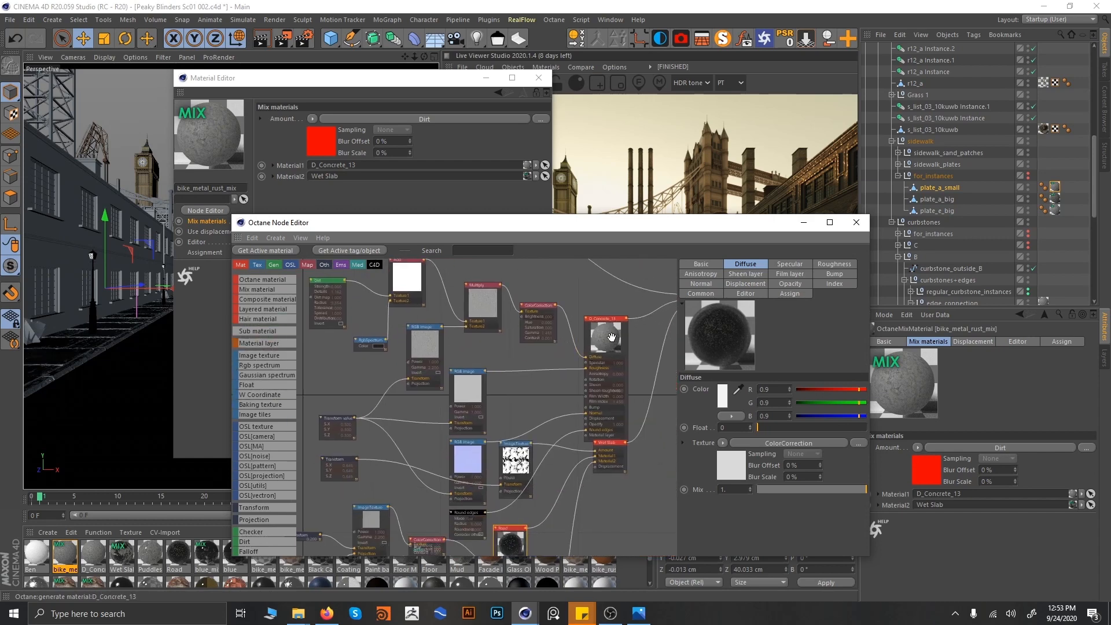
- Move the Wet Slab mix node clear of D_Concrete_13 and view its Road and Puddles inputs
middle_click_drag(584, 379, 578, 264)
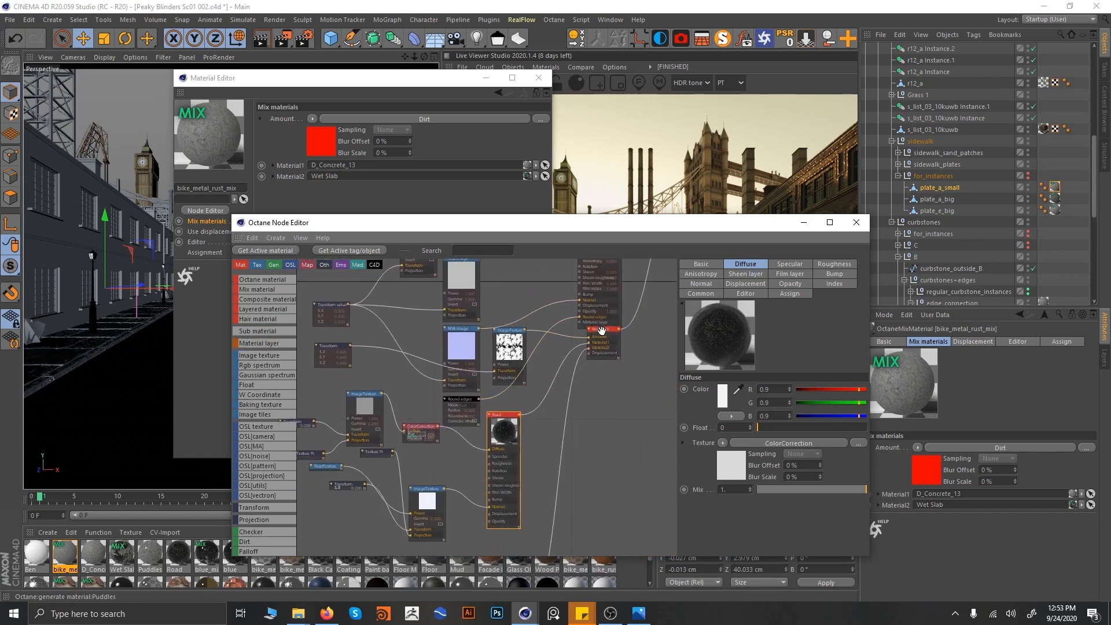
left_click_drag(604, 331, 625, 376)
middle_click_drag(570, 388, 427, 403)
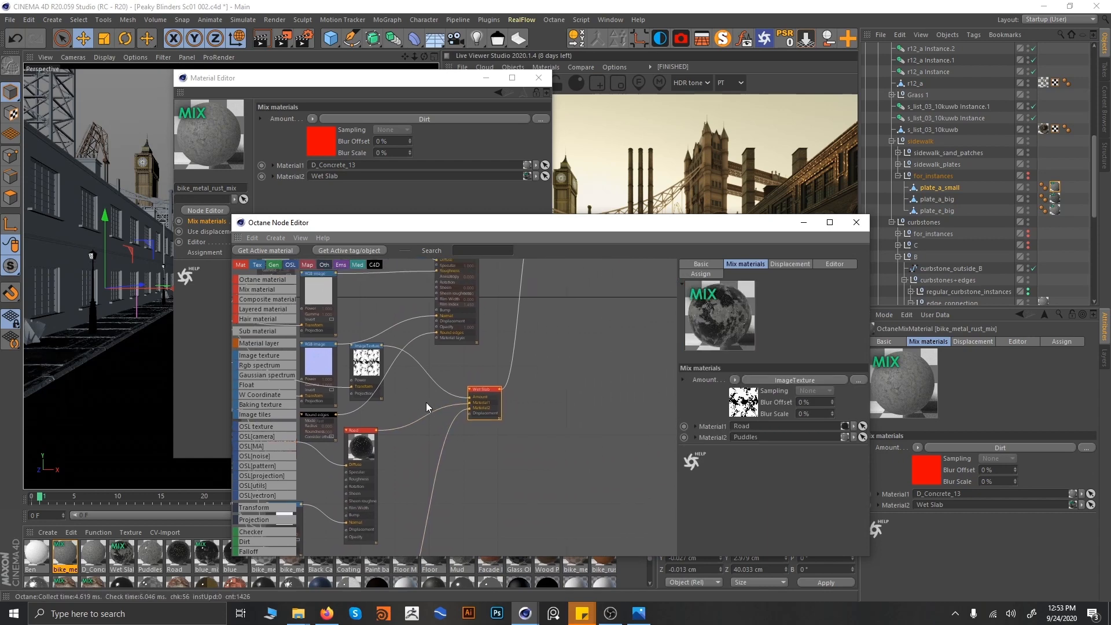
- Move the final mix node away from D_Concrete_13 and inspect the Dirt node driving its mix amount
middle_click_drag(497, 361, 419, 543)
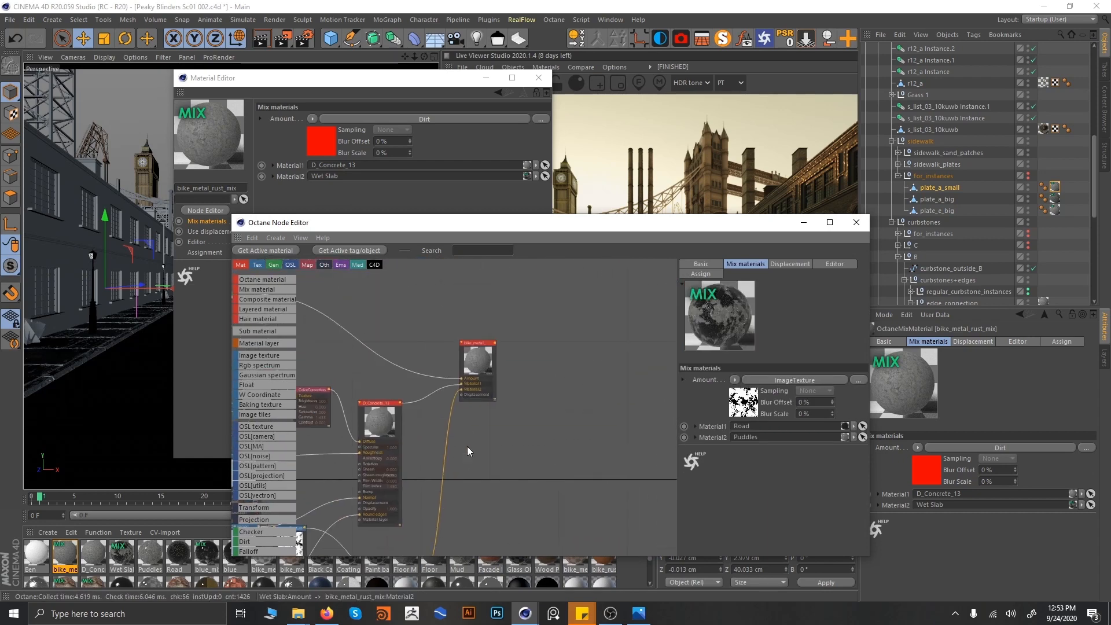
left_click_drag(472, 348, 569, 374)
middle_click_drag(504, 415, 446, 380)
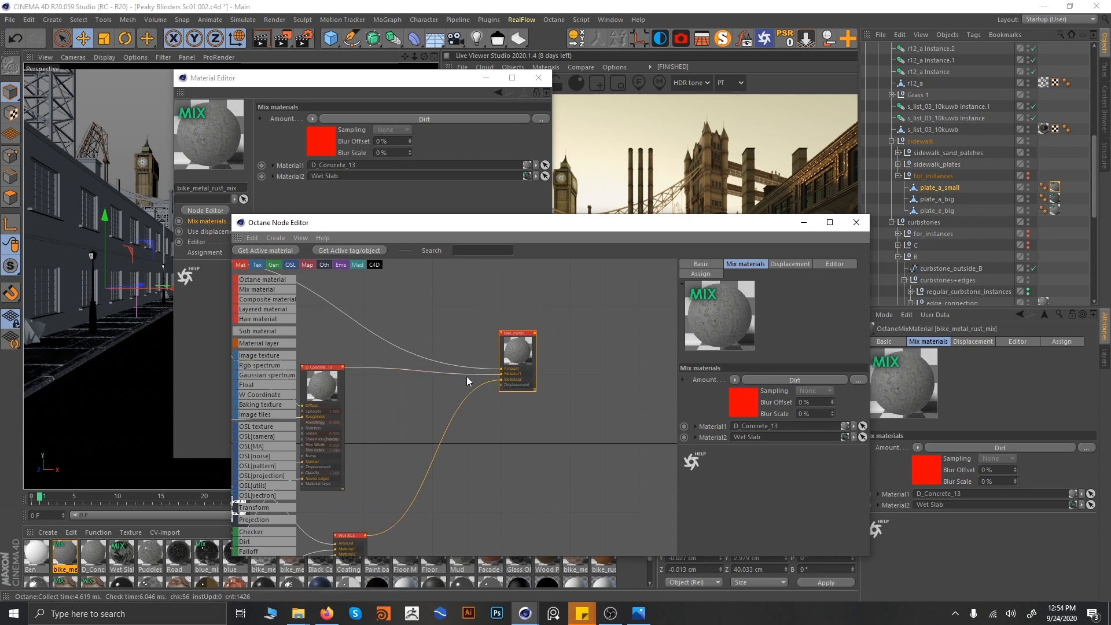
middle_click_drag(388, 312, 621, 422)
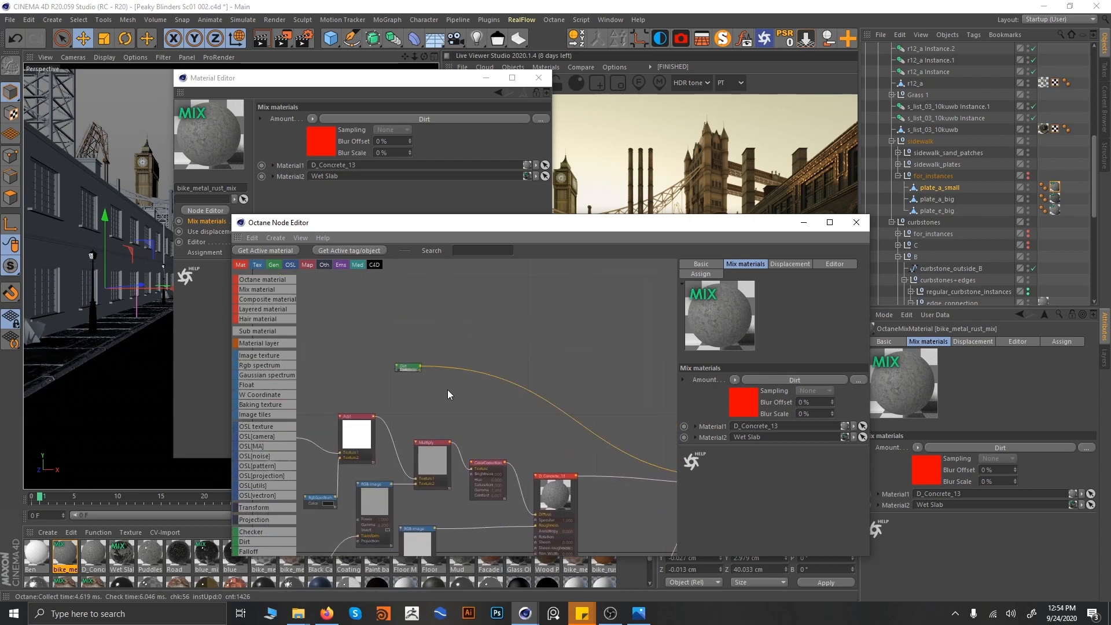
left_click(407, 367)
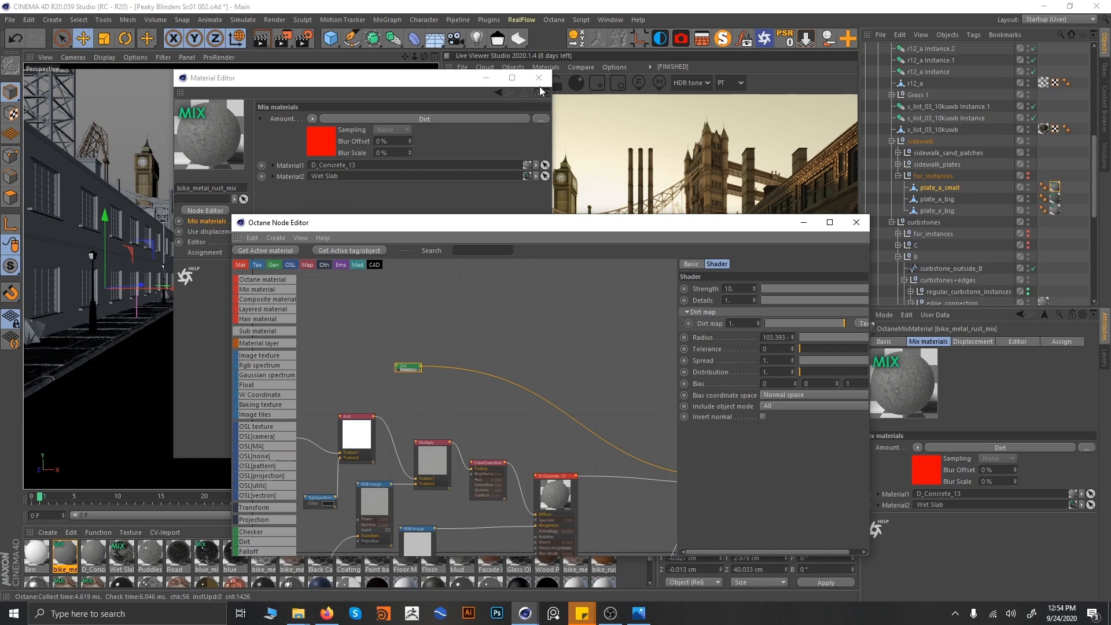
- Close the material editor, display the Wet Slab material's mix settings, and close the node editor
left_click(539, 78)
left_click_drag(544, 225, 72, 270)
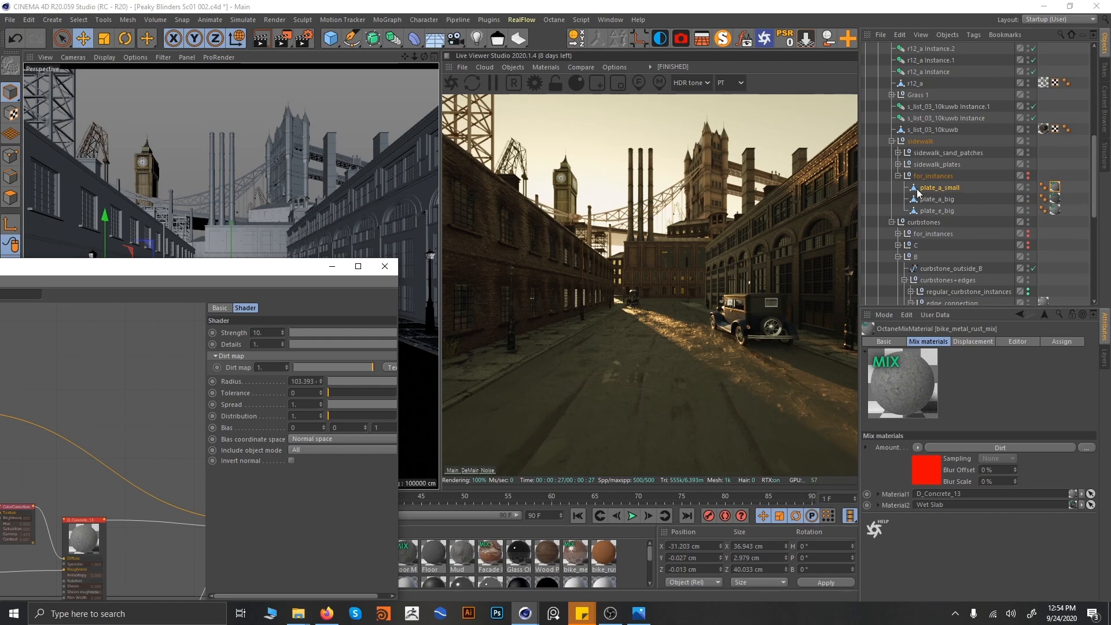
left_click_drag(283, 265, 602, 96)
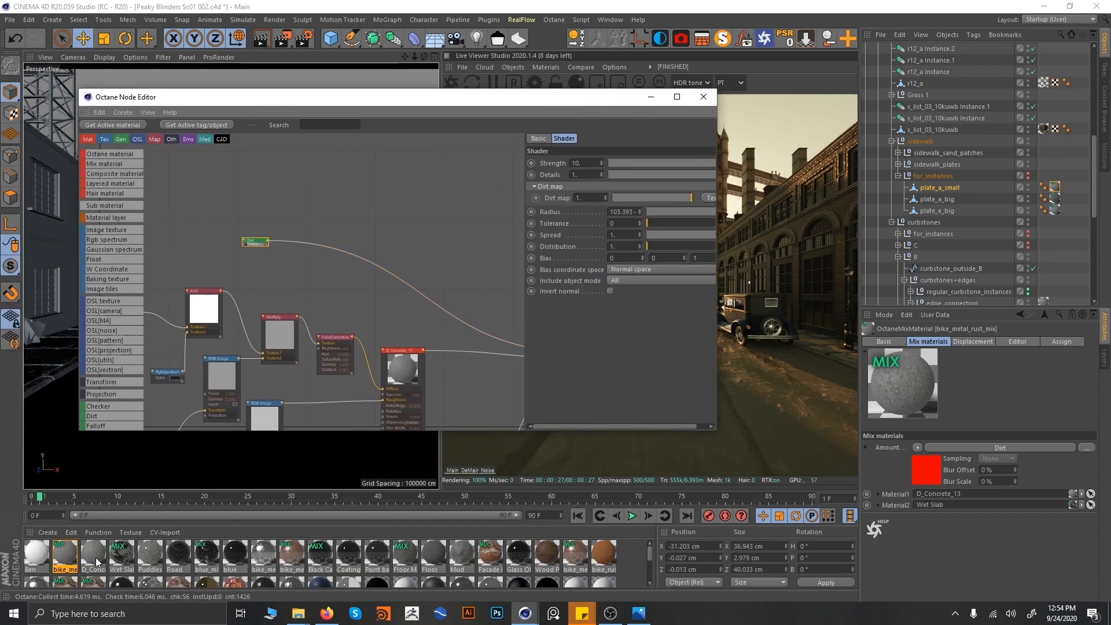
left_click(123, 556)
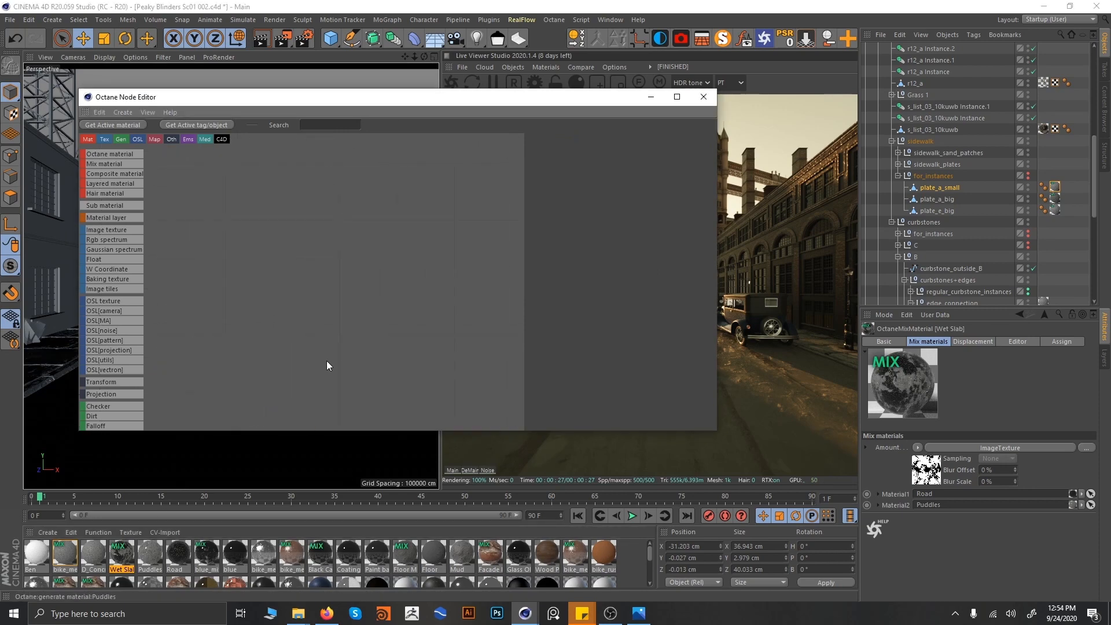
left_click(704, 97)
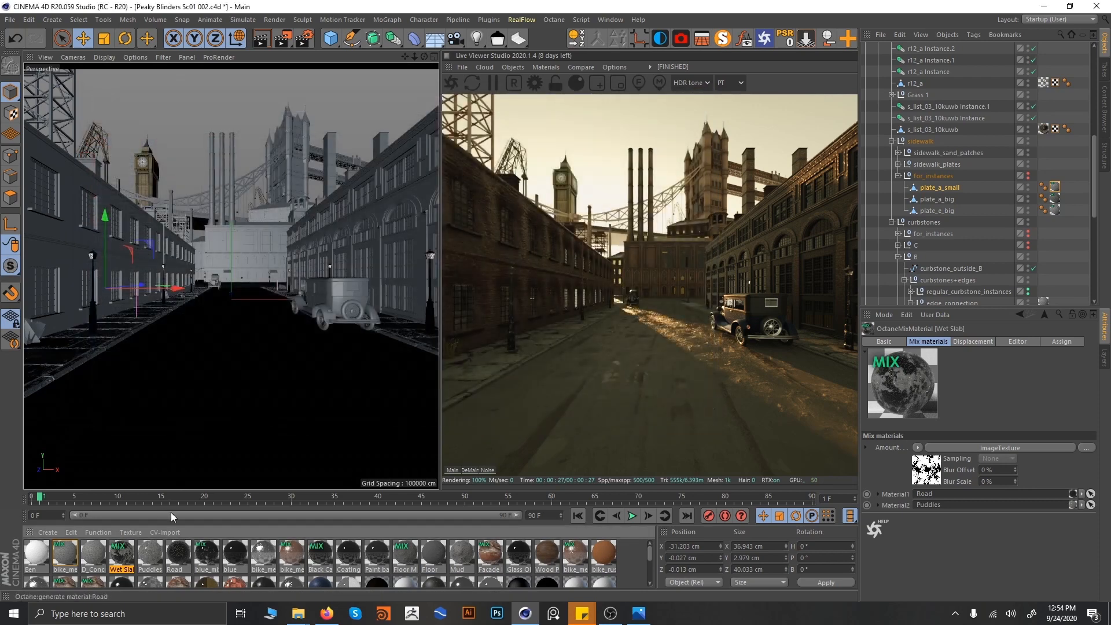
- Open the Wet Slab material's node graph, close the material editor, and display the mix node's settings
double_click(122, 556)
left_click(205, 210)
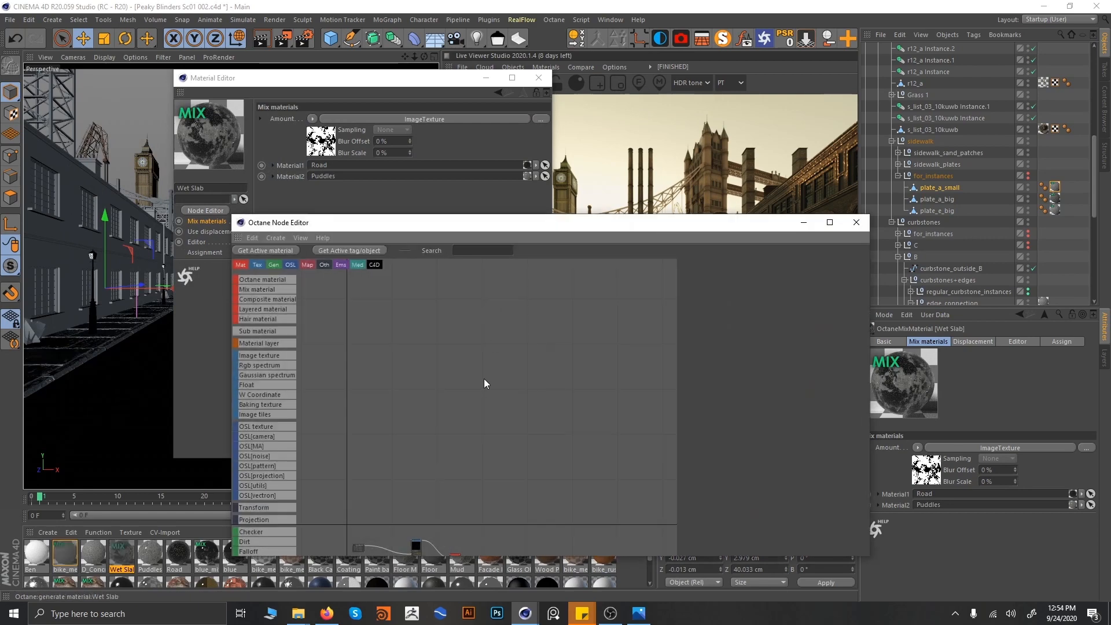
scroll(463, 365, "up", 5)
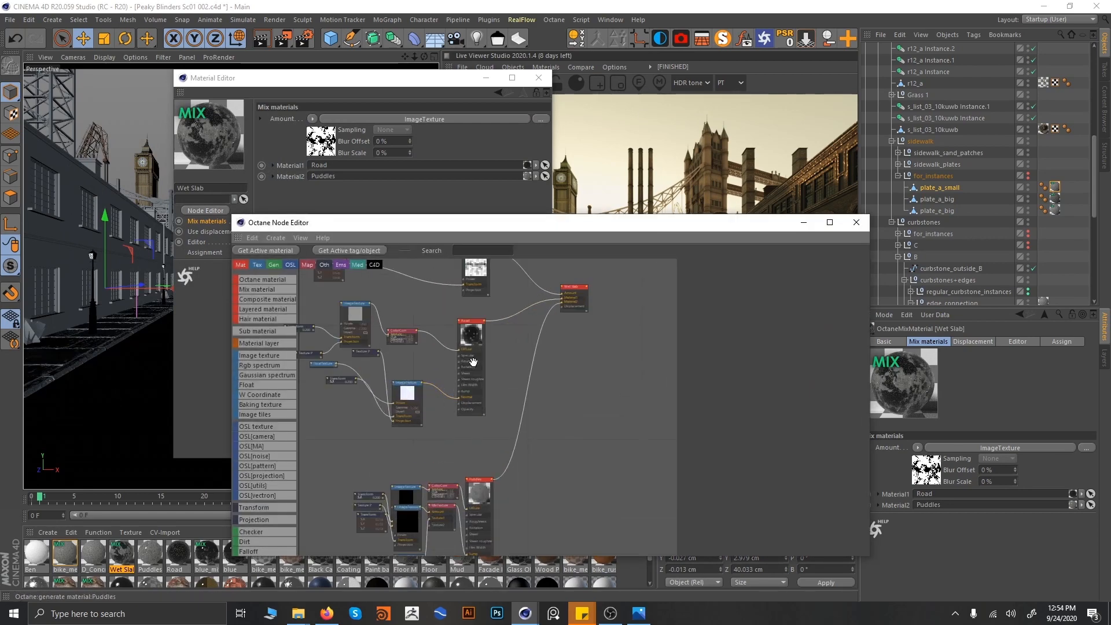
left_click(539, 78)
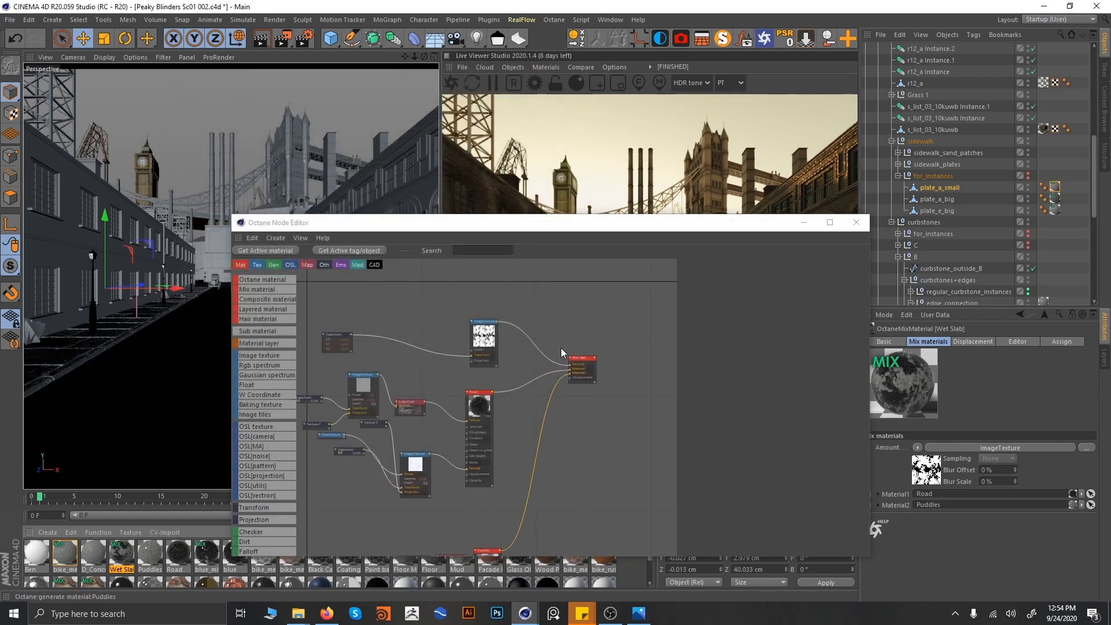
middle_click_drag(500, 333, 532, 302)
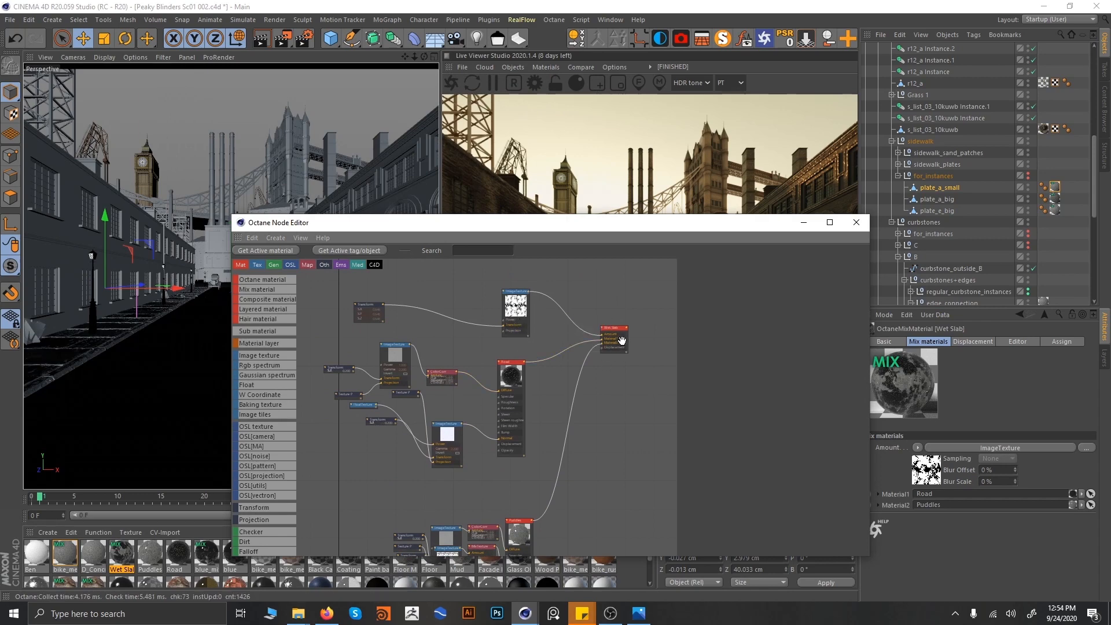
scroll(619, 340, "up", 3)
scroll(613, 362, "down", 5)
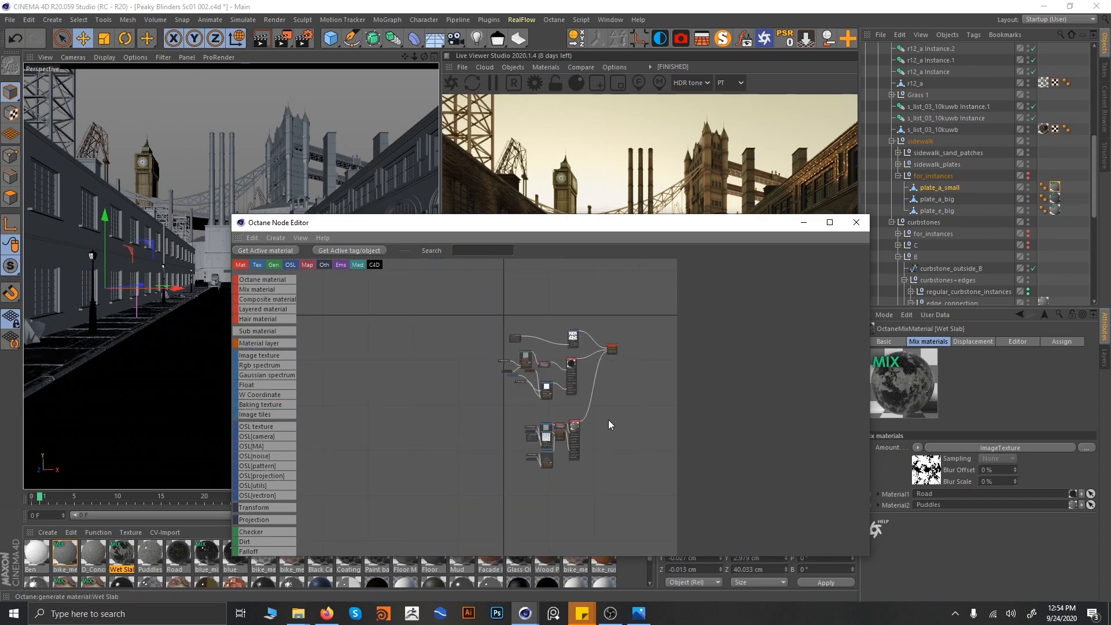
scroll(609, 425, "up", 3)
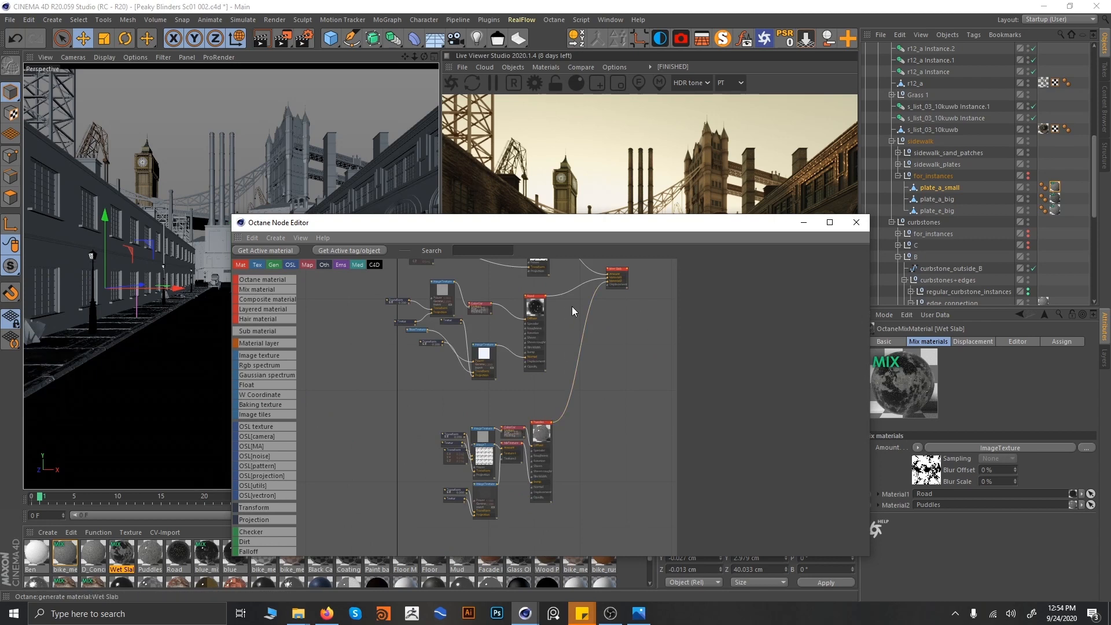
middle_click_drag(572, 307, 517, 379)
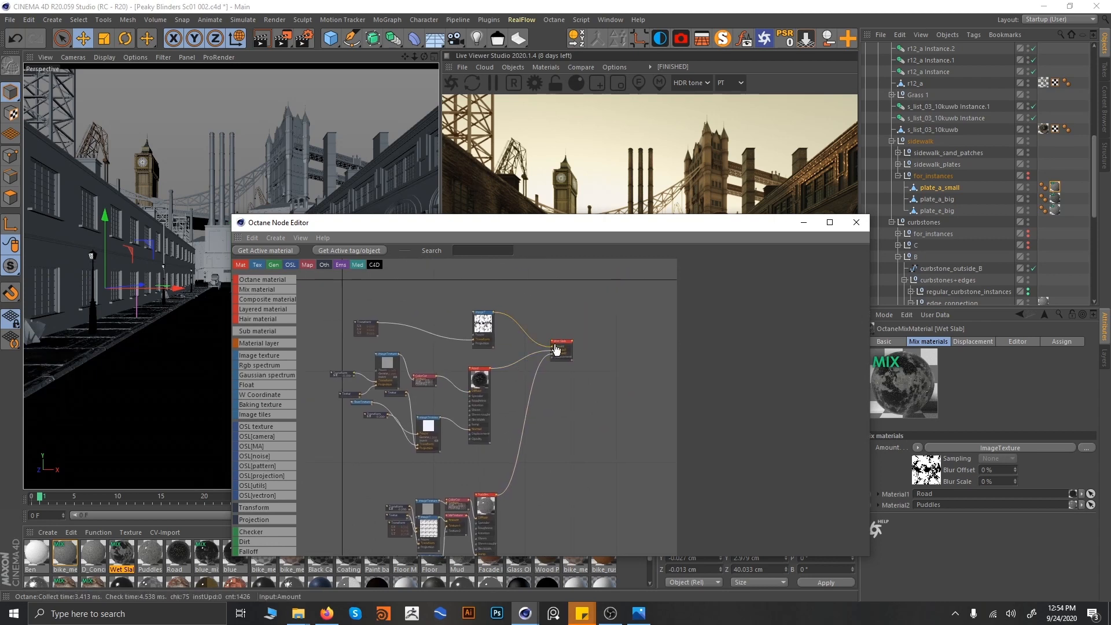
left_click(557, 347)
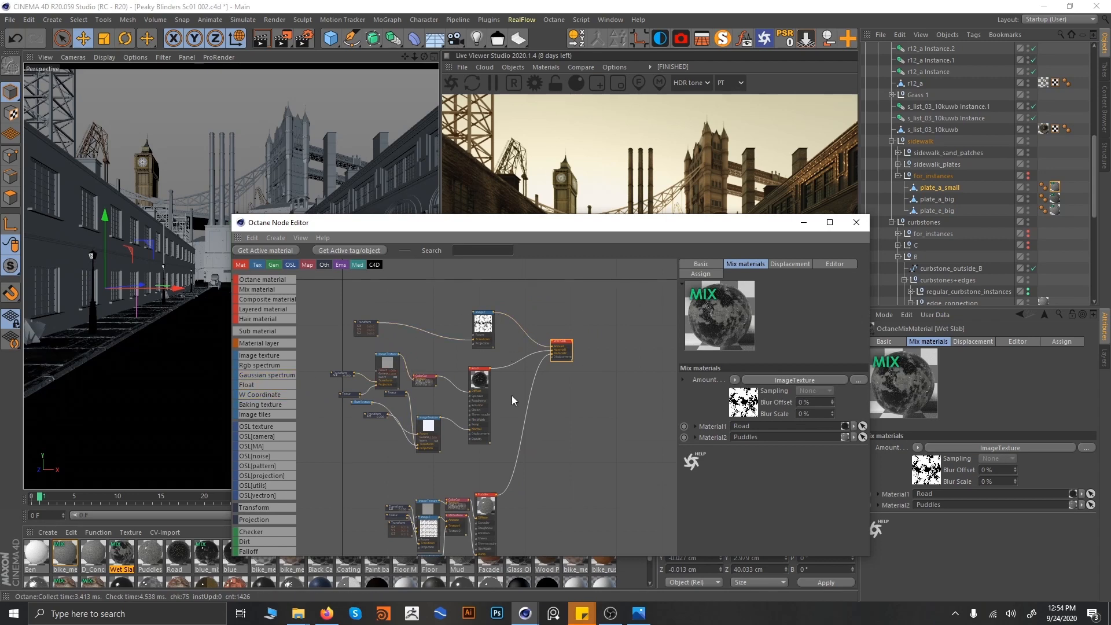
- Move the Road material's ColorCorrection node clear of its neighbours and inspect the Road node and its Concrete03_COL_VAR1_6K.jpg texture
scroll(447, 386, "up", 3)
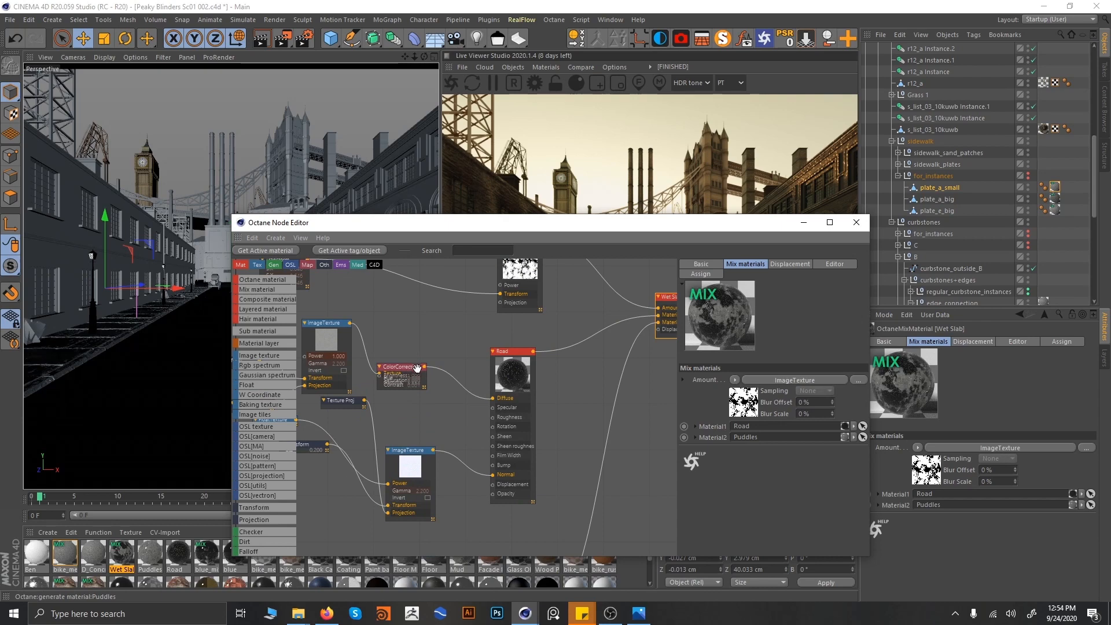
left_click_drag(402, 366, 425, 322)
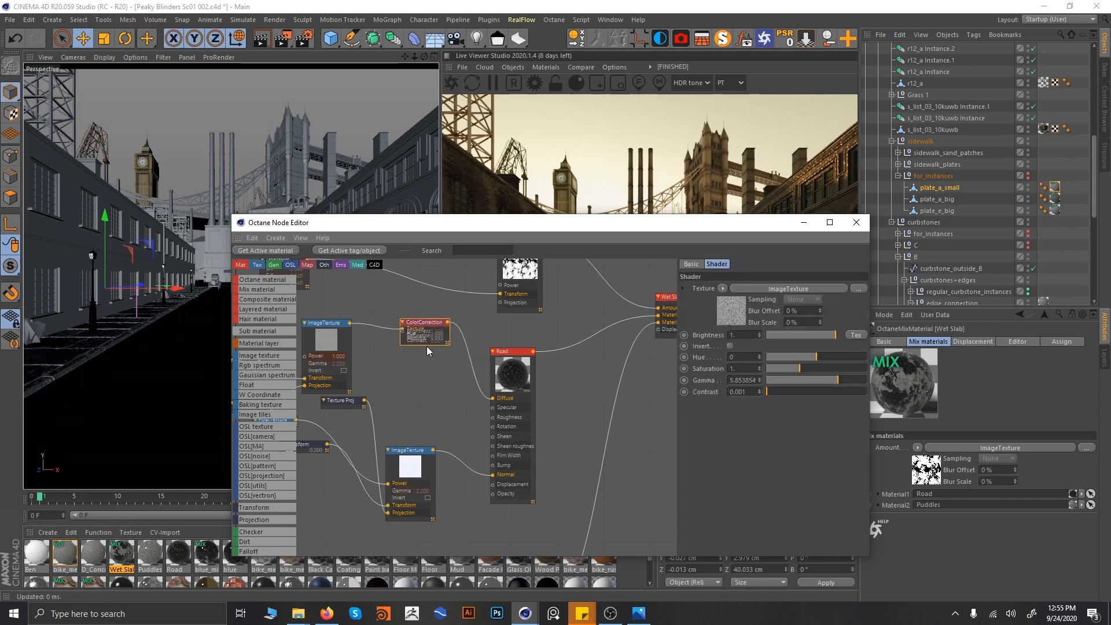
mouse_move(508, 370)
middle_mouse_down()
mouse_move(468, 410)
mouse_move(508, 380)
middle_mouse_up()
left_click(516, 364)
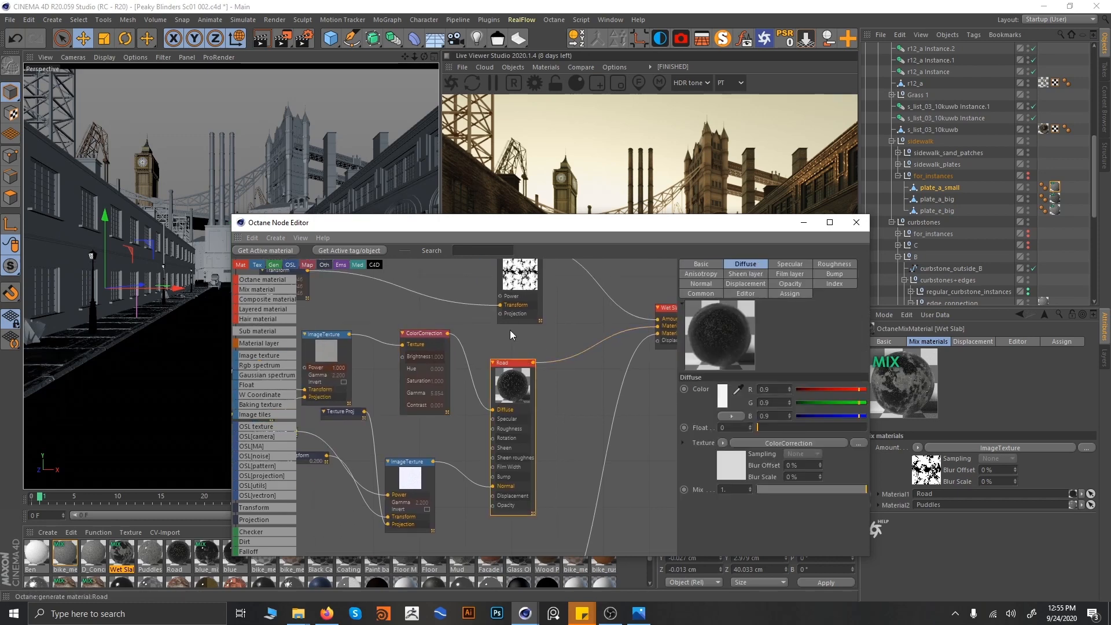
middle_click_drag(503, 362, 544, 372)
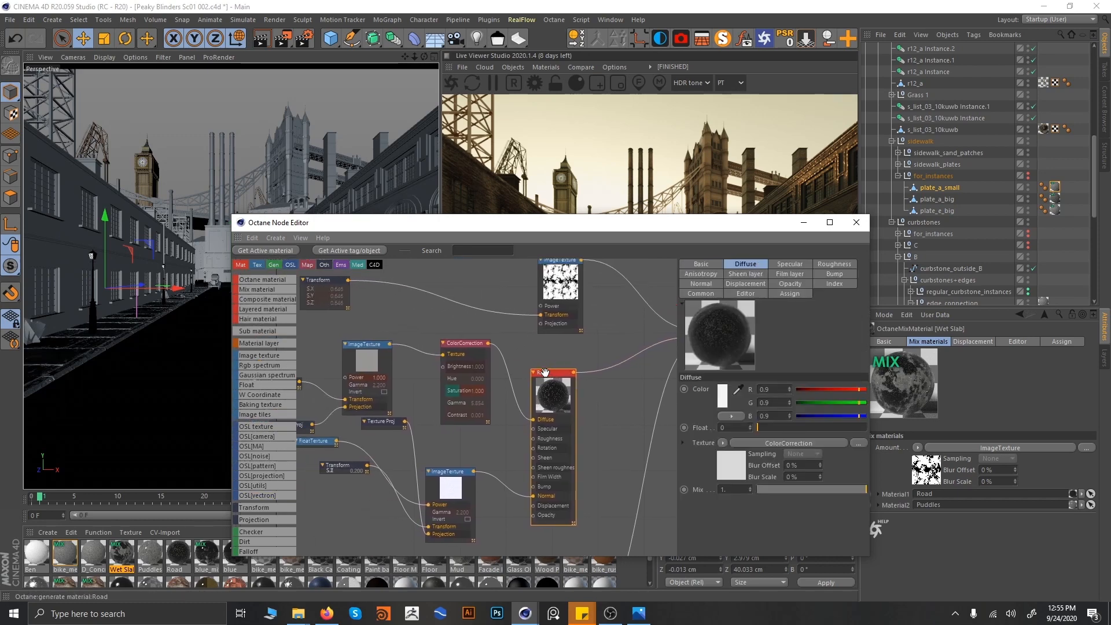
left_click(361, 354)
middle_click_drag(403, 349, 487, 317)
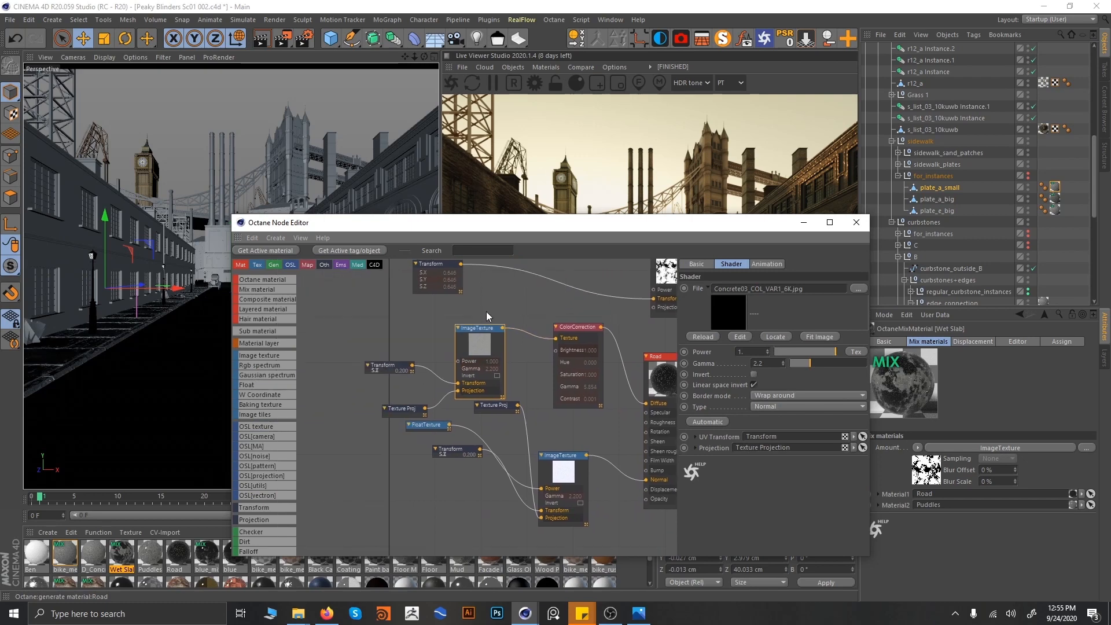
- Move the Texture Projection node beside the Concrete03_NRM_6K.jpg texture and inspect Road's normal map, colour map and ColorCorrection nodes
left_click_drag(494, 406, 476, 521)
left_click(560, 469)
middle_click_drag(602, 423, 455, 408)
left_click(333, 324)
left_click(427, 453)
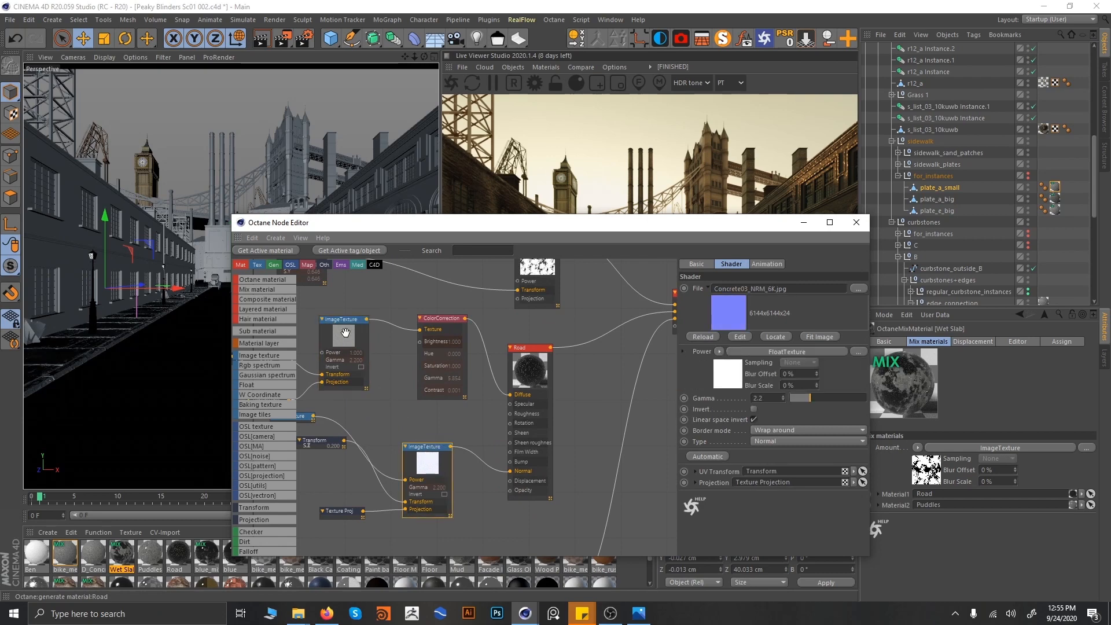
left_click(344, 328)
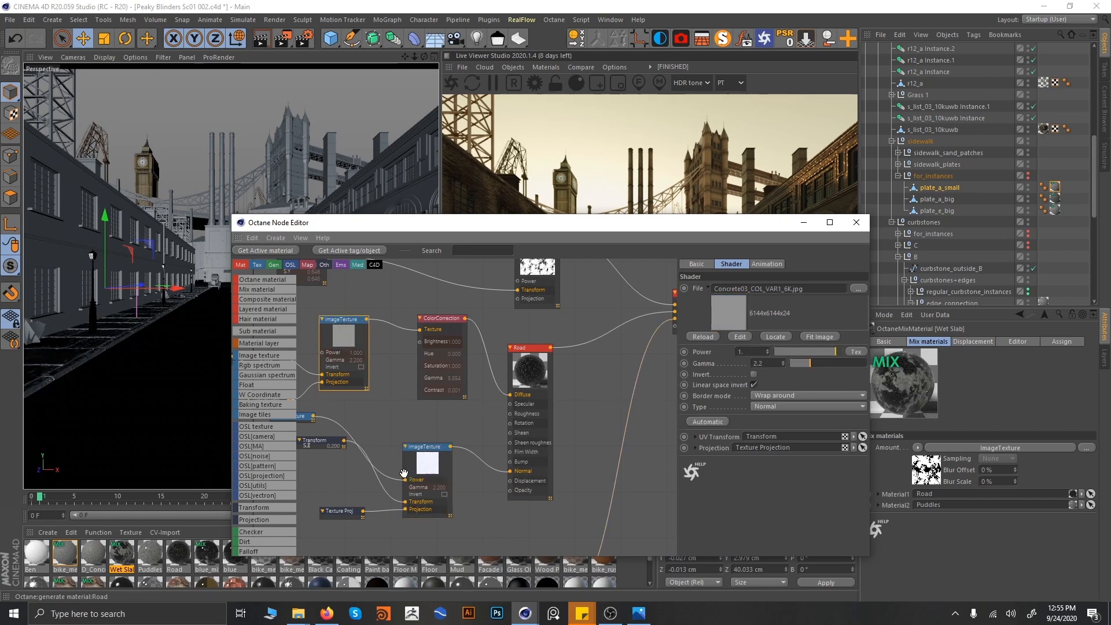
left_click_drag(487, 229, 441, 225)
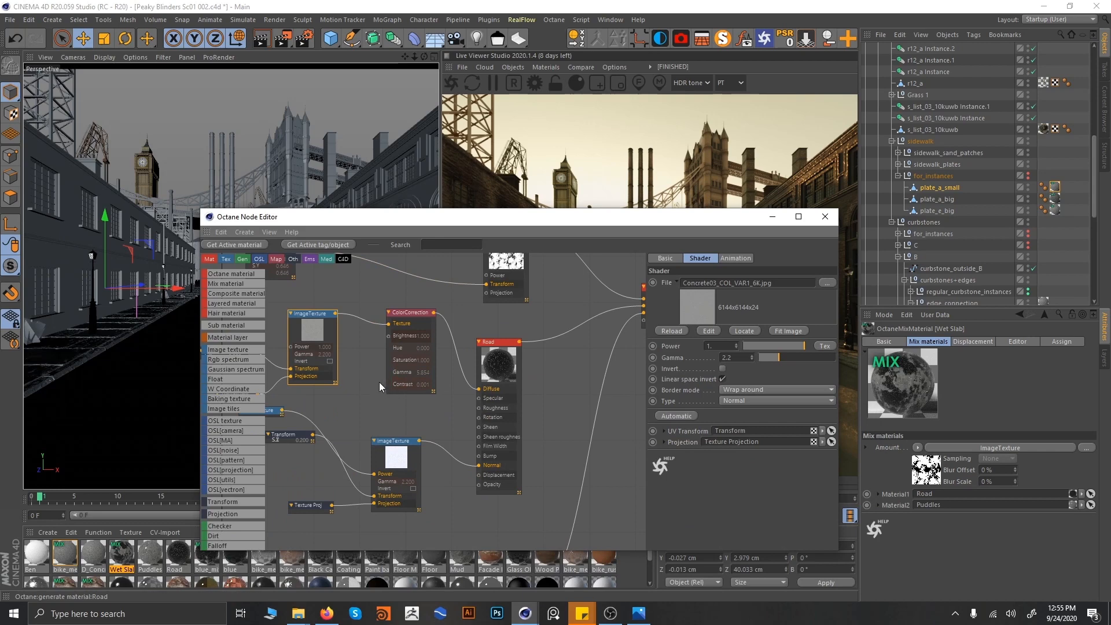
middle_click_drag(379, 382, 449, 381)
left_click(480, 340)
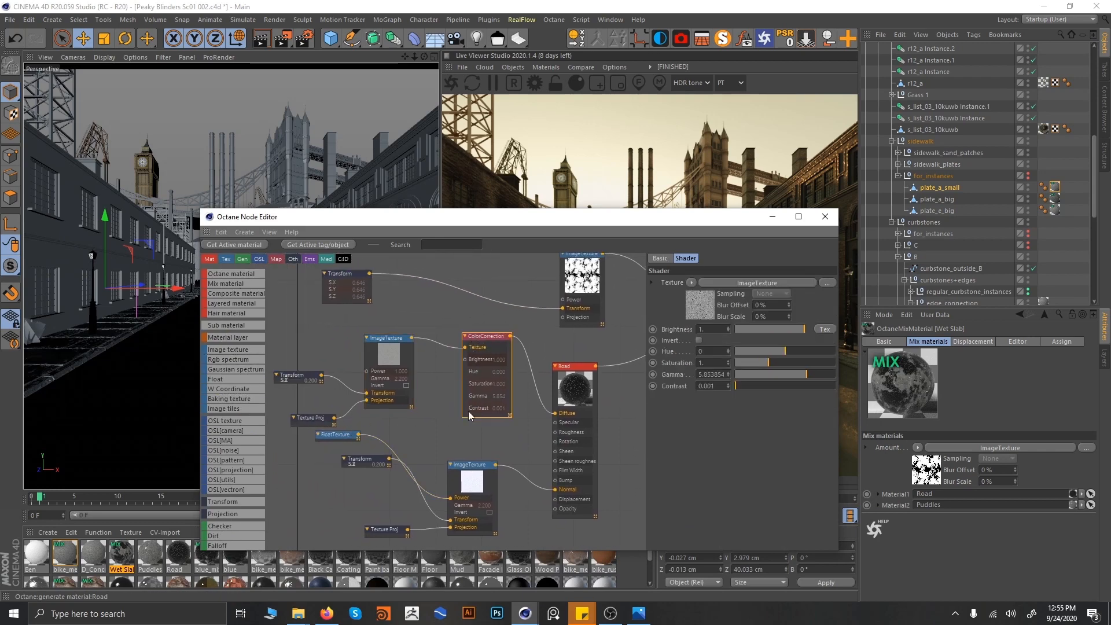
- Spread out the Puddles material, MixTexture and bump ImageTexture nodes, and display the Concrete03_GLOSS_6K.jpg texture
middle_click_drag(522, 389, 329, 456)
middle_click_drag(534, 392, 521, 281)
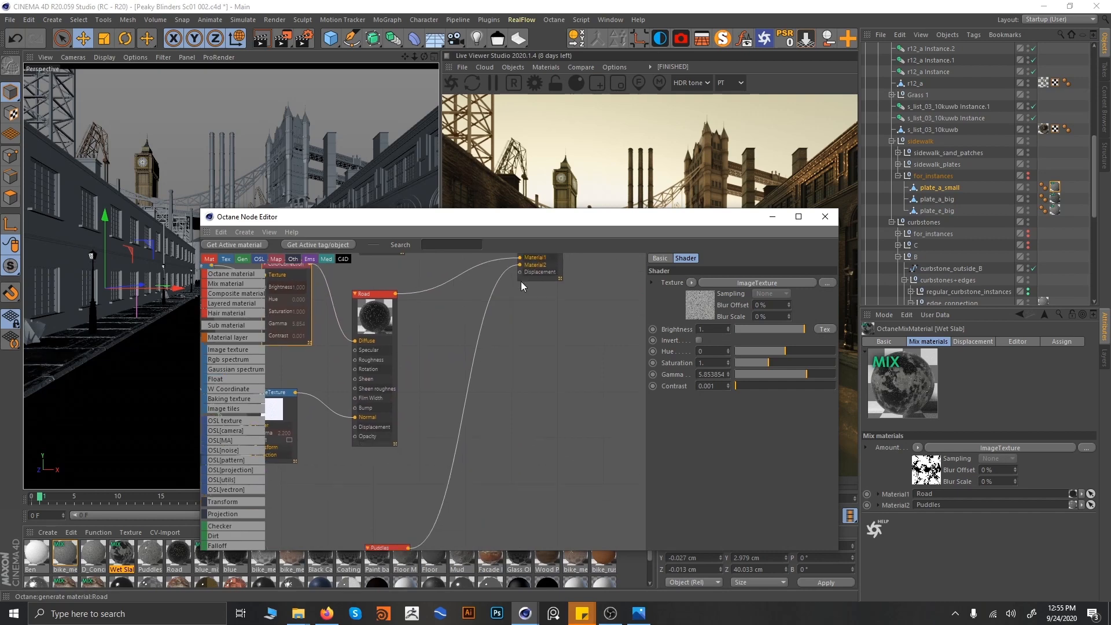
middle_click_drag(496, 431, 508, 328)
middle_click_drag(434, 483, 523, 355)
left_click_drag(494, 326, 551, 327)
left_click_drag(376, 363, 453, 435)
left_click_drag(394, 394, 424, 400)
left_click_drag(377, 451, 398, 493)
mouse_move(460, 498)
middle_mouse_down()
mouse_move(471, 446)
mouse_move(466, 501)
middle_mouse_up()
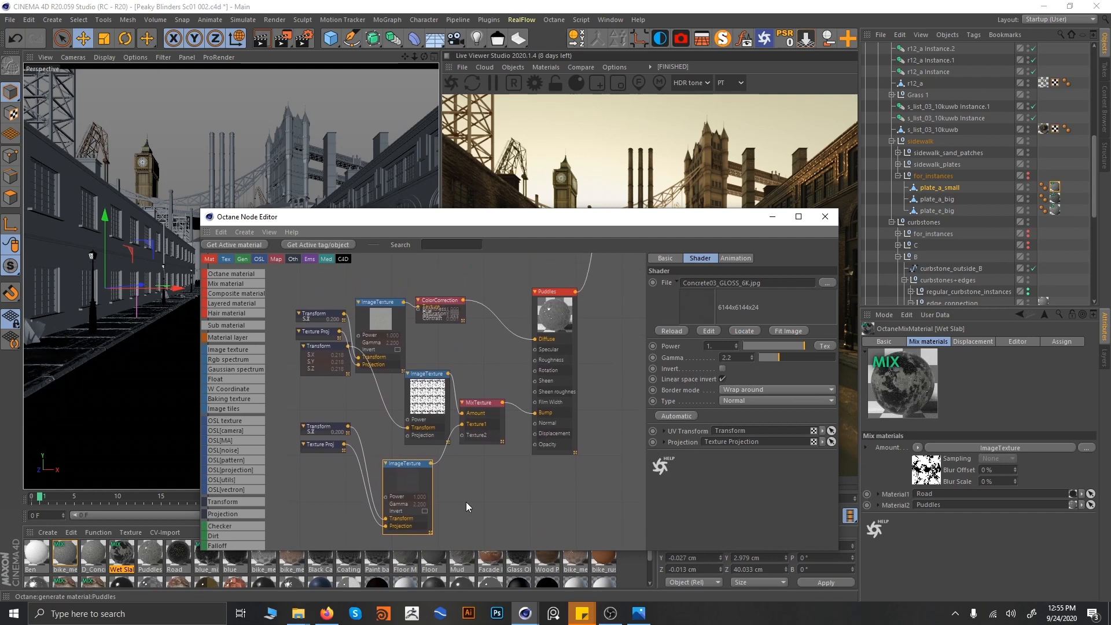
- Separate the Puddles graph's Concrete03_COL_VAR1_6K.jpg, scale Transform and ColorCorrection nodes so each one is readable
left_click_drag(380, 323, 388, 288)
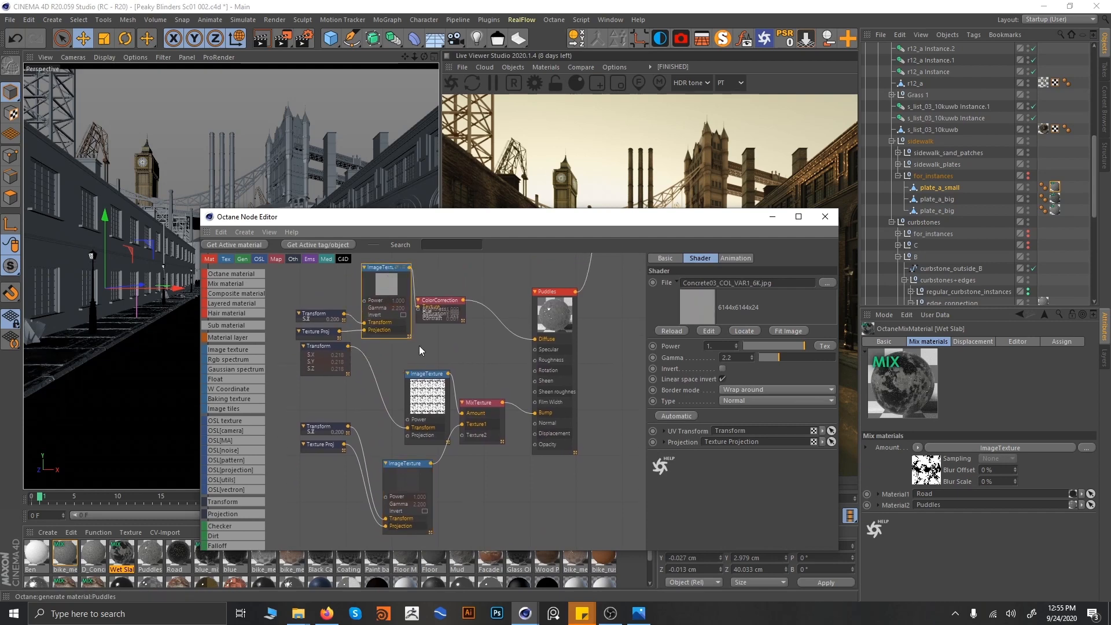
left_click_drag(333, 349, 303, 376)
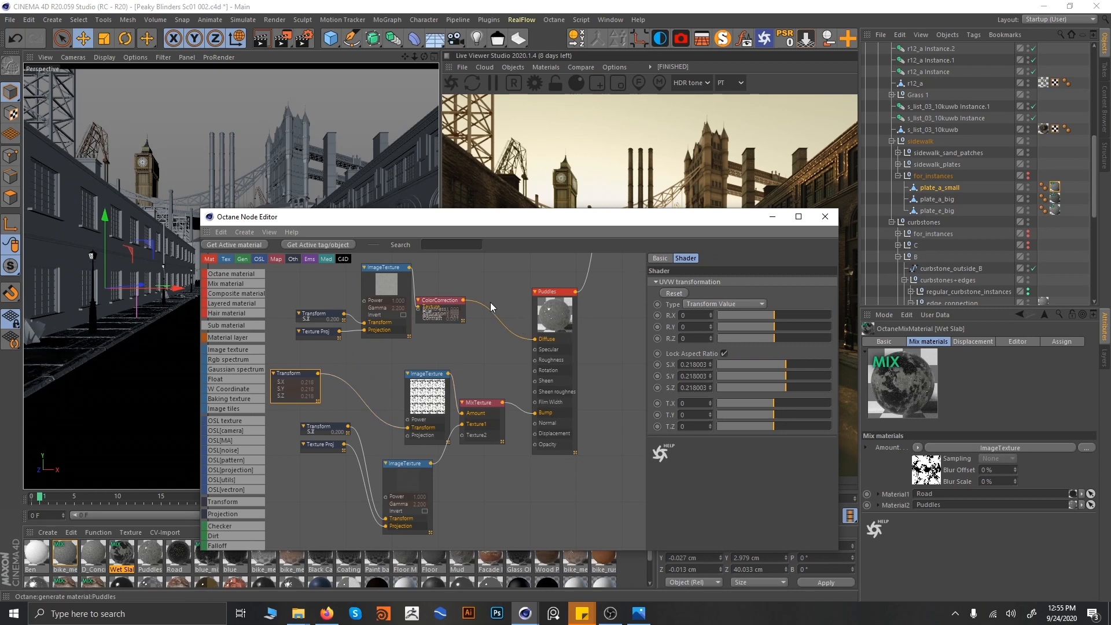
left_click_drag(444, 300, 472, 348)
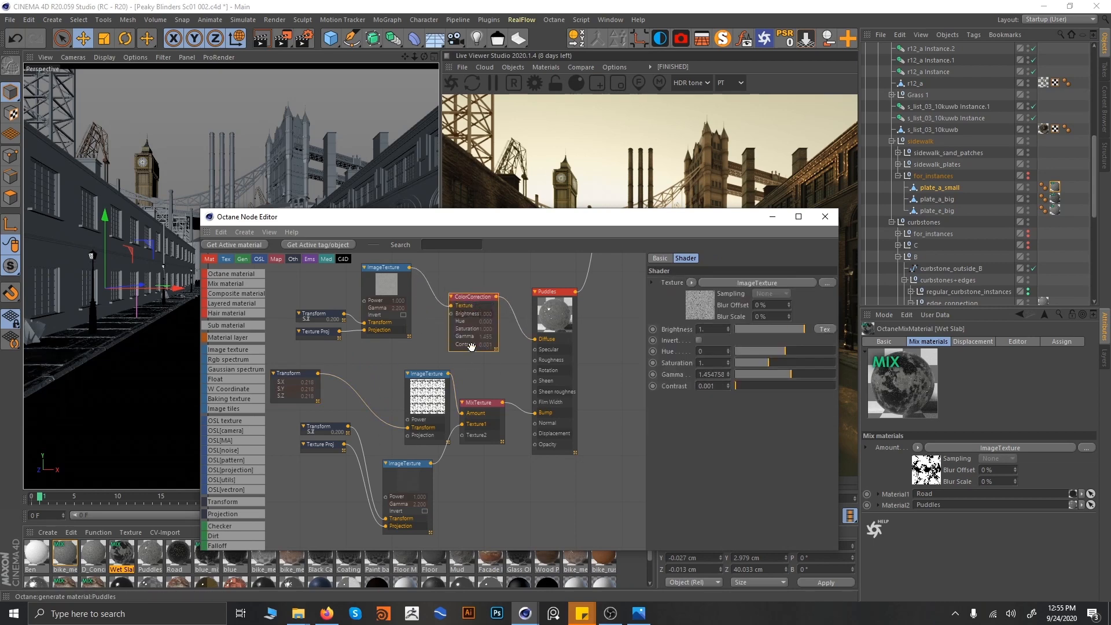
- Return to the Wet Slab mix node and move the Transform node of its amount texture closer, showing its scale
mouse_move(598, 276)
middle_mouse_down()
mouse_move(408, 433)
mouse_move(407, 514)
middle_mouse_up()
mouse_move(492, 265)
middle_mouse_down()
mouse_move(464, 380)
mouse_move(500, 461)
middle_mouse_up()
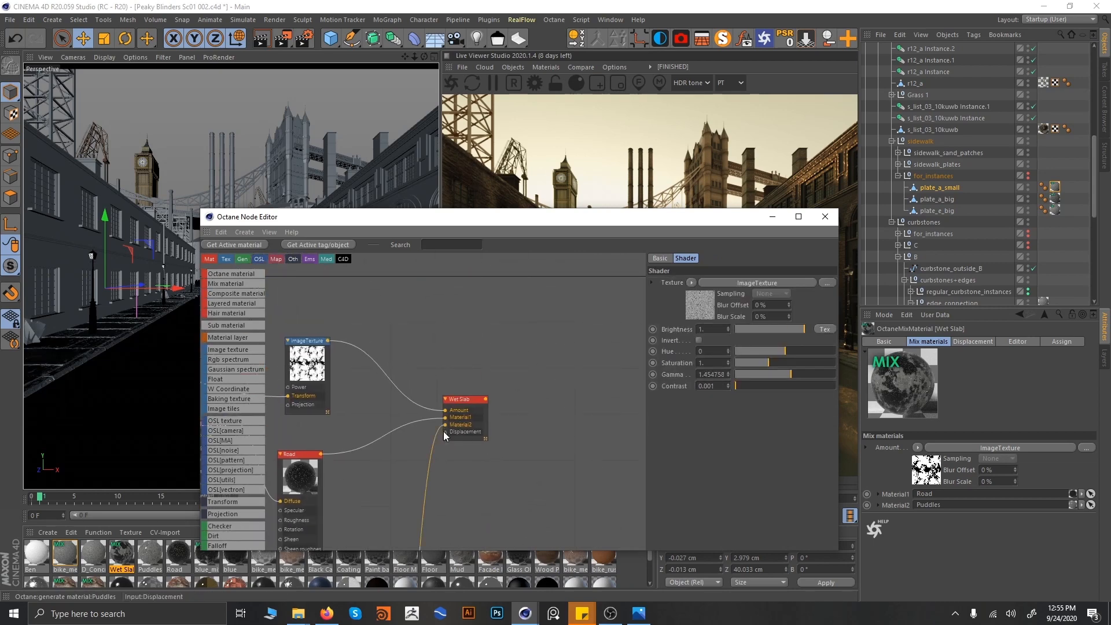
middle_click_drag(430, 406, 566, 384)
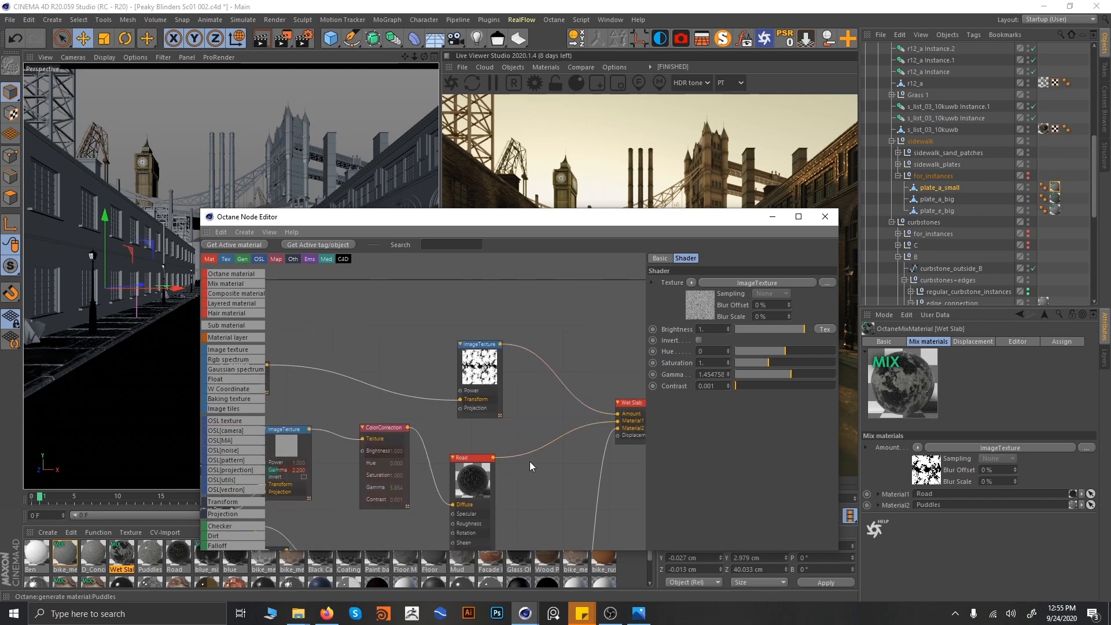
middle_click_drag(530, 468, 530, 283)
middle_click_drag(516, 444, 543, 298)
mouse_move(450, 486)
middle_mouse_down()
mouse_move(450, 455)
mouse_move(390, 370)
mouse_move(353, 364)
mouse_move(367, 449)
middle_mouse_up()
left_click_drag(296, 409, 334, 408)
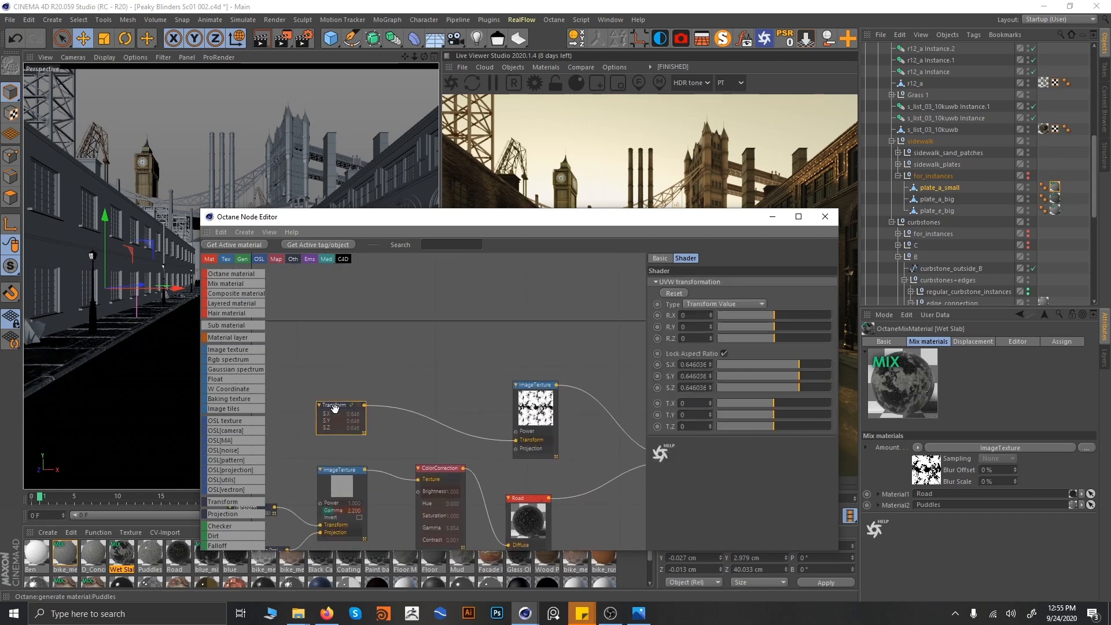
- Move the node editor off the render, select the plate_a_big object, and close the node editor
left_click_drag(657, 217, 304, 220)
left_click(940, 200)
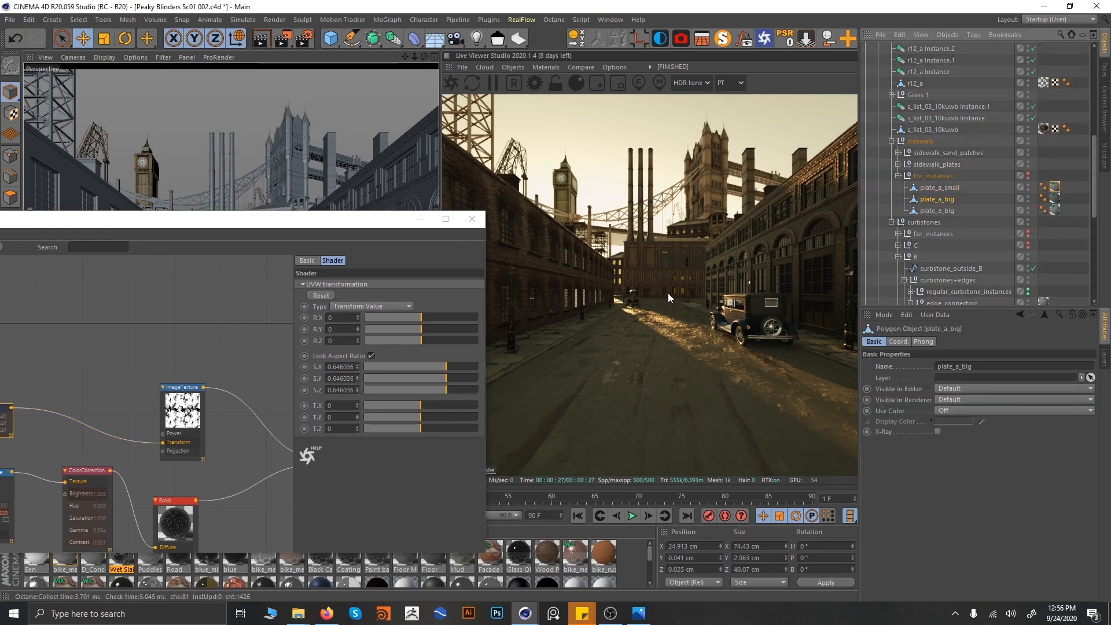
left_click(473, 218)
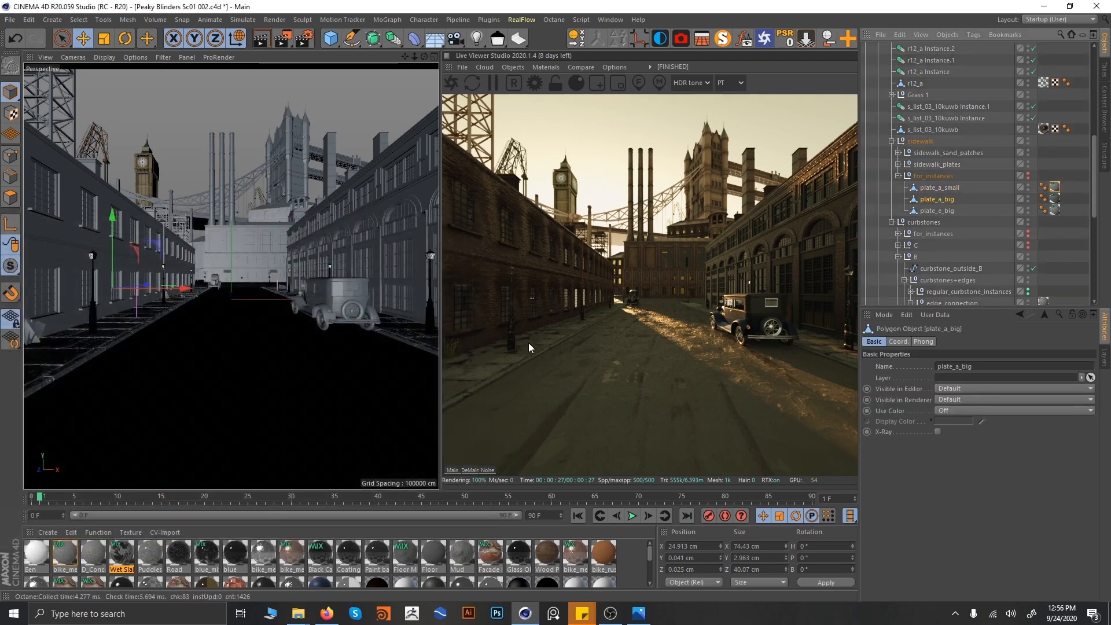
- Select the plate_a_big cloner on the sidewalk in the viewport and collapse the Buildings hierarchy
left_click(71, 352)
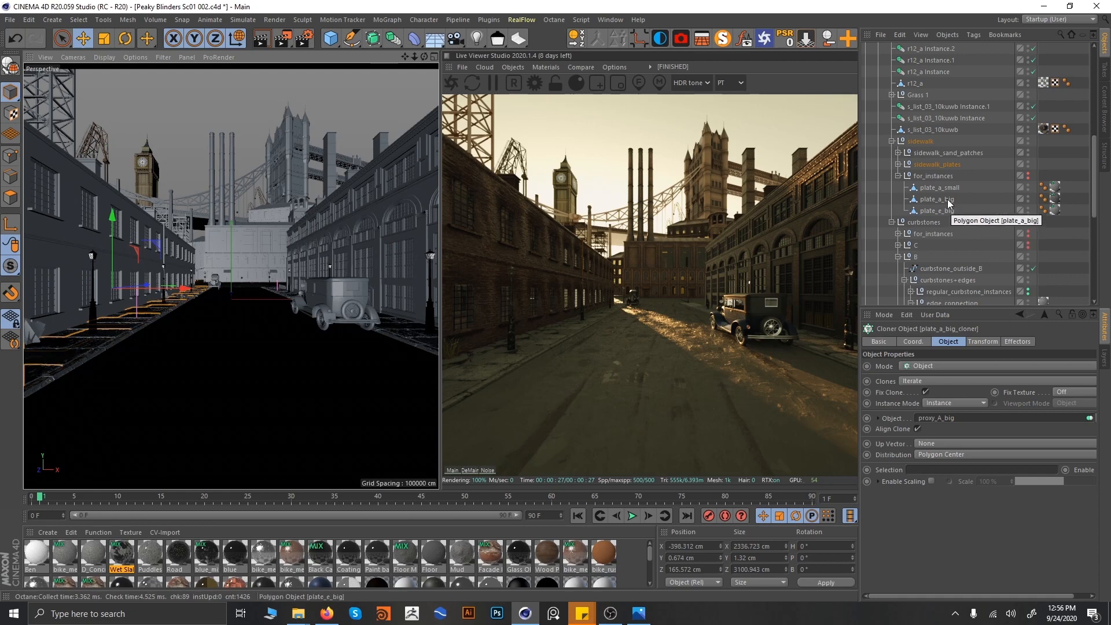
left_click(899, 176)
left_click(892, 142)
left_click(892, 153)
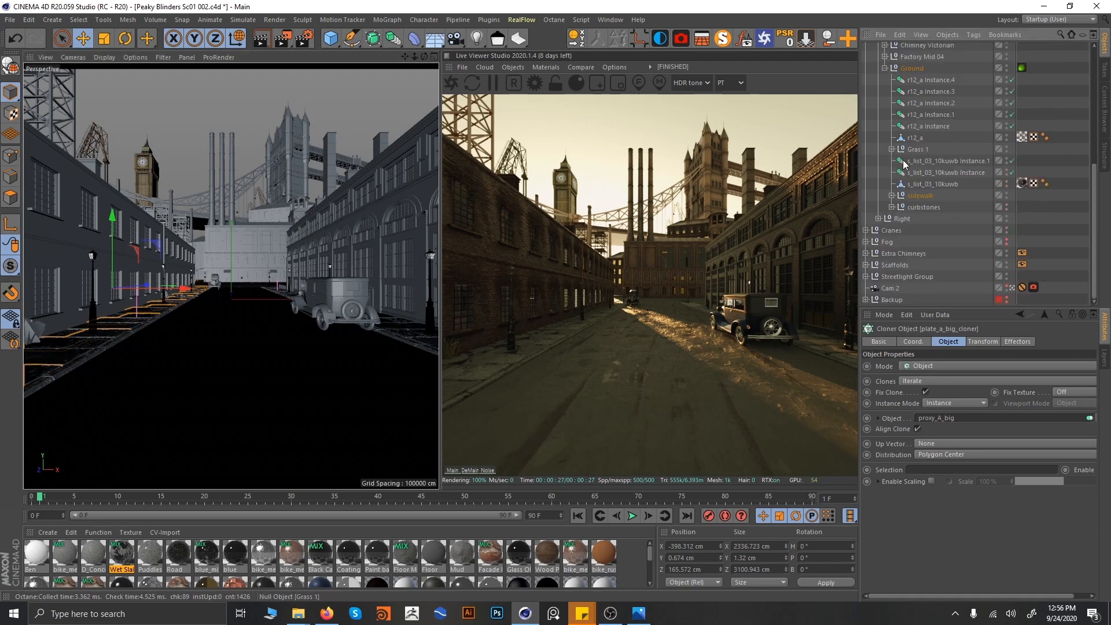
scroll(905, 116, "up", 3)
left_click(884, 138)
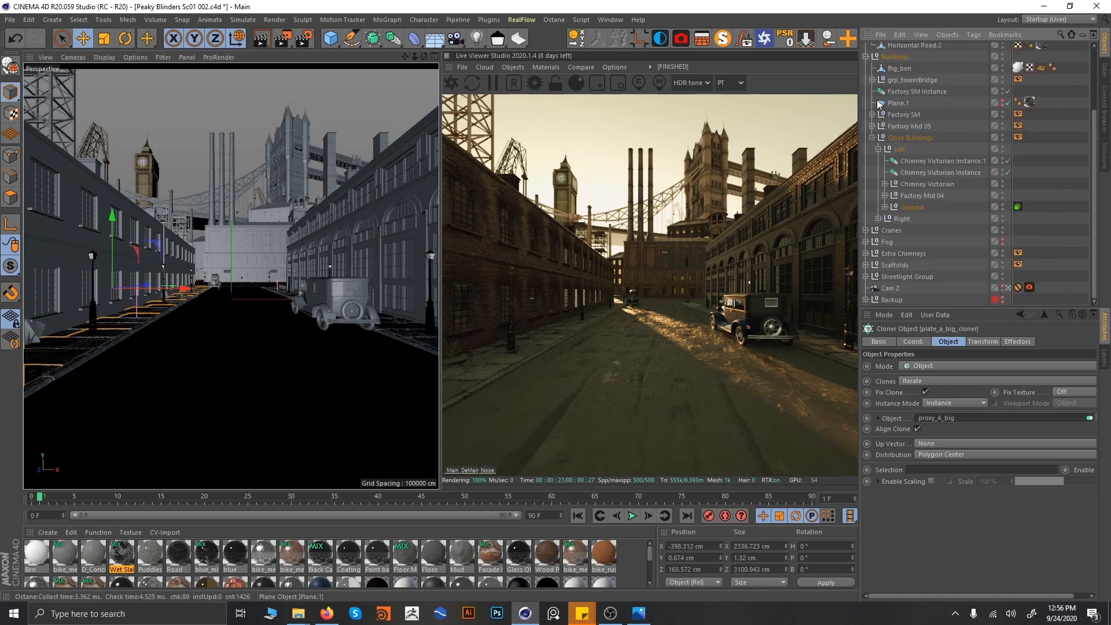
left_click(876, 142)
left_click(866, 141)
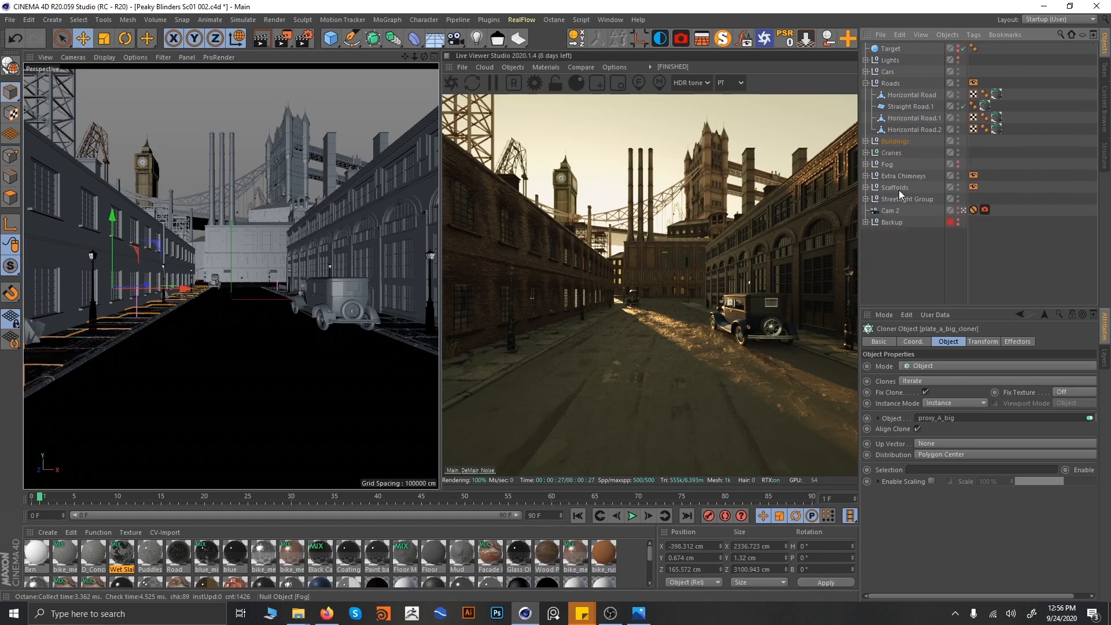
- Leave the Cam 2 view and examine the sidewalk slabs, streetlights and street from close up and above
left_click(963, 211)
left_click_drag(335, 316, 256, 186, "alt")
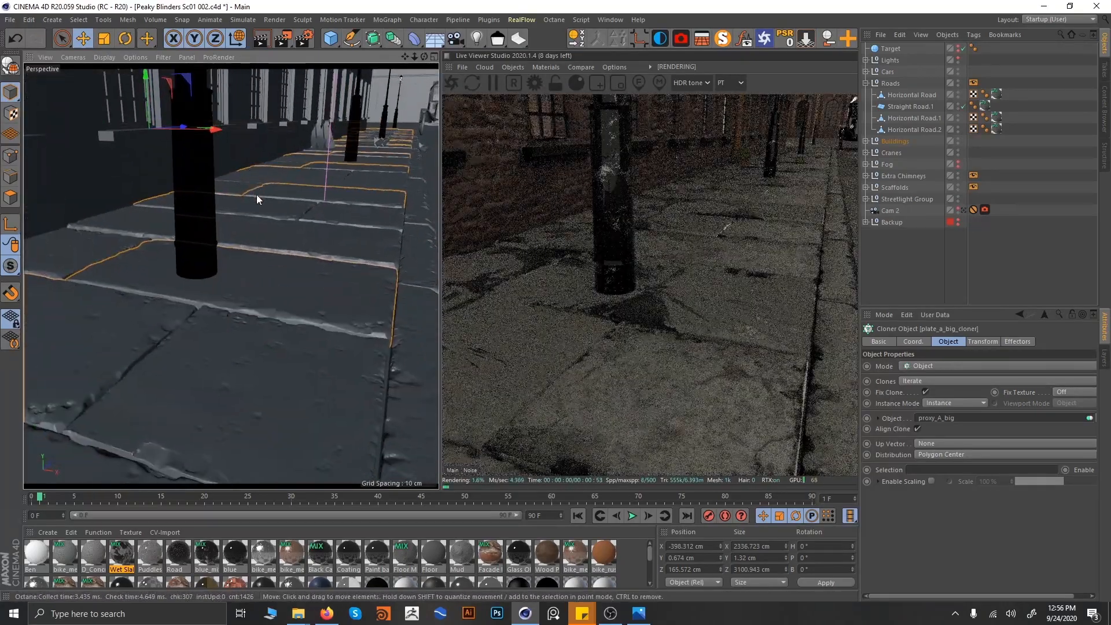
left_click_drag(251, 185, 328, 203, "alt")
right_click_drag(275, 192, 290, 176, "alt")
left_click_drag(290, 176, 284, 237, "alt")
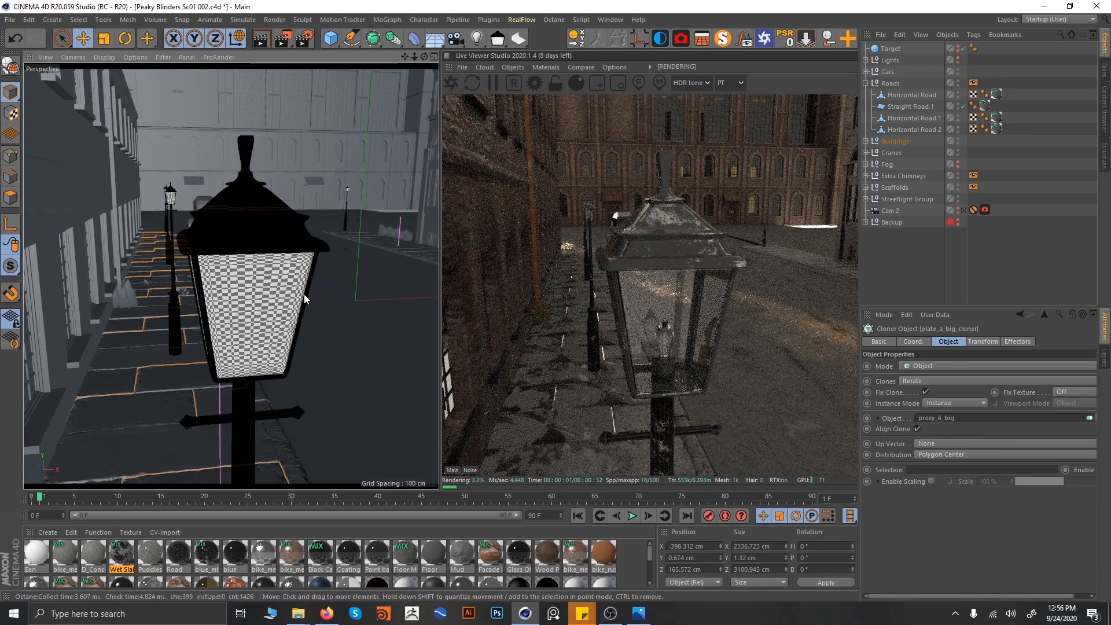
right_click_drag(323, 273, 308, 318, "alt")
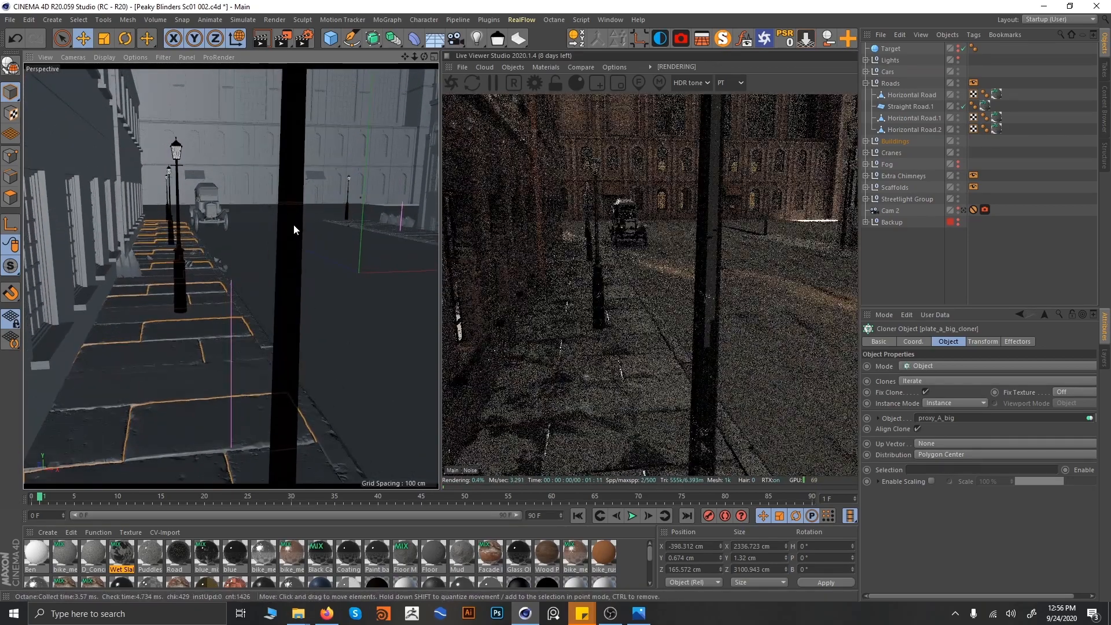
right_click_drag(299, 186, 236, 404, "alt")
left_click_drag(250, 182, 224, 230, "alt")
left_click_drag(212, 287, 189, 286, "alt")
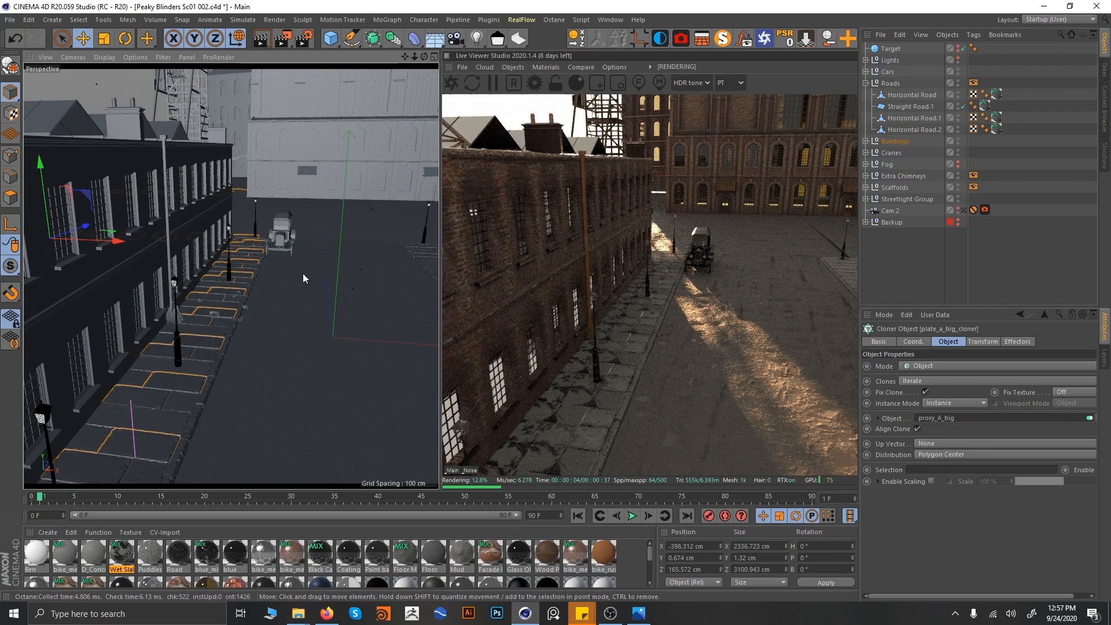
- Return to the Cam 2 view, turn on the Fog group's visibility, and save the scene
left_click(964, 211)
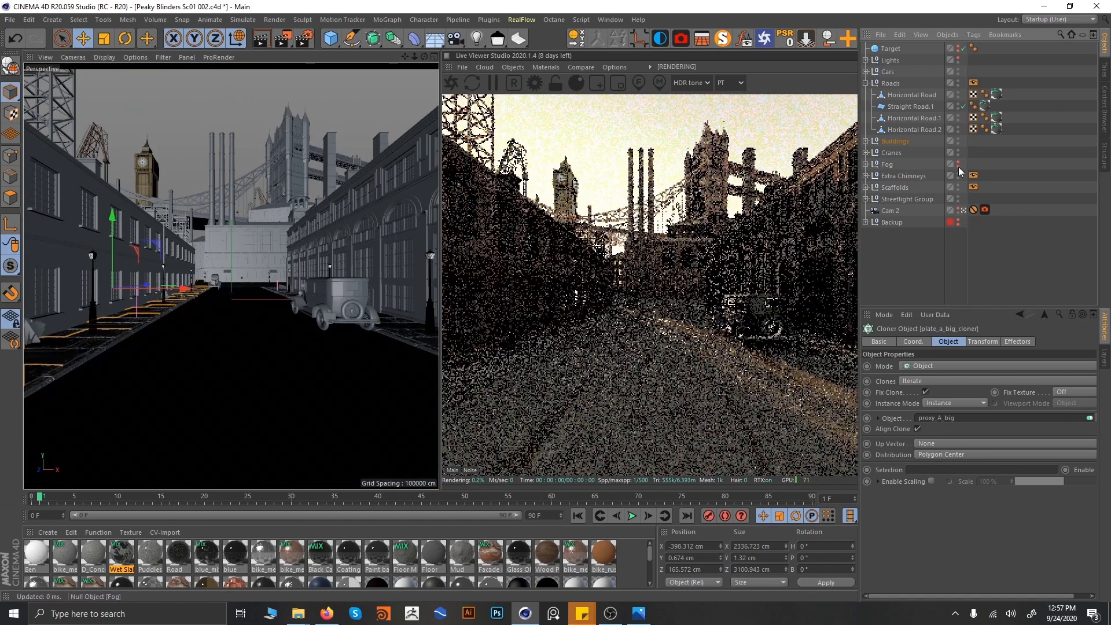
left_click(959, 165)
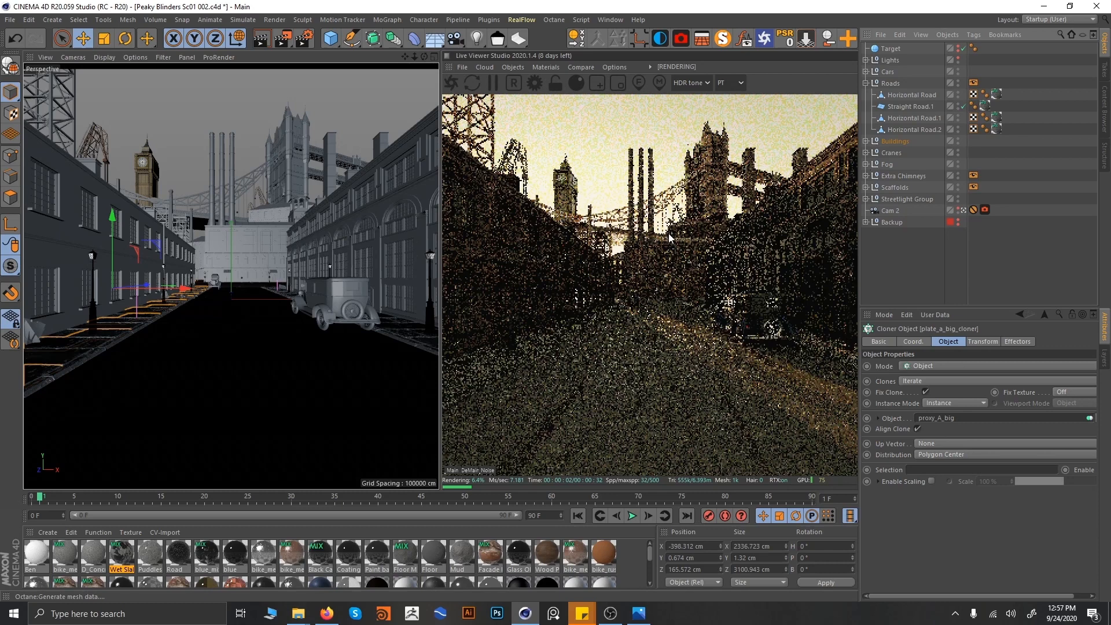
key("ctrl+s")
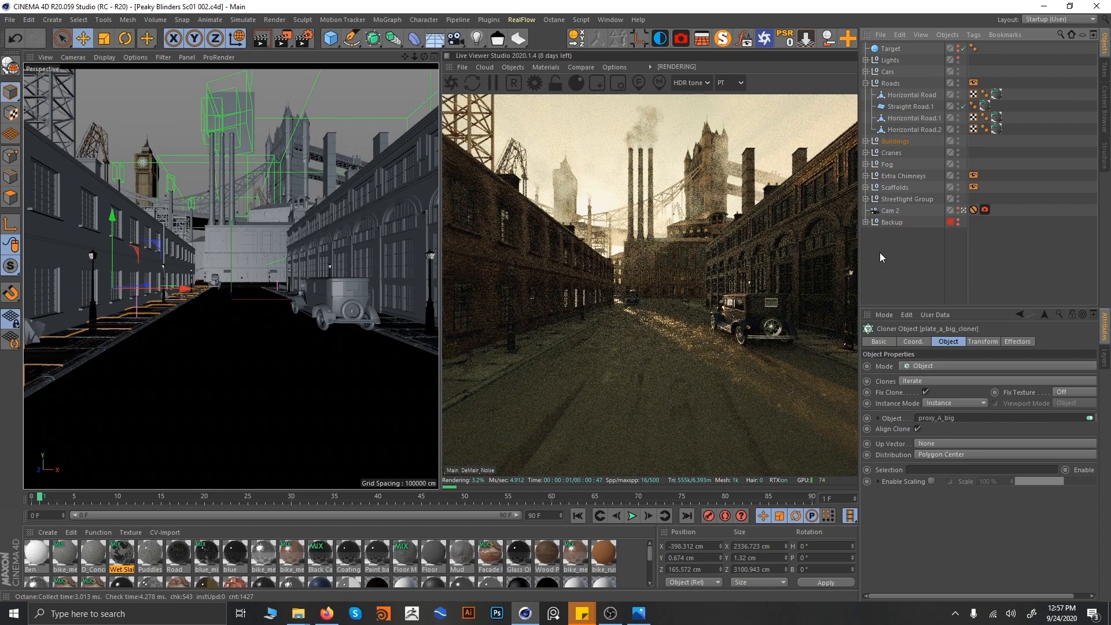
- Expand the Fog group and open an enlarged separate perspective view framing the smoke volumes above the factory's three chimneys, with nothing selected
left_click(867, 165)
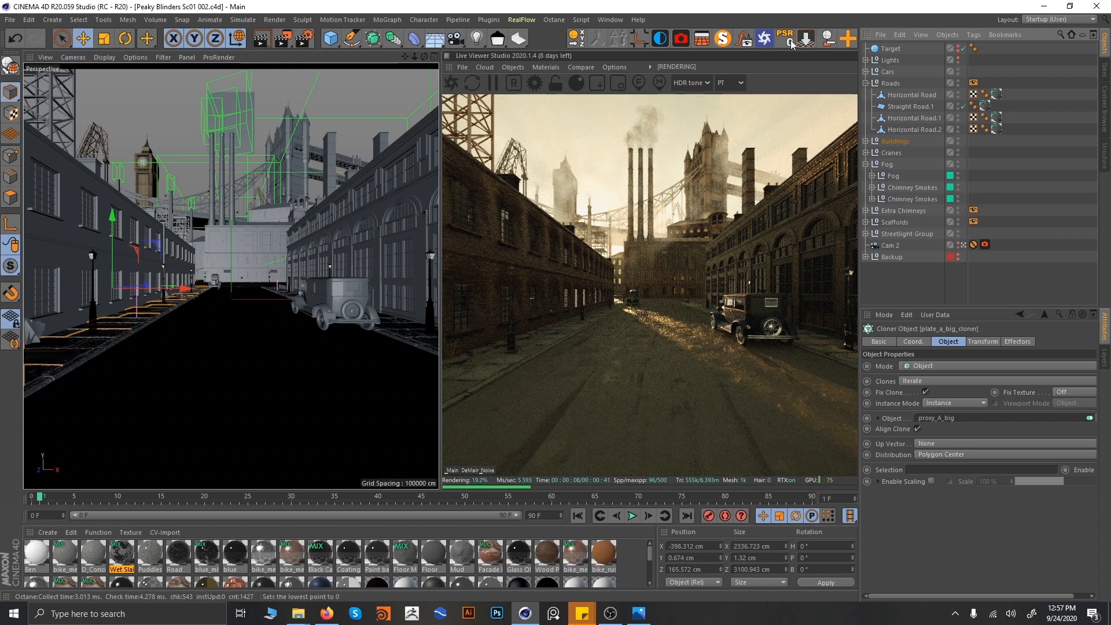
left_click(701, 40)
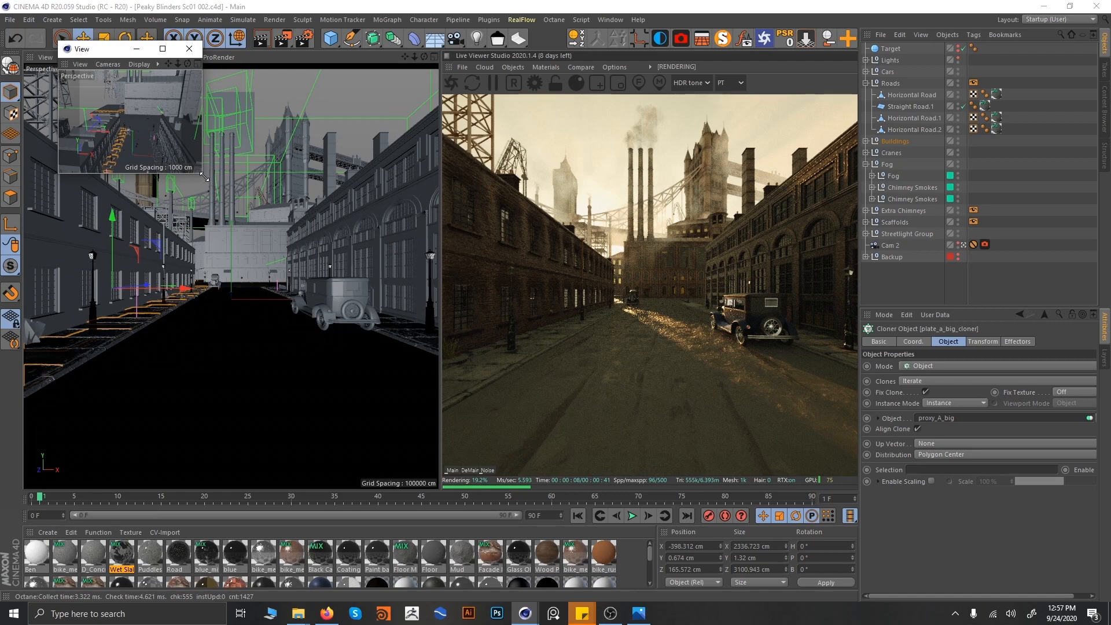
left_click_drag(205, 177, 539, 528)
left_click_drag(267, 230, 352, 217, "alt")
middle_click_drag(353, 216, 316, 408, "alt")
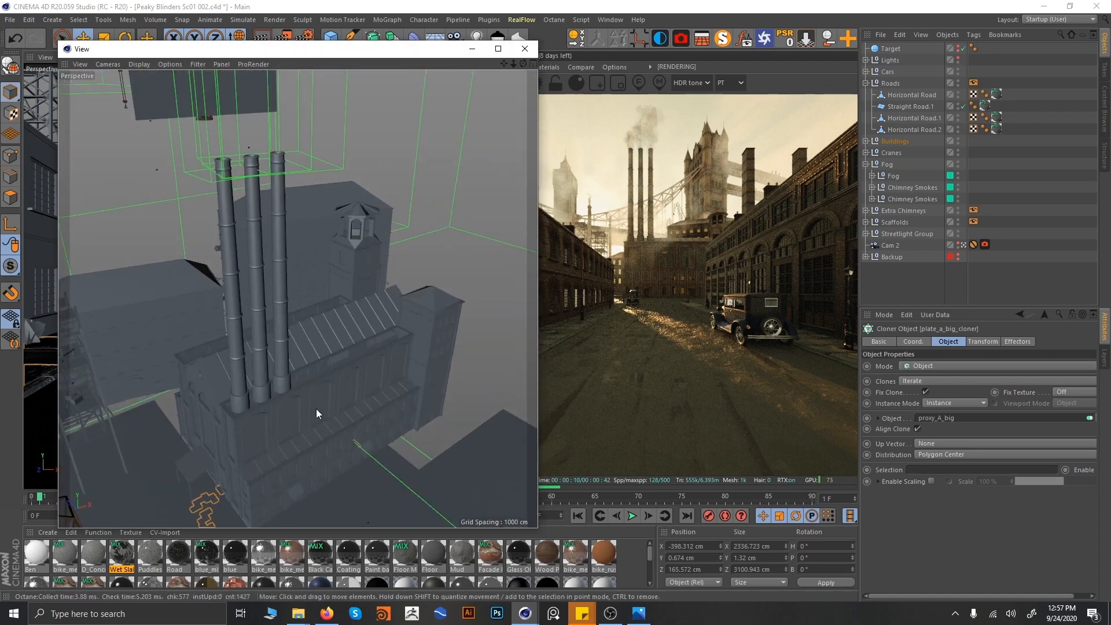
middle_click_drag(265, 301, 291, 418, "alt")
left_click(1016, 204)
middle_click_drag(377, 223, 401, 290, "alt")
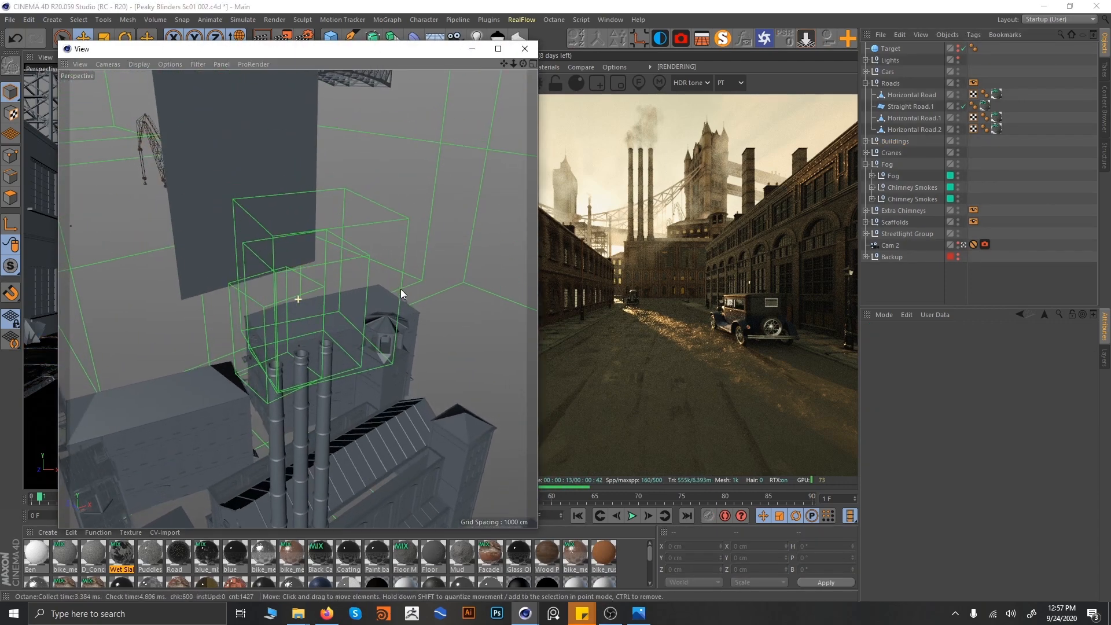
left_click_drag(401, 289, 270, 325, "alt")
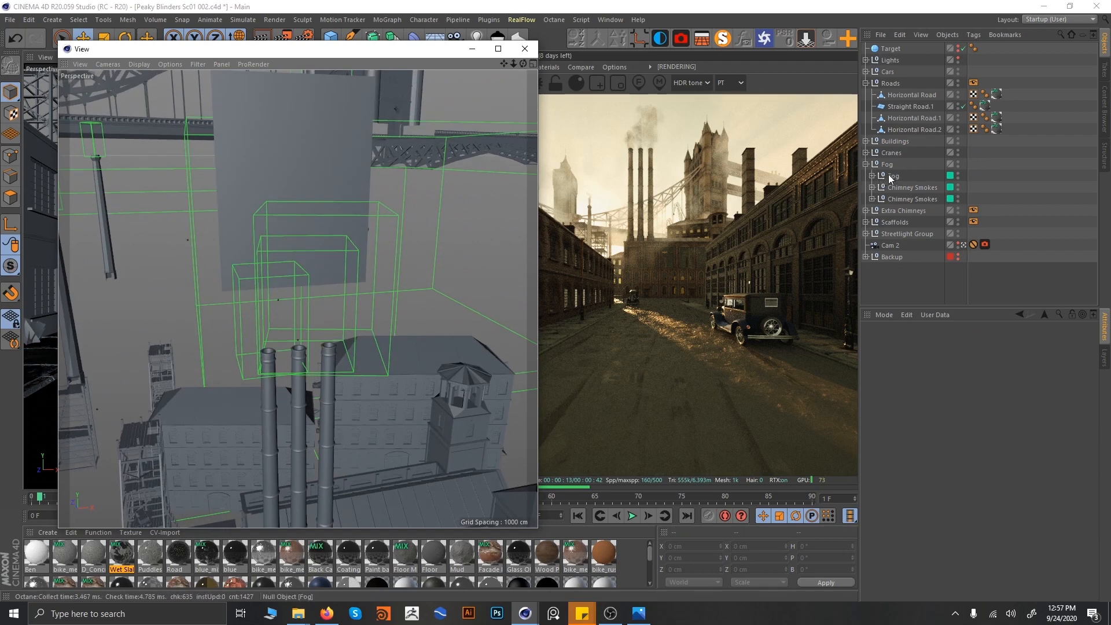
- Expand the Fog subgroup and inspect the VDB settings of Vdb volume.1, Vdb volume, Side Fog and Main Fog one by one
left_click(872, 175)
left_click(919, 187)
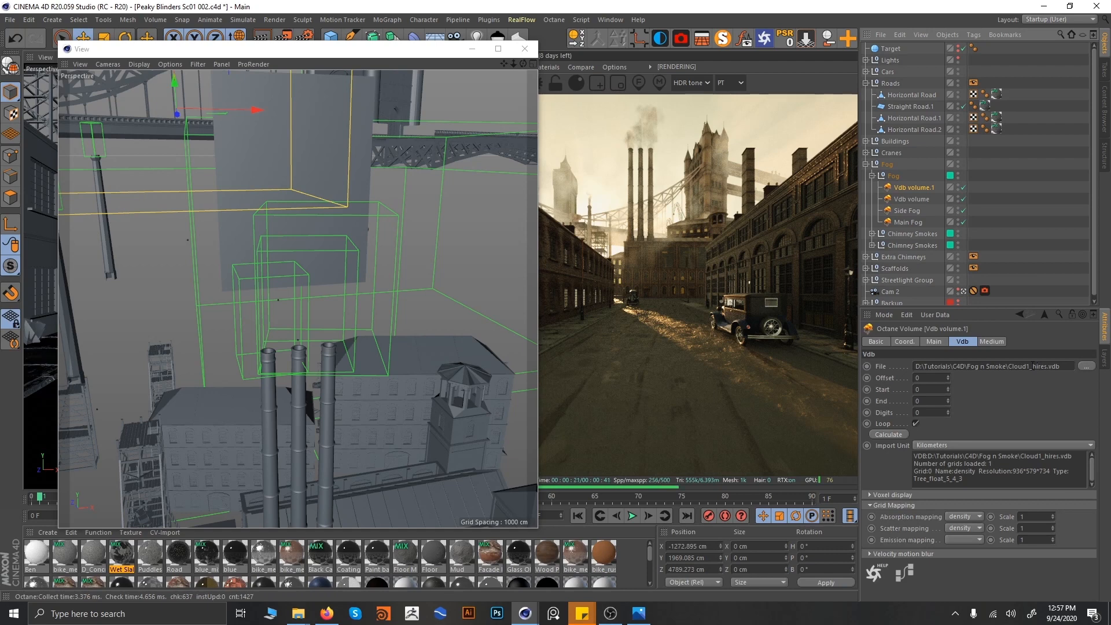
left_click(904, 199)
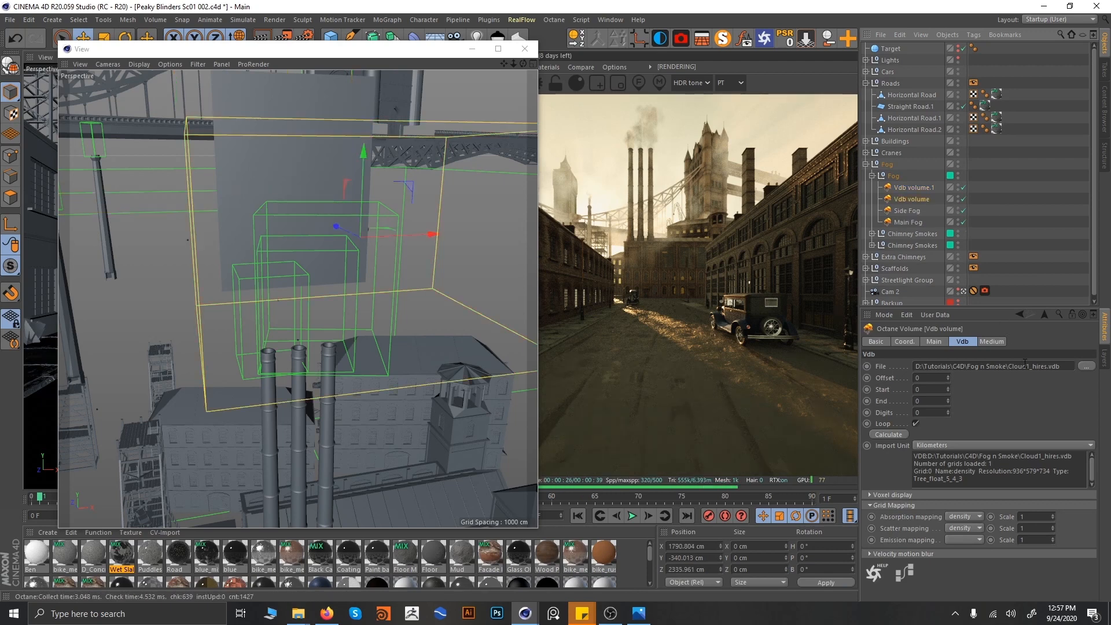
left_click(912, 211)
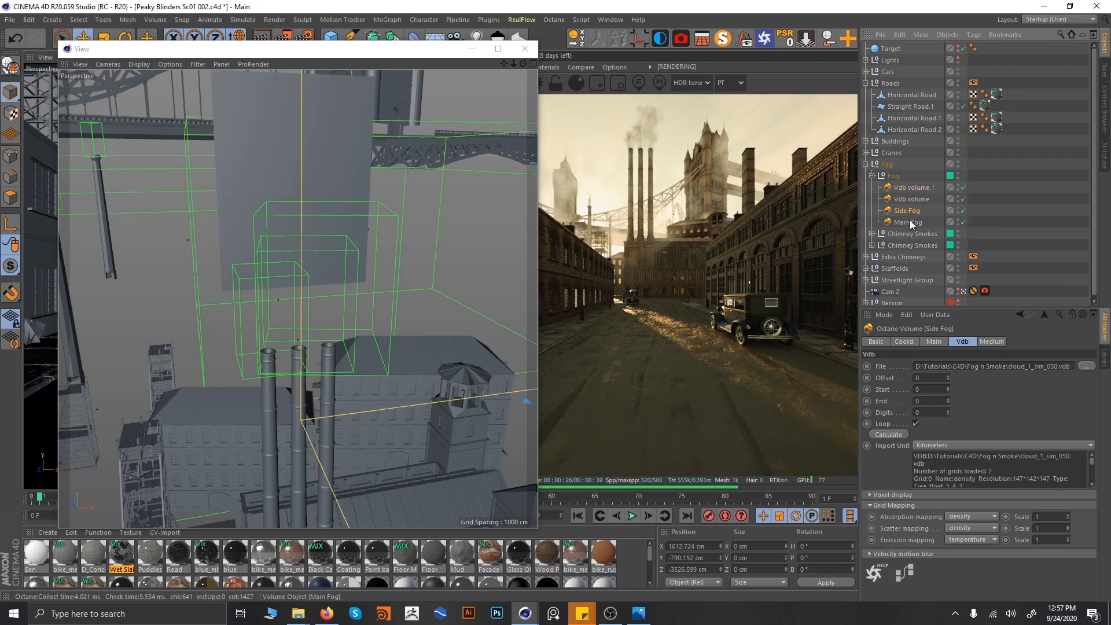
left_click(912, 222)
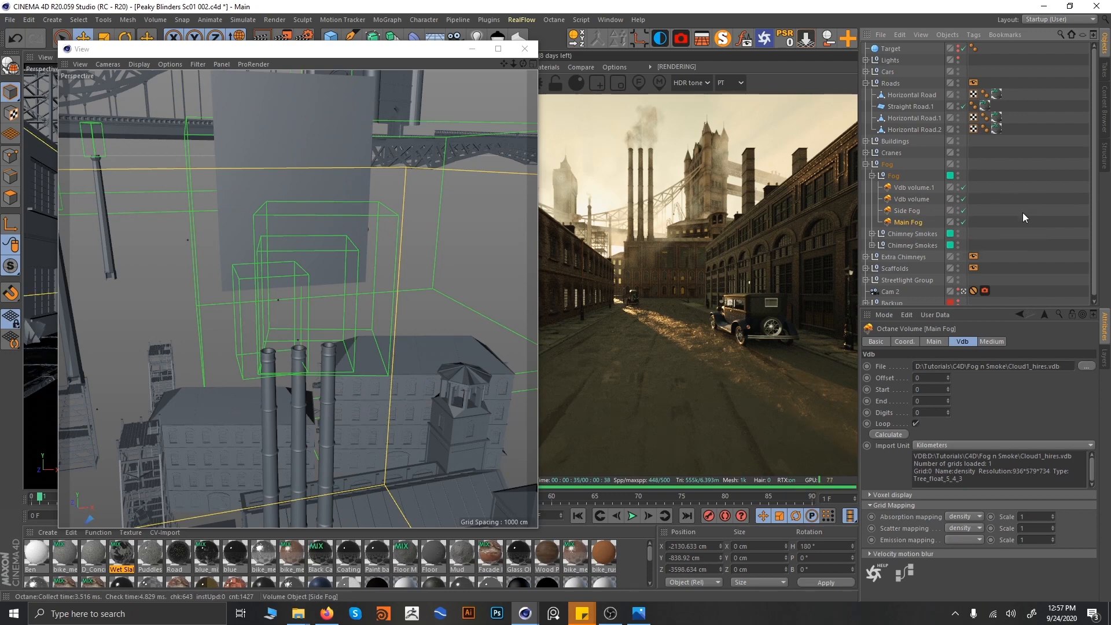
- Expand the Chimney Smokes groups and examine the volumes around the chimneys and bridge, moving the view window clear of the render
left_click(872, 234)
scroll(883, 269, "down", 2)
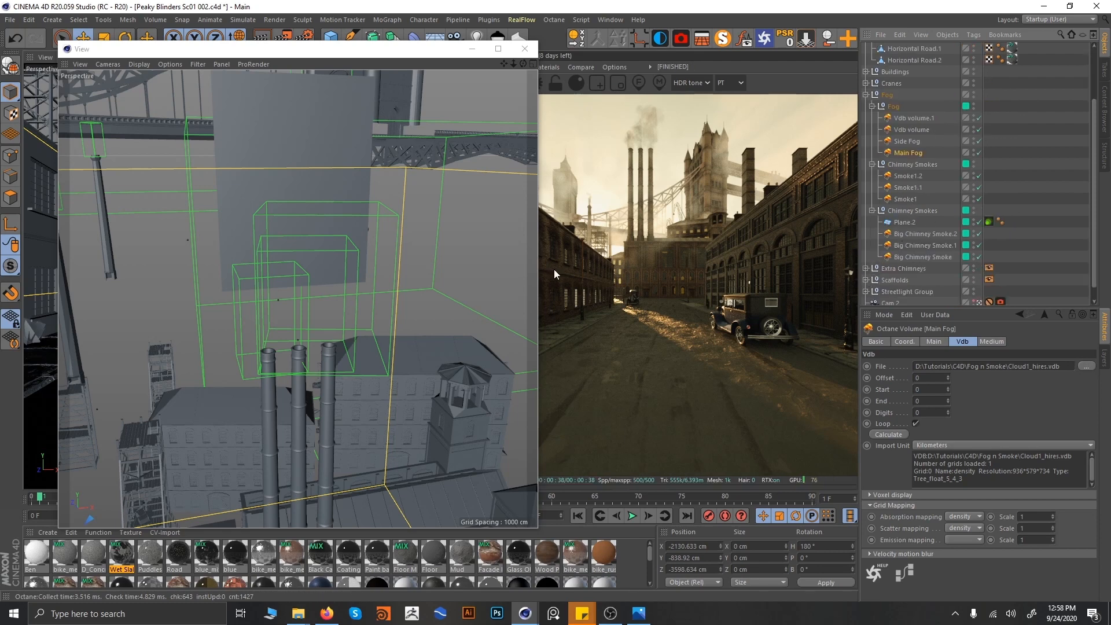
scroll(304, 355, "down", 1)
left_click_drag(303, 349, 267, 356, "alt")
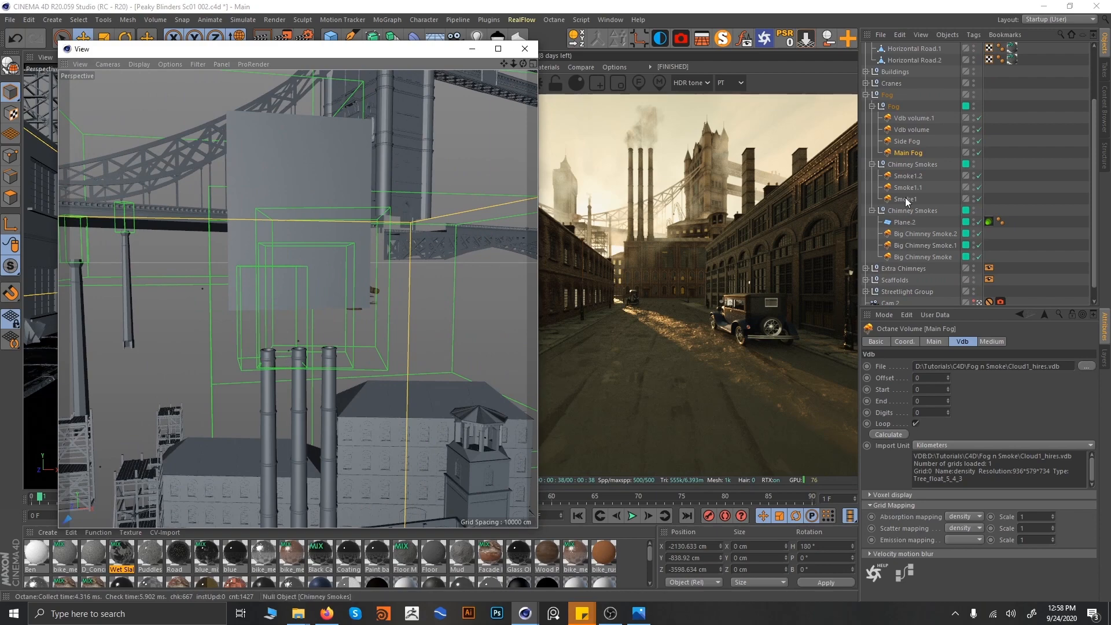
left_click_drag(298, 299, 318, 319, "alt")
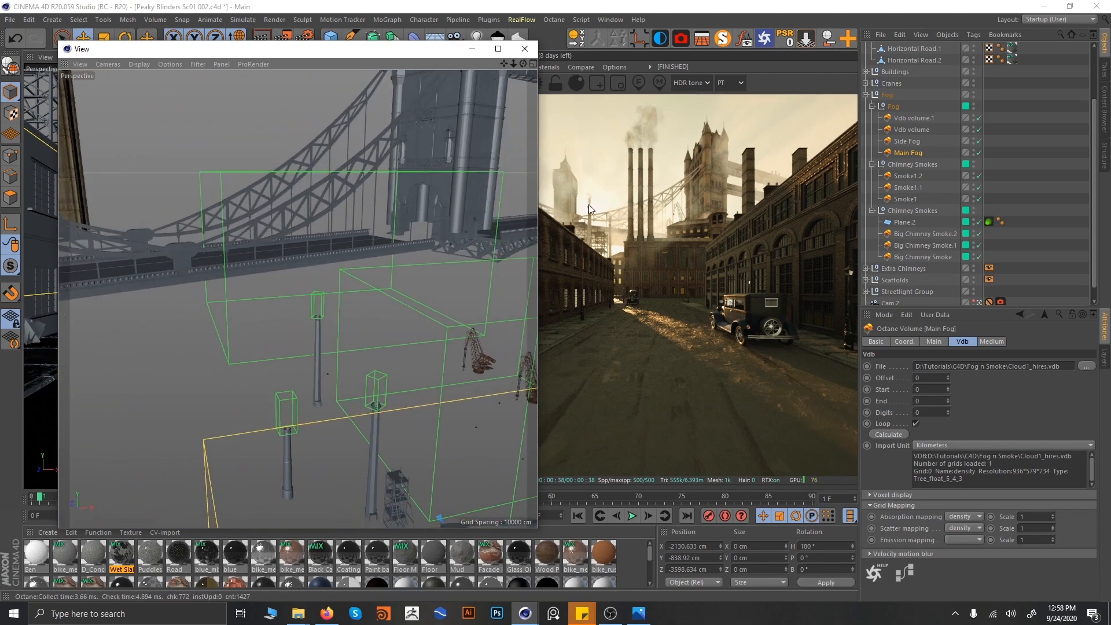
left_click_drag(445, 52, 367, 65)
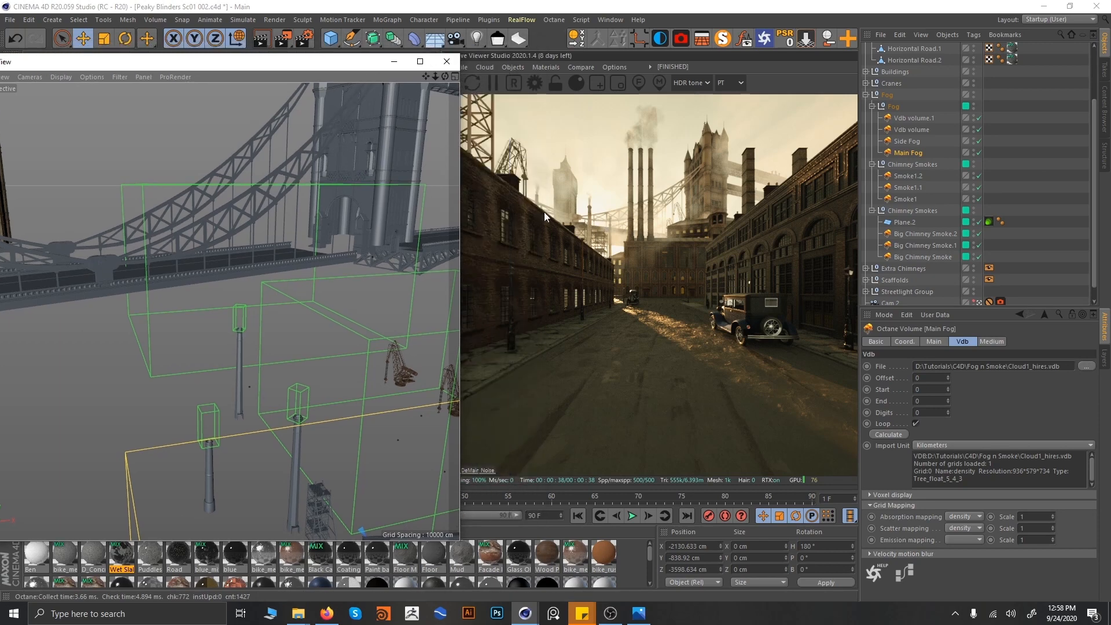
left_click_drag(213, 438, 132, 308, "alt")
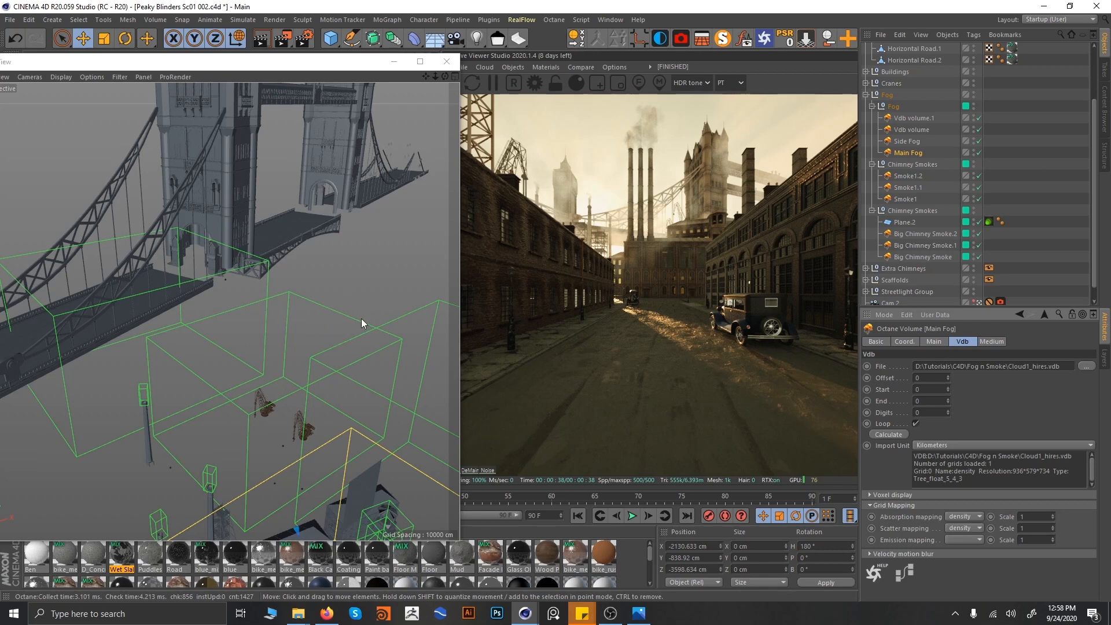
- Check the Main Fog volume's medium and VDB settings and examine its extent around the whole street set
left_click(991, 342)
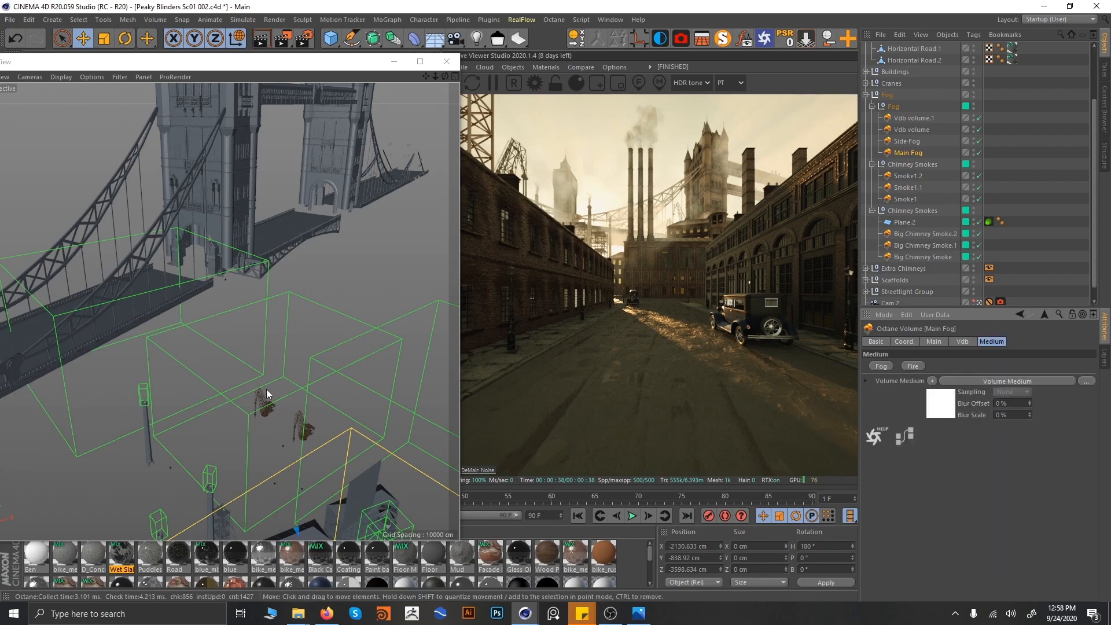
mouse_move(266, 389)
left_mouse_down("alt")
mouse_move(307, 376)
mouse_move(263, 388)
mouse_move(286, 388)
mouse_move(248, 381)
left_mouse_up("alt")
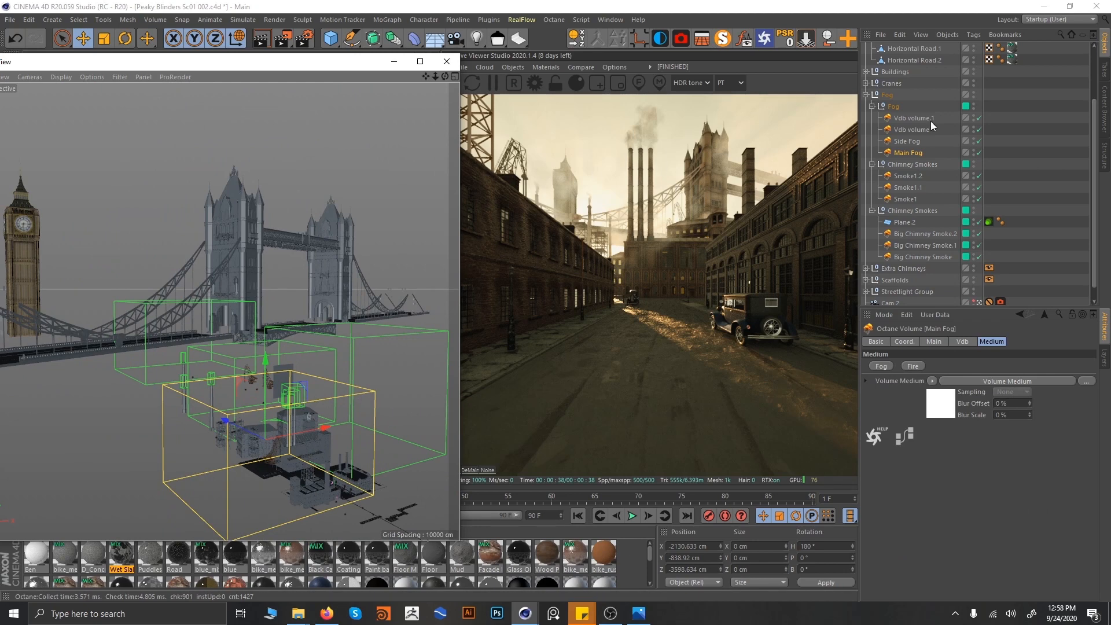
left_click(912, 151)
left_click(962, 342)
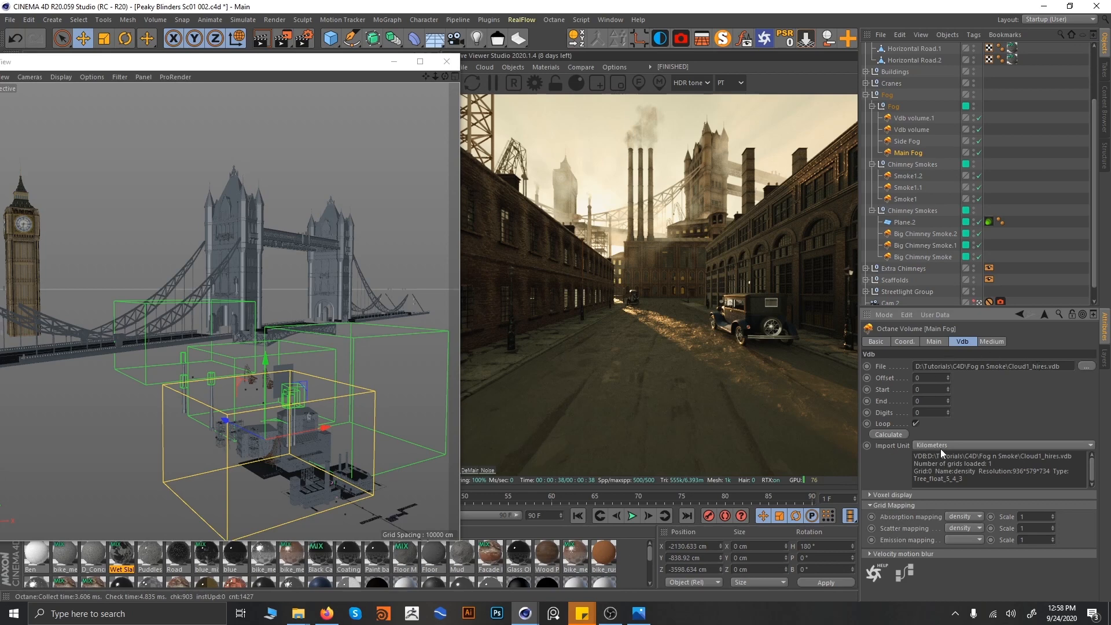
- Open the Main Fog's volume medium and inspect its absorption and scattering settings, including the absorption's RGB spectrum colour
left_click(988, 342)
left_click(946, 411)
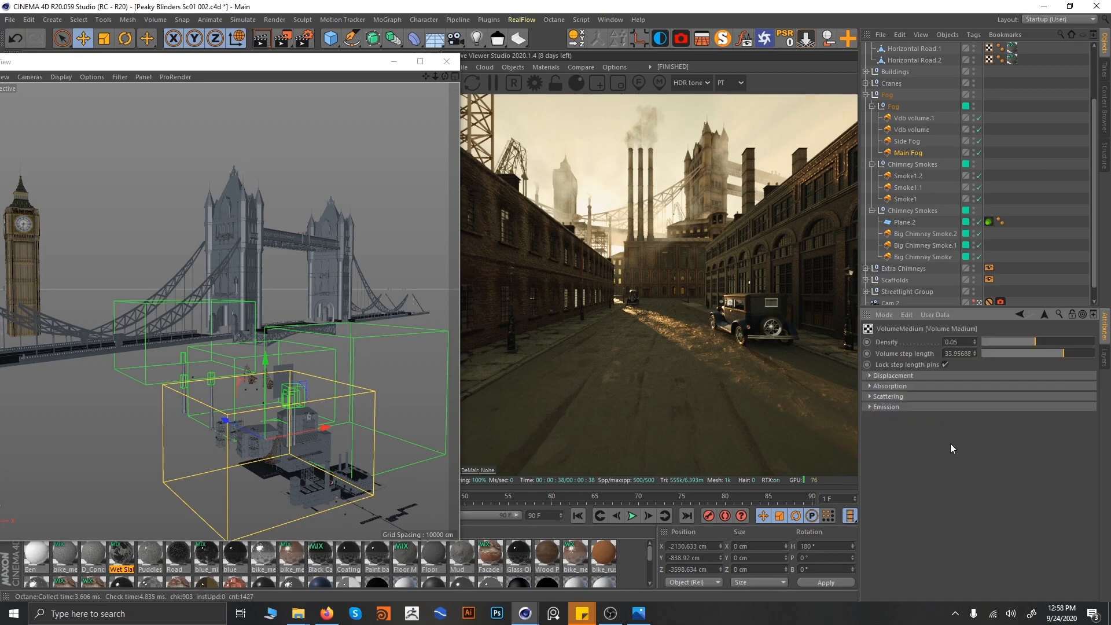
left_click(870, 387)
left_click(868, 469)
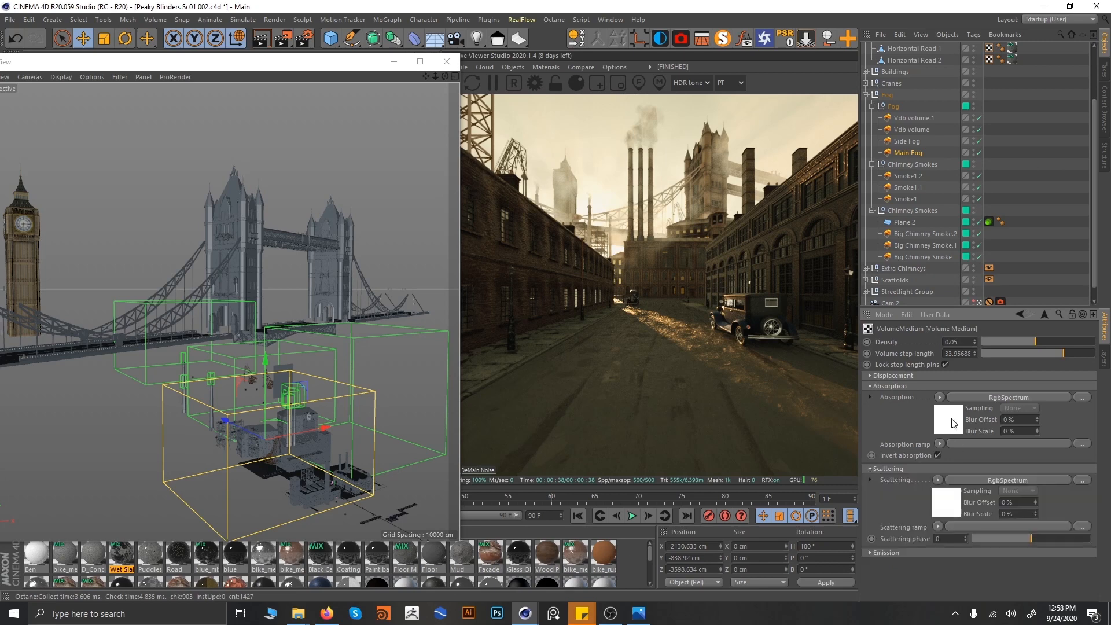
left_click(952, 420)
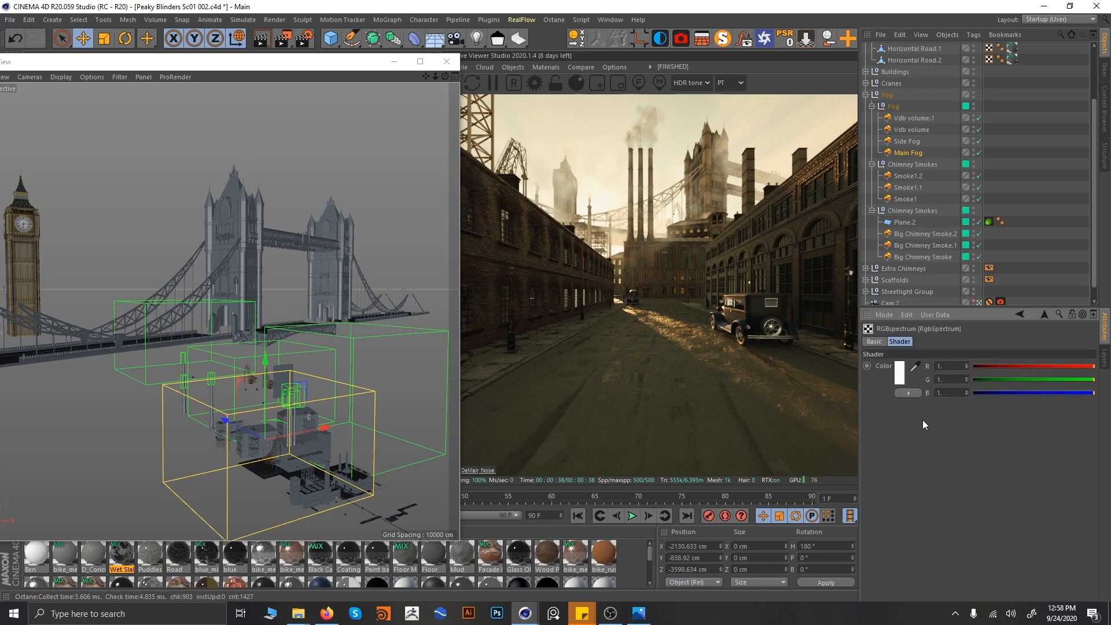
left_click(1045, 315)
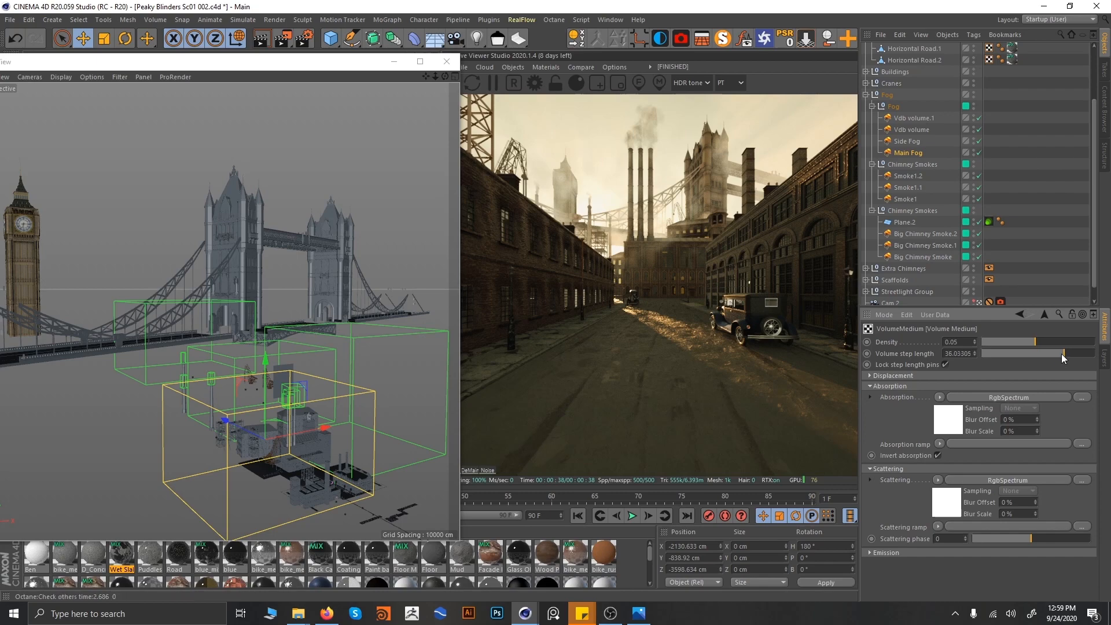
- Try lowering the Main Fog medium's volume step length to about 0.063, and undo the change
left_click_drag(1061, 353, 999, 356)
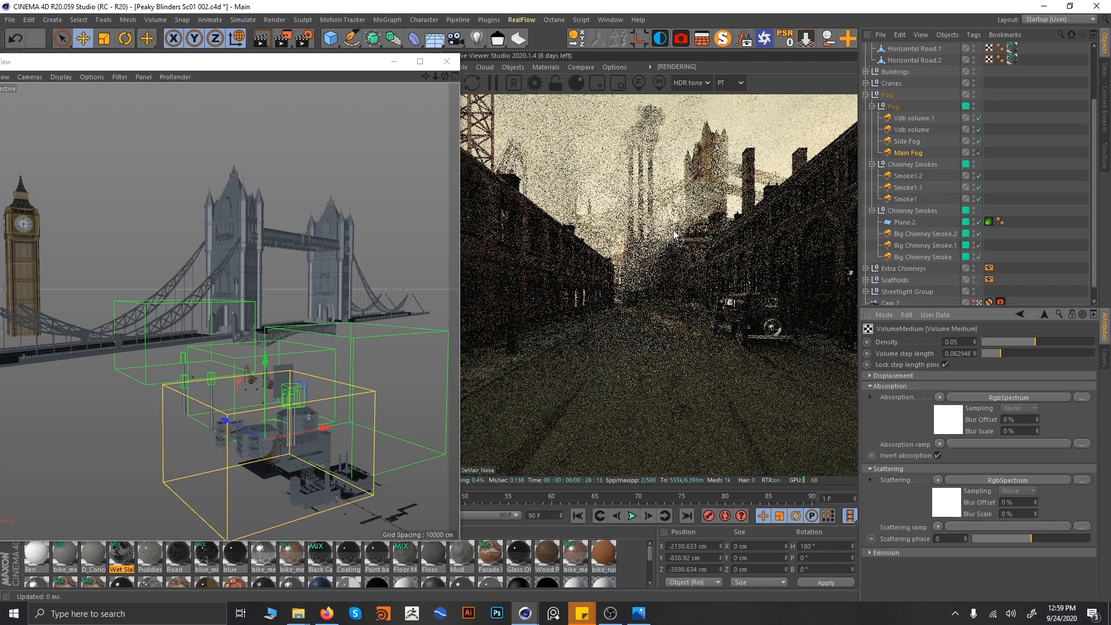
key("ctrl+z")
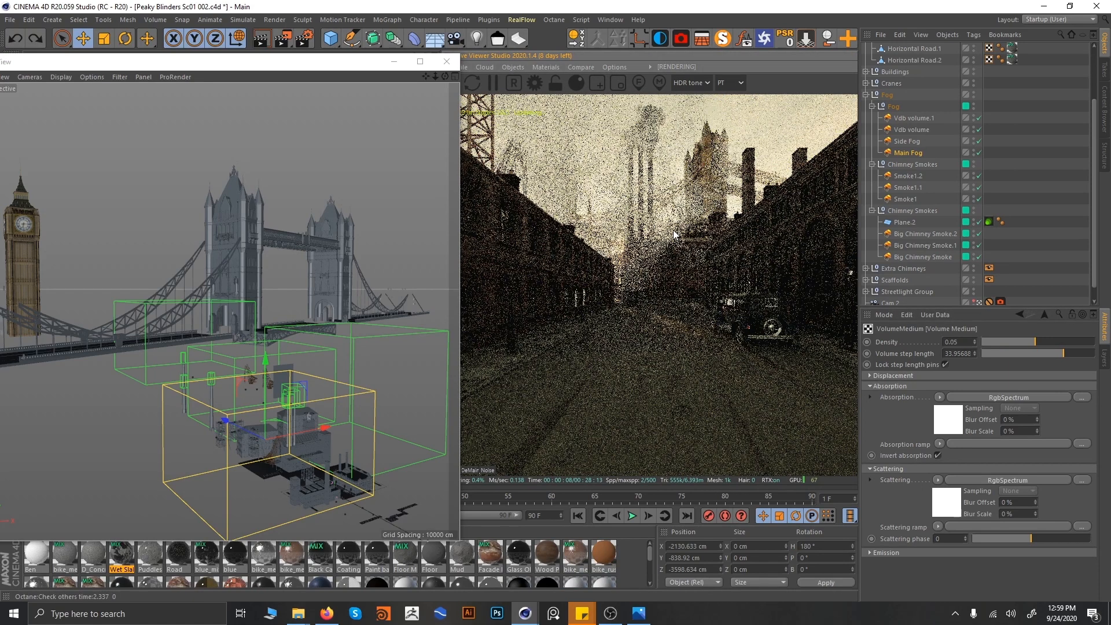
- Save the scene, and tidy away the Fog group by collapsing its subgroups and turning off its visibility
key("ctrl+s")
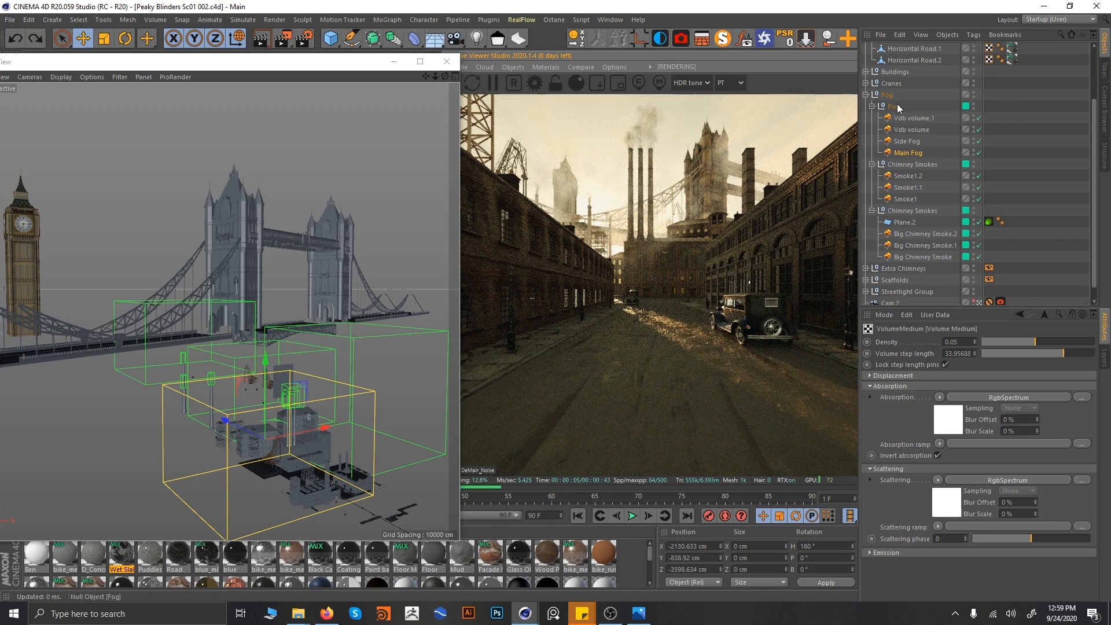
left_click(873, 106)
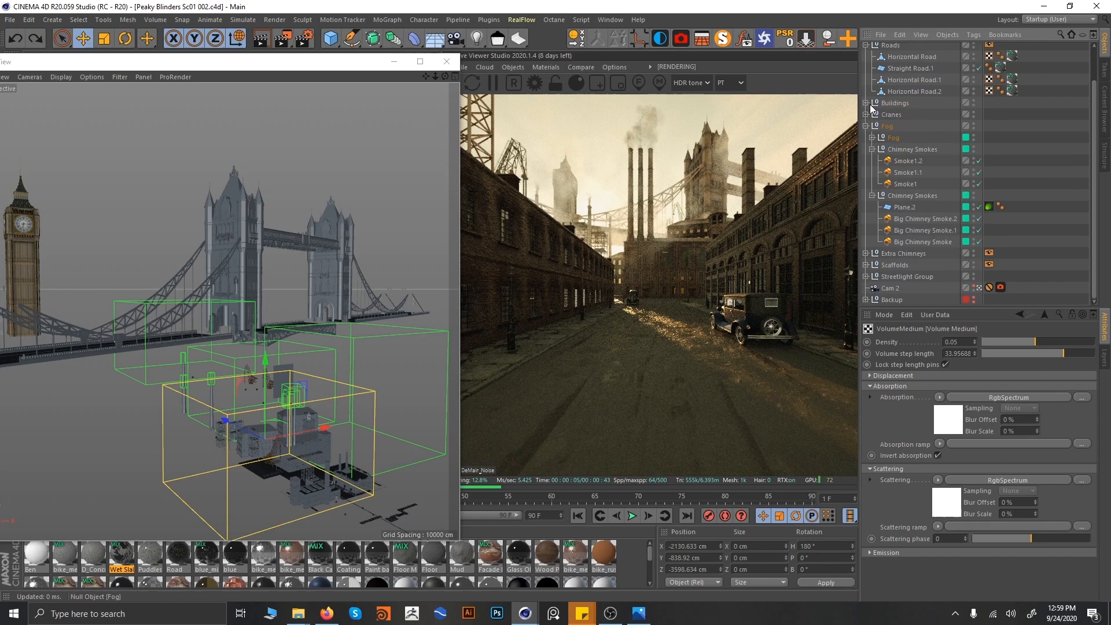
left_click(873, 159)
left_click(873, 196)
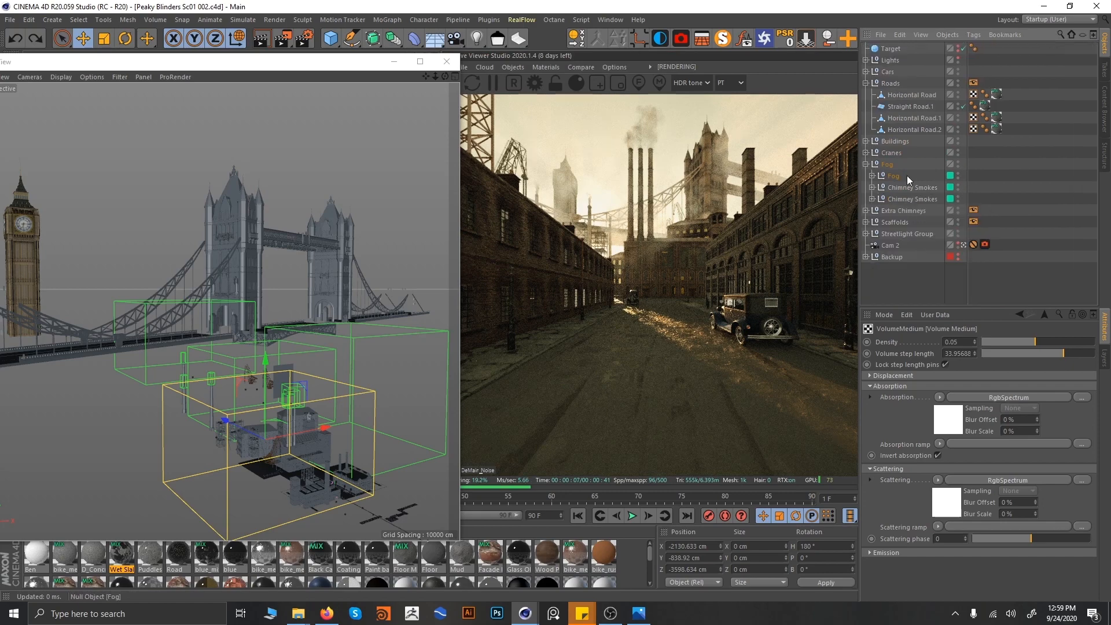
left_click(957, 166)
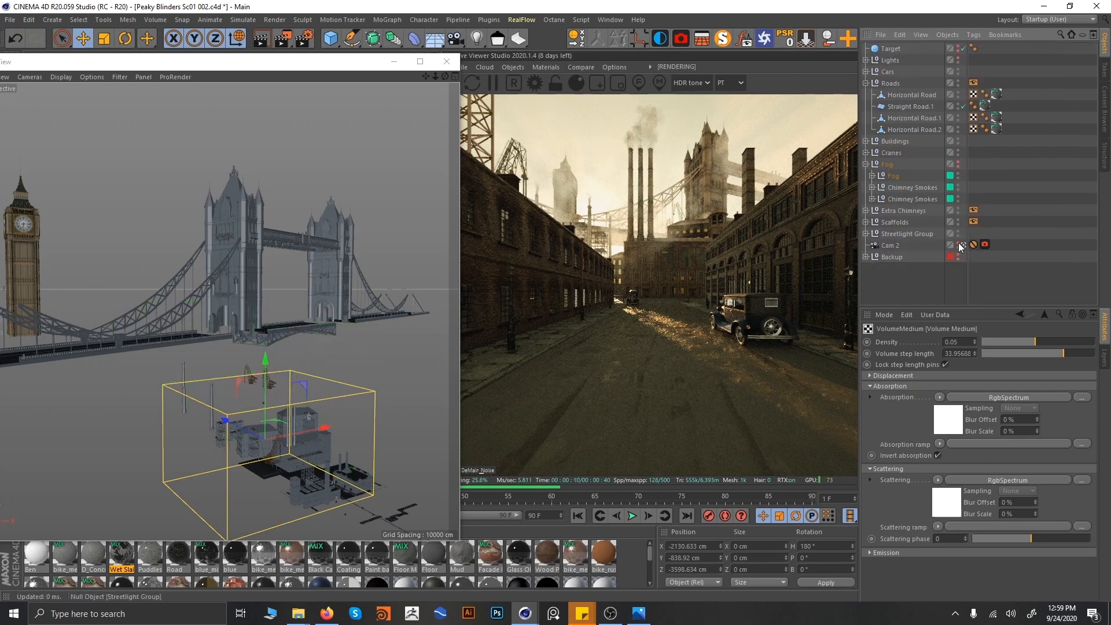
- Review the Camera Imager and Spectral AI denoiser settings of Cam 2's Octane camera tag, switching the live render to the Main pass
left_click(881, 247)
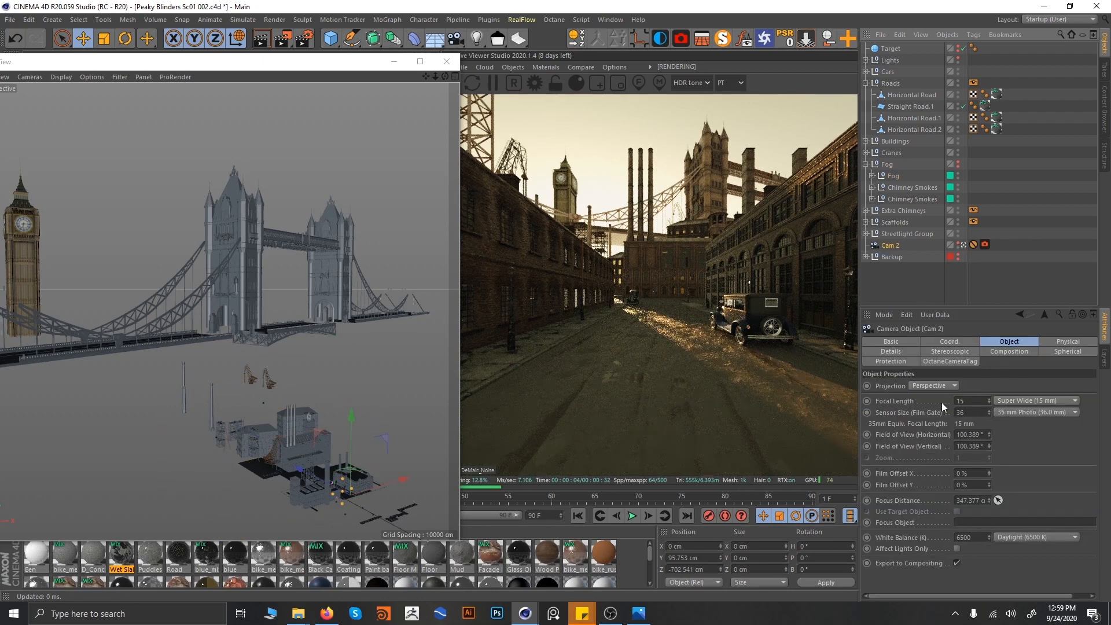
left_click(986, 244)
left_click(1042, 341)
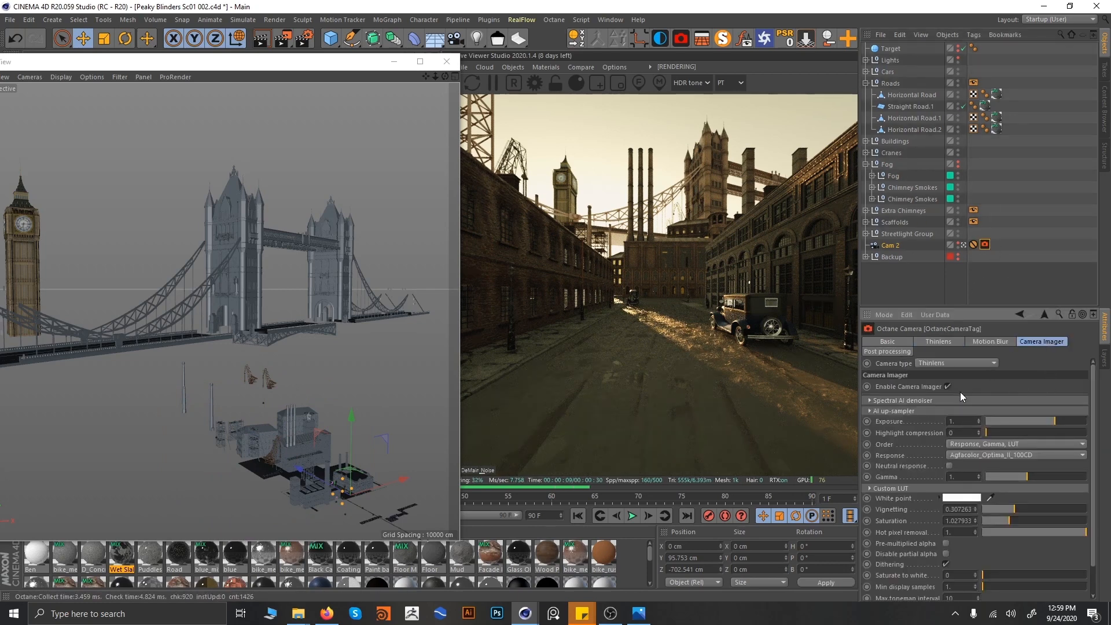
left_click(870, 399)
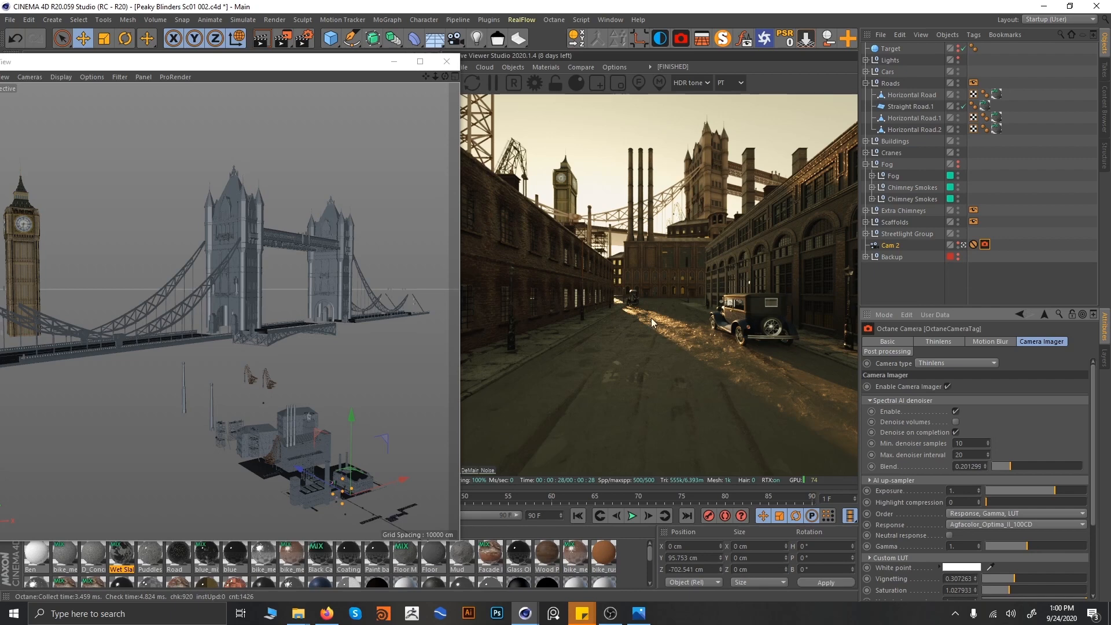
left_click(470, 470)
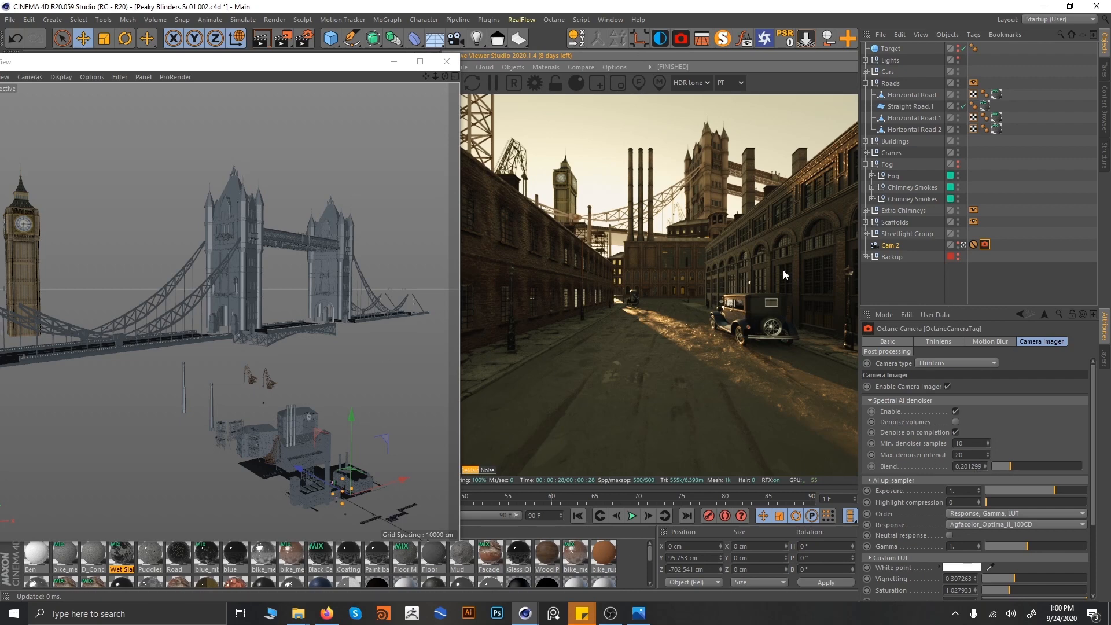
scroll(1079, 465, "down", 3)
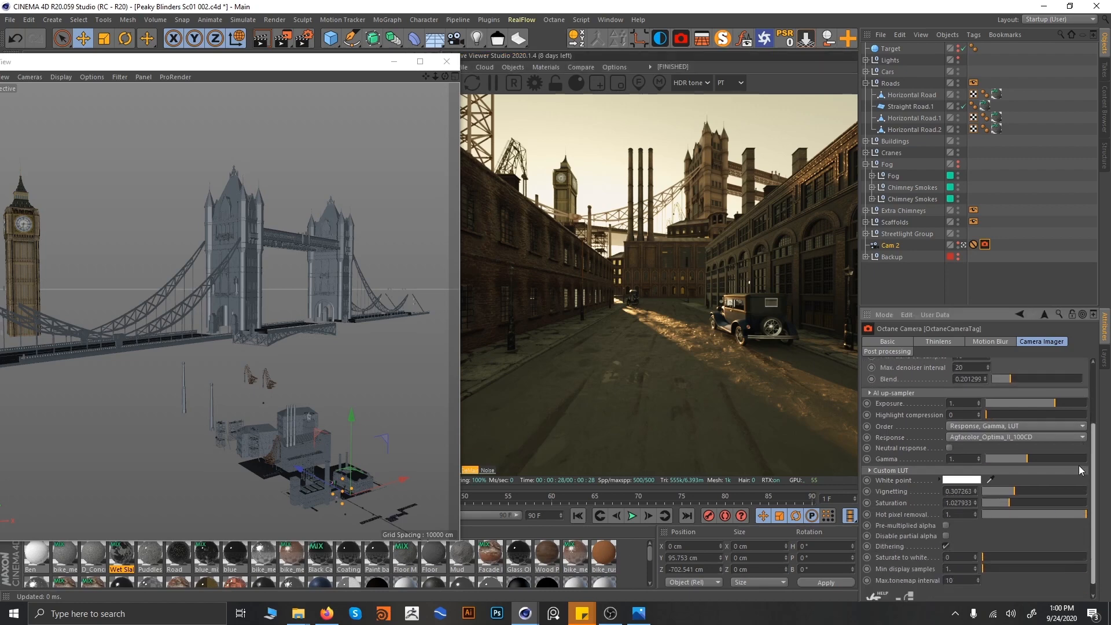
- Browse the film response presets in Cam 2's Octane camera imager without choosing one, and check the tag's Thinlens settings
left_click(1019, 439)
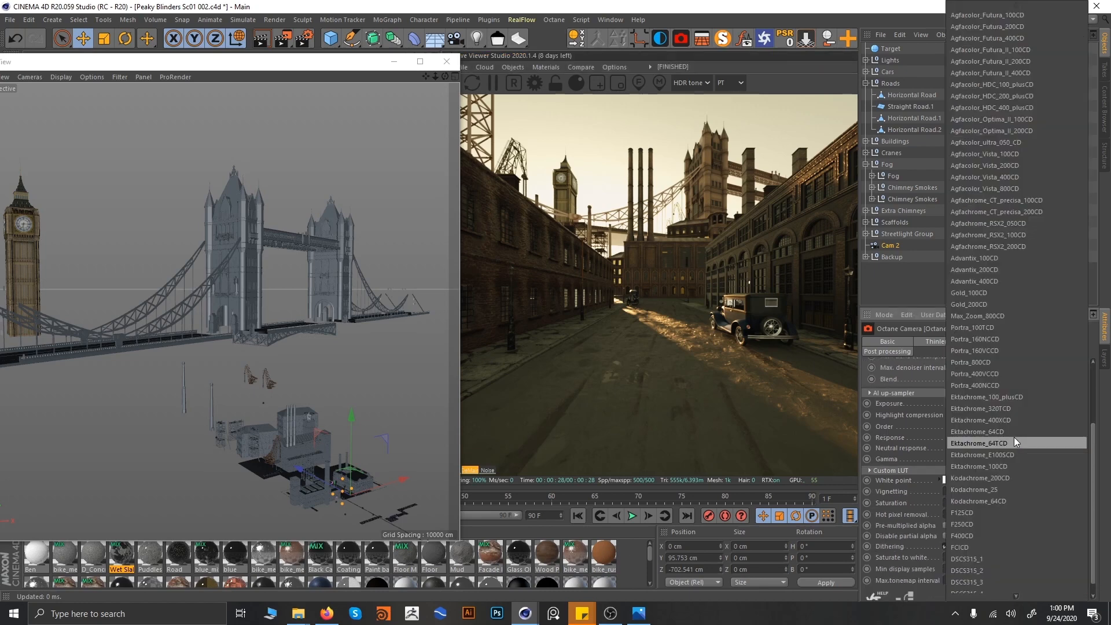
key("Escape")
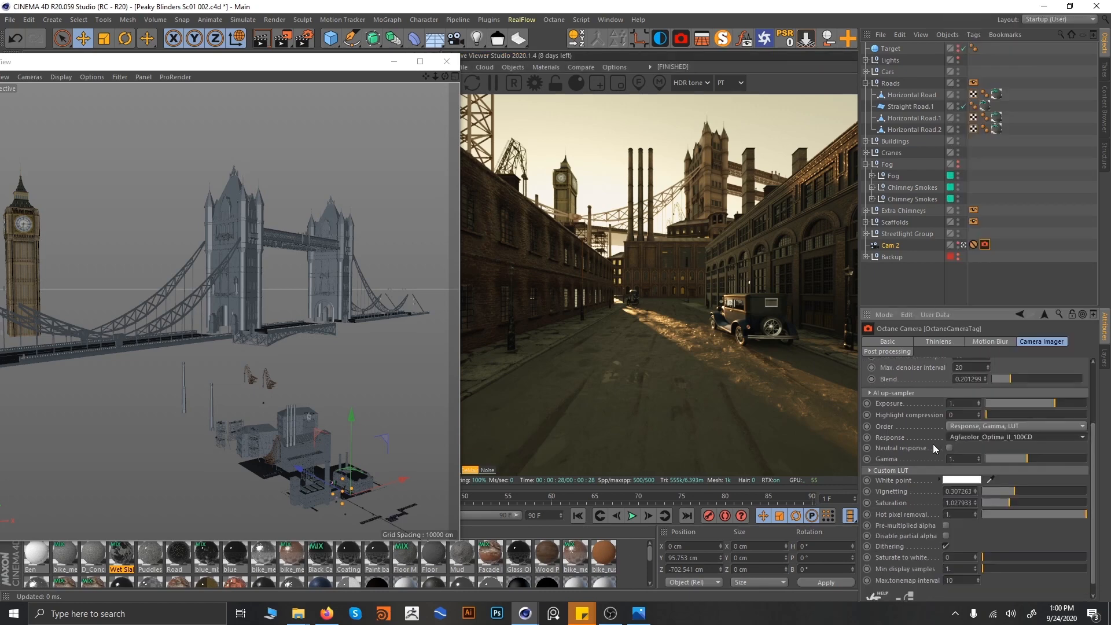
left_click(985, 439)
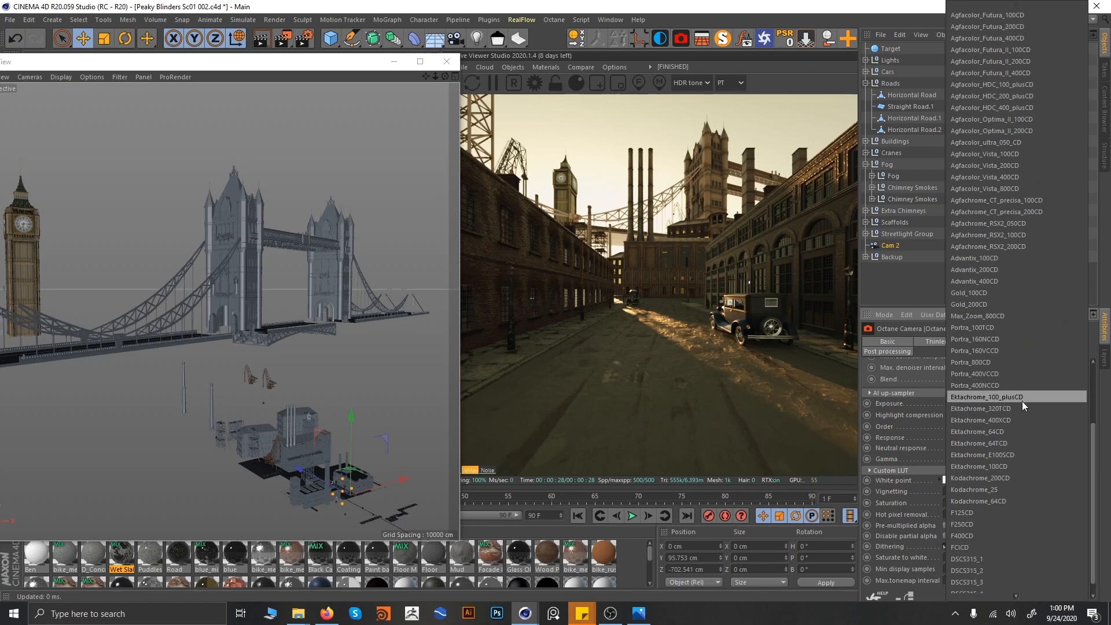
mouse_move(1008, 602)
left_click(908, 22)
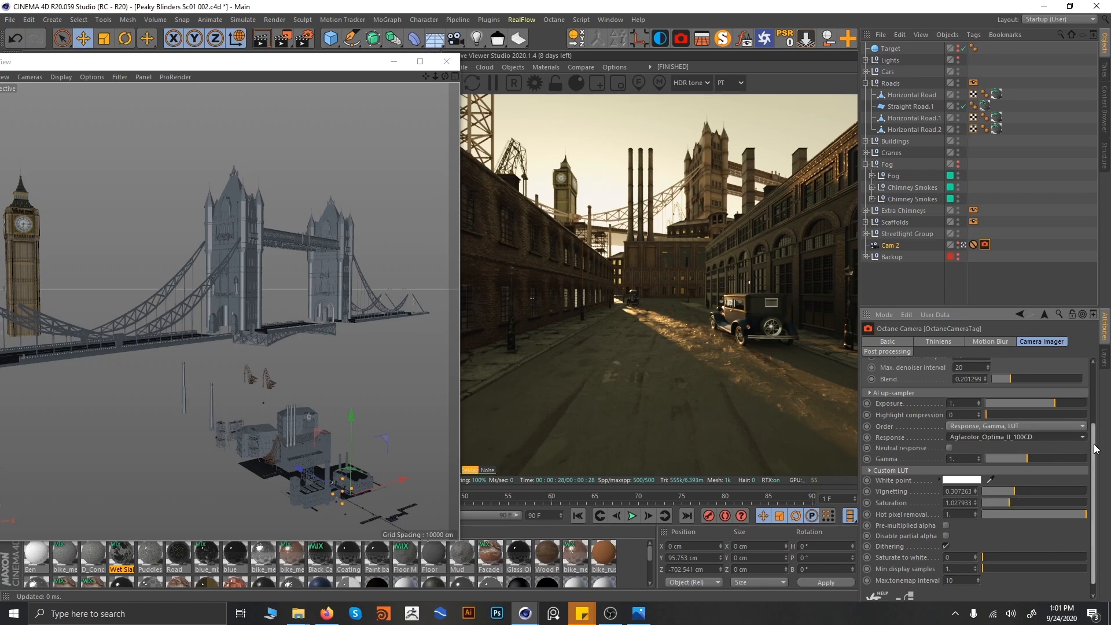
scroll(1096, 449, "up", 5)
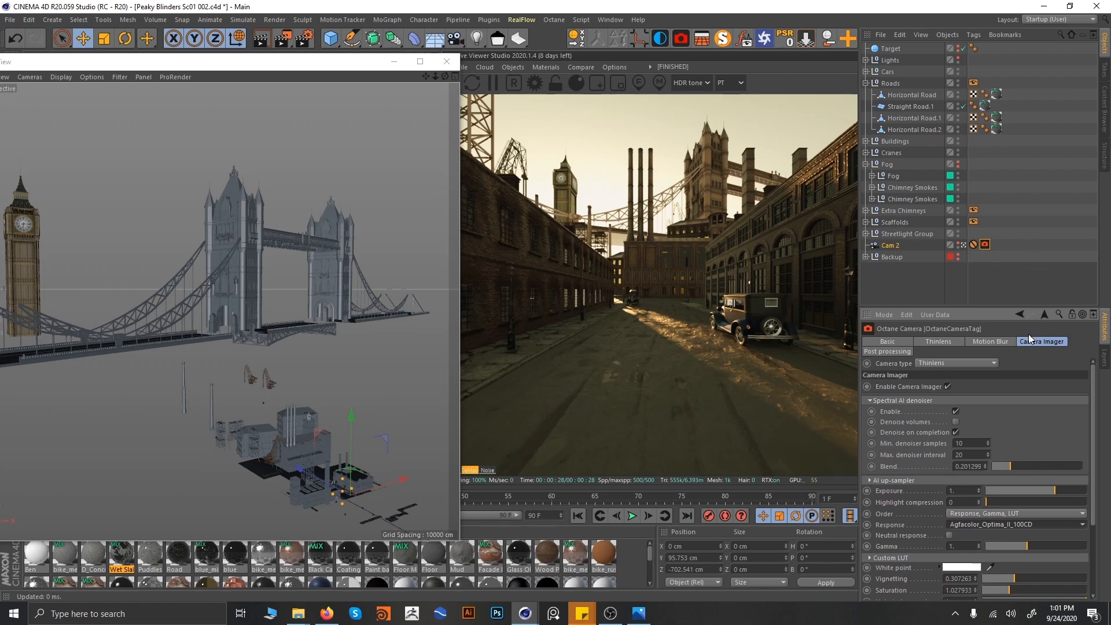
left_click(936, 343)
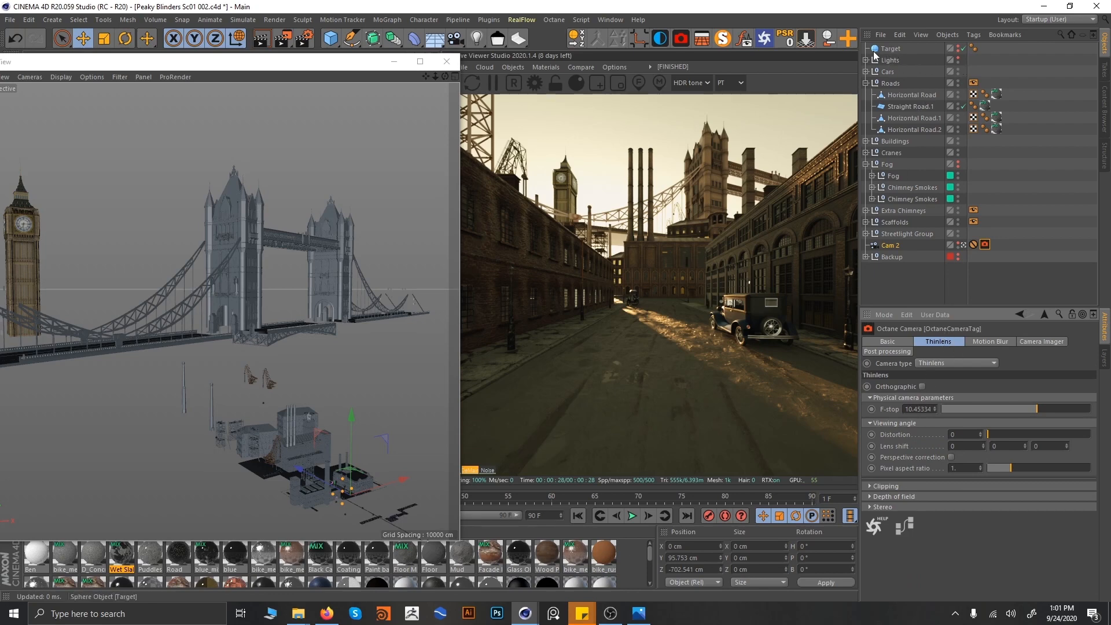
- Show the Target sphere in the viewport, examine its position on the street near the parked car, and hide it again
left_click(959, 50)
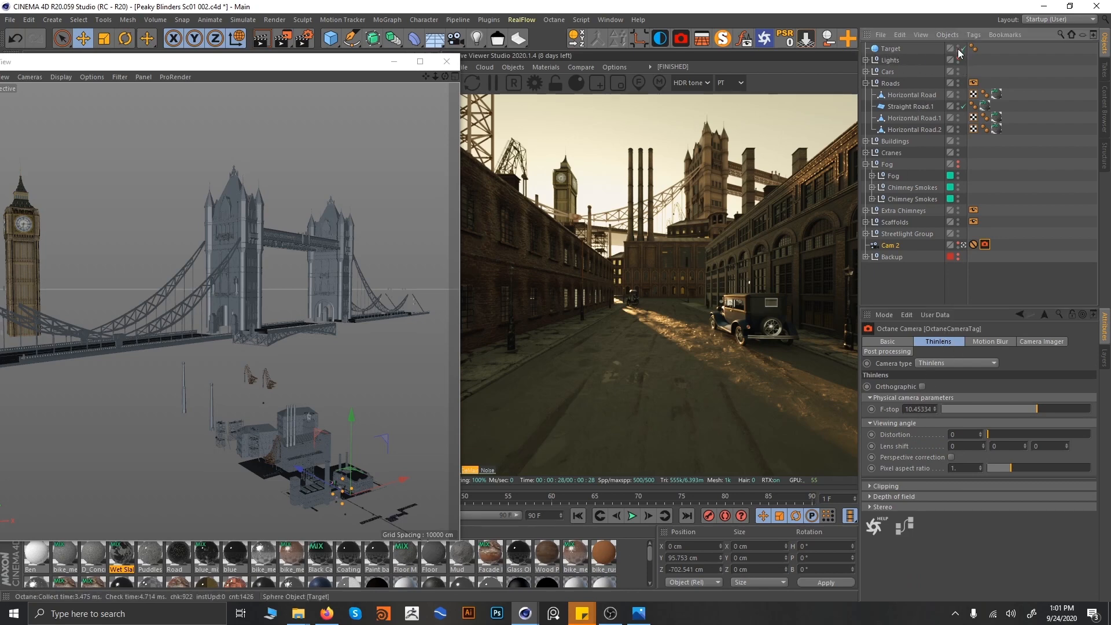
left_click_drag(267, 408, 298, 418, "alt")
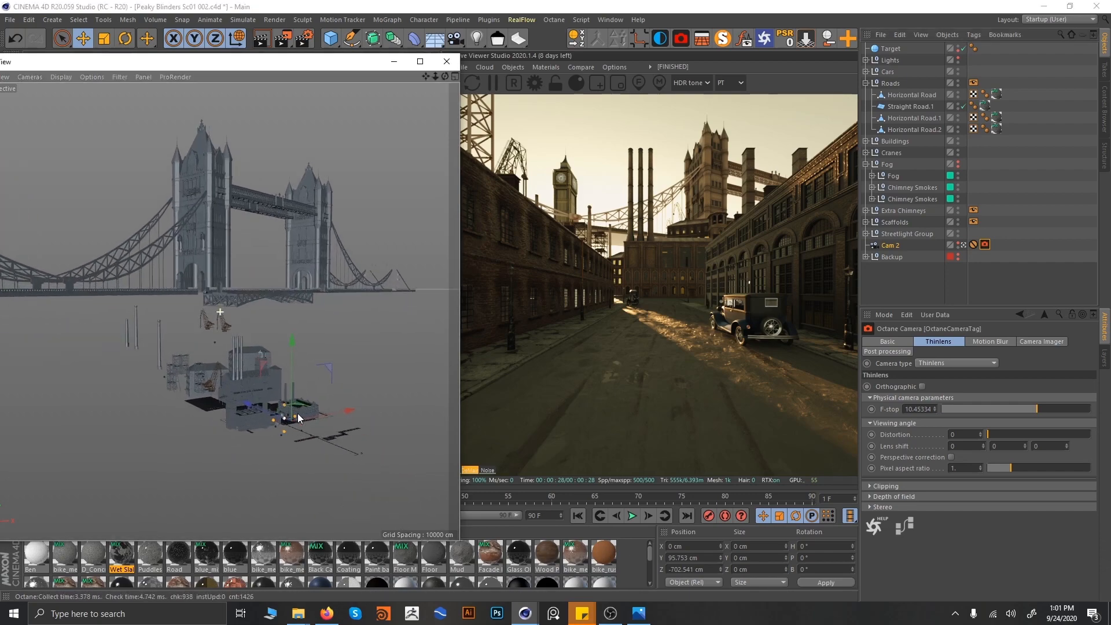
right_click_drag(297, 418, 380, 444, "alt")
middle_click_drag(380, 445, 273, 286, "alt")
left_click_drag(273, 286, 272, 417, "alt")
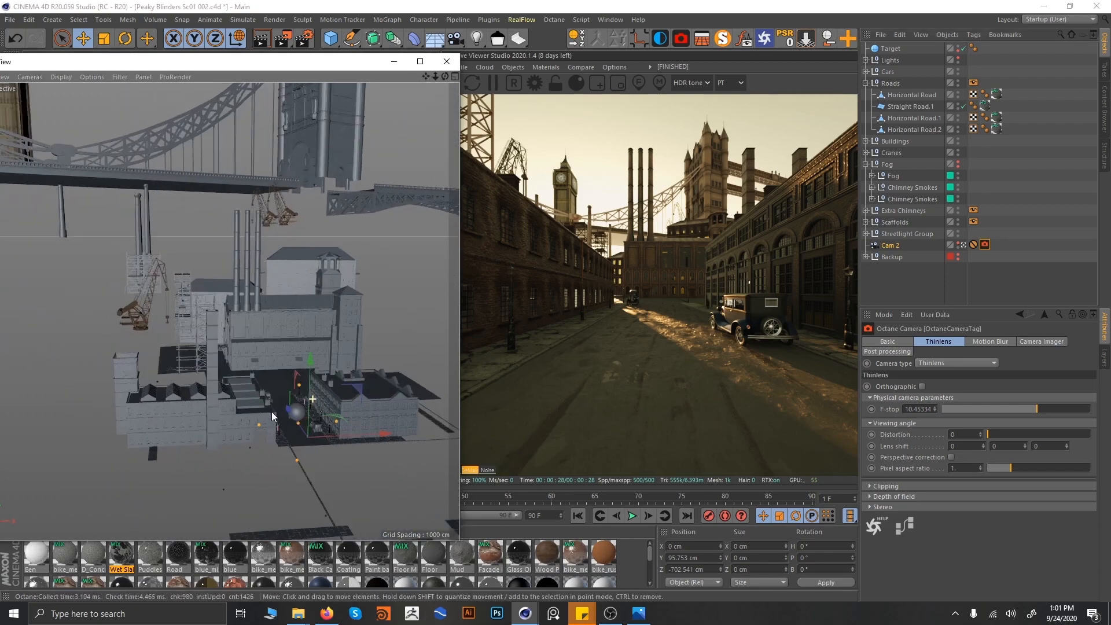
right_click_drag(272, 413, 355, 415, "alt")
middle_click_drag(354, 416, 256, 343, "alt")
left_click_drag(256, 343, 261, 407, "alt")
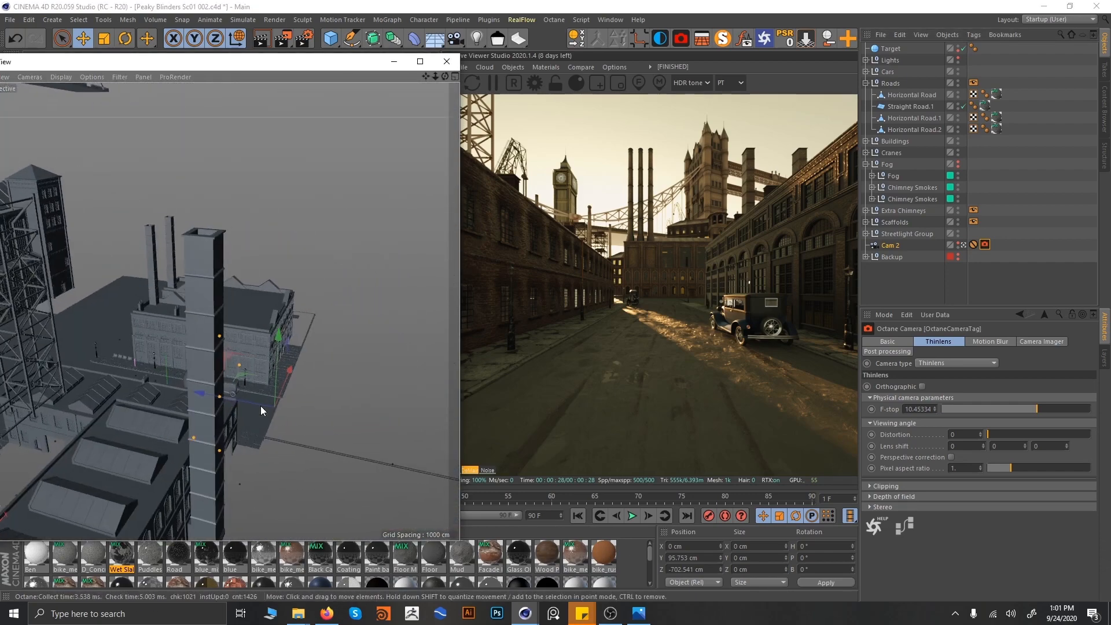
right_click_drag(261, 405, 341, 386, "alt")
middle_click_drag(342, 387, 167, 336, "alt")
left_click_drag(155, 342, 124, 342, "alt")
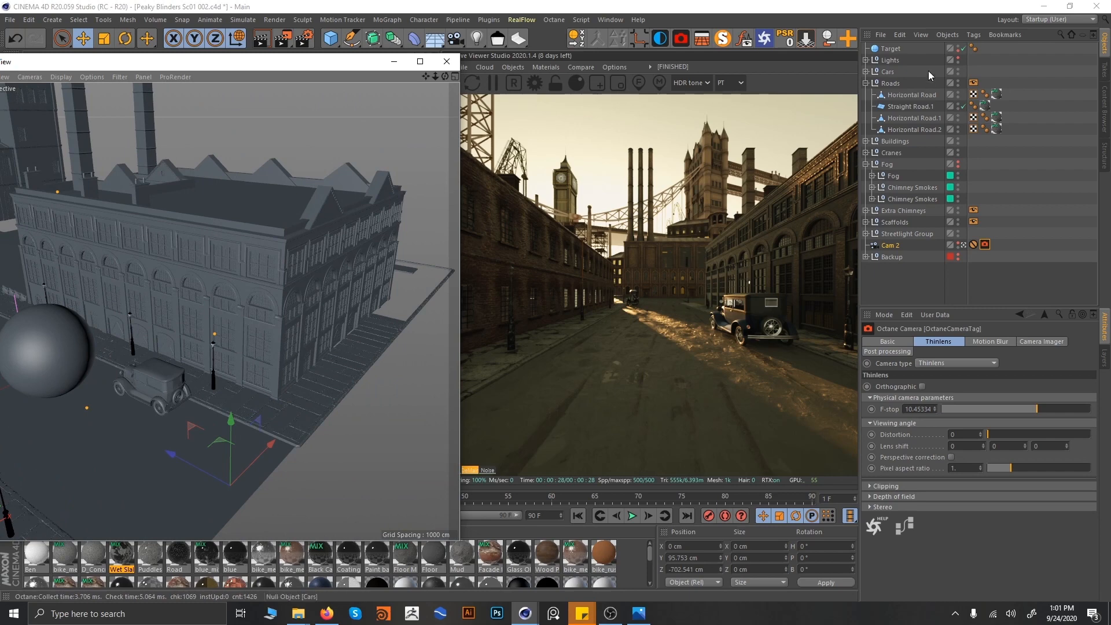
double_click(959, 46)
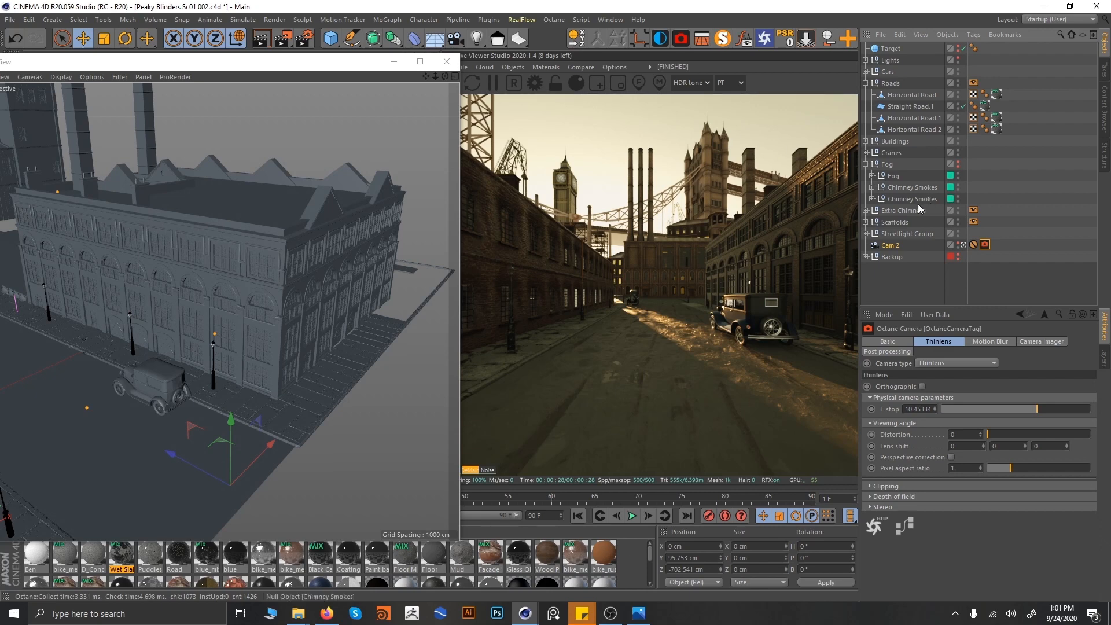
- Collapse the Fog and Roads groups and enable OctaneLight and OctaneLight.1 in the Lights group
left_click(867, 165)
left_click(866, 83)
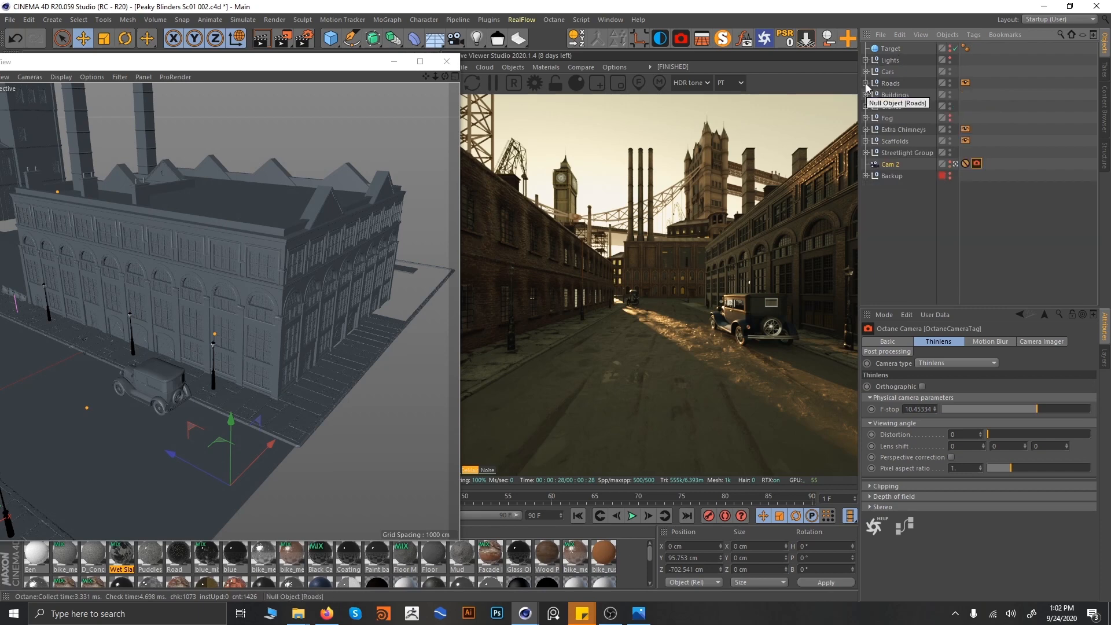
left_click(866, 61)
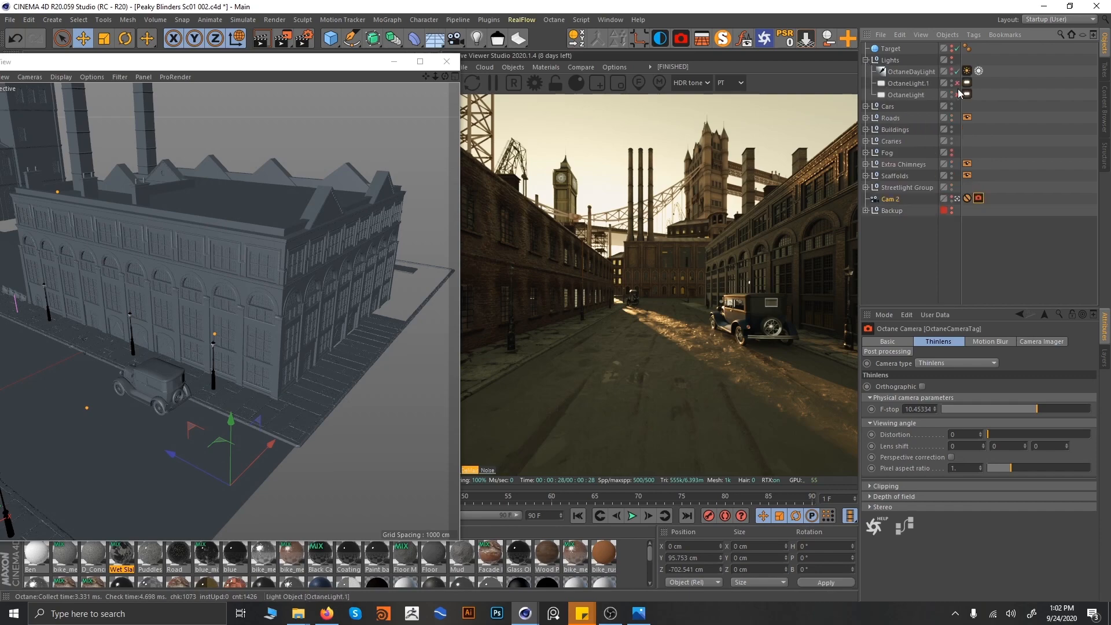
left_click(958, 94)
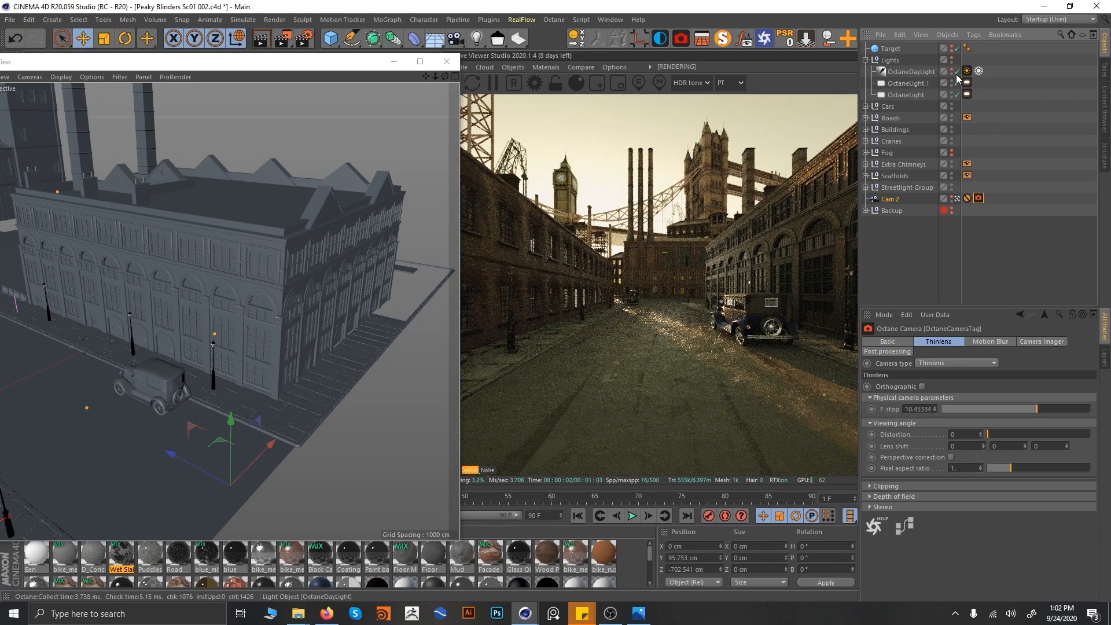
- Make the Lights group visible in the viewport and examine where the two Octane lights sit along the street
mouse_move(257, 257)
left_mouse_down("alt")
mouse_move(204, 253)
mouse_move(312, 290)
left_mouse_up("alt")
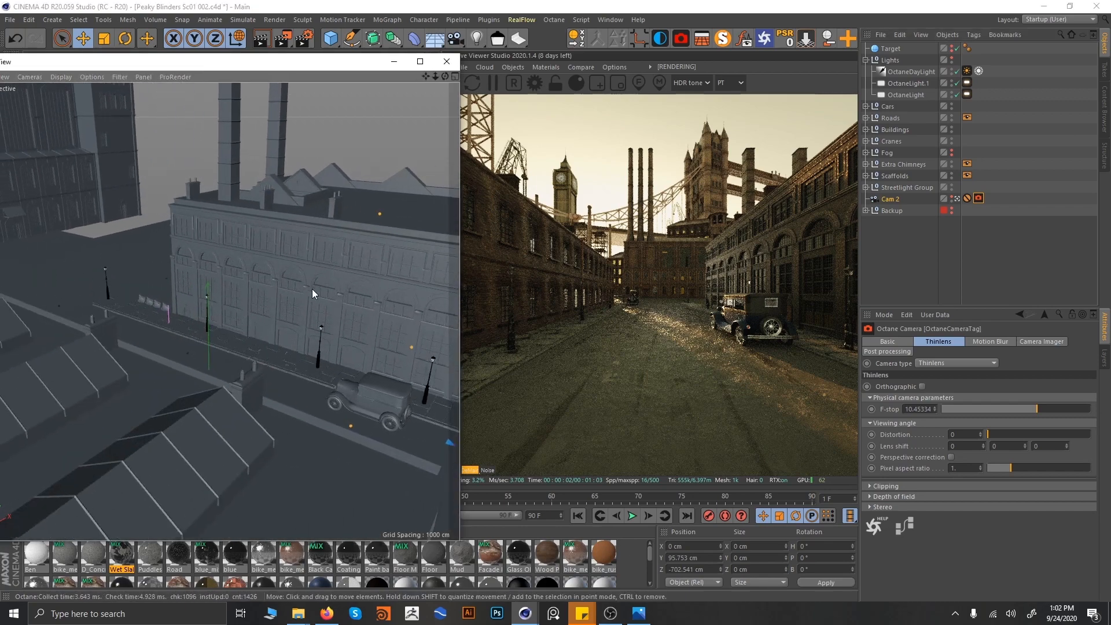
left_click_drag(266, 327, 244, 382, "alt")
scroll(248, 352, "down", 5)
left_click(1017, 98)
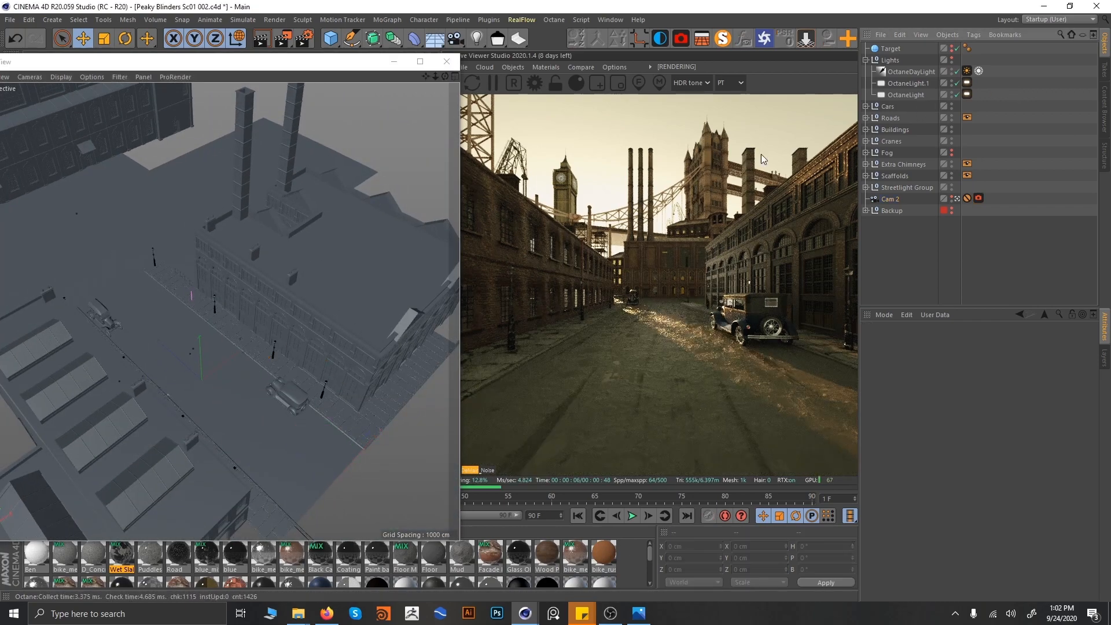
scroll(272, 314, "up", 3)
left_click_drag(272, 314, 343, 298, "alt")
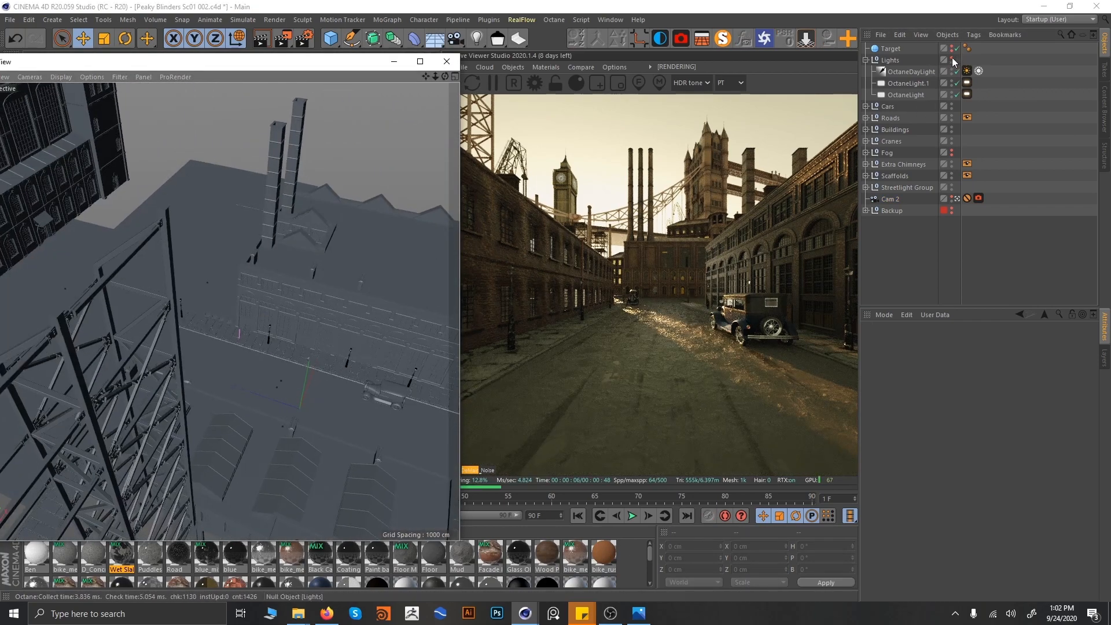
left_click(952, 60, "alt")
left_click_drag(288, 347, 277, 285, "alt")
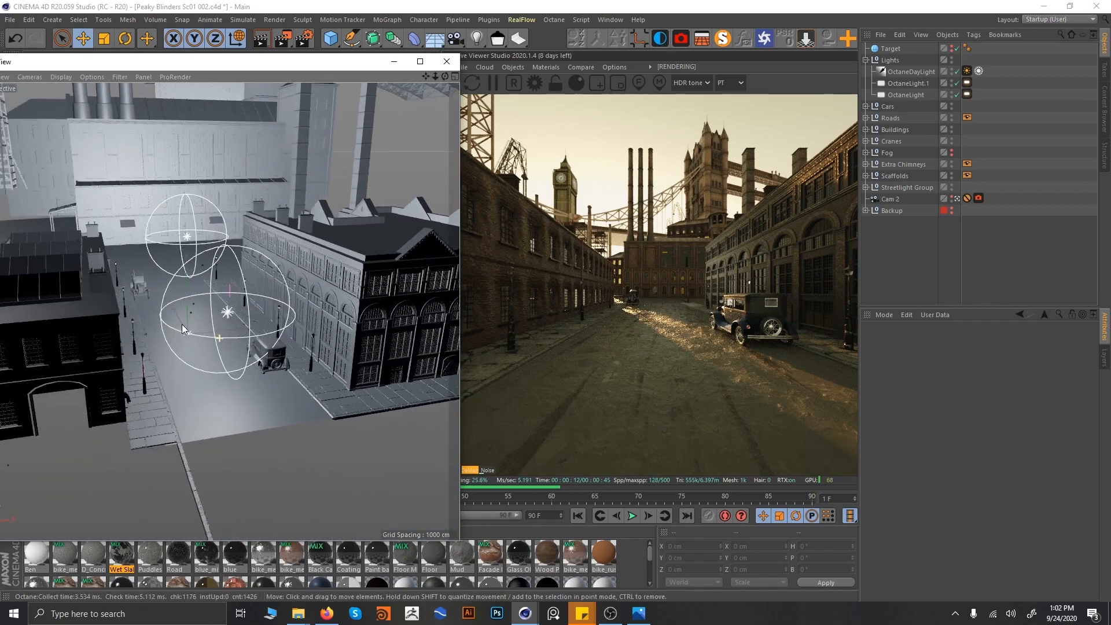
left_click_drag(228, 224, 251, 243, "alt")
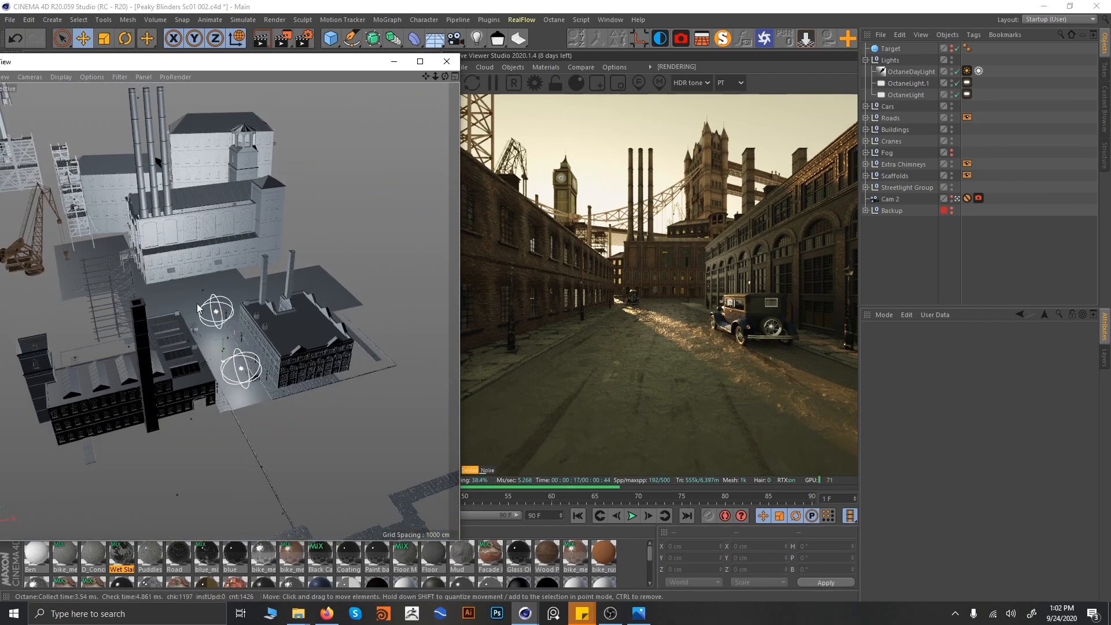
left_click_drag(200, 309, 222, 314, "alt")
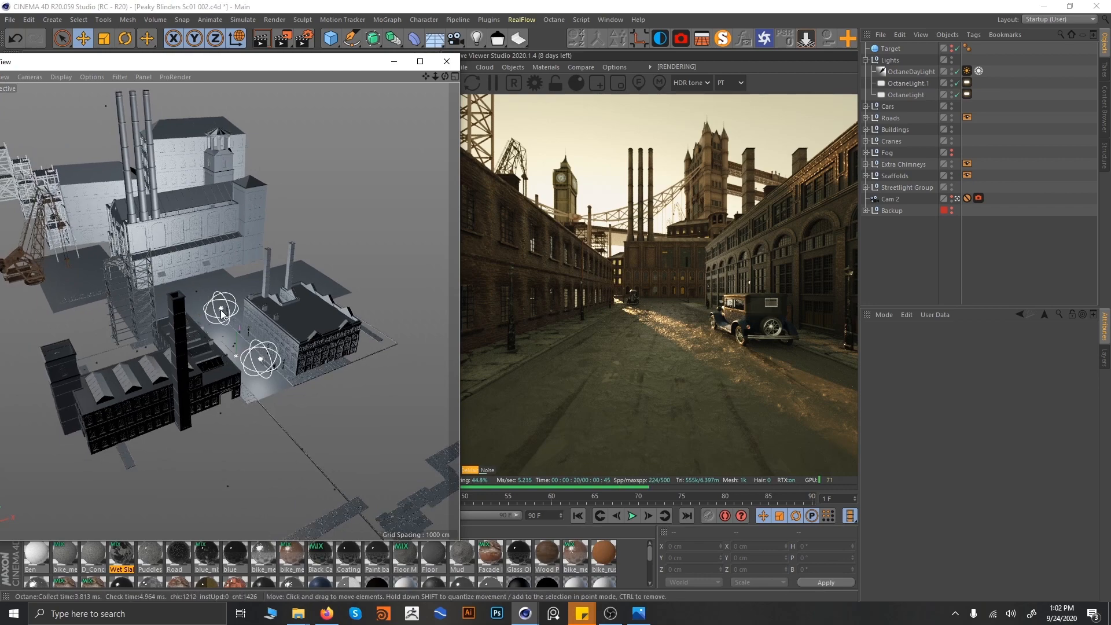
scroll(269, 329, "up", 4)
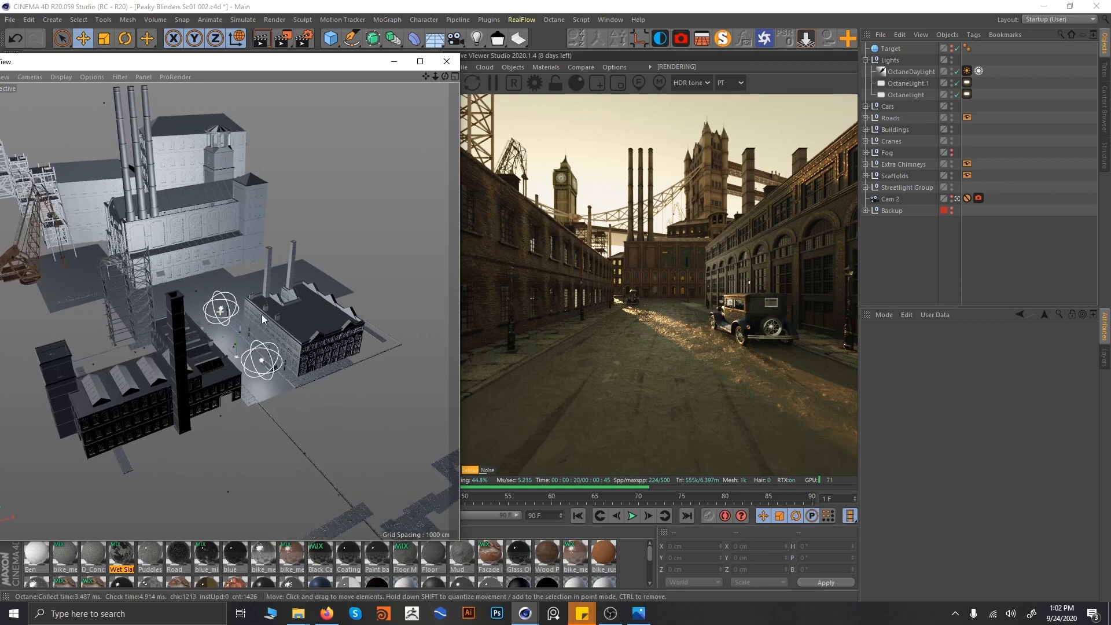
left_click_drag(291, 325, 187, 253, "alt")
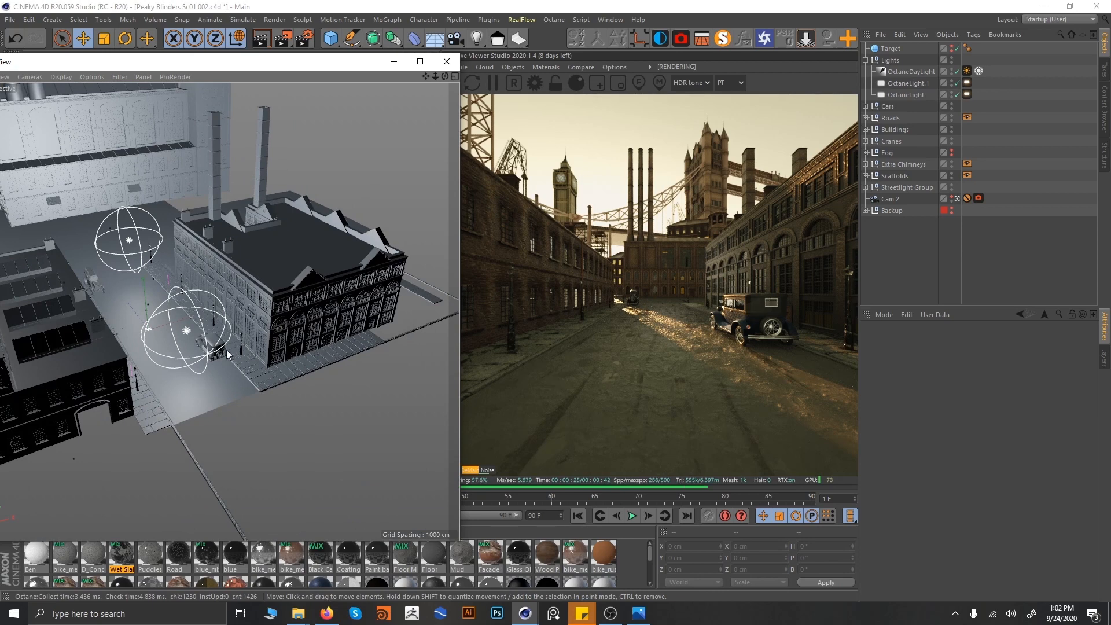
left_click_drag(245, 344, 216, 320, "alt")
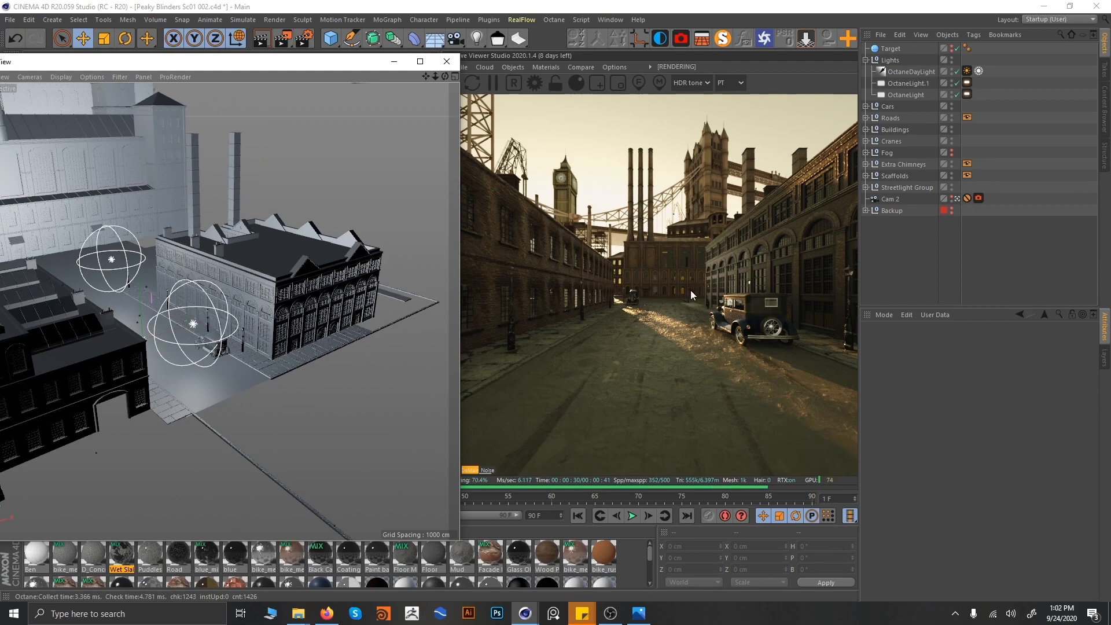
- Compare the live render with OctaneLight.1 and OctaneLight switched off in turn, and switch both lights back on
left_click(957, 83)
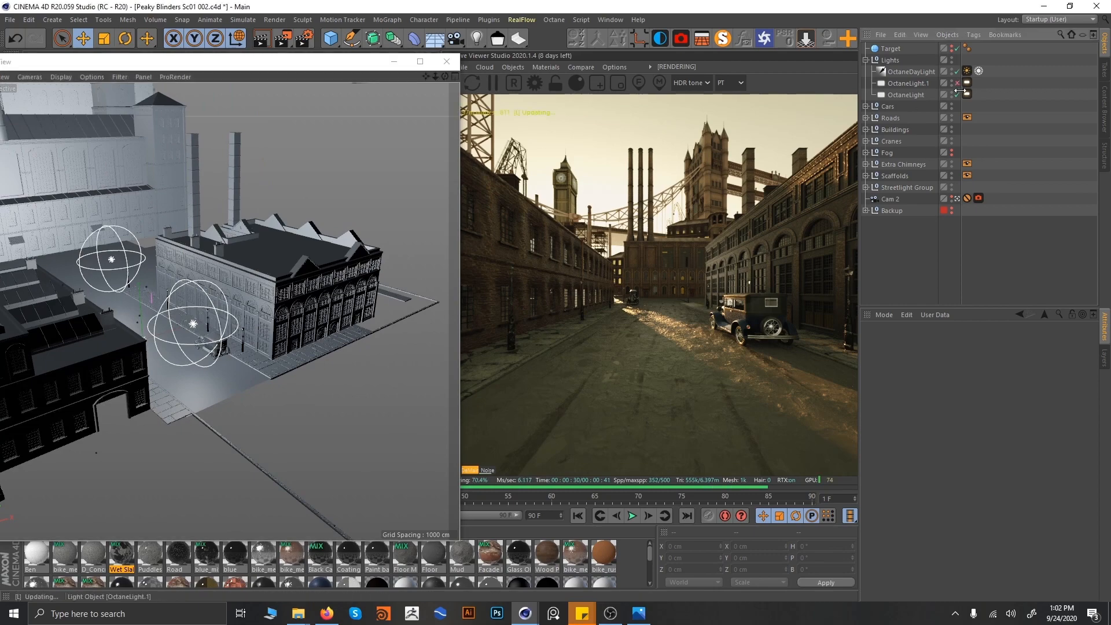
left_click_drag(962, 95, 968, 95)
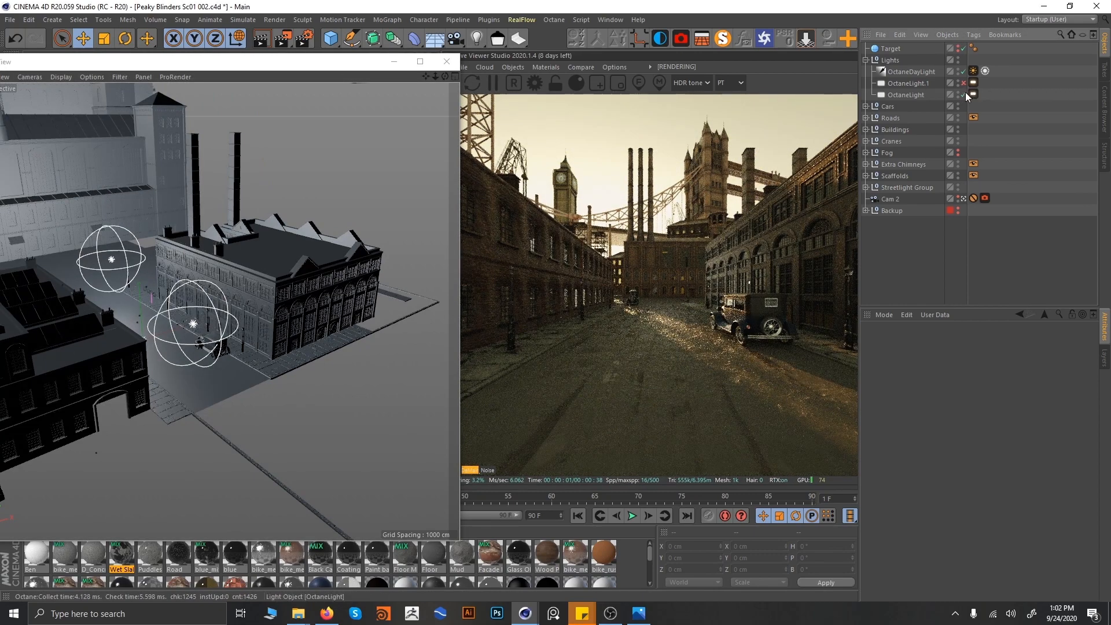
left_click(964, 94)
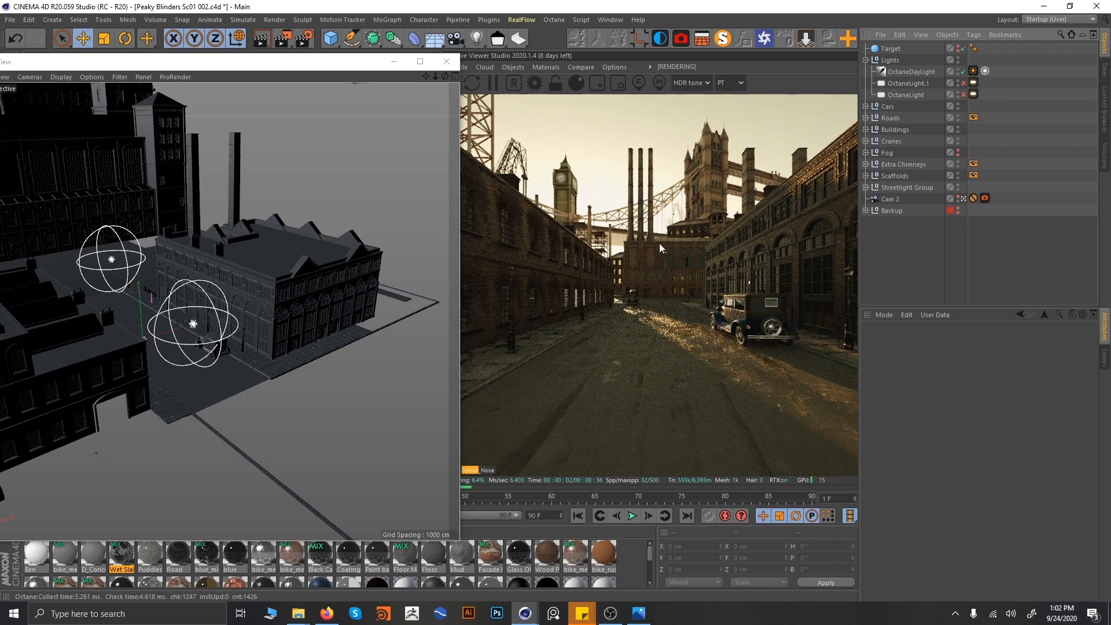
left_click(964, 94)
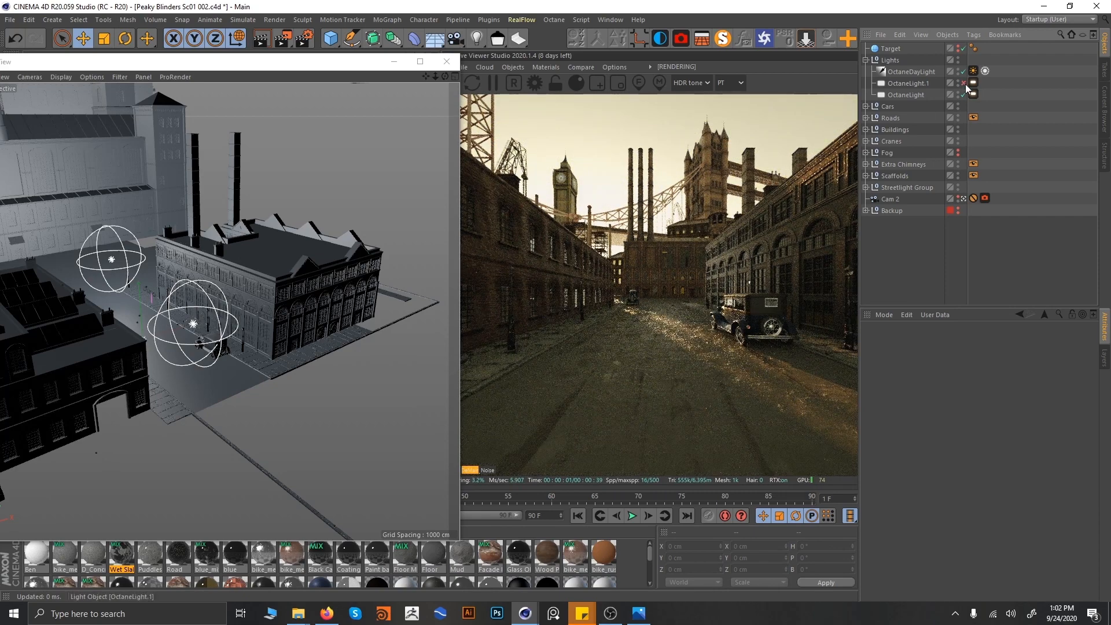
left_click(964, 83)
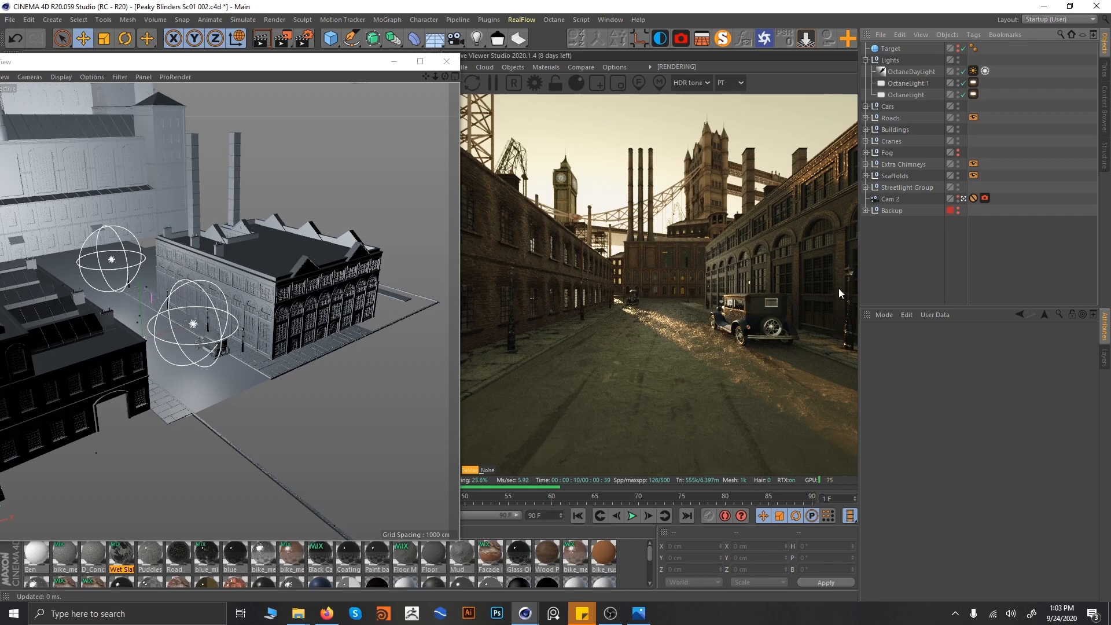
- Close the floating viewport window, and open the Octane settings with their window enlarged to show the whole kernel page
left_click(446, 61)
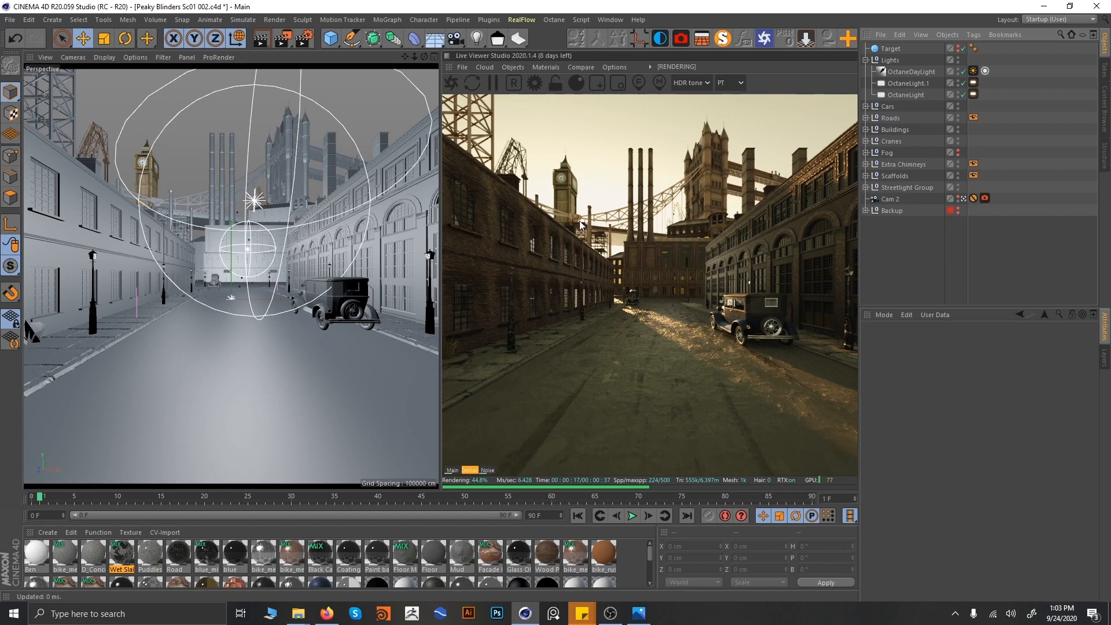
left_click(533, 83)
left_click_drag(96, 17, 241, 27)
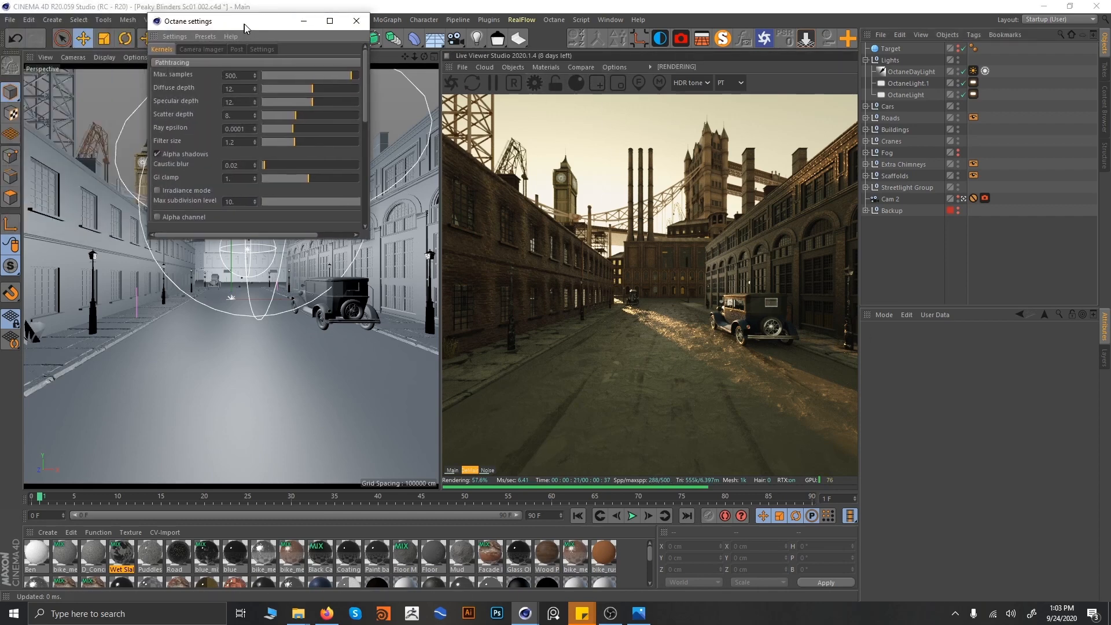
left_click_drag(371, 239, 506, 489)
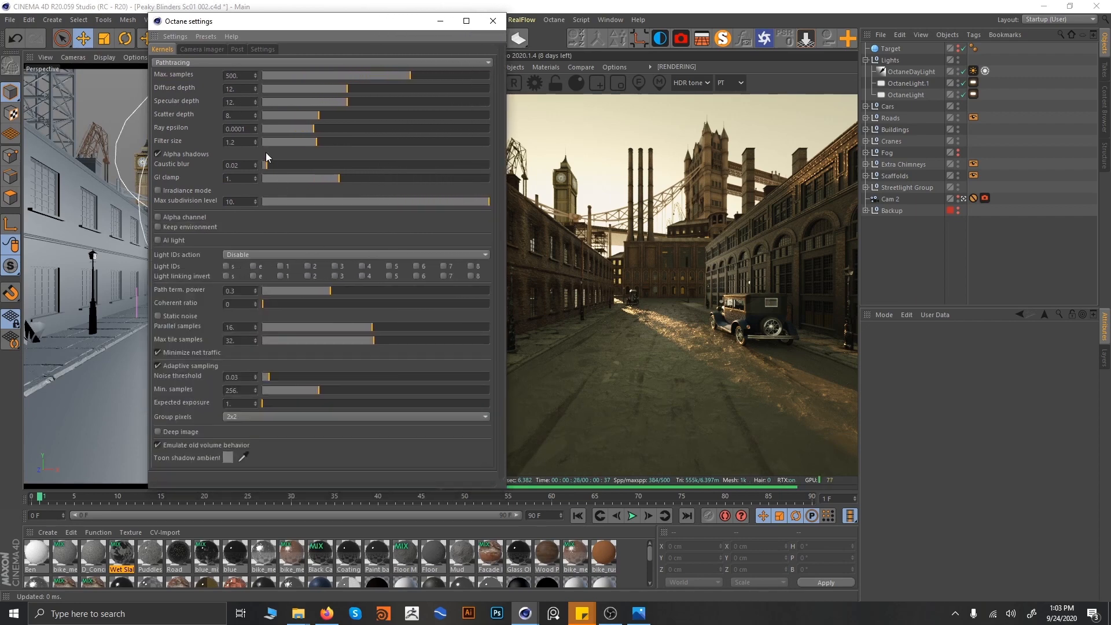
- Review the Camera Imager and Pathtracing kernel settings, including GI clamp and max tile samples, and close the Octane settings
left_click(197, 51)
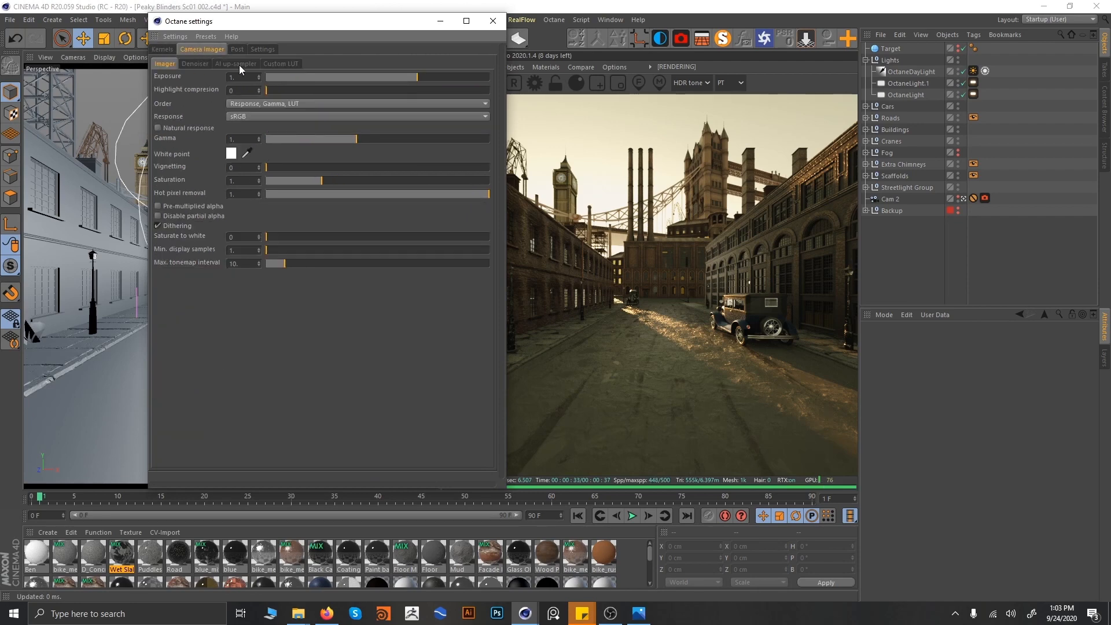
left_click(167, 50)
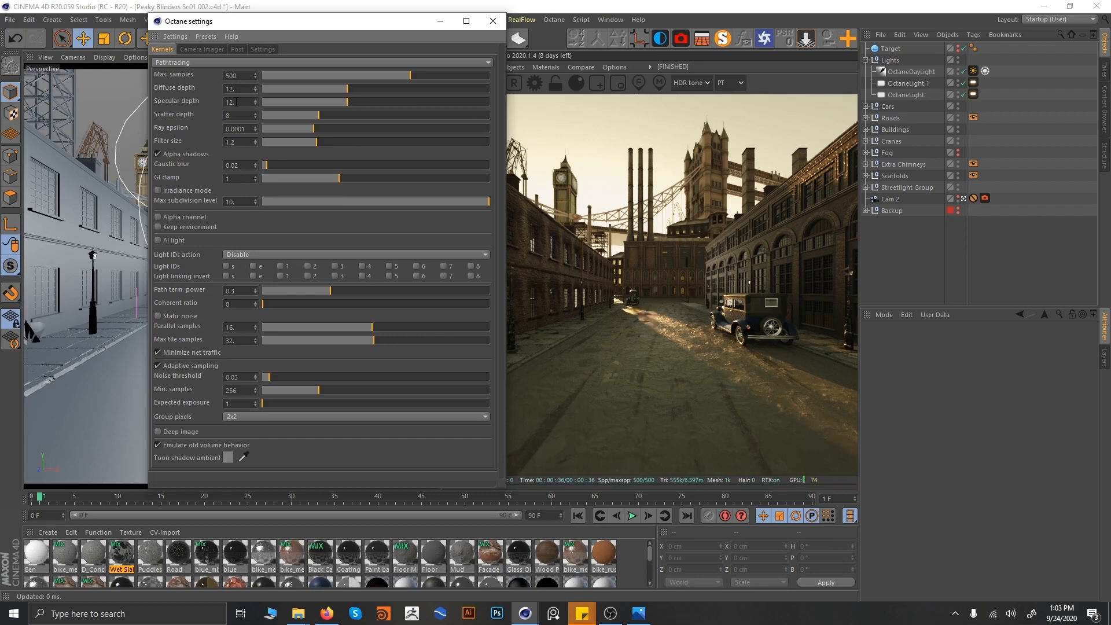
left_click(237, 179)
double_click(239, 343)
left_click_drag(390, 21, 319, 37)
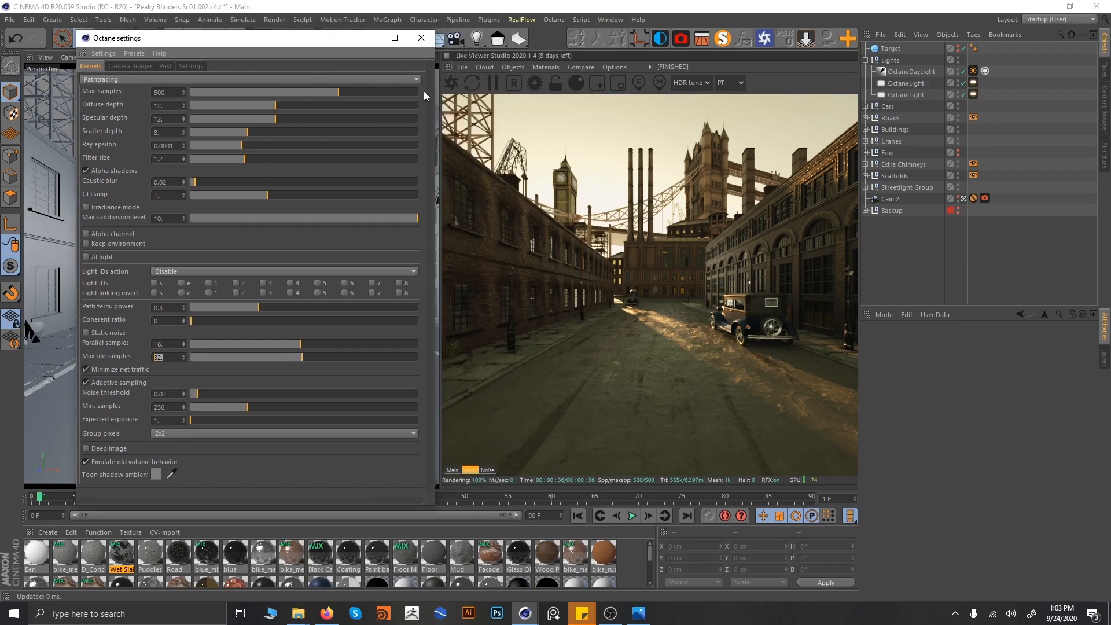
left_click(419, 39)
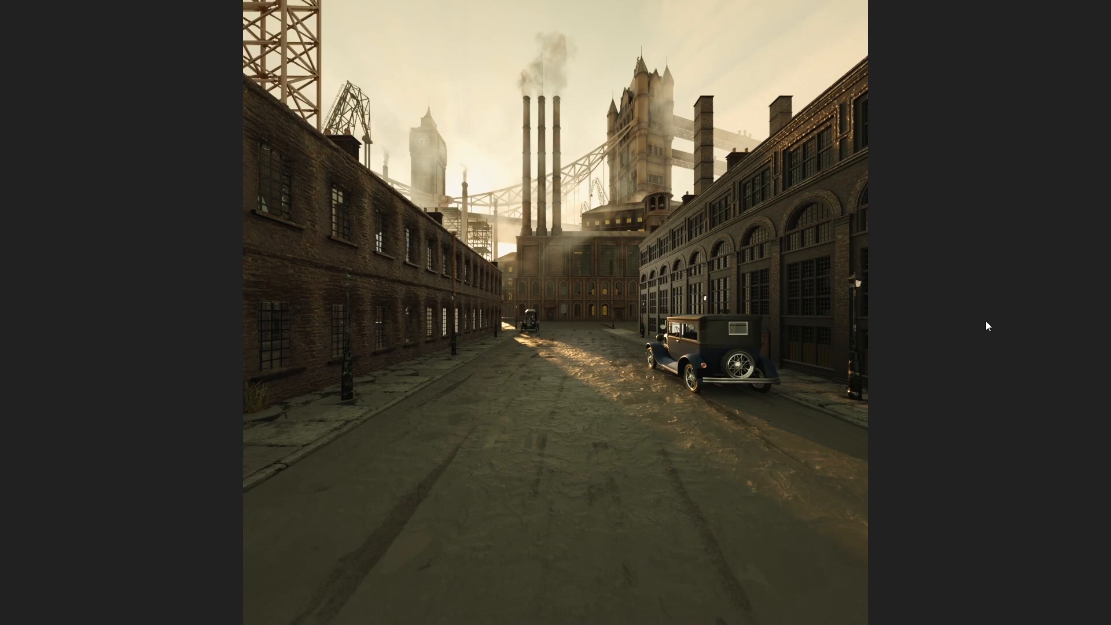
- Compare the final street render with its colour-graded version in the full-screen image viewer
key("Right")
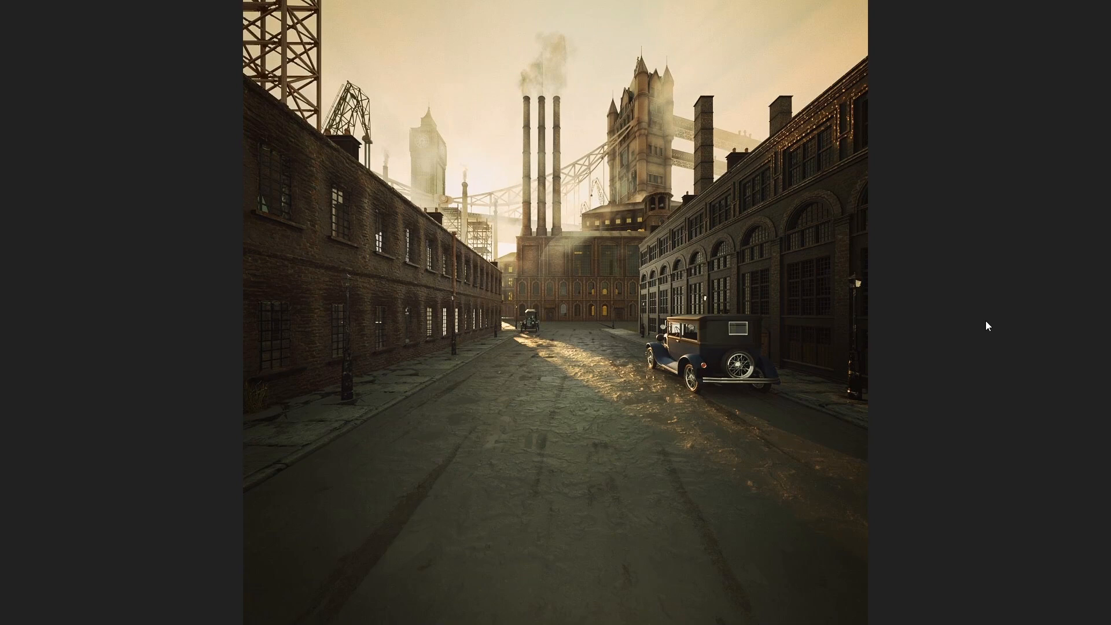